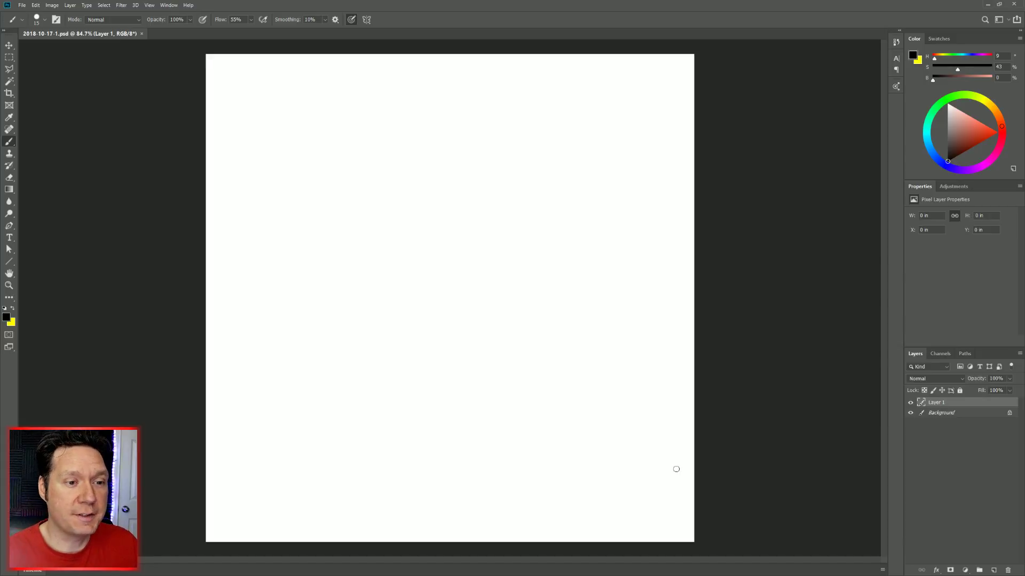
Turn on radial paint symmetry with a segment count of 5 and commit its guides at the default placement.
left_click(366, 21)
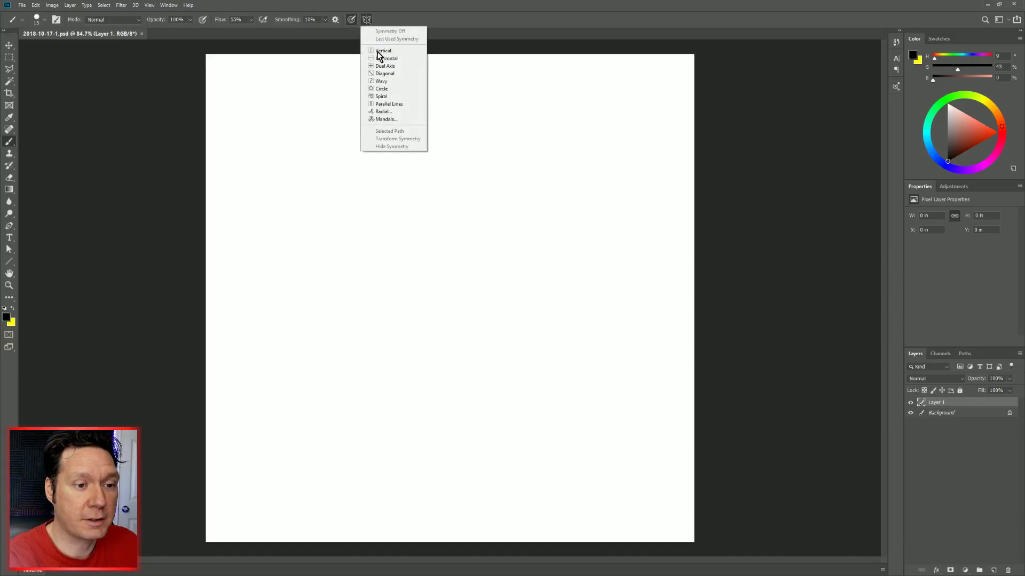
left_click(384, 112)
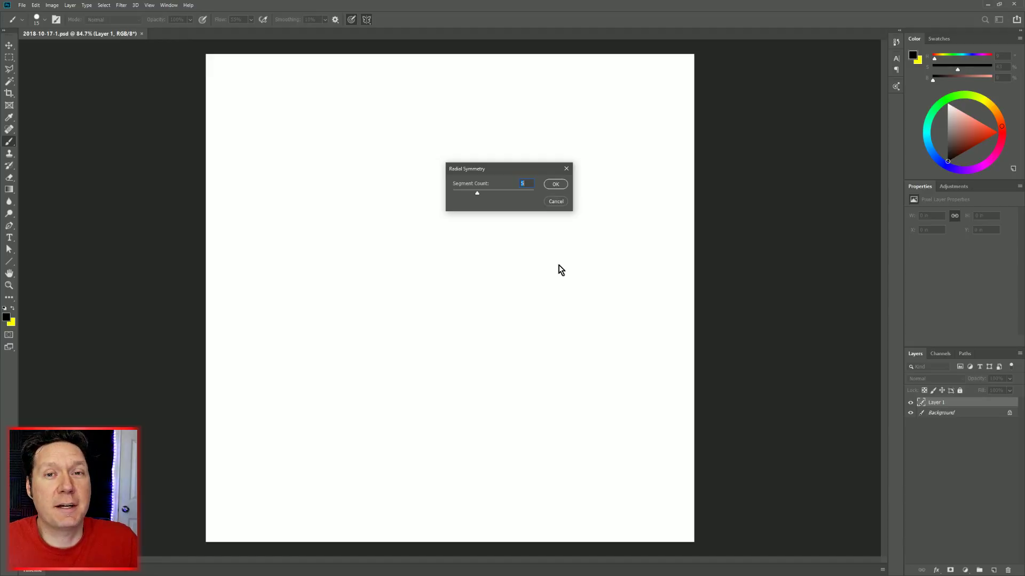
left_click(556, 184)
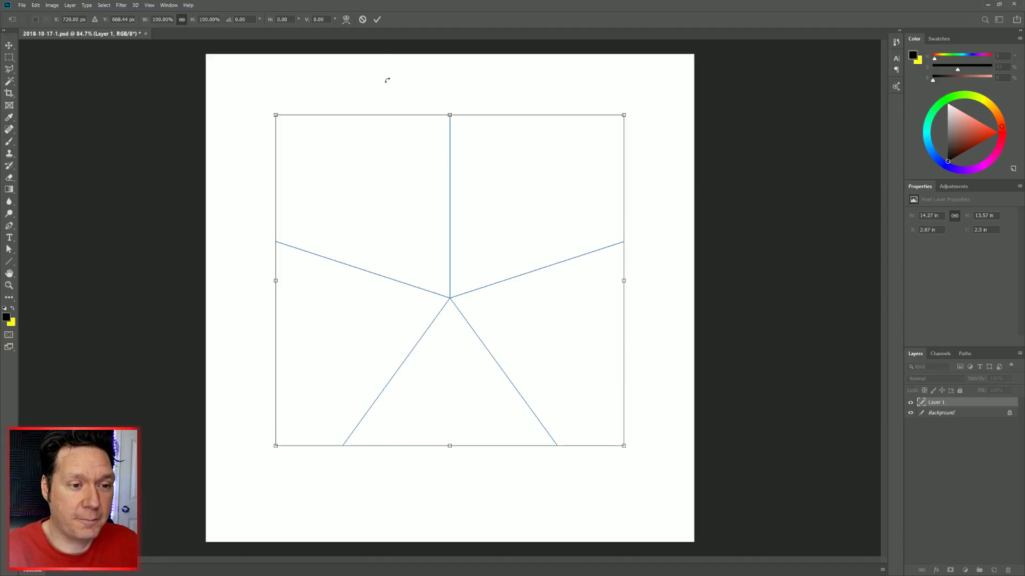
left_click(377, 19)
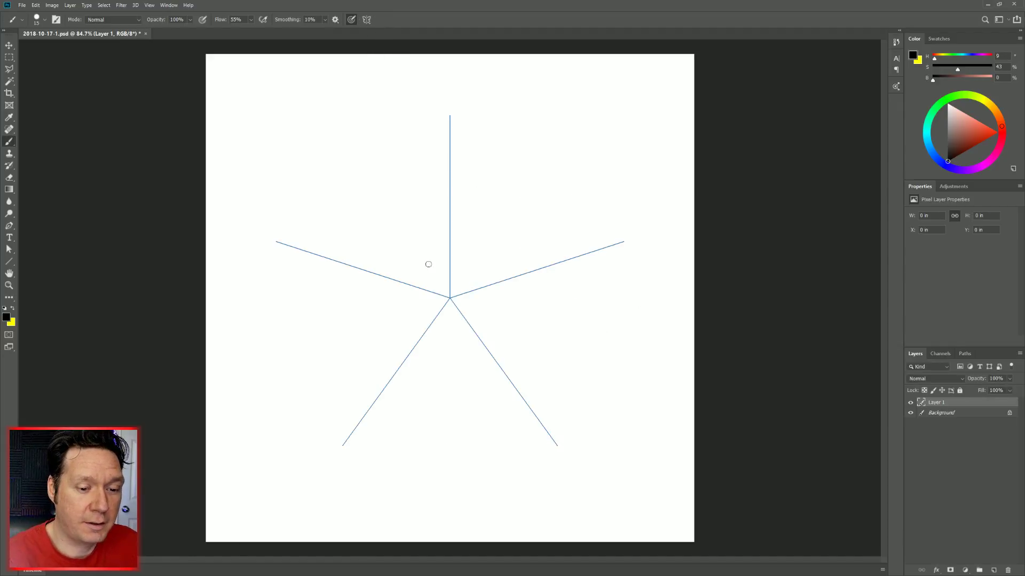
Try the five-segment symmetry by painting a long wavy loop and a small skull, undoing each drawing.
mouse_move(439, 281)
left_mouse_down()
mouse_move(400, 202)
mouse_move(300, 206)
mouse_move(269, 178)
mouse_move(274, 140)
mouse_move(292, 130)
mouse_move(345, 177)
mouse_move(407, 181)
mouse_move(421, 199)
mouse_move(438, 281)
left_mouse_up()
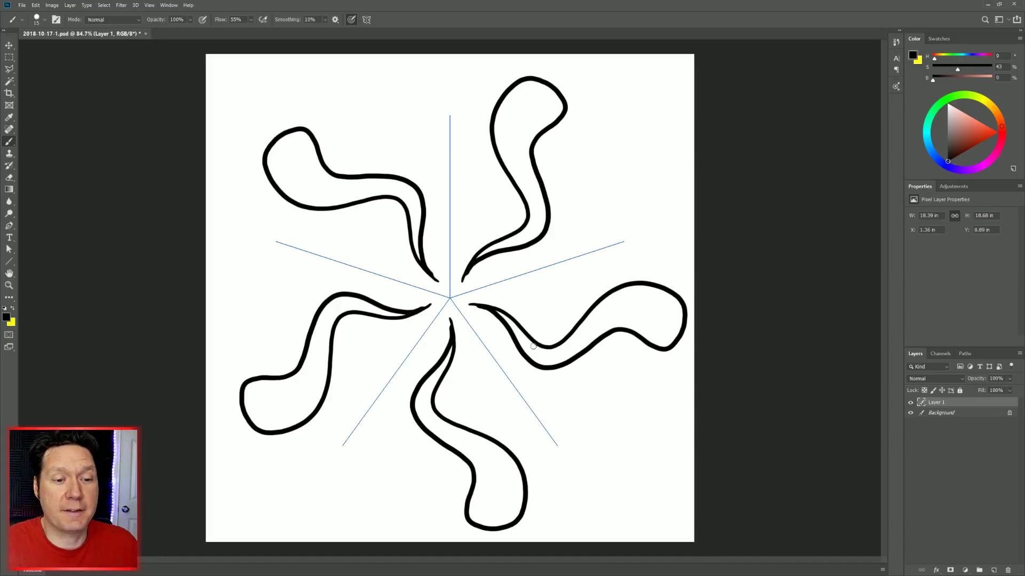
key("ctrl+z")
mouse_move(351, 135)
left_mouse_down()
mouse_move(331, 154)
mouse_move(338, 198)
mouse_move(372, 220)
mouse_move(390, 203)
mouse_move(399, 148)
mouse_move(343, 150)
mouse_move(350, 166)
mouse_move(376, 164)
mouse_move(371, 186)
left_mouse_up()
left_click(373, 161)
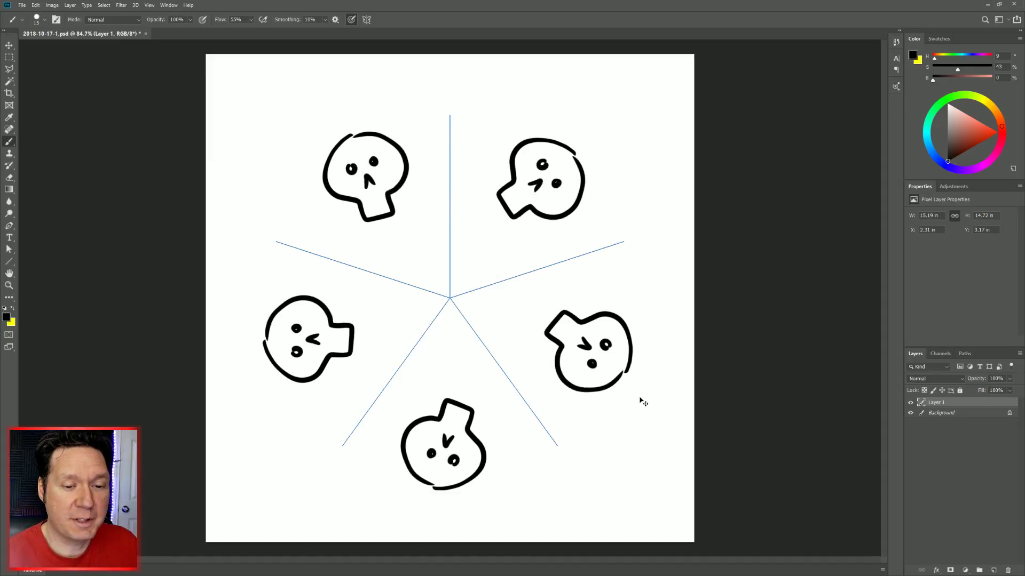
key("ctrl+z")
key("ctrl+z")
key("ctrl+z")
key("ctrl+z")
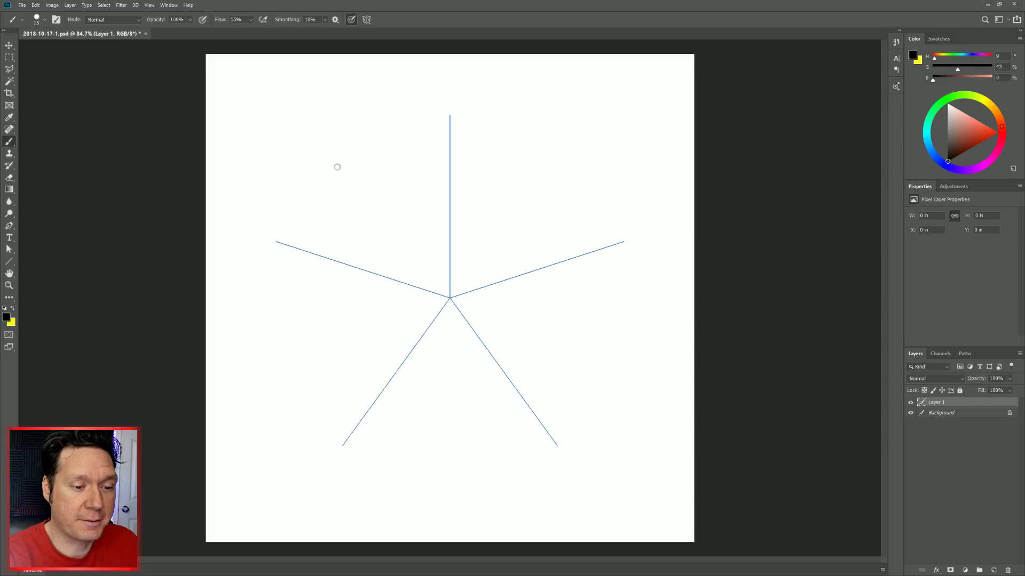
Try painting a ribbed pumpkin with a stem in the upper-left symmetry segment, and undo all of its strokes.
mouse_move(337, 167)
left_mouse_down()
mouse_move(414, 199)
mouse_move(360, 152)
mouse_move(344, 159)
mouse_move(366, 156)
mouse_move(337, 209)
left_mouse_up()
mouse_move(373, 169)
left_mouse_down()
mouse_move(372, 198)
mouse_move(389, 183)
left_mouse_up()
left_click_drag(393, 160, 403, 179)
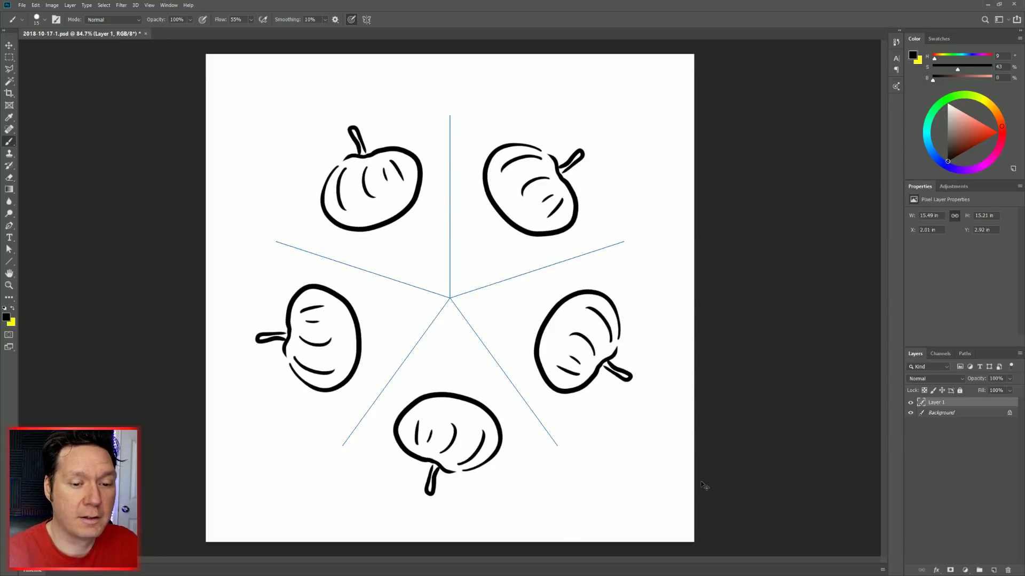
key("ctrl+z")
key("ctrl+z")
key("ctrl+z")
key("ctrl+z")
key("ctrl+z")
key("ctrl+z")
key("ctrl+z")
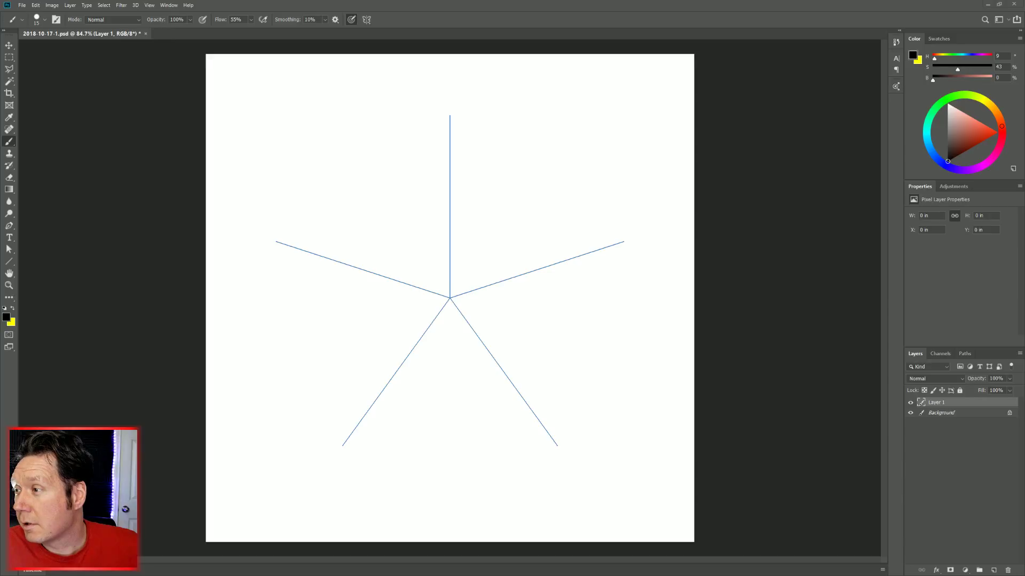
Replace the symmetry with a radial one of 6 segments and commit its guides at the default placement.
left_click(367, 19)
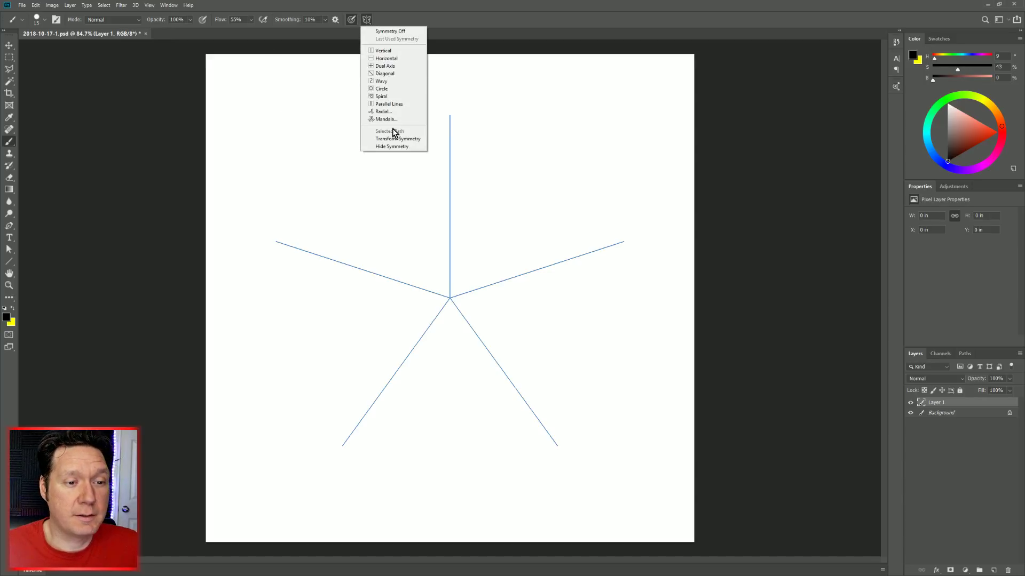
left_click(393, 112)
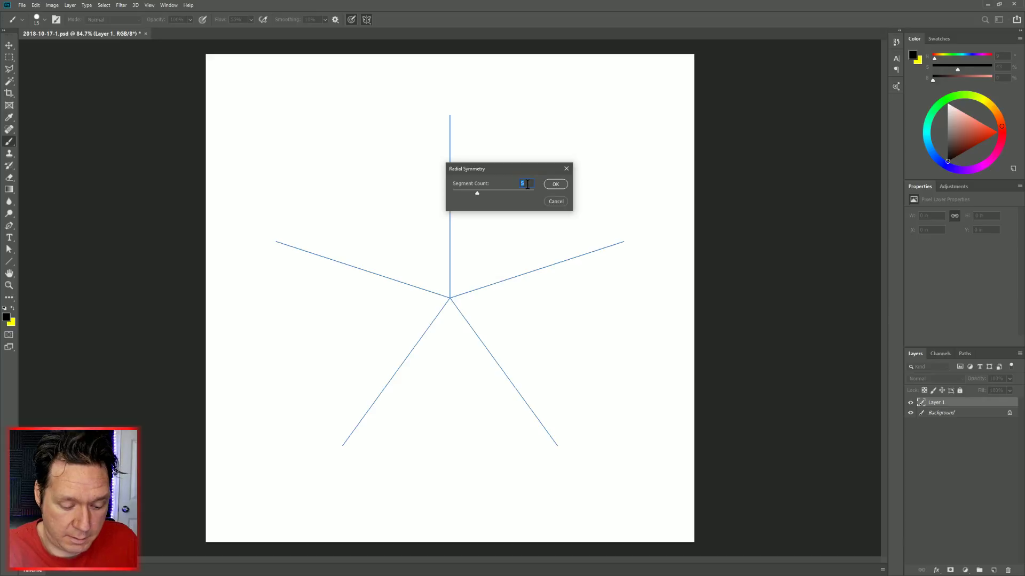
left_click(555, 185)
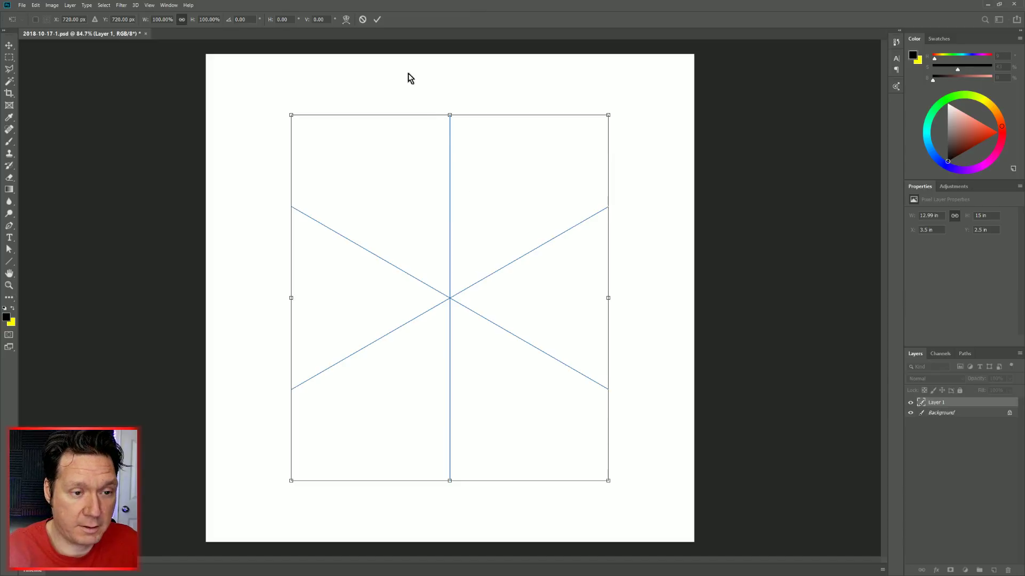
left_click(378, 20)
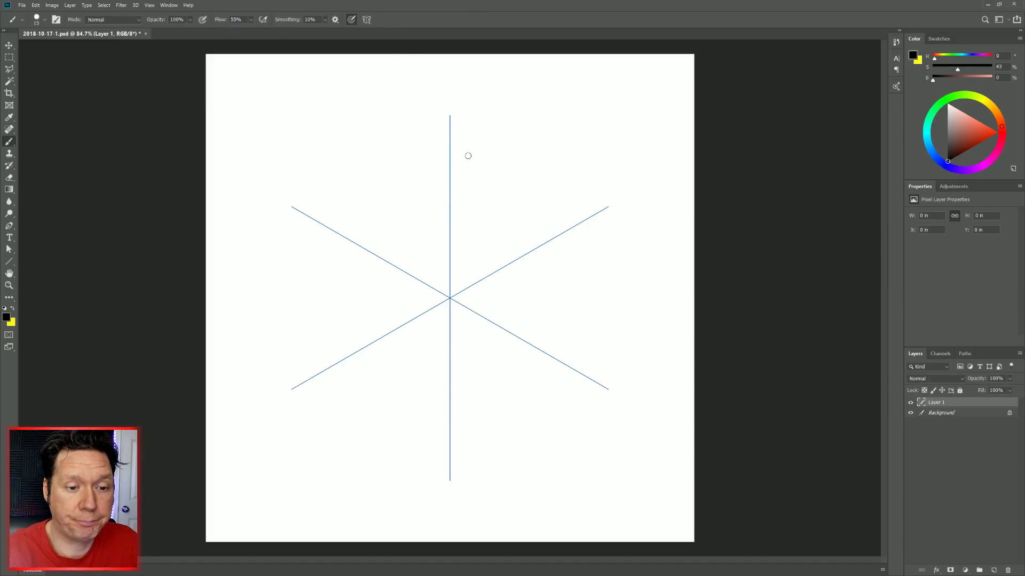
Try one wavy brush stroke beside the vertical axis of the six-segment symmetry, and undo it.
mouse_move(462, 127)
left_mouse_down()
mouse_move(468, 148)
mouse_move(487, 148)
mouse_move(518, 174)
mouse_move(521, 190)
mouse_move(473, 256)
left_mouse_up()
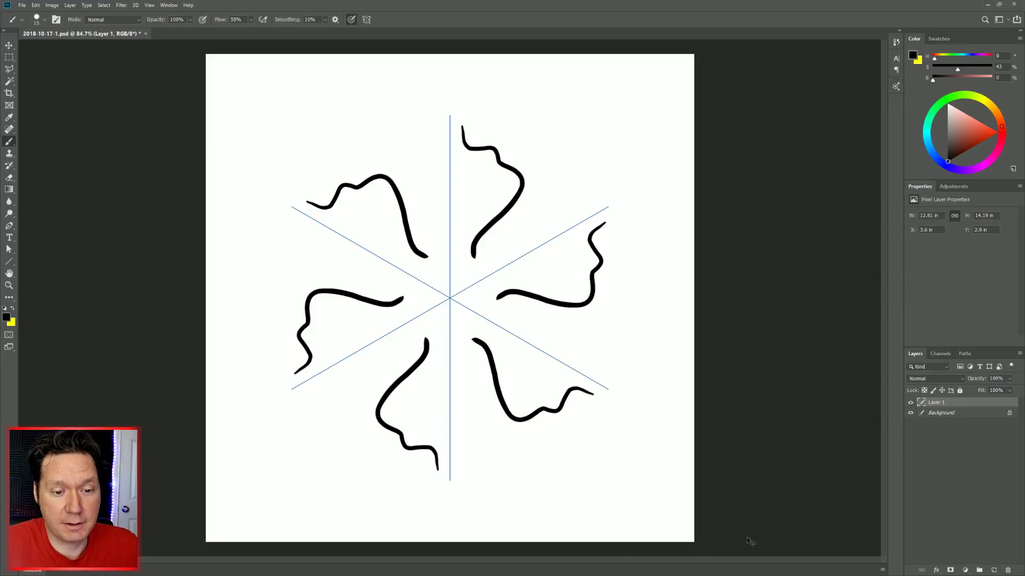
key("ctrl+z")
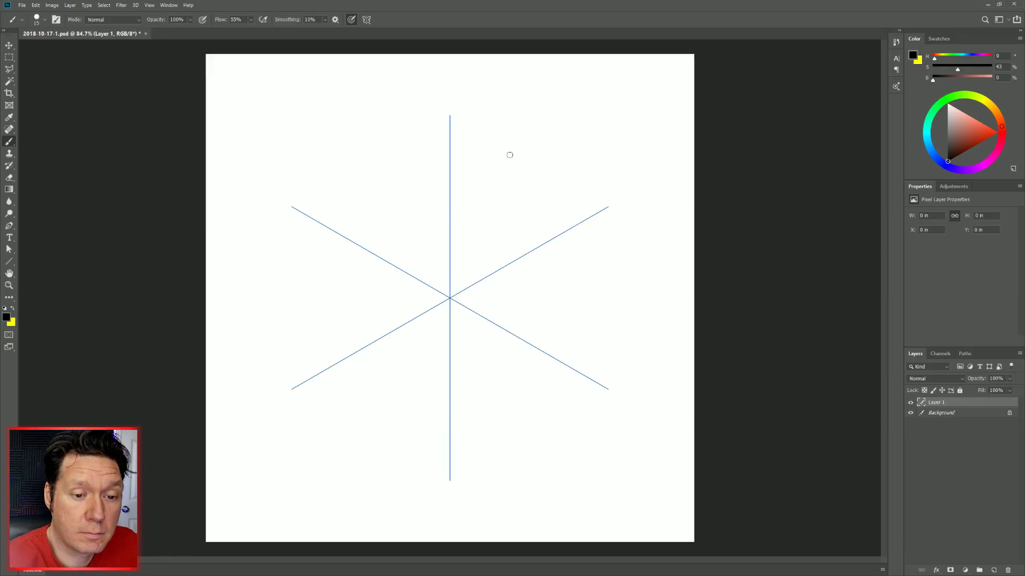
Paint a rose bloom with layered petals and two jagged leaves in the segment just right of the vertical axis.
mouse_move(508, 164)
left_mouse_down()
mouse_move(499, 157)
mouse_move(497, 167)
mouse_move(515, 166)
mouse_move(494, 152)
mouse_move(493, 170)
mouse_move(517, 153)
mouse_move(528, 159)
mouse_move(520, 177)
mouse_move(494, 167)
mouse_move(506, 172)
left_mouse_up()
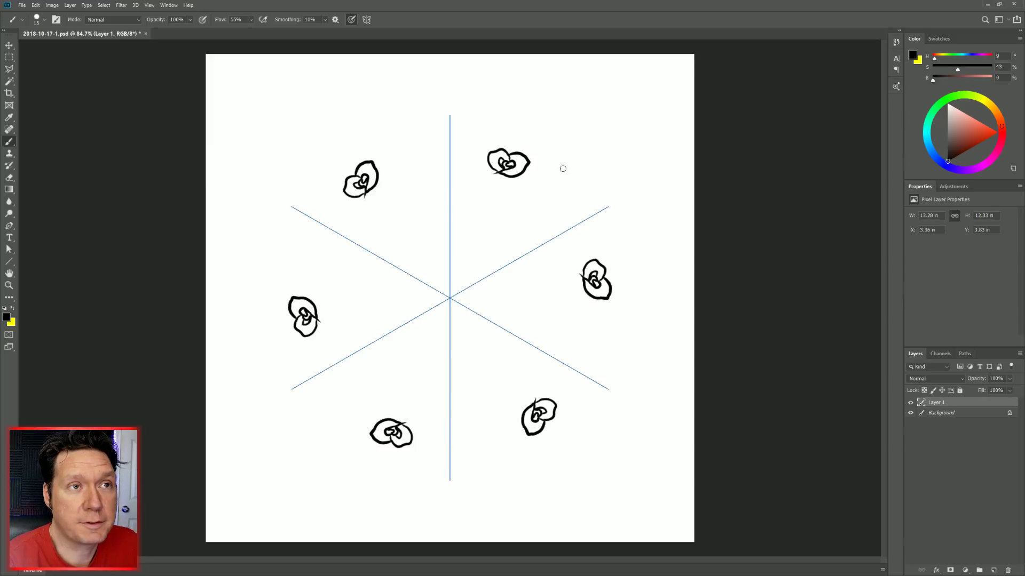
mouse_move(513, 153)
left_mouse_down()
mouse_move(503, 136)
mouse_move(487, 155)
mouse_move(479, 147)
mouse_move(477, 169)
mouse_move(505, 182)
mouse_move(520, 177)
mouse_move(526, 154)
mouse_move(540, 162)
mouse_move(531, 181)
mouse_move(497, 181)
left_mouse_up()
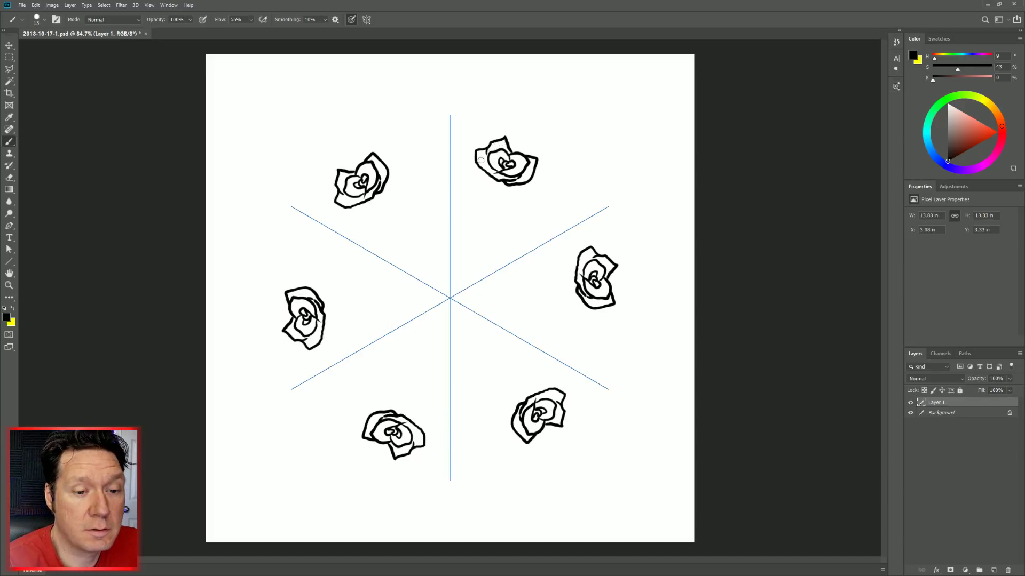
mouse_move(477, 159)
left_mouse_down()
mouse_move(486, 188)
mouse_move(491, 173)
mouse_move(529, 183)
mouse_move(480, 184)
mouse_move(528, 182)
mouse_move(502, 194)
mouse_move(478, 178)
mouse_move(500, 190)
left_mouse_up()
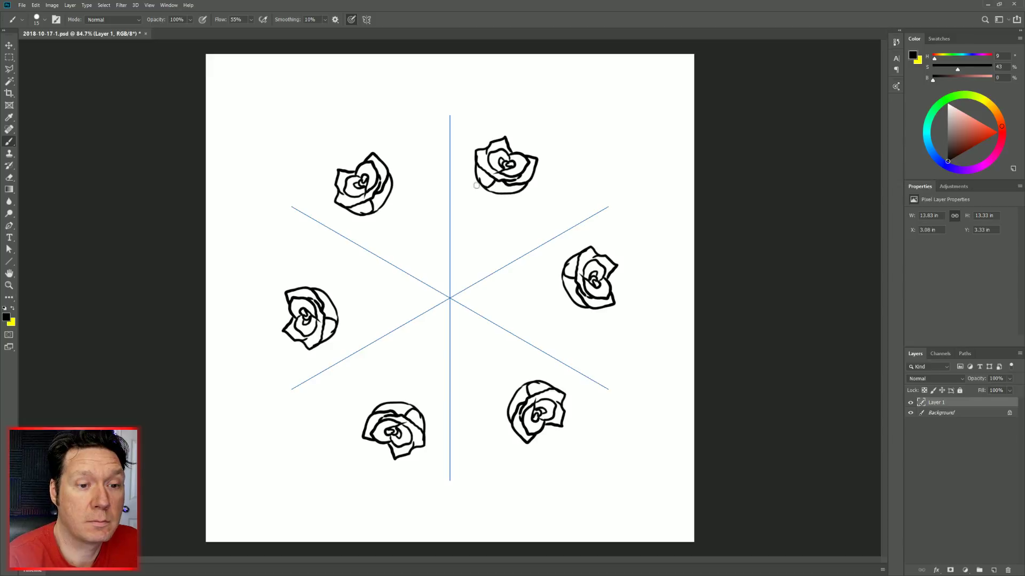
mouse_move(477, 182)
left_mouse_down()
mouse_move(462, 203)
mouse_move(480, 185)
mouse_move(506, 225)
mouse_move(510, 206)
mouse_move(506, 222)
left_mouse_up()
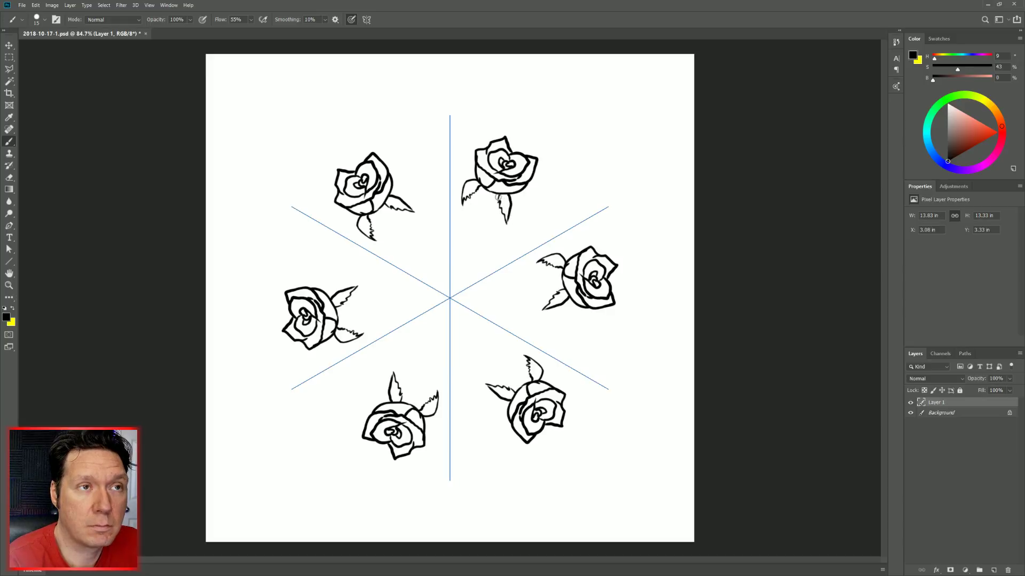
Paint a curved double-line stem from the rose toward the symmetry centre, undoing the first straighter stem stroke.
mouse_move(484, 188)
left_mouse_down()
mouse_move(461, 256)
mouse_move(457, 285)
left_mouse_up()
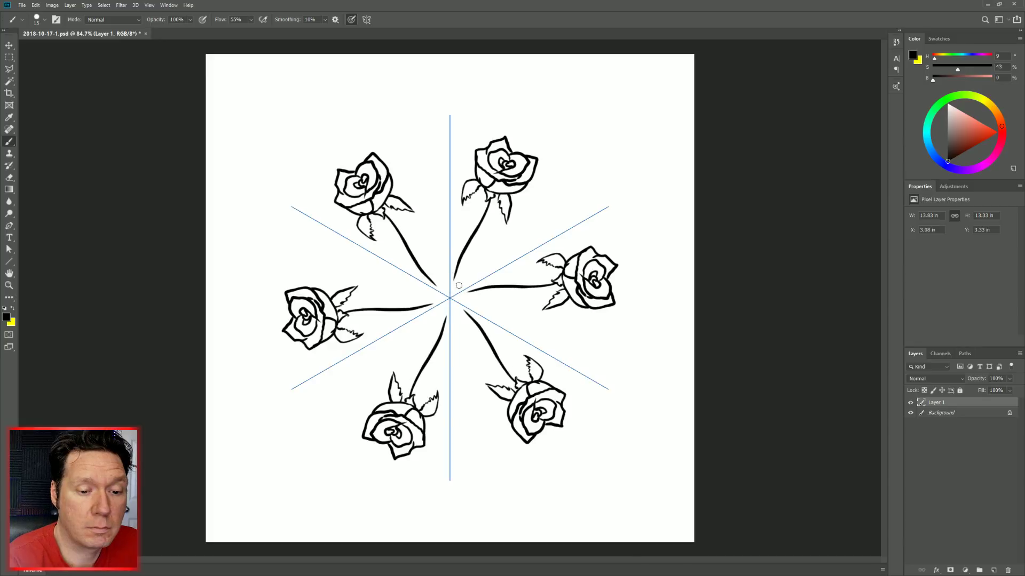
key("ctrl+z")
mouse_move(486, 190)
left_mouse_down()
mouse_move(479, 255)
mouse_move(455, 289)
left_mouse_up()
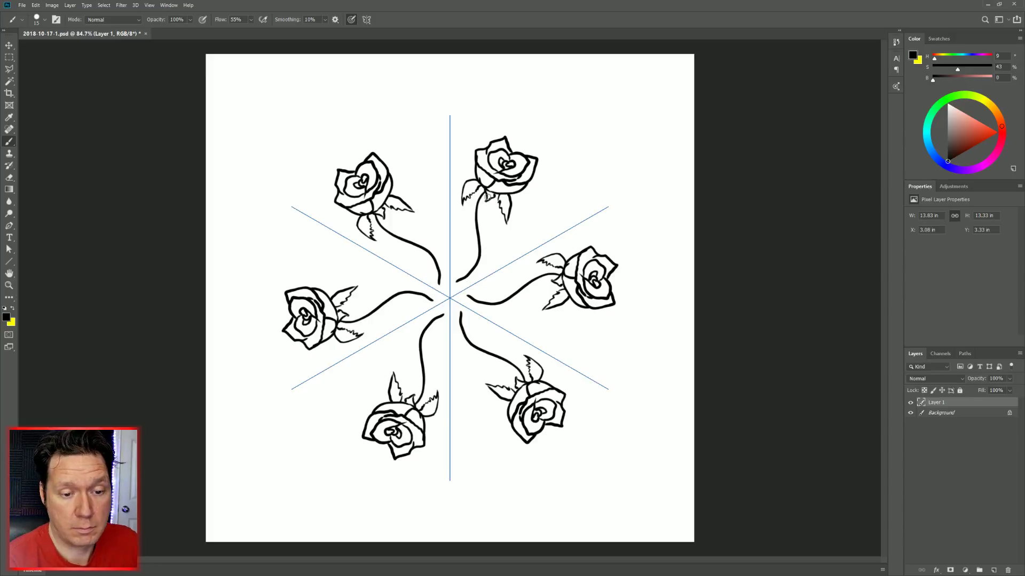
mouse_move(485, 195)
left_mouse_down()
mouse_move(483, 259)
mouse_move(457, 283)
left_mouse_up()
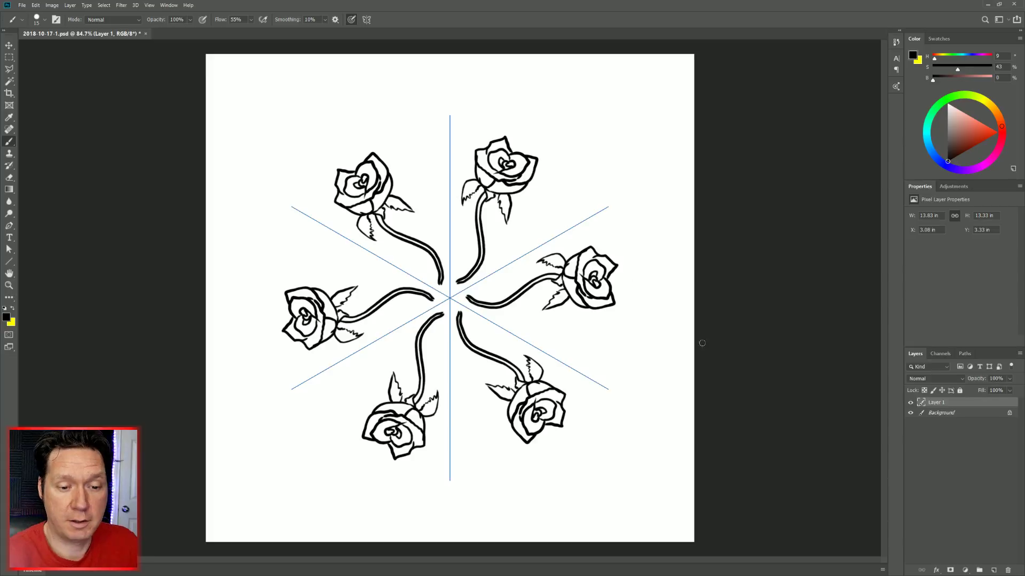
Clear all the rose artwork from Layer 1 and remove the selection.
key("ctrl+a")
key("Delete")
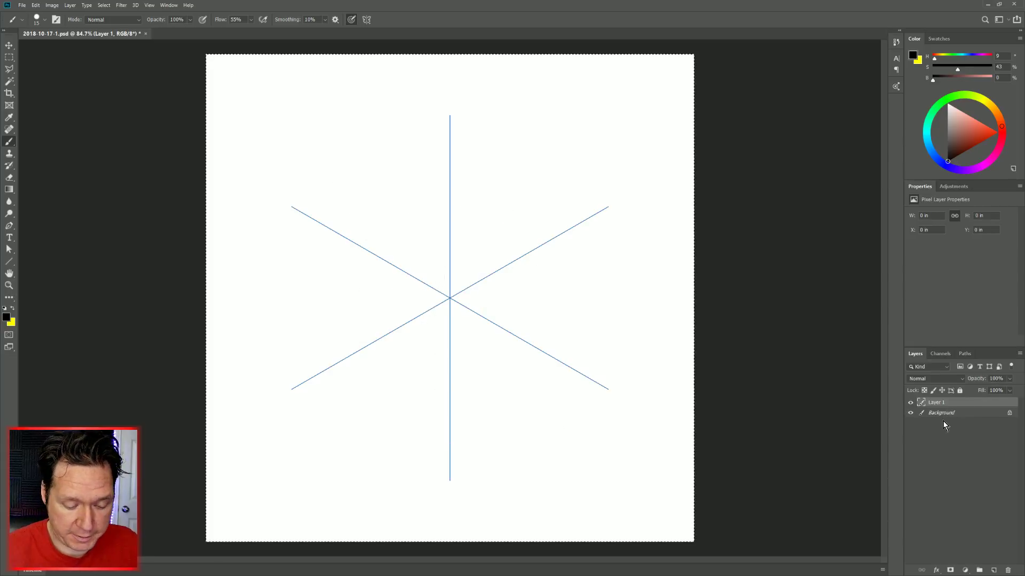
key("ctrl+d")
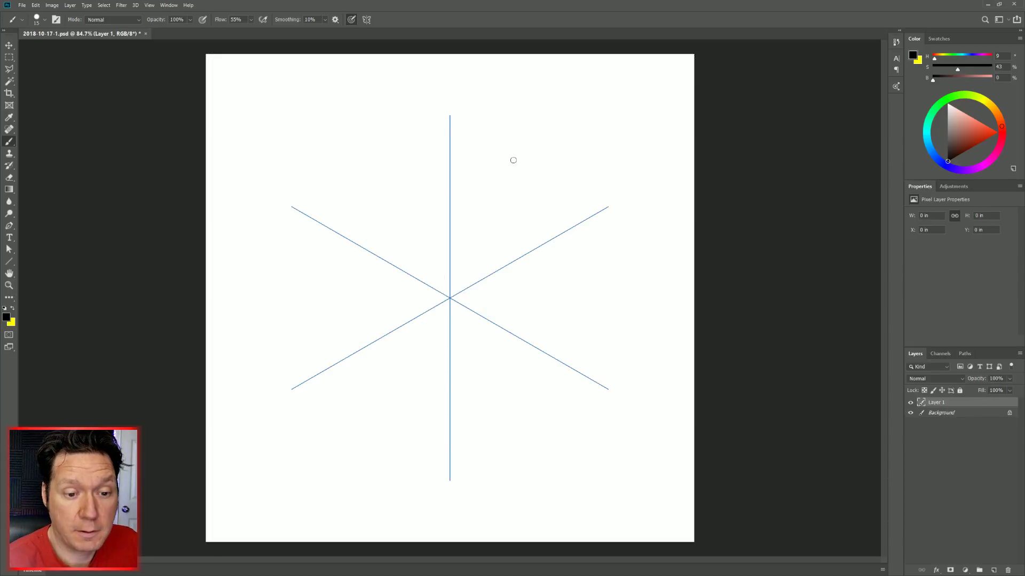
key("ctrl+h")
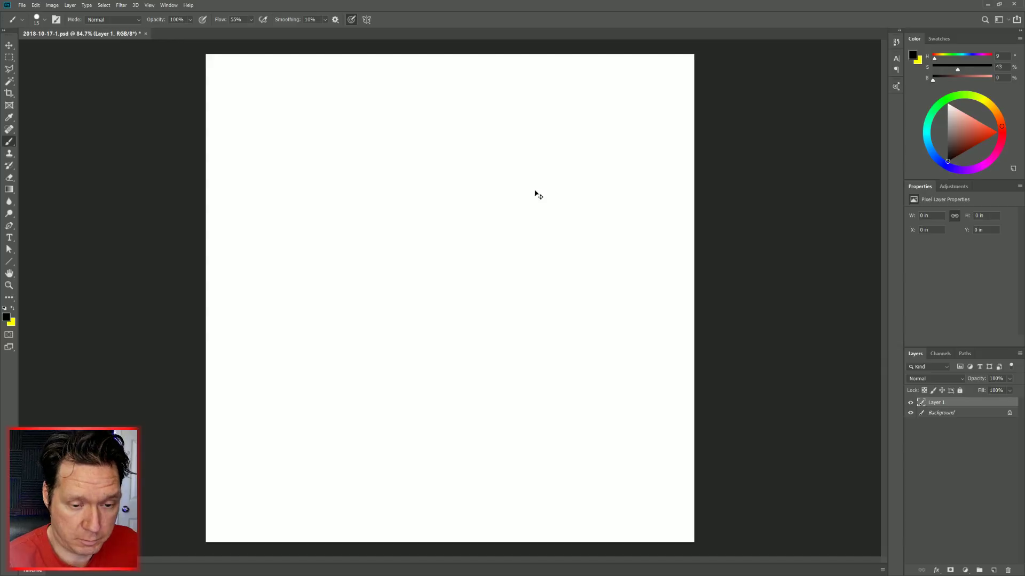
key("ctrl+h")
key("ctrl+a")
key("ctrl+d")
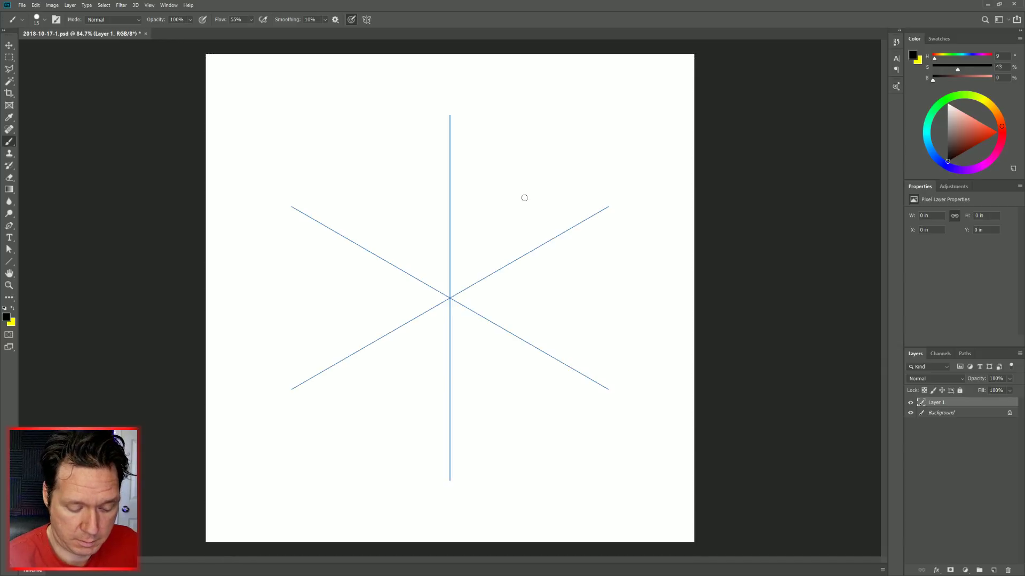
Reduce the brush size and paint a rose's angular centre with surrounding petals in the segment right of the vertical axis.
key("bracketleft")
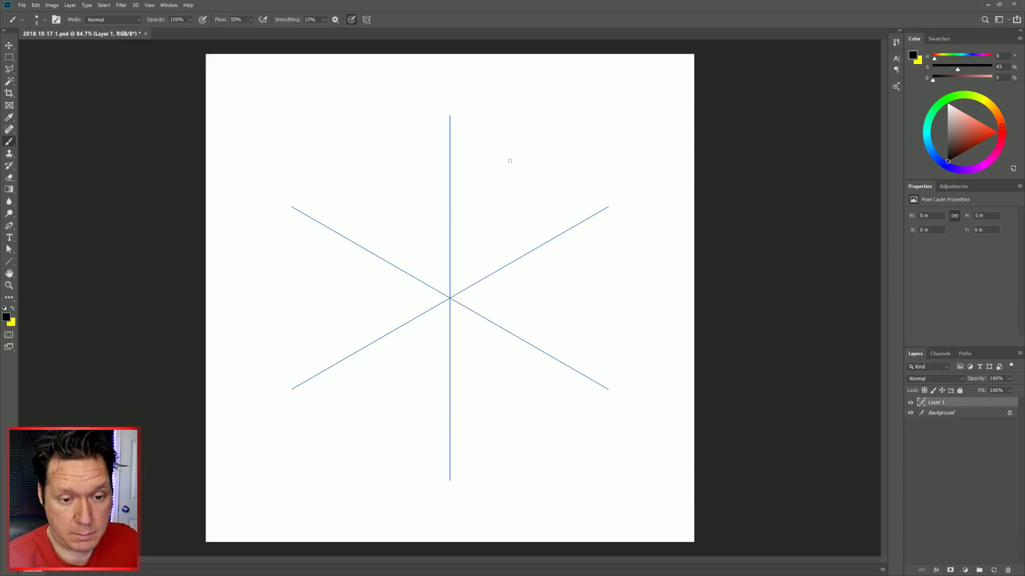
mouse_move(511, 160)
left_mouse_down()
mouse_move(500, 159)
mouse_move(505, 145)
mouse_move(524, 155)
mouse_move(521, 167)
mouse_move(498, 159)
left_mouse_up()
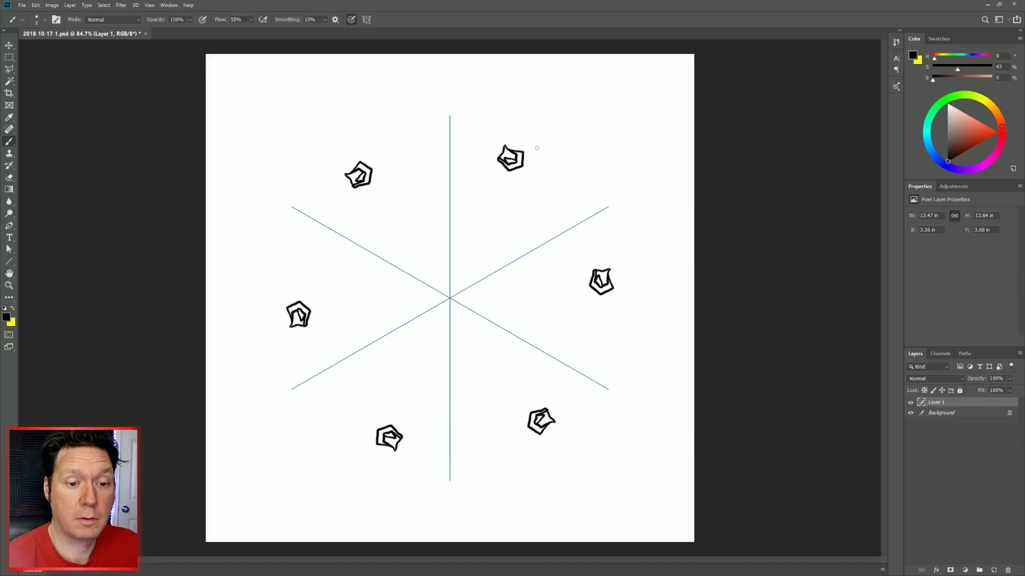
mouse_move(506, 145)
left_mouse_down()
mouse_move(531, 144)
mouse_move(531, 160)
mouse_move(503, 138)
mouse_move(491, 163)
mouse_move(505, 168)
left_mouse_up()
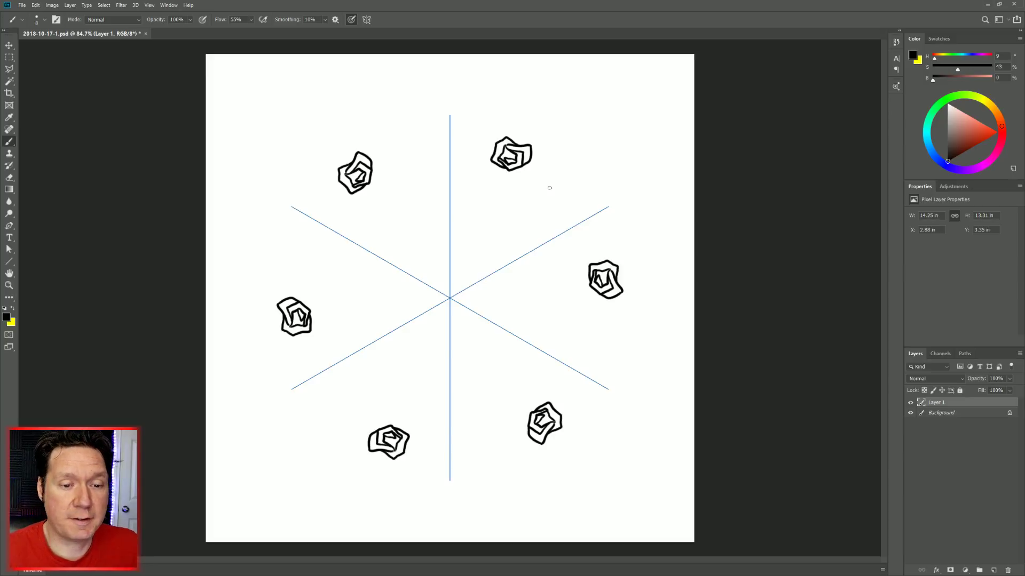
mouse_move(511, 140)
left_mouse_down()
mouse_move(539, 160)
mouse_move(524, 171)
mouse_move(514, 170)
mouse_move(521, 136)
mouse_move(489, 139)
mouse_move(479, 154)
mouse_move(488, 169)
mouse_move(477, 162)
mouse_move(519, 170)
mouse_move(497, 179)
left_mouse_up()
mouse_move(534, 146)
left_mouse_down()
mouse_move(543, 181)
mouse_move(516, 179)
left_mouse_up()
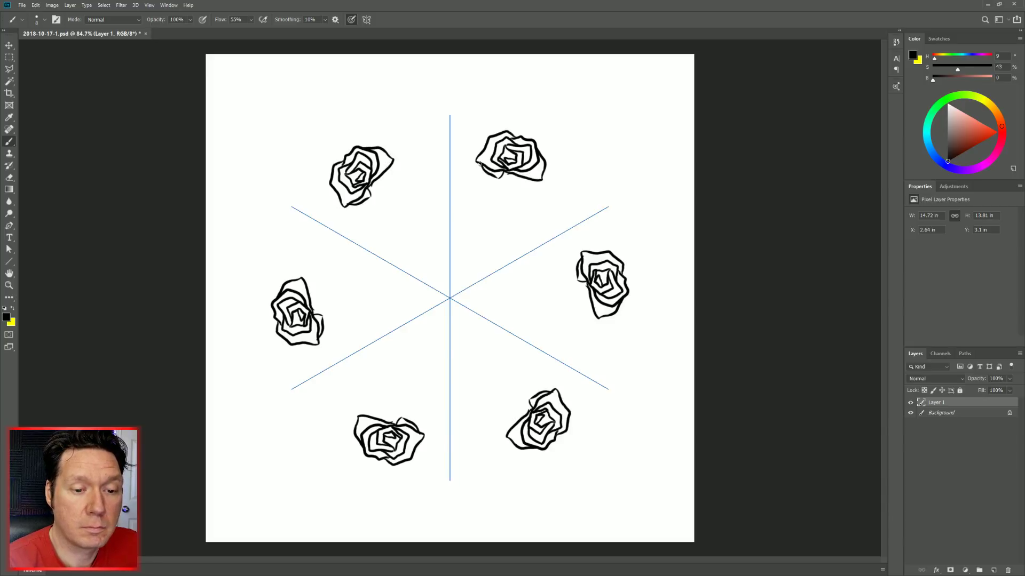
Paint the lower petals and a curled petal beneath the rose right of the vertical axis, undoing misplaced strokes.
left_click_drag(502, 175, 540, 186)
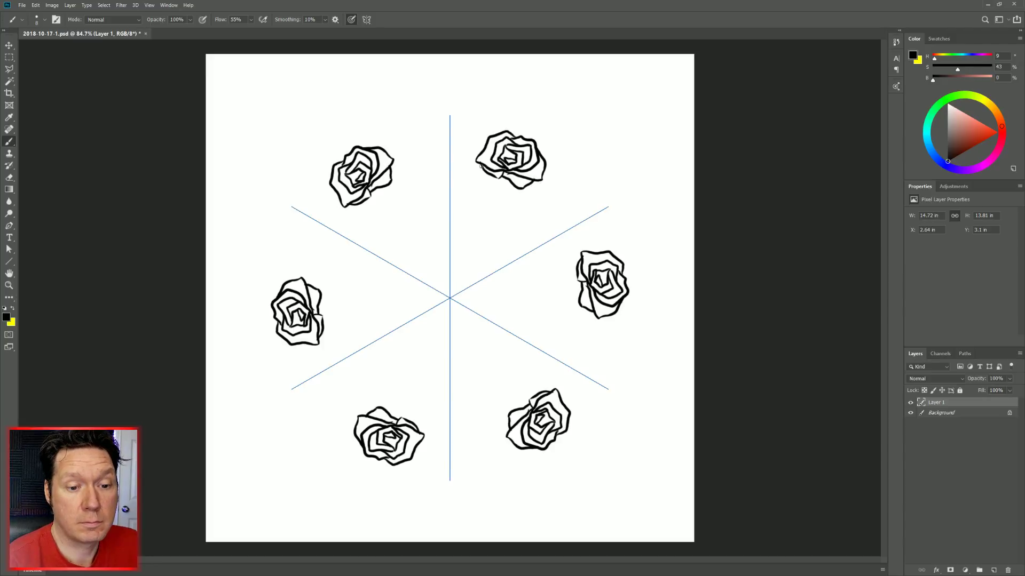
mouse_move(481, 166)
left_mouse_down()
mouse_move(467, 174)
mouse_move(478, 187)
mouse_move(500, 180)
mouse_move(525, 198)
left_mouse_up()
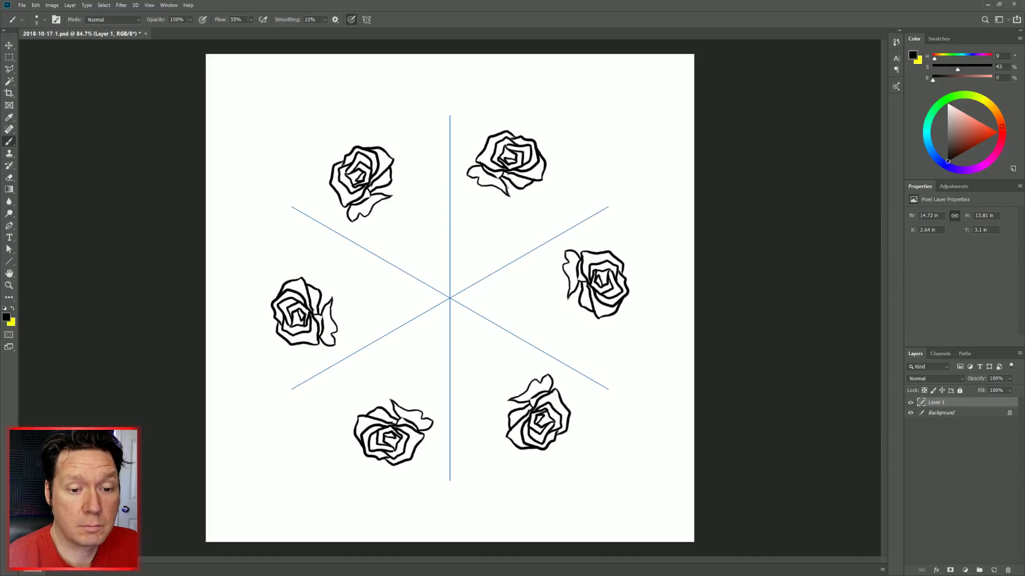
left_click_drag(514, 189, 553, 176)
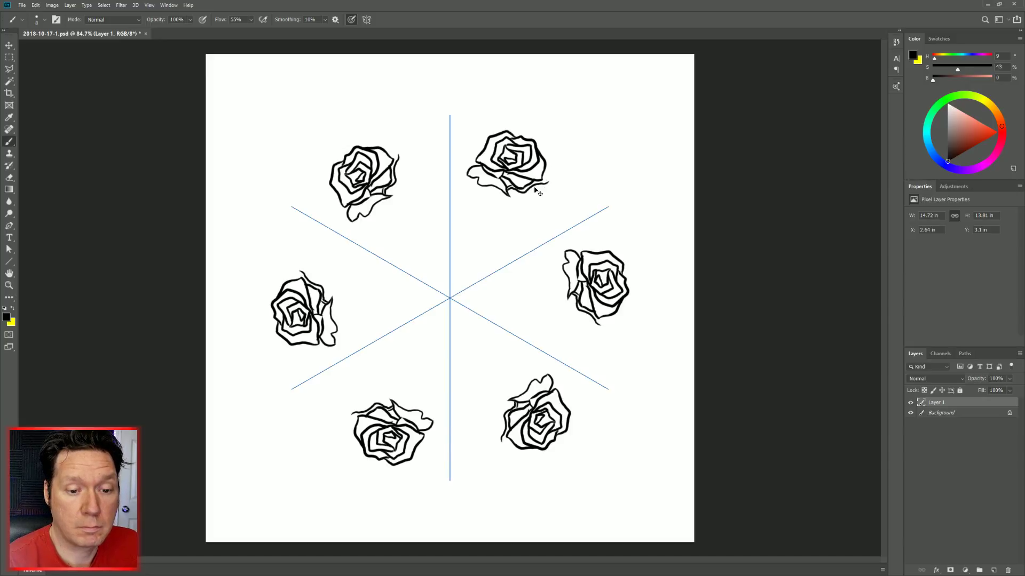
key("ctrl+z")
mouse_move(511, 188)
left_mouse_down()
mouse_move(528, 192)
mouse_move(540, 181)
left_mouse_up()
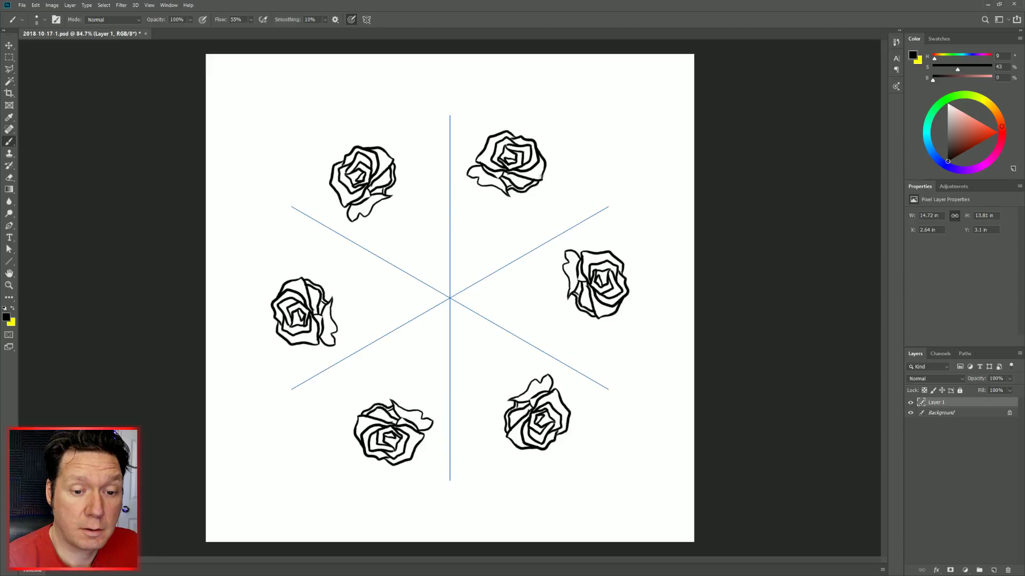
left_click_drag(542, 179, 516, 195)
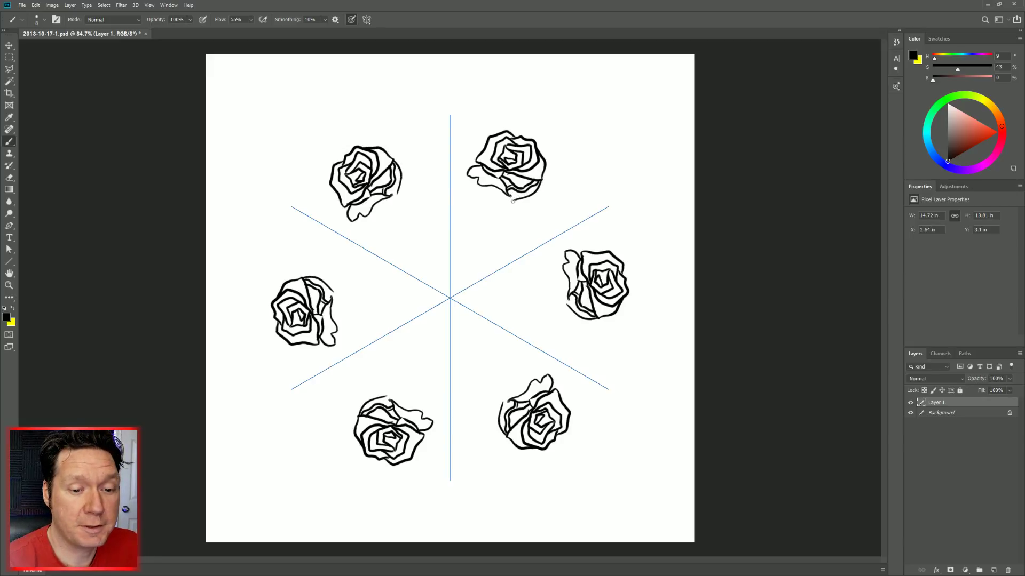
mouse_move(512, 199)
left_mouse_down()
mouse_move(486, 185)
mouse_move(508, 201)
left_mouse_up()
key("ctrl+z")
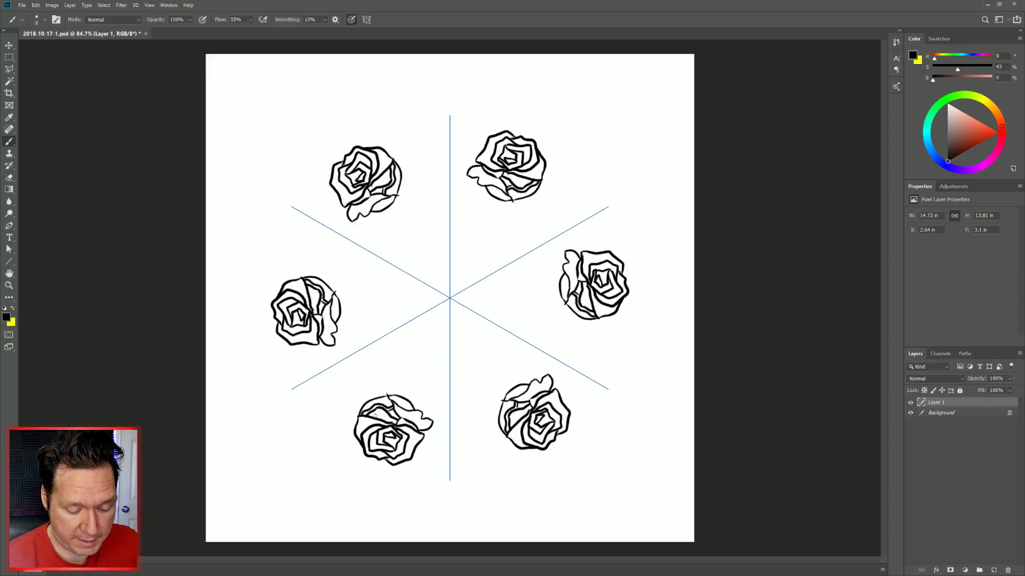
Reduce the eraser size and erase the inner double lines of the outward petals on the rose left of the lower vertical axis.
key("e")
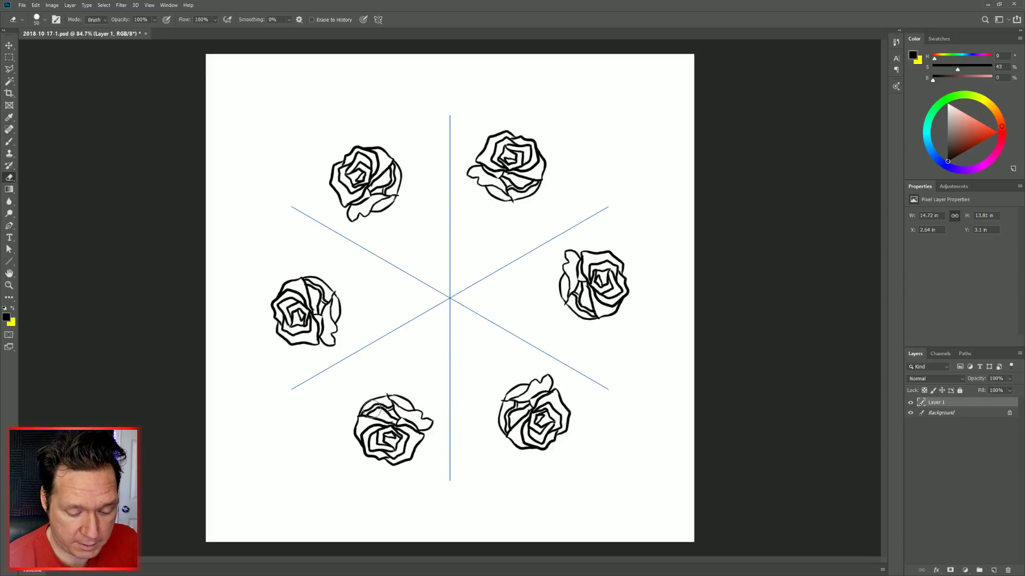
key("bracketleft")
key("bracketleft")
key("bracketleft")
key("bracketleft")
key("bracketleft")
key("bracketleft")
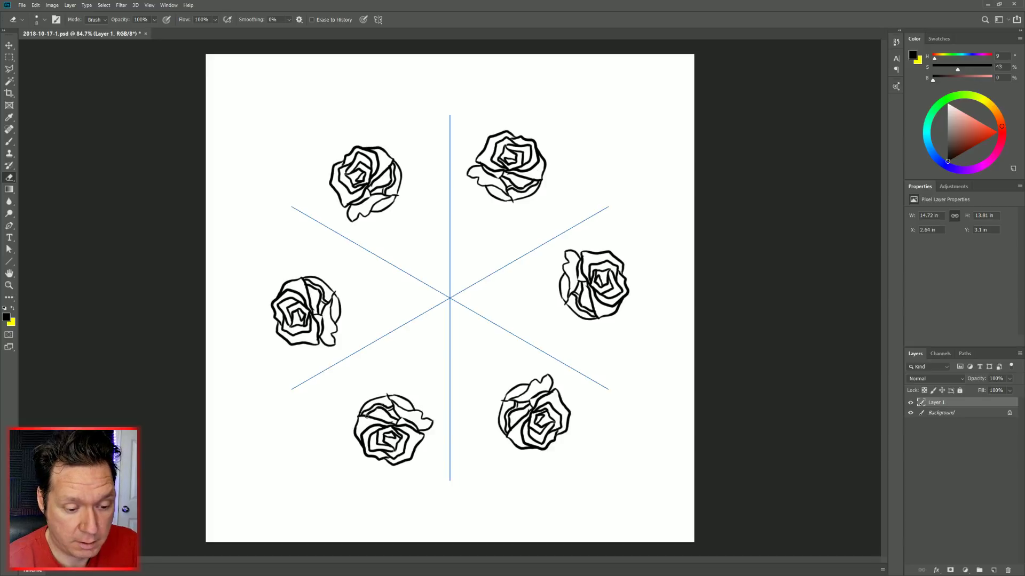
left_click_drag(368, 416, 372, 407)
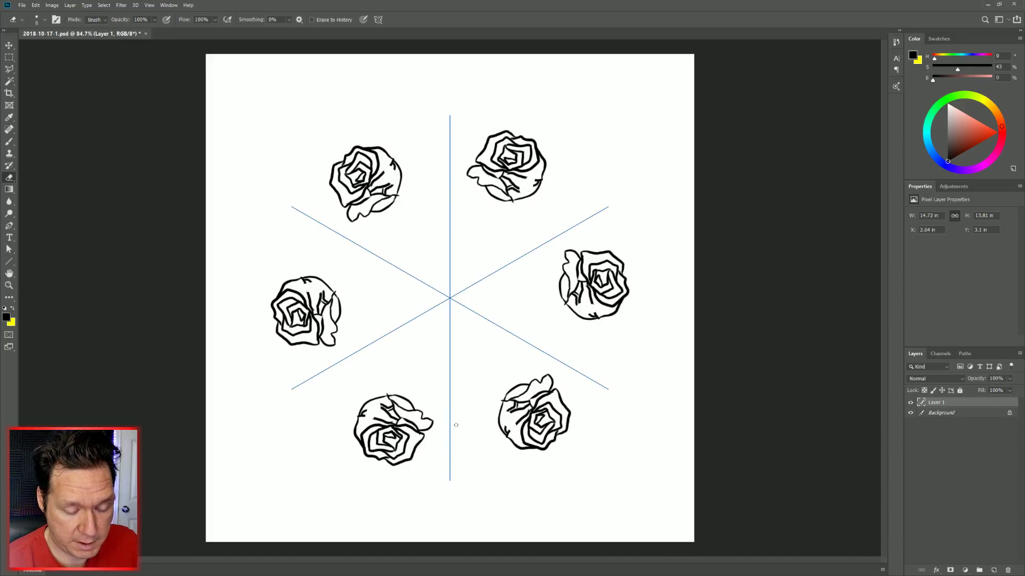
Repaint the erased petal edge as a wavy double line with a pointed tip and clean up its overlap.
key("b")
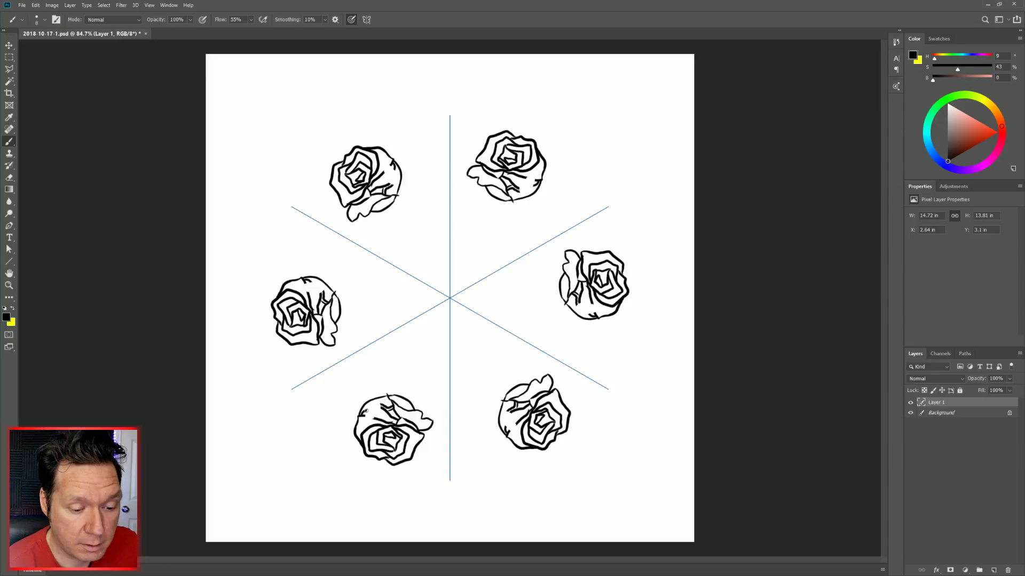
left_click_drag(365, 411, 381, 406)
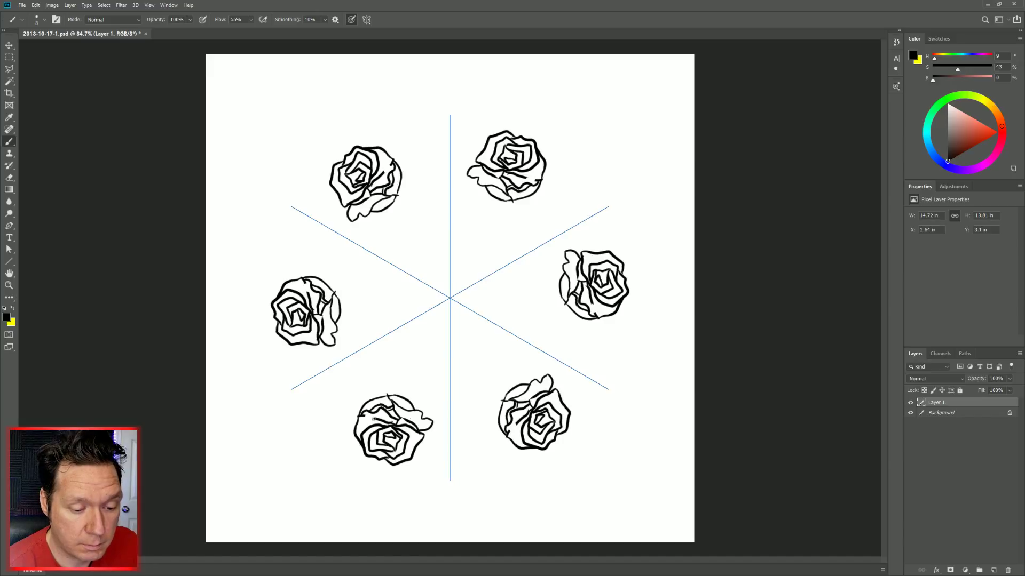
left_click_drag(374, 420, 377, 424)
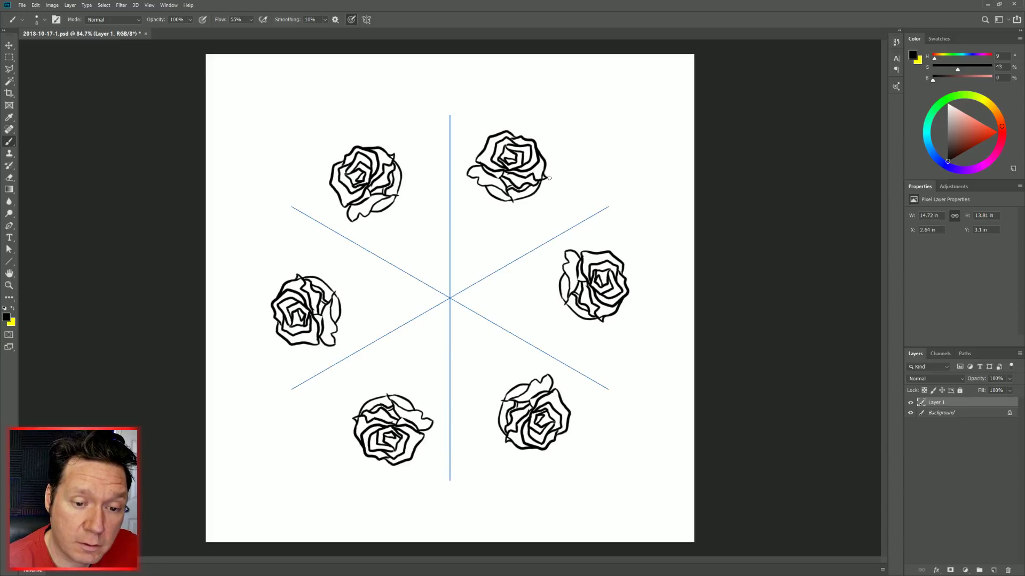
key("e")
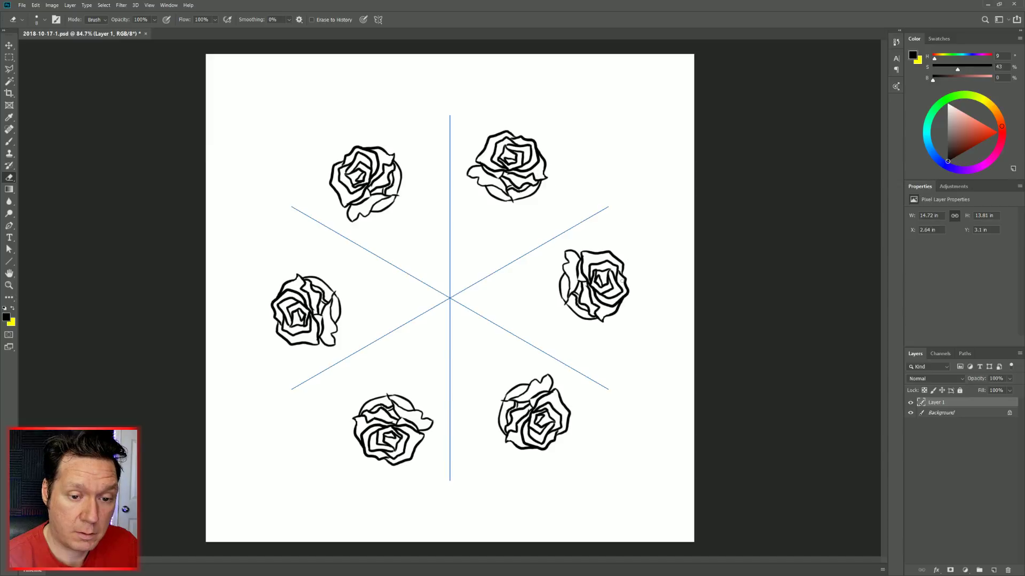
Paint an outer petal around the upper-left edge of the rose right of the vertical axis, undoing the first version, and erase stray overlaps.
key("b")
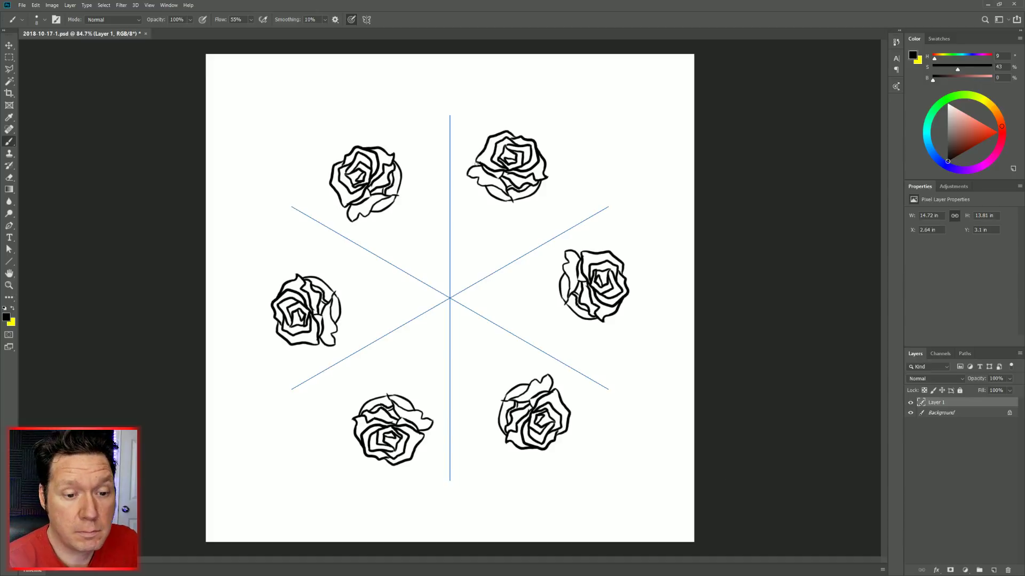
mouse_move(474, 166)
left_mouse_down()
mouse_move(485, 133)
mouse_move(503, 131)
left_mouse_up()
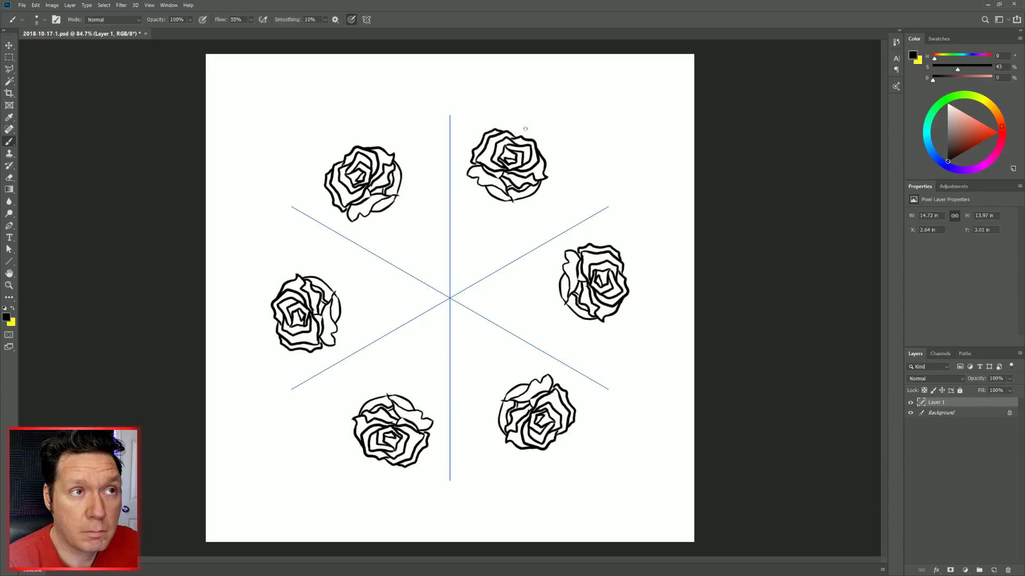
key("ctrl+z")
mouse_move(475, 165)
left_mouse_down()
mouse_move(492, 130)
mouse_move(527, 121)
mouse_move(508, 125)
mouse_move(528, 139)
left_mouse_up()
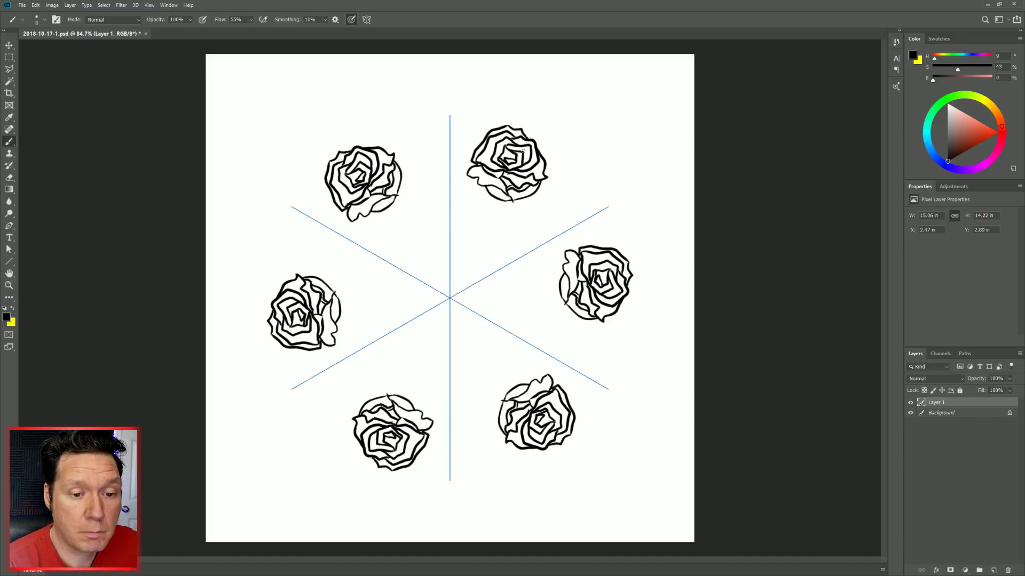
key("e")
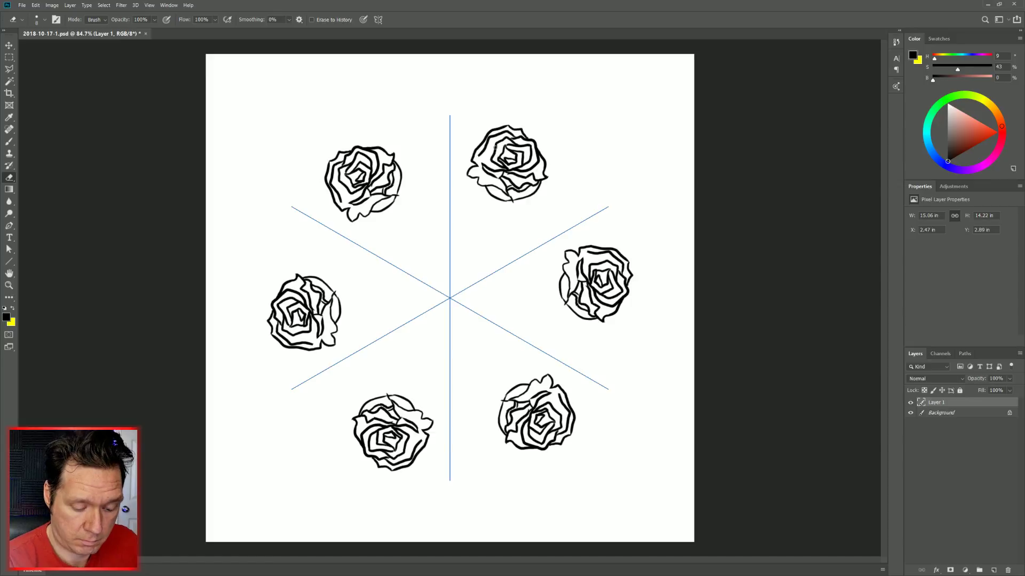
Paint a pointed petal on the upper-right side of the same rose and erase overlapping lines.
key("b")
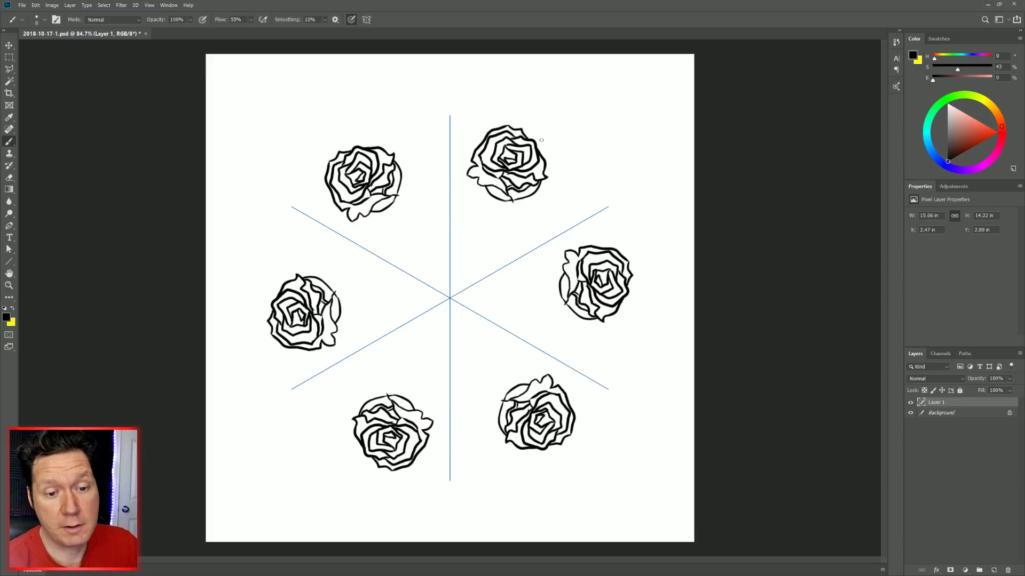
mouse_move(535, 144)
left_mouse_down()
mouse_move(548, 141)
mouse_move(550, 166)
mouse_move(539, 155)
left_mouse_up()
key("e")
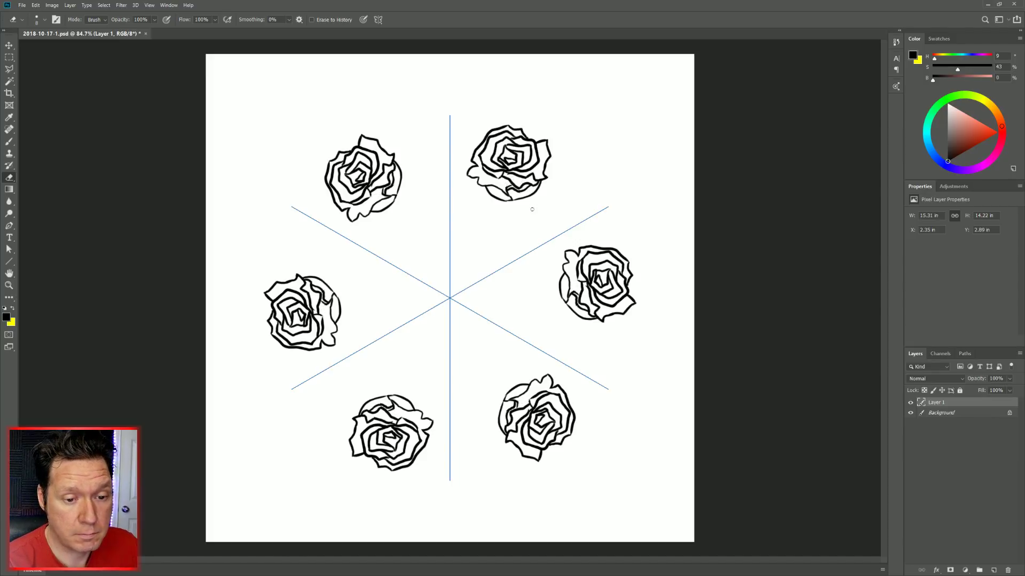
Repaint the joining line between the rose's central and lower petals and erase the excess ink around it.
key("b")
left_click_drag(490, 174, 510, 199)
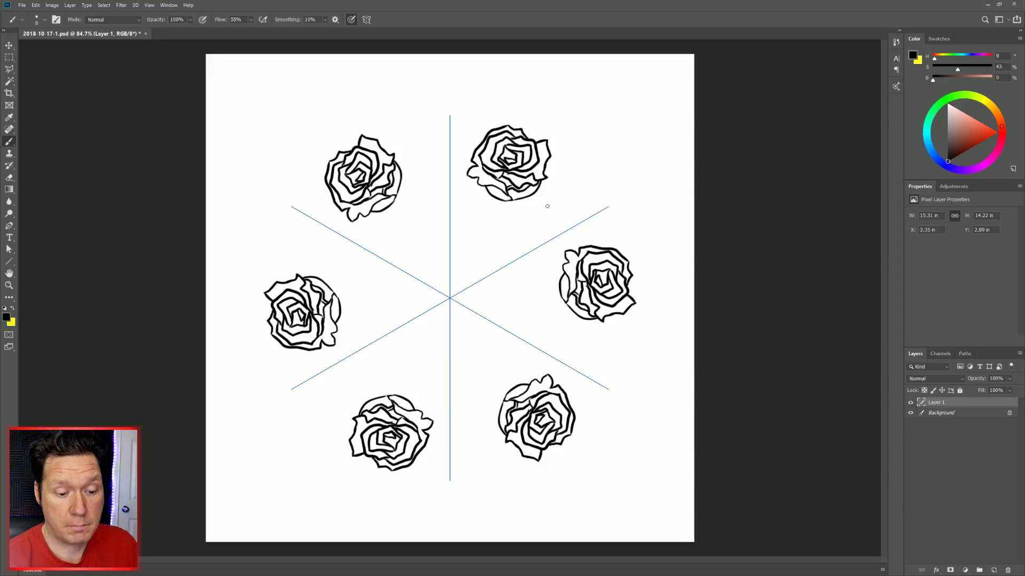
key("e")
left_click_drag(504, 177, 512, 183)
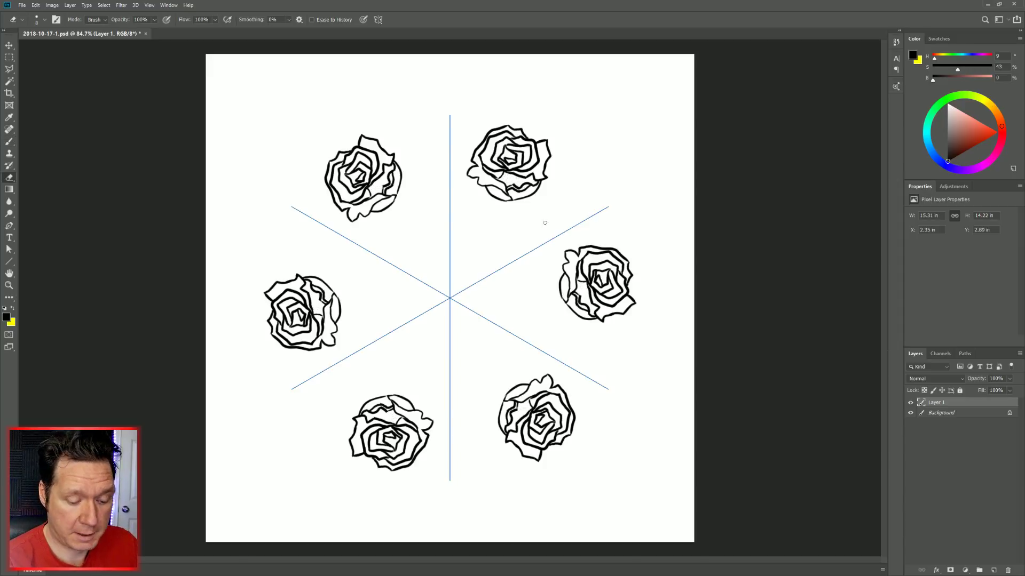
key("b")
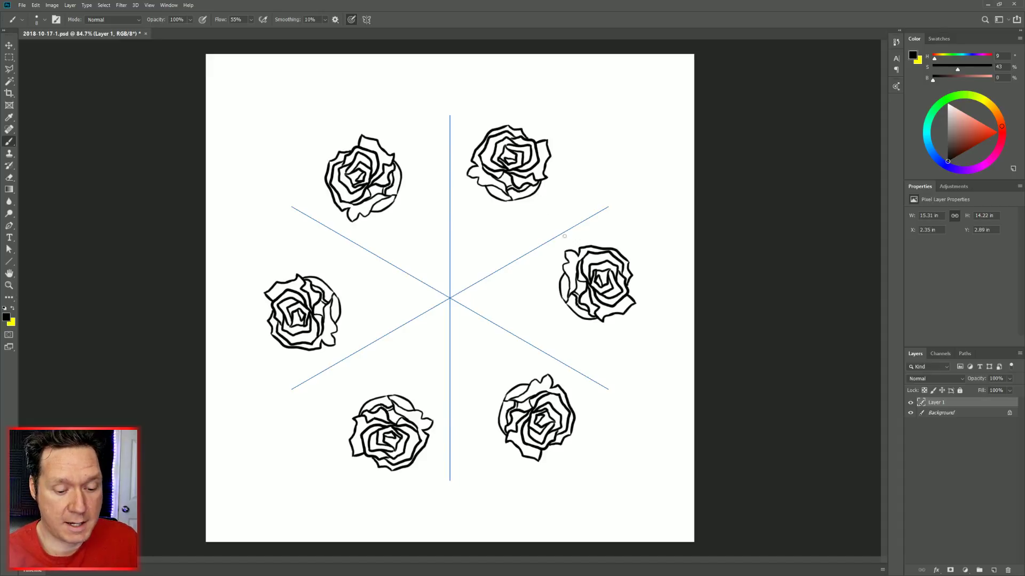
Erase the rounded outer petal lines beneath the rose, keeping the wavy lower petal edges.
key("e")
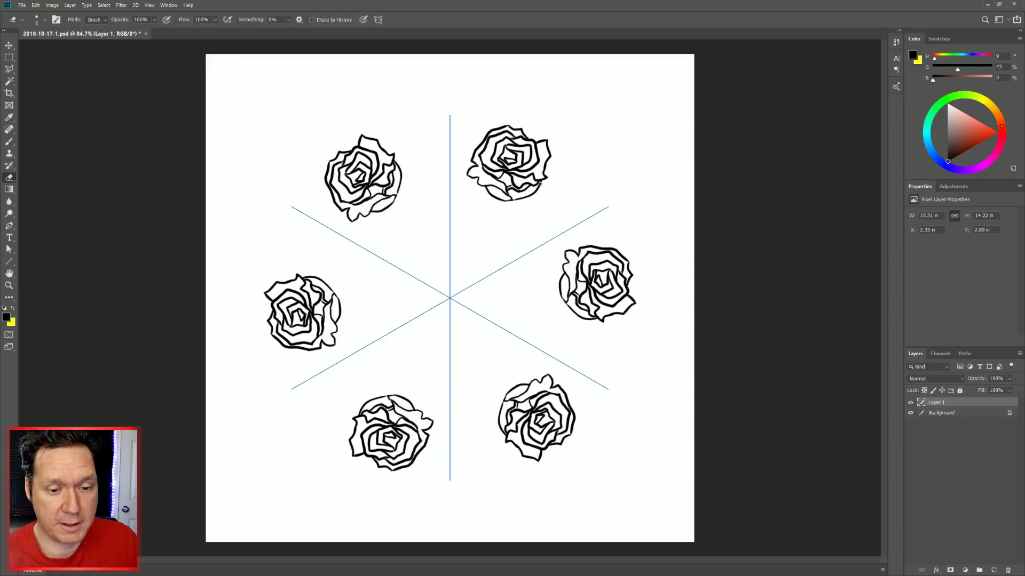
left_click_drag(541, 183, 519, 199)
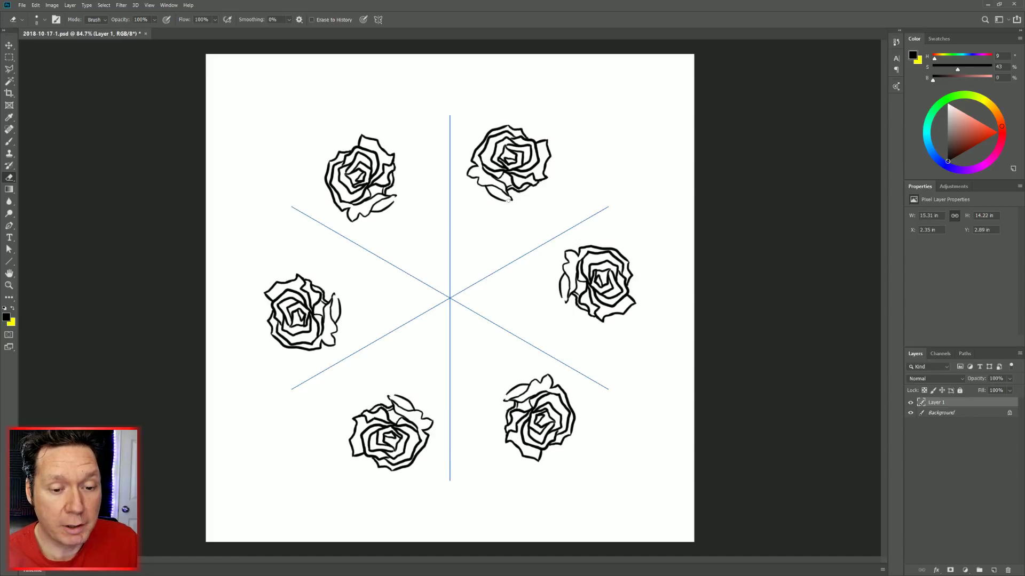
left_click_drag(504, 202, 486, 188)
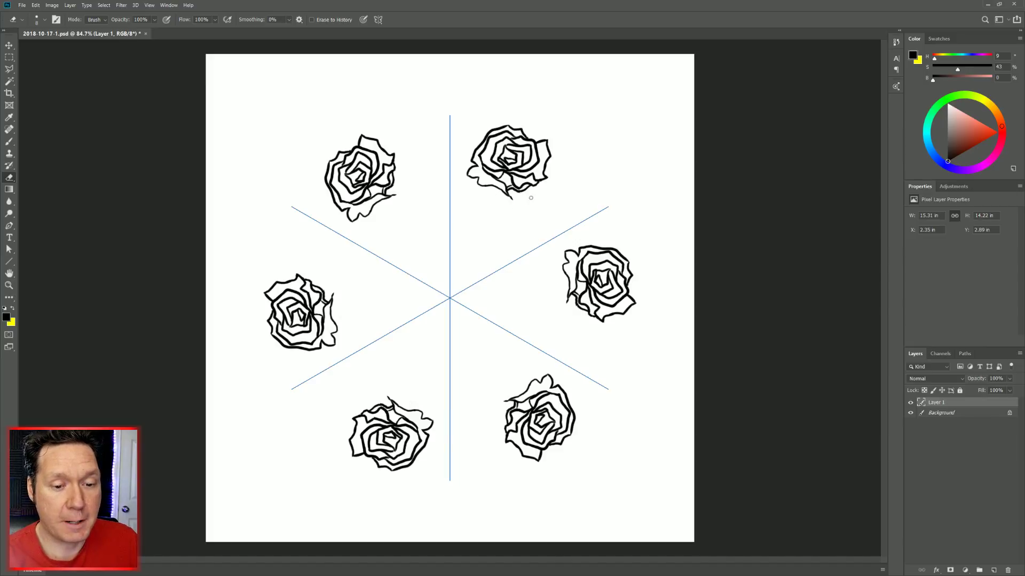
Paint a larger rounded base beneath the rose's lower petals, undoing the unwanted strokes.
key("b")
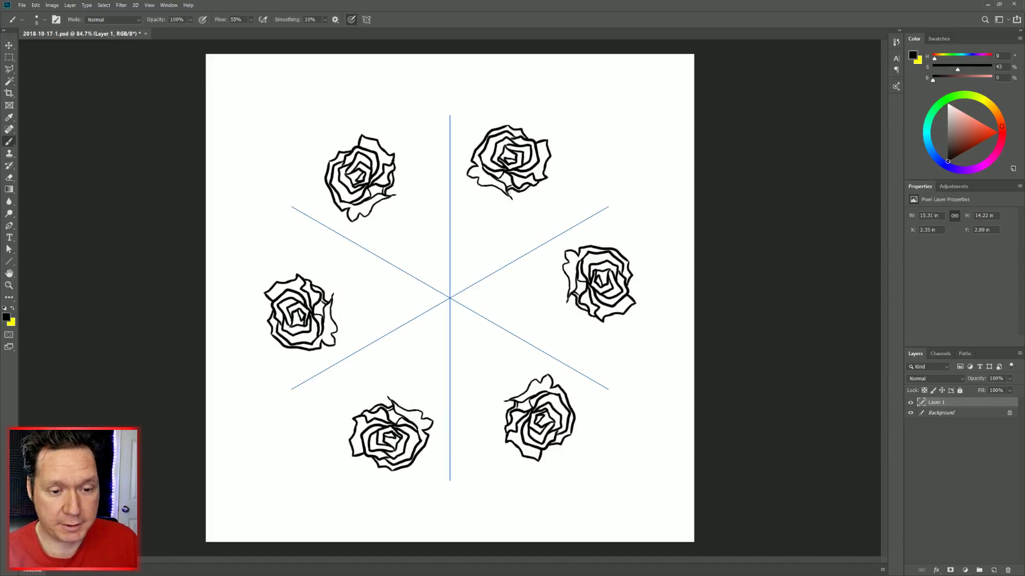
mouse_move(476, 178)
left_mouse_down()
mouse_move(475, 198)
mouse_move(505, 198)
mouse_move(478, 186)
mouse_move(480, 202)
mouse_move(479, 187)
mouse_move(480, 197)
mouse_move(533, 191)
mouse_move(520, 207)
mouse_move(483, 202)
mouse_move(515, 208)
left_mouse_up()
key("ctrl+z")
key("ctrl+z")
key("ctrl+z")
key("ctrl+z")
key("ctrl+z")
key("ctrl+z")
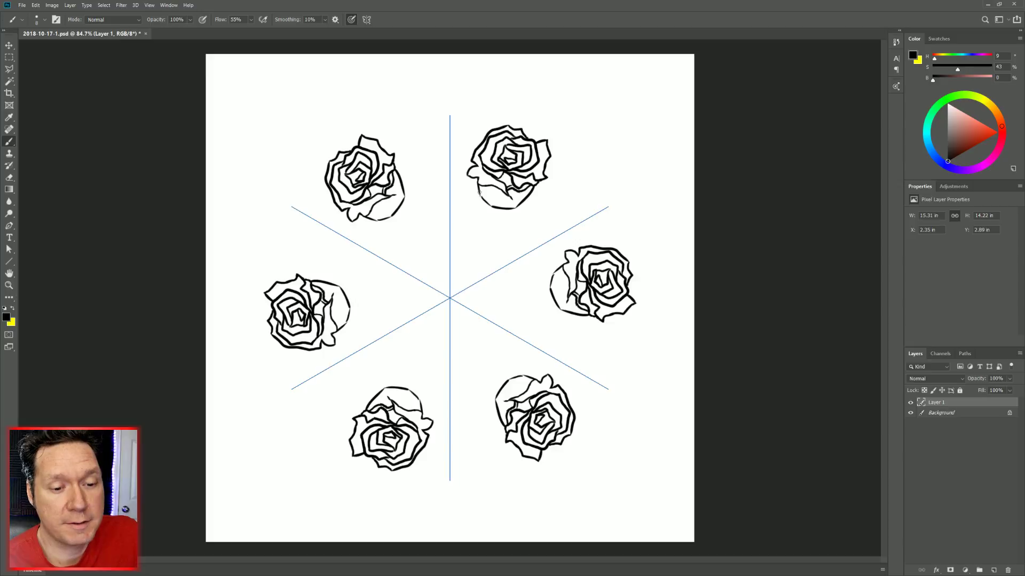
left_click_drag(479, 192, 458, 203)
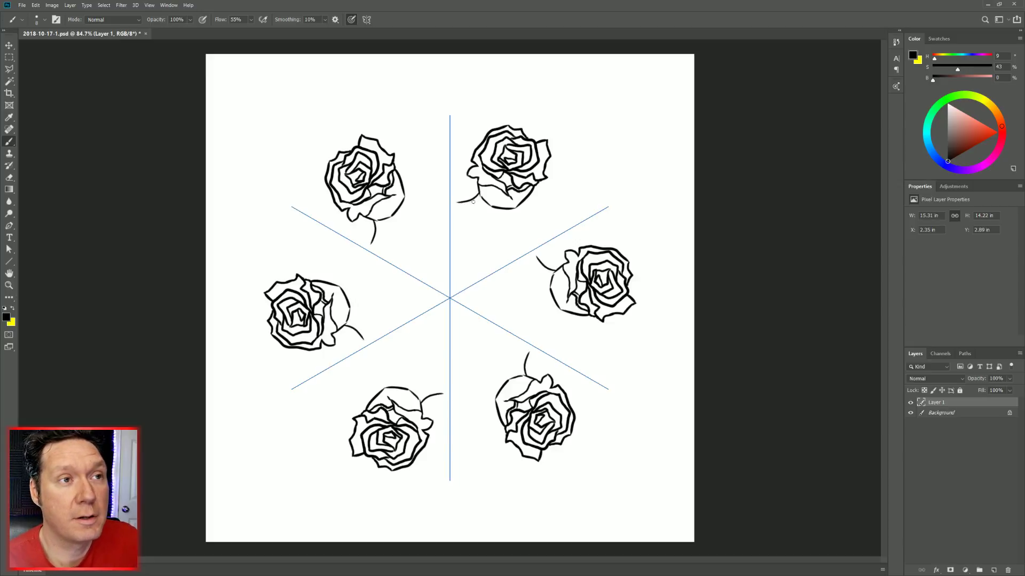
key("ctrl+z")
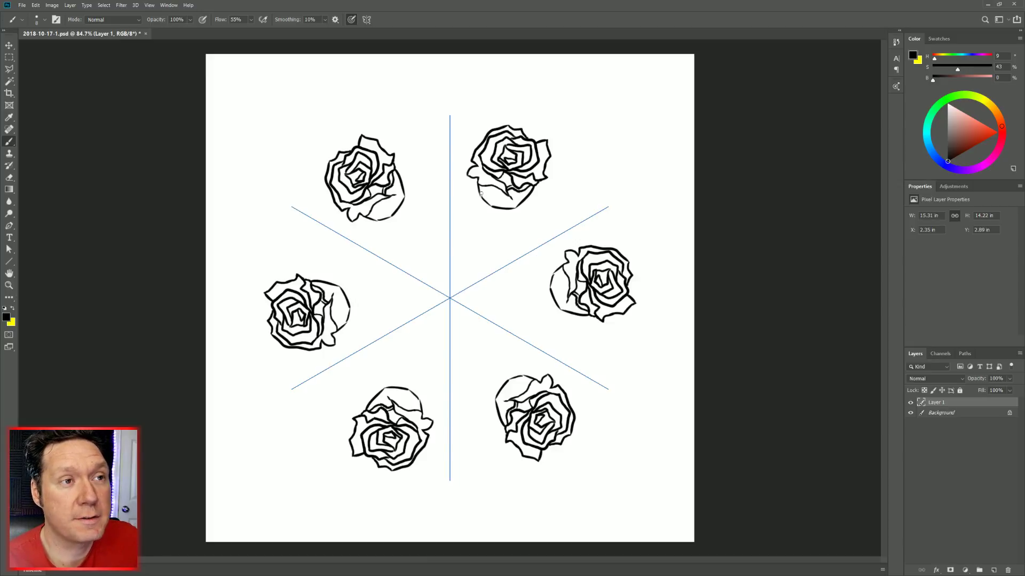
mouse_move(479, 193)
left_mouse_down()
mouse_move(470, 213)
mouse_move(448, 217)
left_mouse_up()
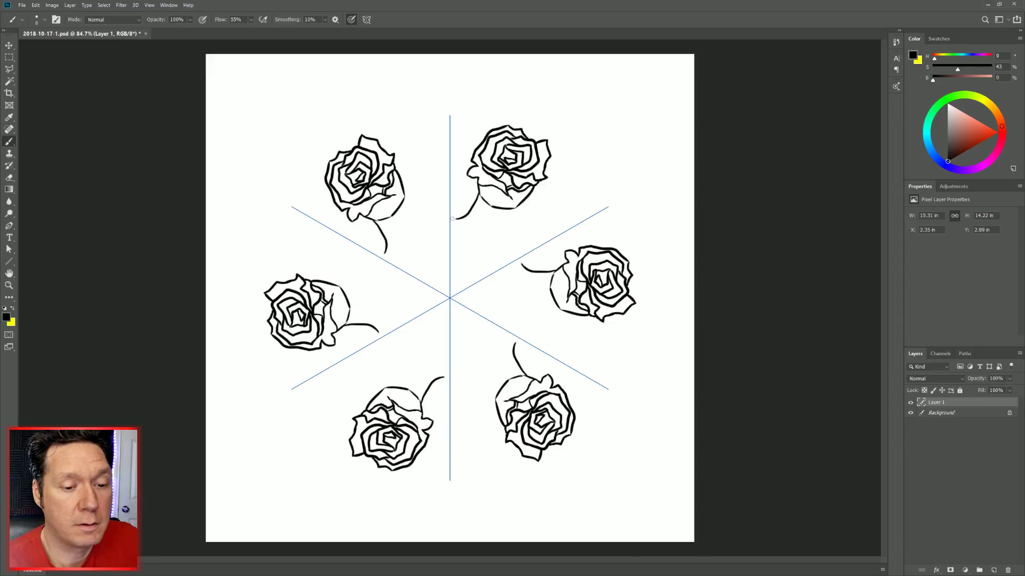
left_click_drag(454, 219, 491, 201)
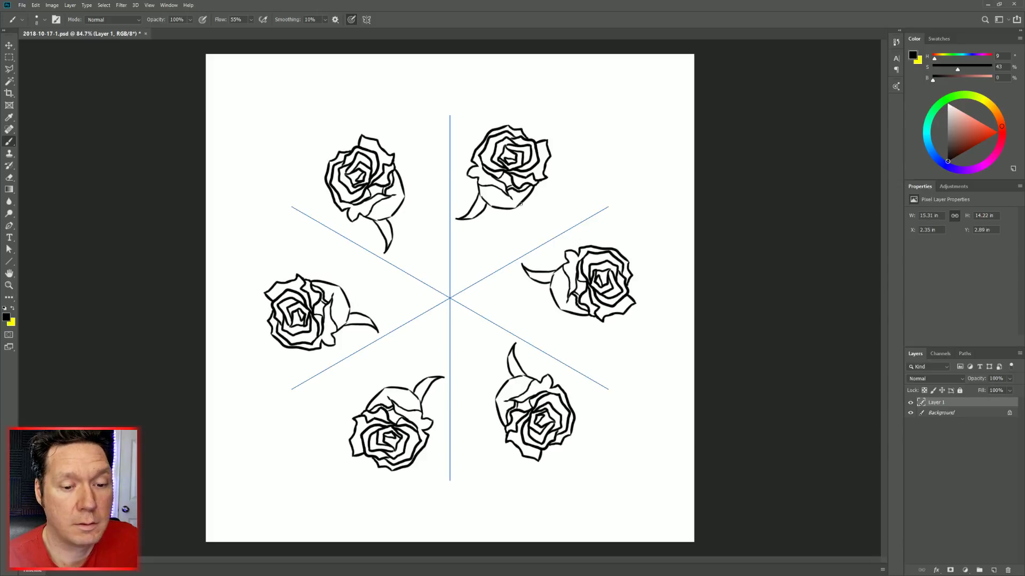
left_click_drag(518, 206, 532, 233)
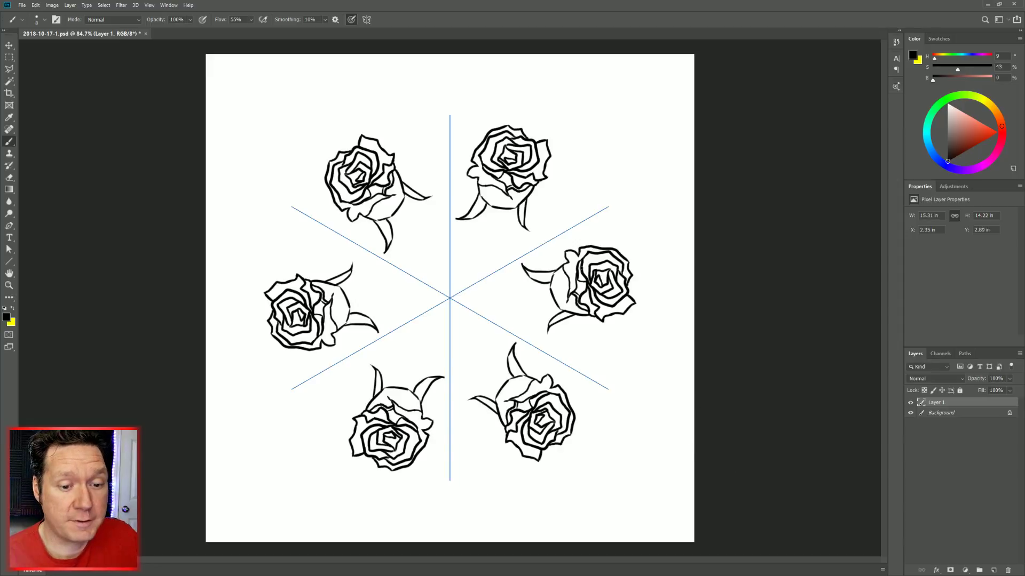
key("ctrl+z")
key("ctrl+z")
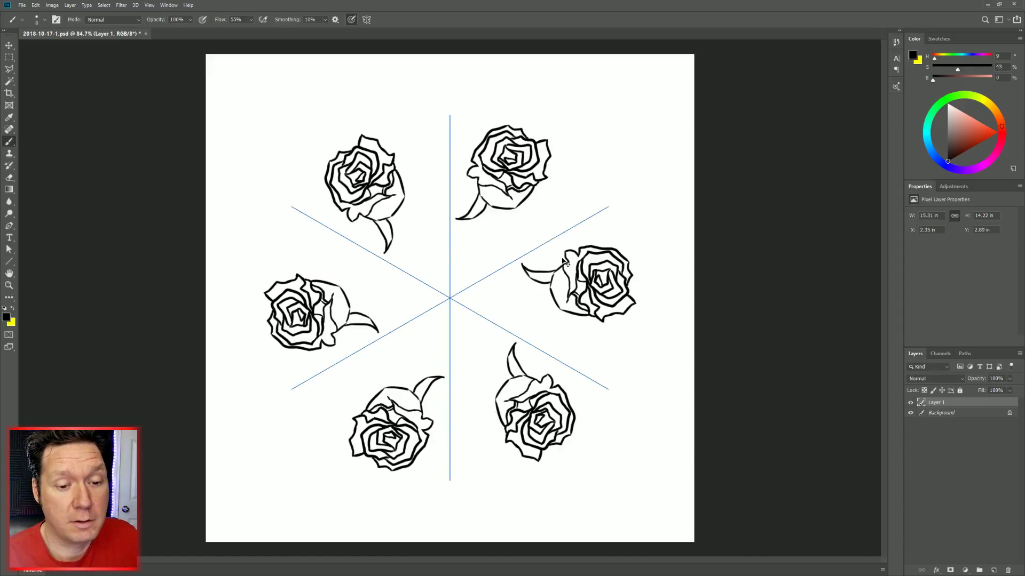
key("ctrl+z")
key("ctrl+z")
key("ctrl+z")
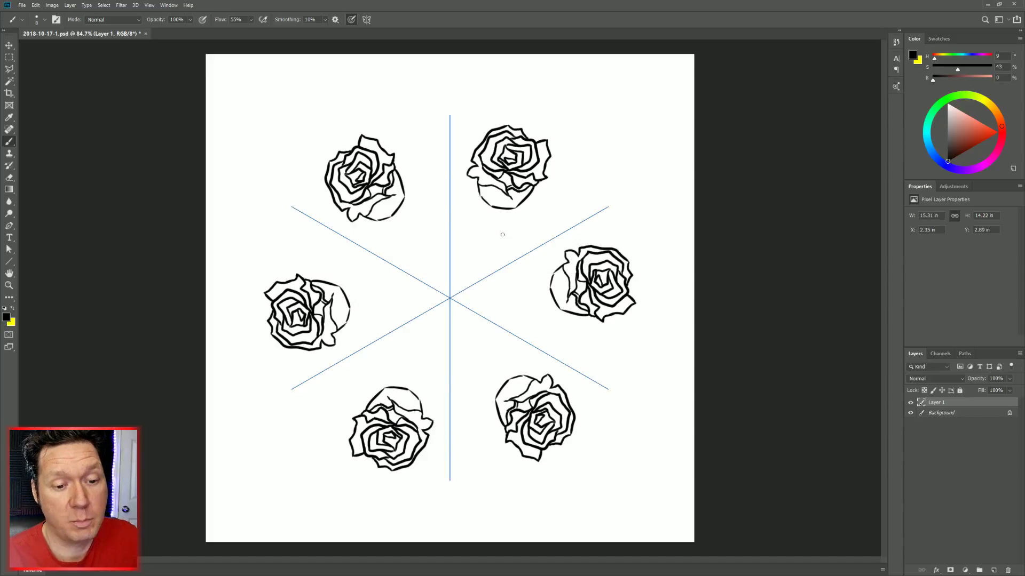
Paint two long pointed sepals extending from either side of the base beneath the upper-right rose.
left_click_drag(462, 211, 488, 203)
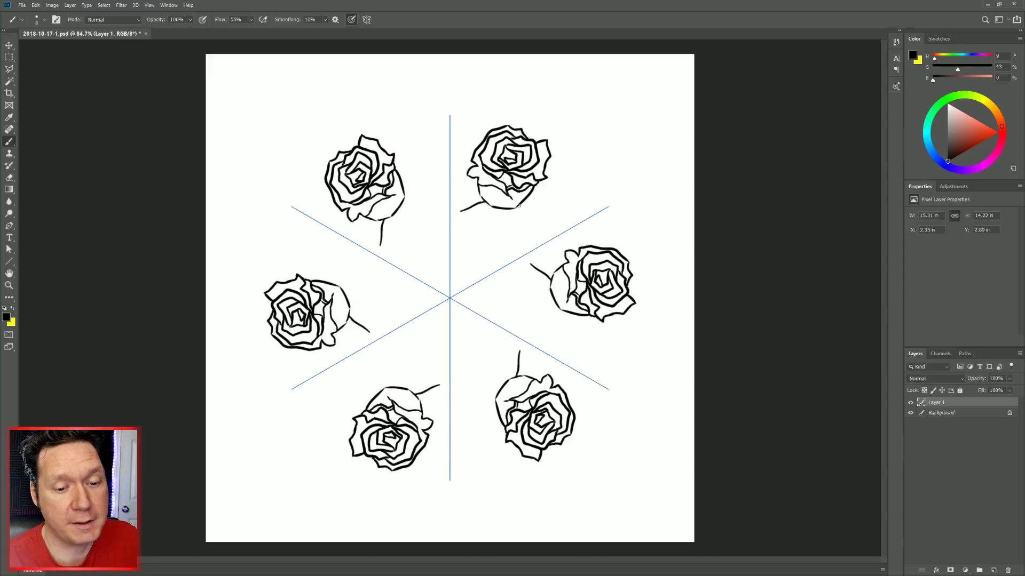
left_click_drag(518, 206, 527, 238)
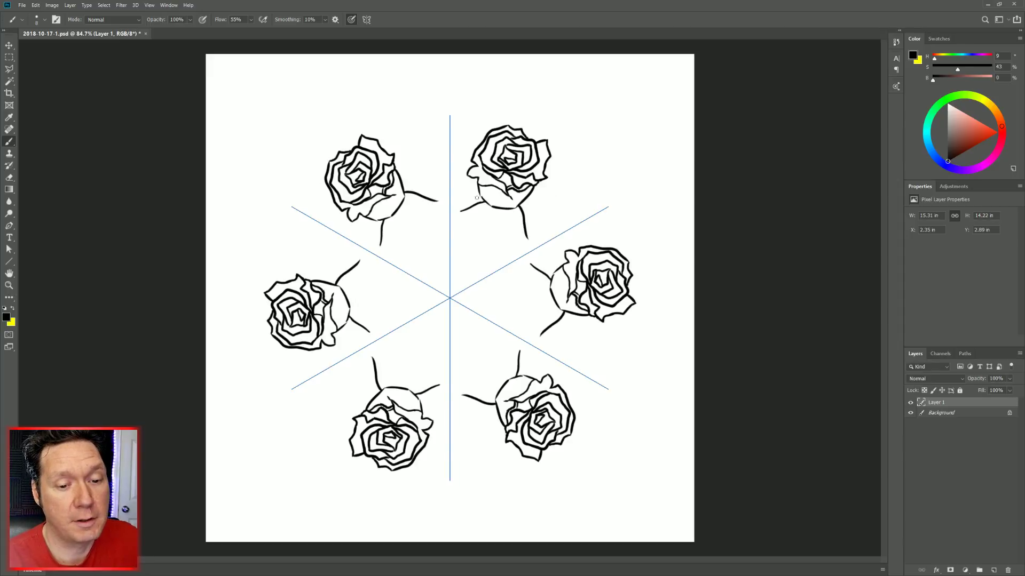
mouse_move(458, 212)
left_mouse_down()
mouse_move(513, 192)
mouse_move(475, 198)
mouse_move(530, 214)
mouse_move(528, 239)
left_mouse_up()
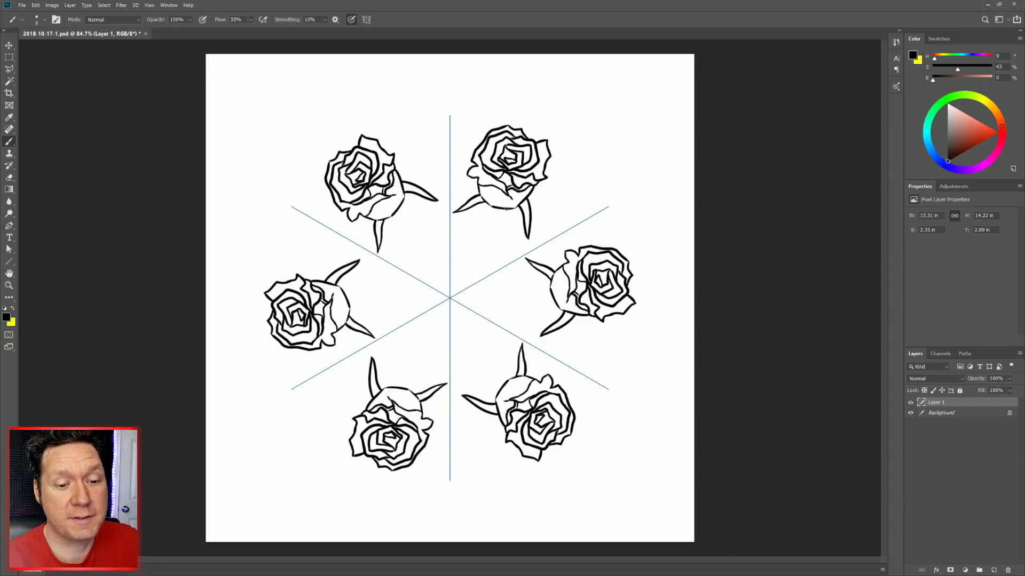
Paint a small rounded fold at the rose's base beside the right sepal and erase the lines overlapping it.
mouse_move(500, 209)
left_mouse_down()
mouse_move(515, 210)
mouse_move(509, 214)
left_mouse_up()
key("ctrl+z")
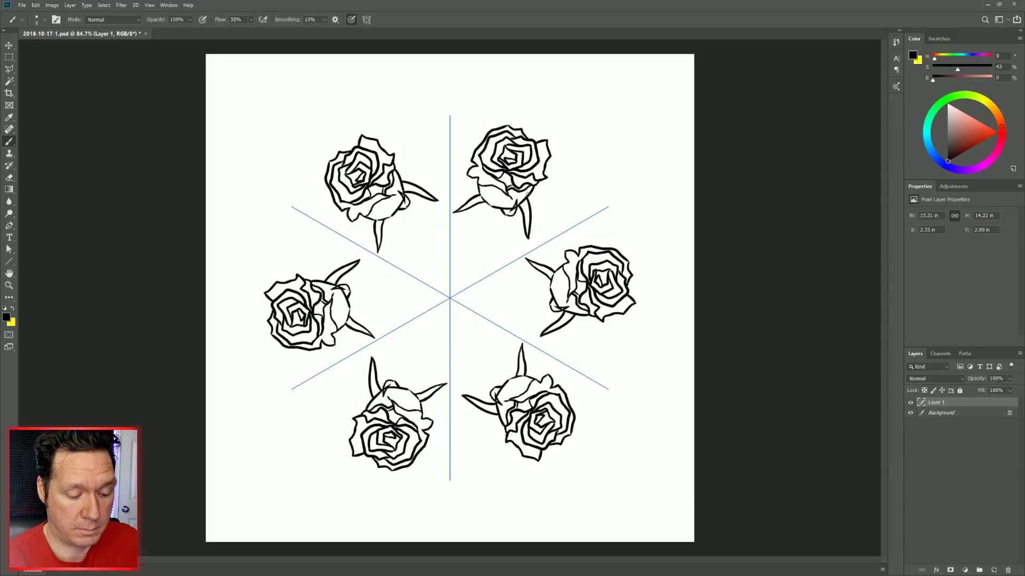
key("e")
left_click(515, 209)
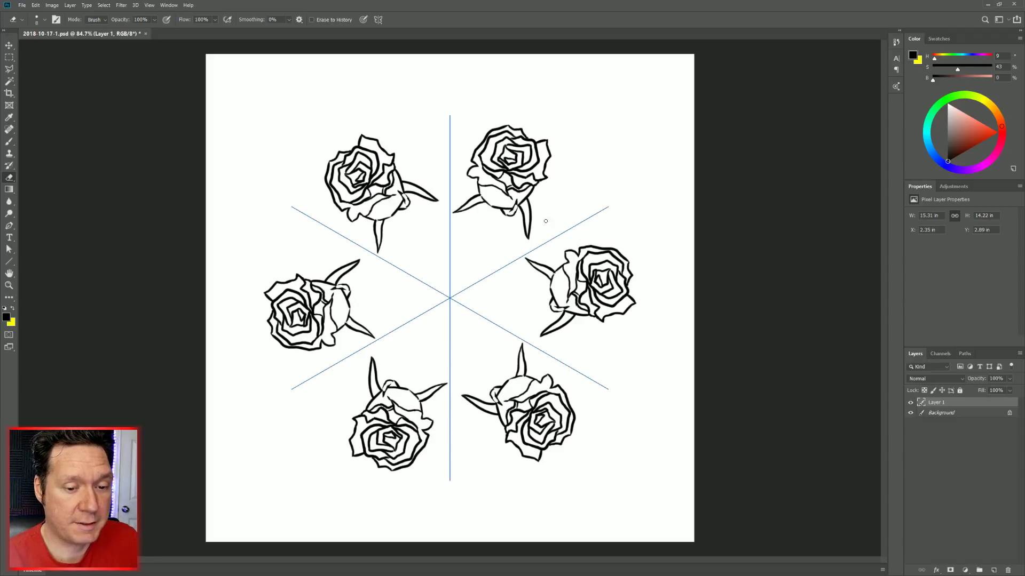
key("b")
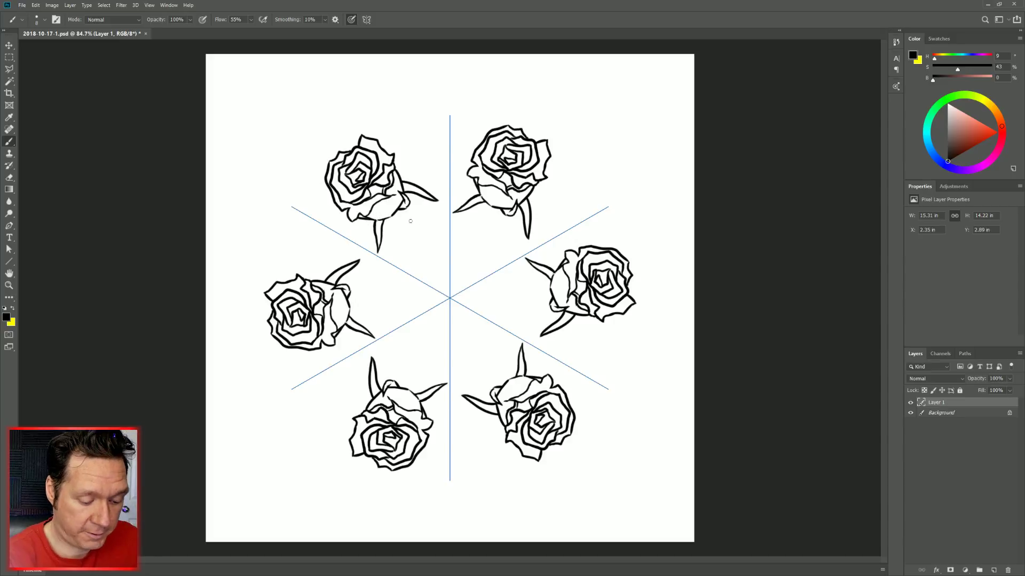
key("e")
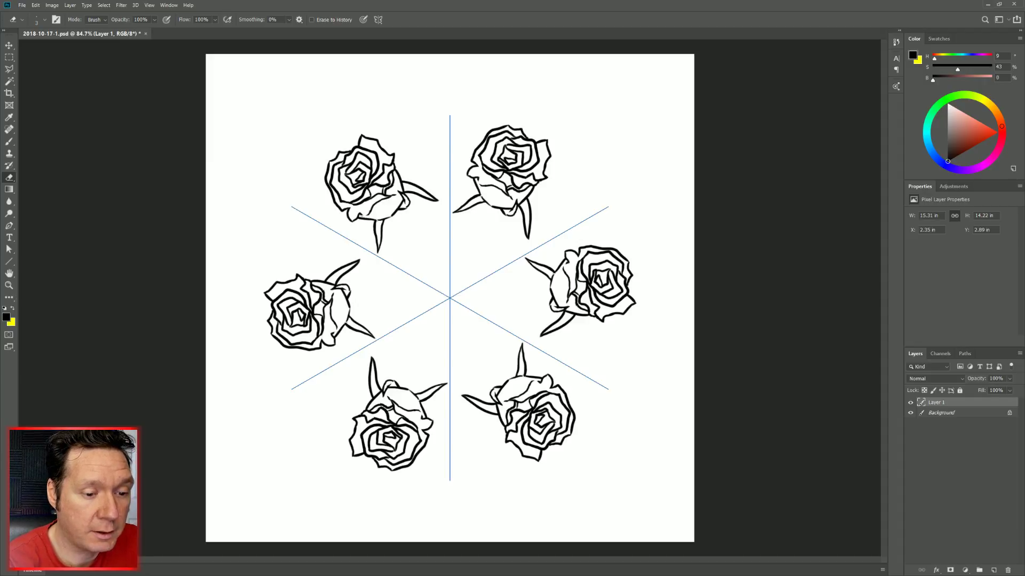
key("b")
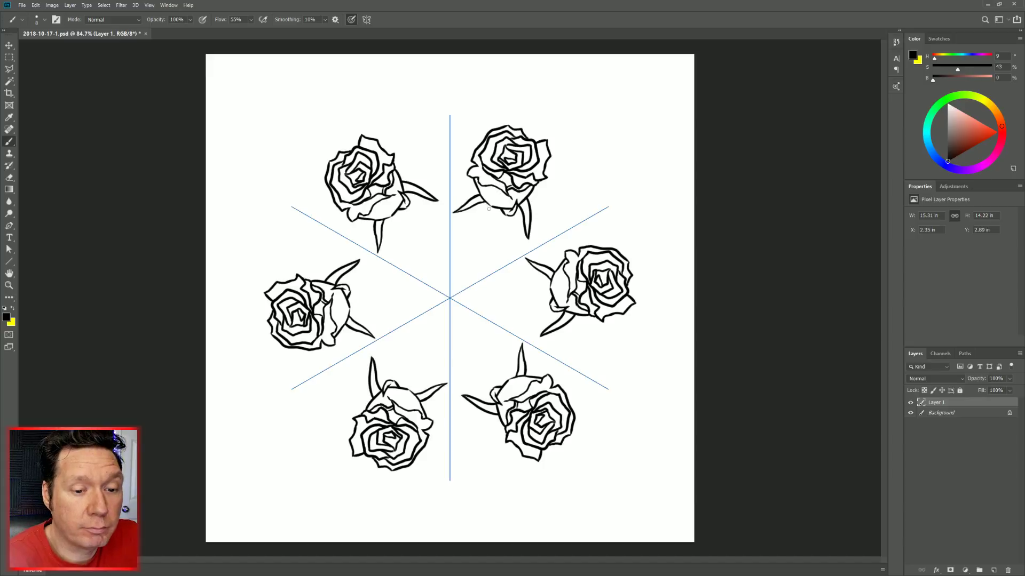
Paint a double-lined curved stem ending in a spiral beneath the rose on a new layer, undoing the unwanted strokes.
mouse_move(489, 203)
left_mouse_down()
mouse_move(469, 247)
mouse_move(470, 273)
left_mouse_up()
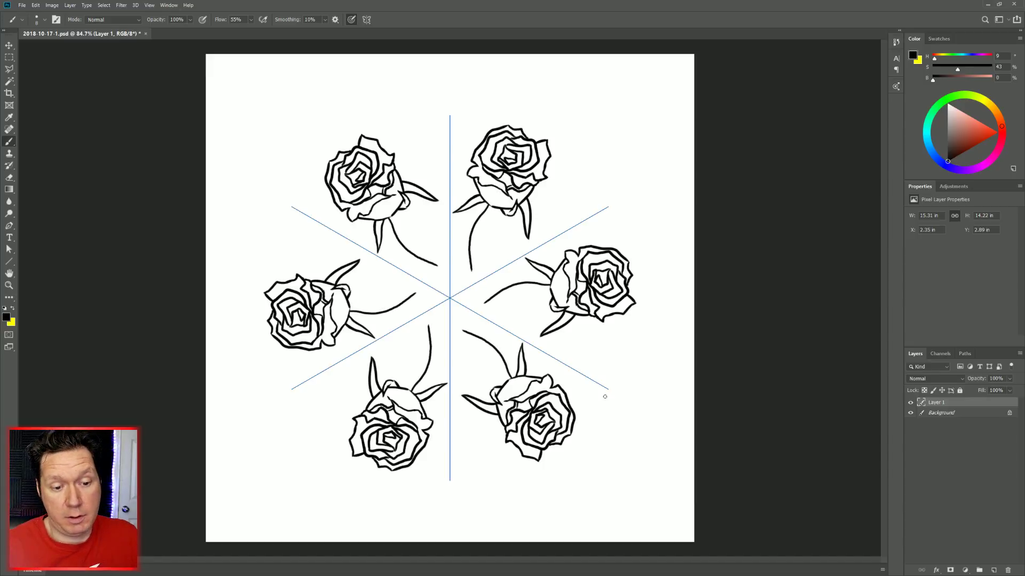
key("ctrl+z")
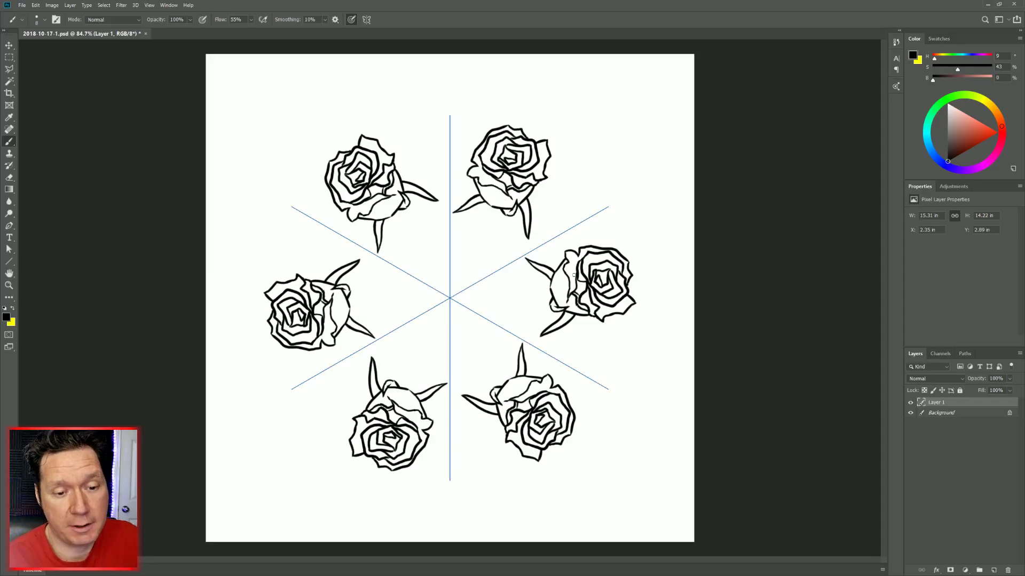
left_click(994, 570)
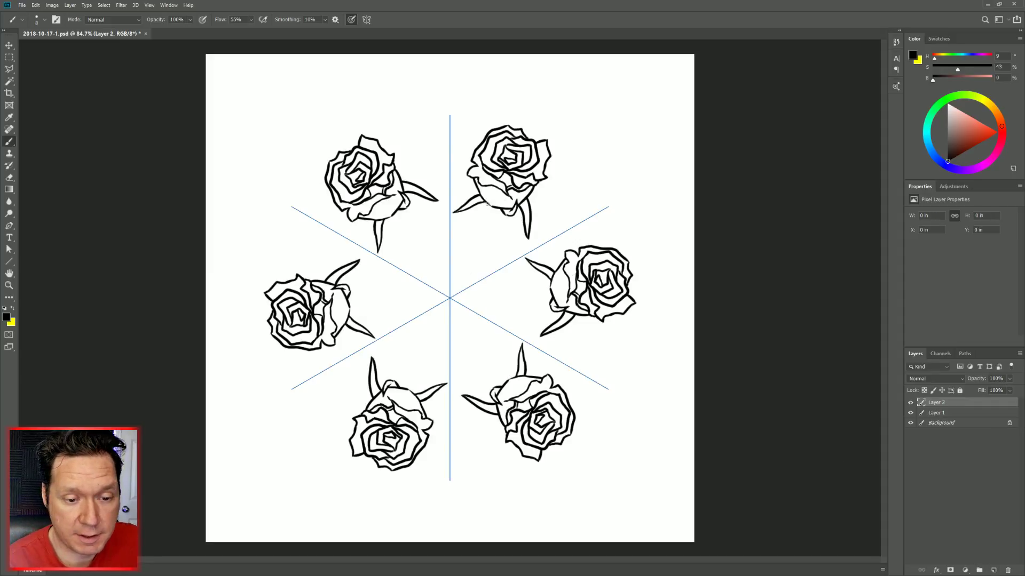
mouse_move(486, 203)
left_mouse_down()
mouse_move(472, 264)
mouse_move(517, 273)
mouse_move(498, 275)
mouse_move(513, 258)
mouse_move(496, 246)
mouse_move(485, 256)
left_mouse_up()
key("ctrl+z")
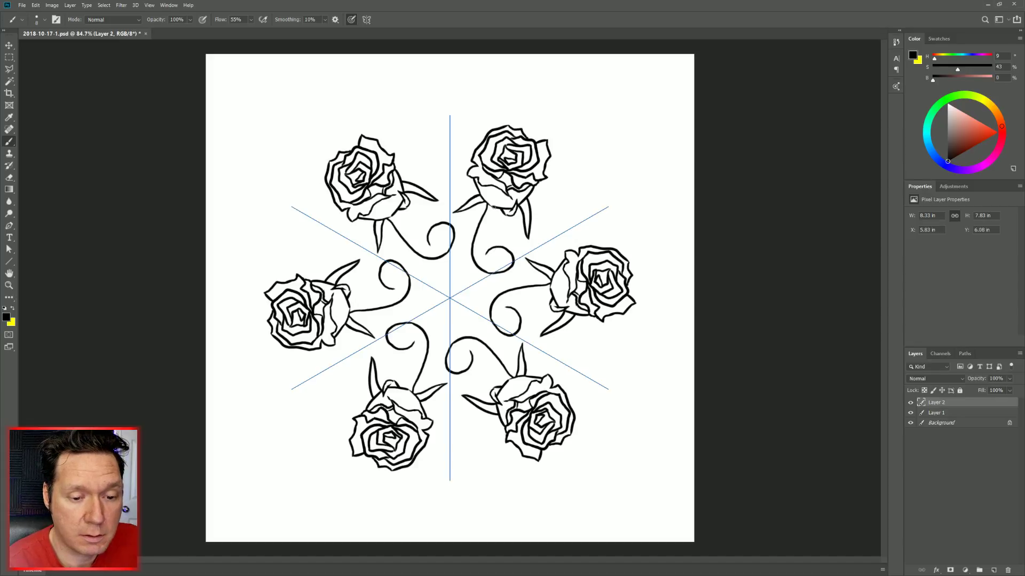
mouse_move(493, 206)
left_mouse_down()
mouse_move(479, 258)
mouse_move(490, 268)
mouse_move(505, 264)
mouse_move(500, 253)
mouse_move(491, 263)
left_mouse_up()
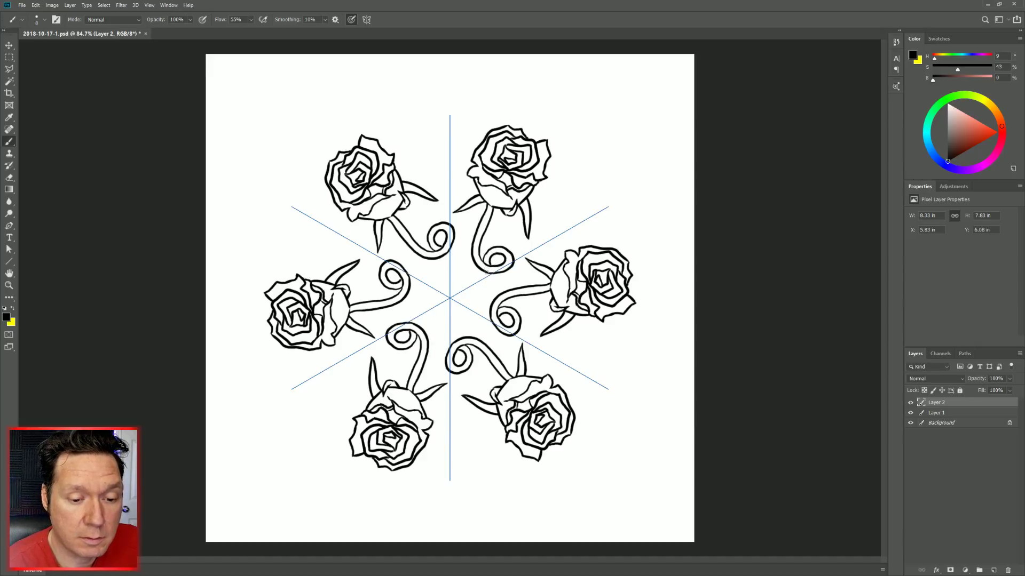
Paint a smaller spiral branching from the stem toward the canvas centre with a connecting arc, undoing and erasing the excess strokes.
mouse_move(485, 273)
left_mouse_down()
mouse_move(488, 298)
mouse_move(470, 297)
mouse_move(469, 281)
mouse_move(487, 277)
left_mouse_up()
key("ctrl+z")
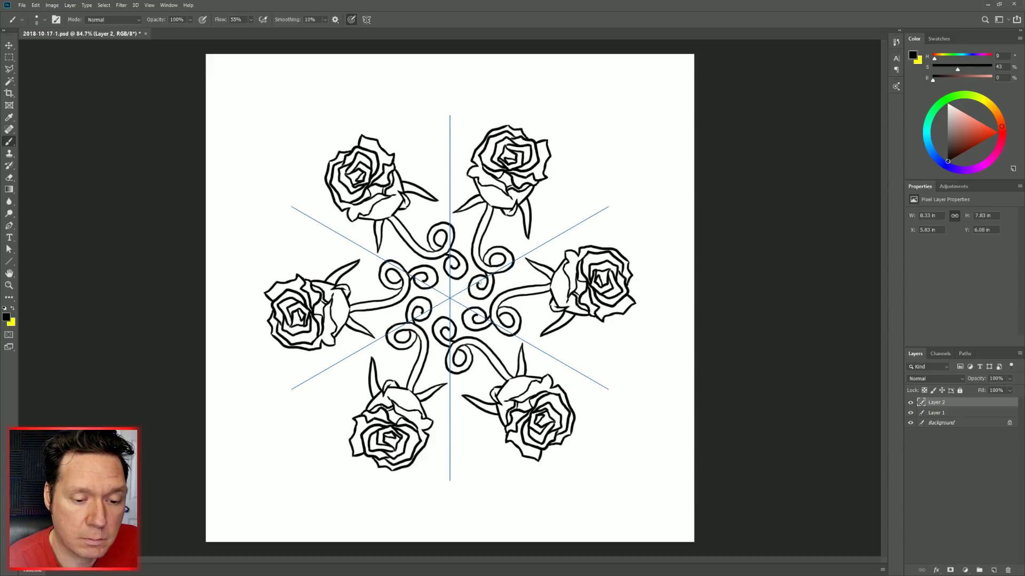
left_click_drag(482, 291, 483, 282)
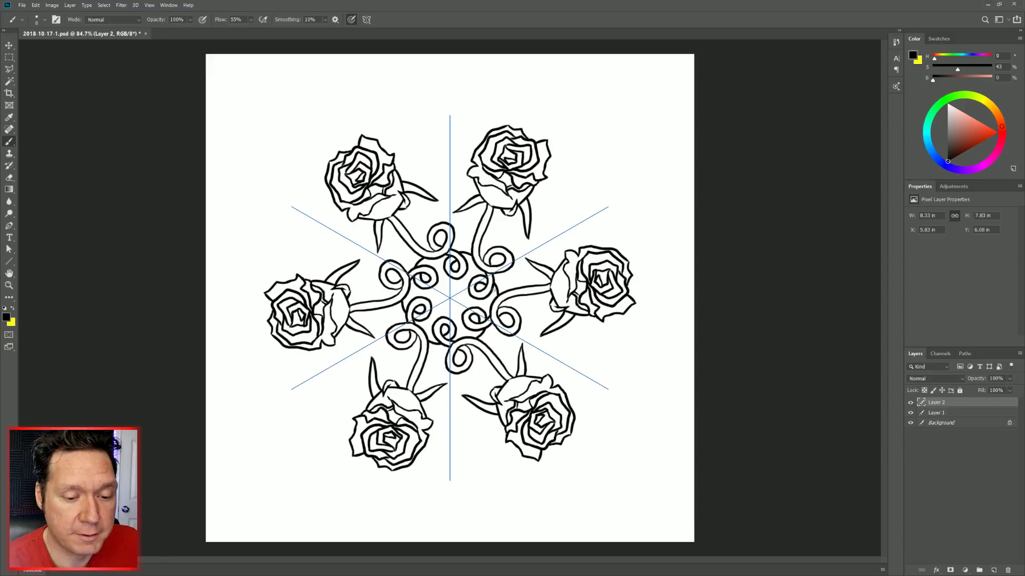
left_click_drag(493, 284, 497, 294)
key("ctrl+z")
key("ctrl+z")
key("ctrl+z")
key("ctrl+z")
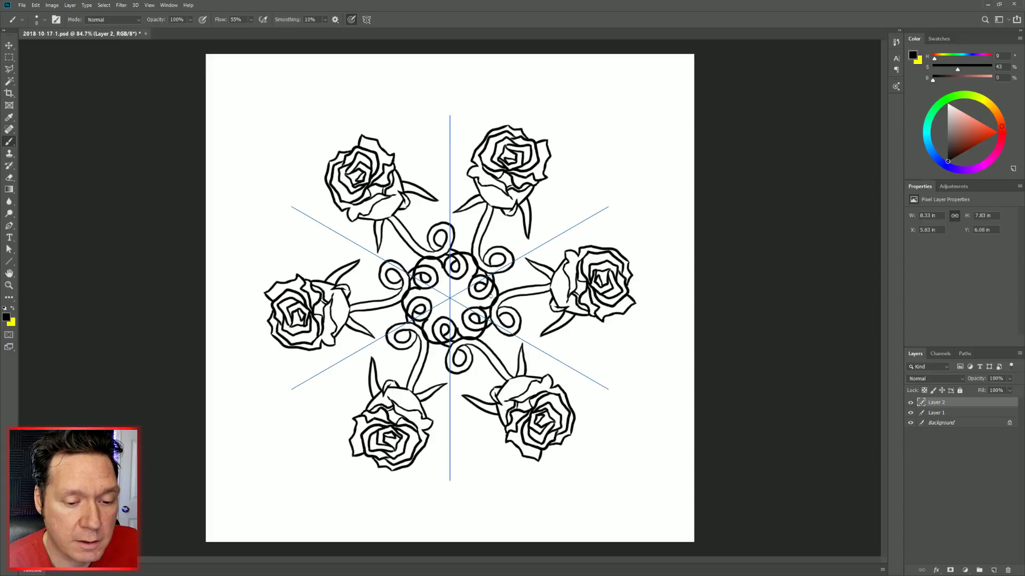
key("e")
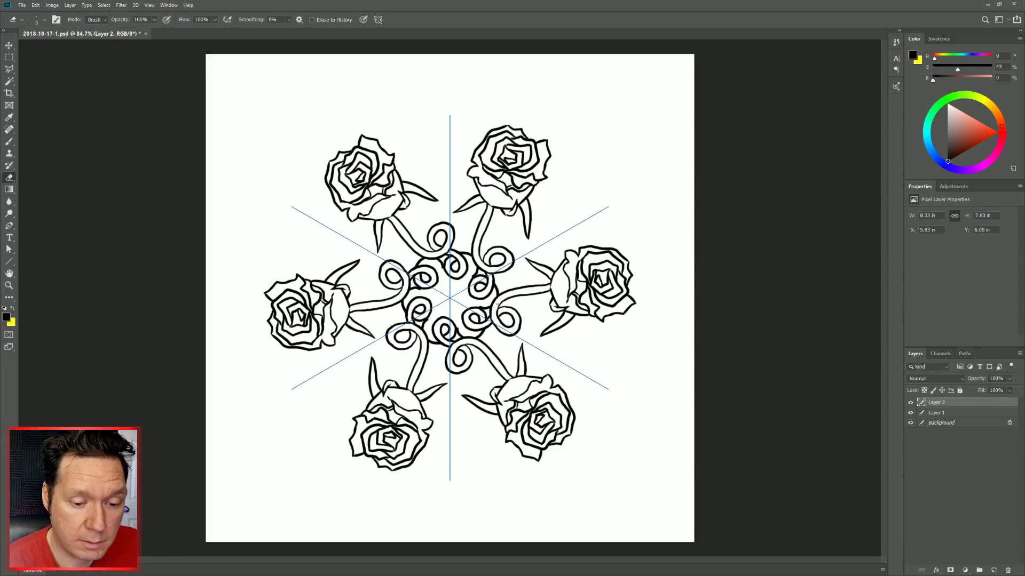
key("b")
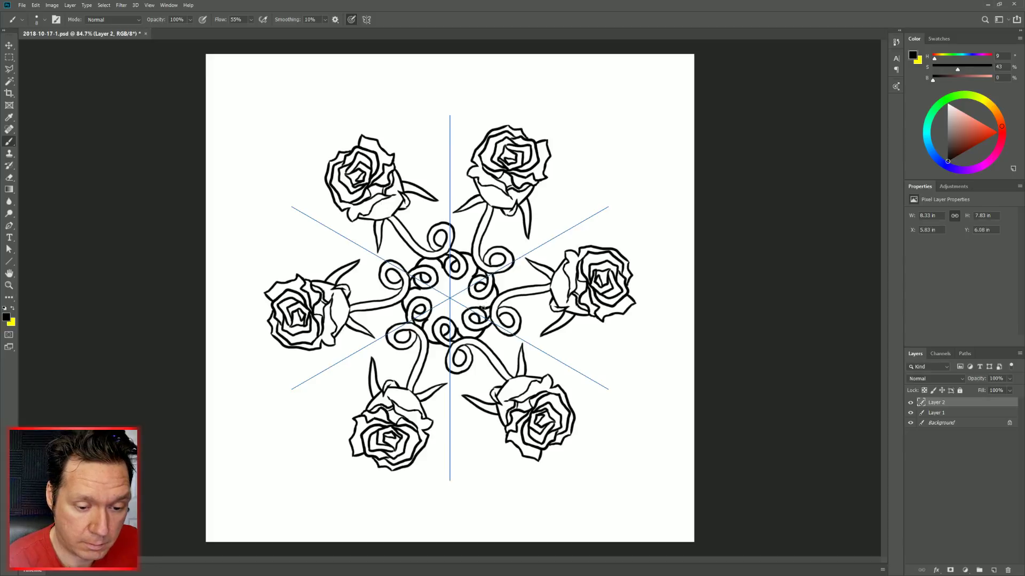
Clean up the ring of small central spirals, removing the trial curls painted inside it and the excess ink on the connecting arcs.
left_click_drag(474, 303, 461, 307)
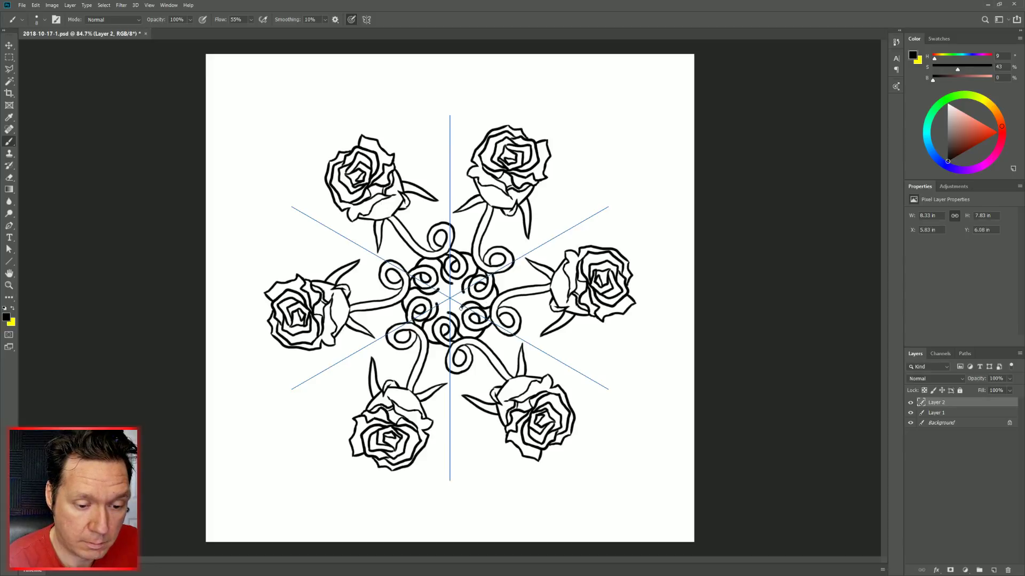
key("ctrl+z")
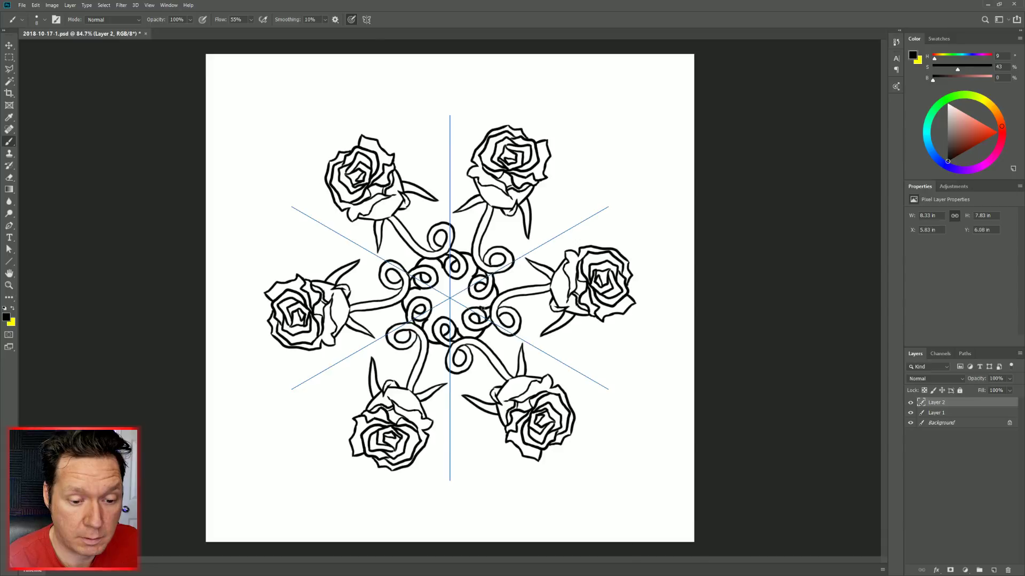
left_click_drag(477, 305, 473, 298)
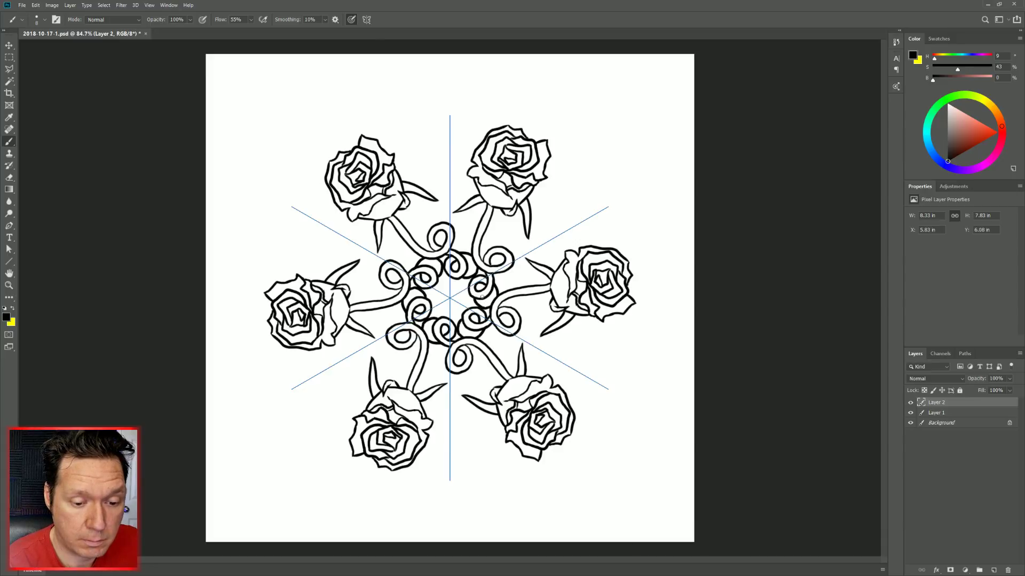
key("e")
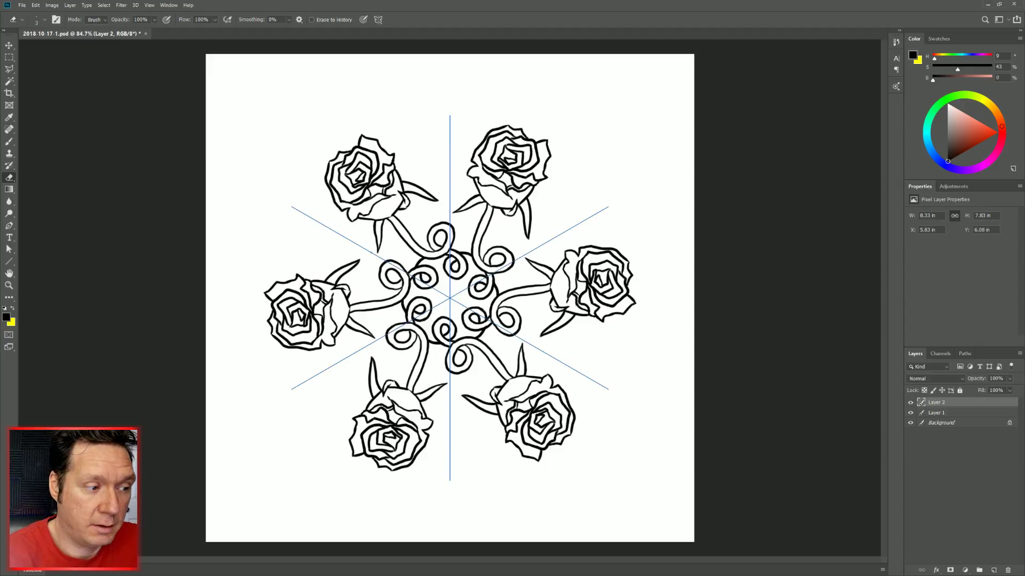
key("b")
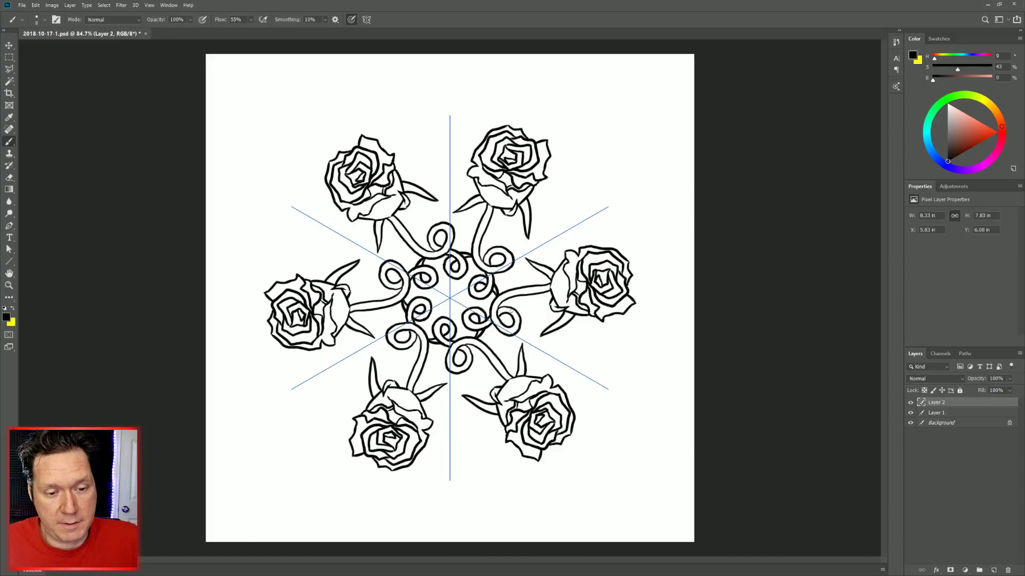
Erase the right sepal beneath the upper-right rose on Layer 1.
key("e")
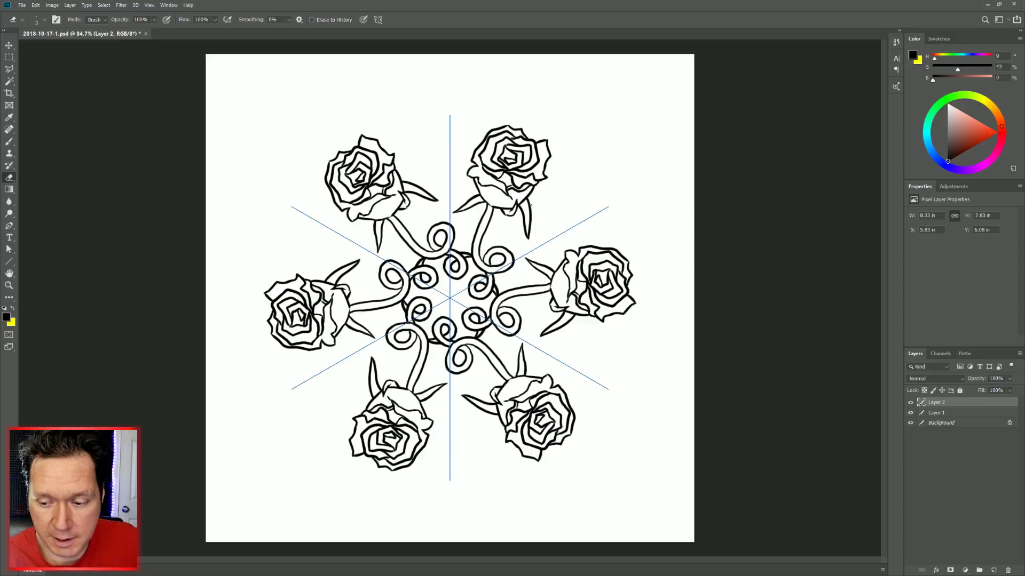
key("alt+bracketleft")
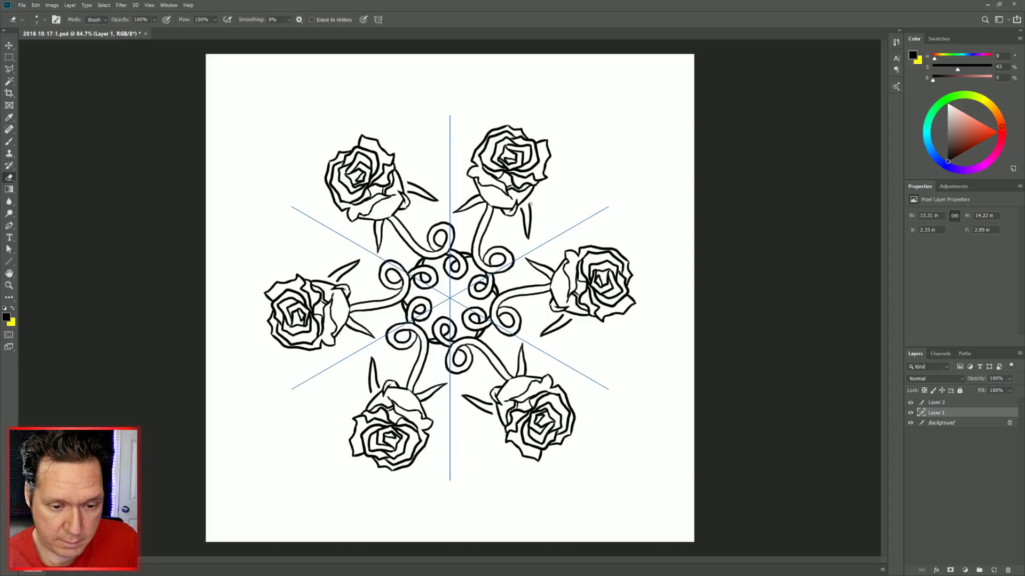
mouse_move(529, 205)
left_mouse_down()
mouse_move(527, 240)
mouse_move(533, 222)
left_mouse_up()
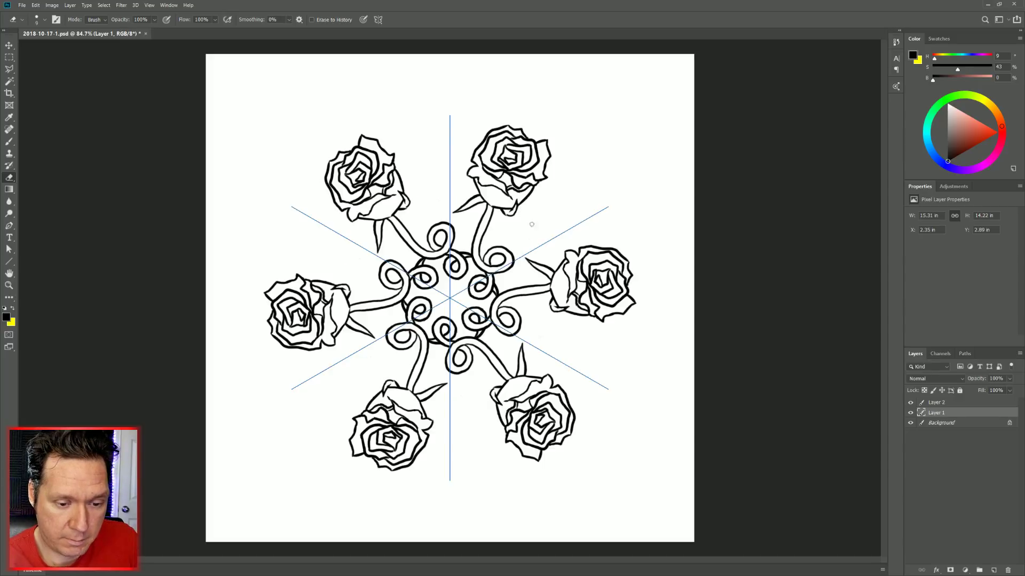
key("b")
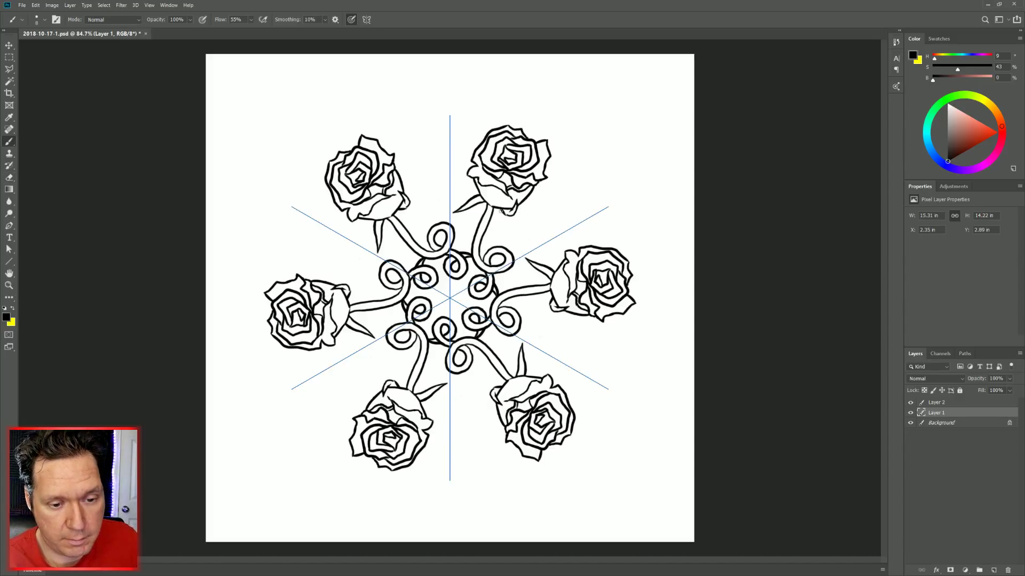
left_click_drag(499, 209, 511, 240)
key("ctrl+z")
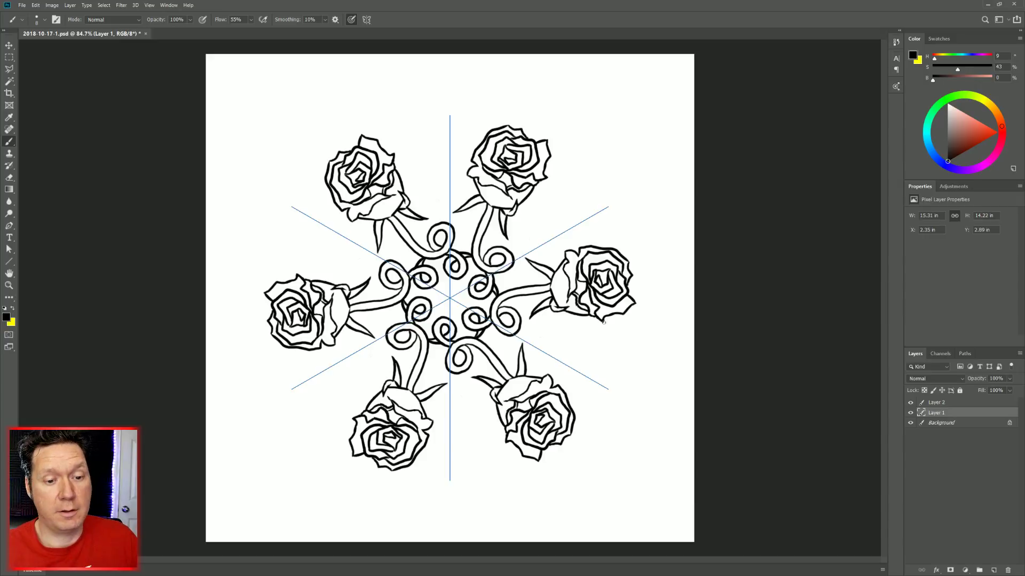
key("ctrl+z")
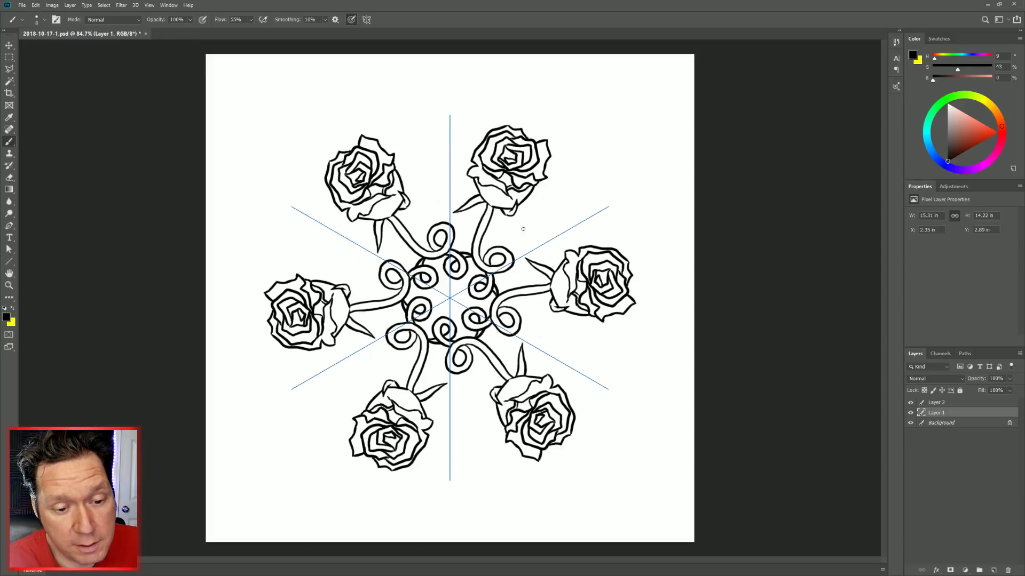
Paint a short pointed sepal closer to the stem on a new layer above Layer 1 and erase its excess ink.
left_click(994, 570)
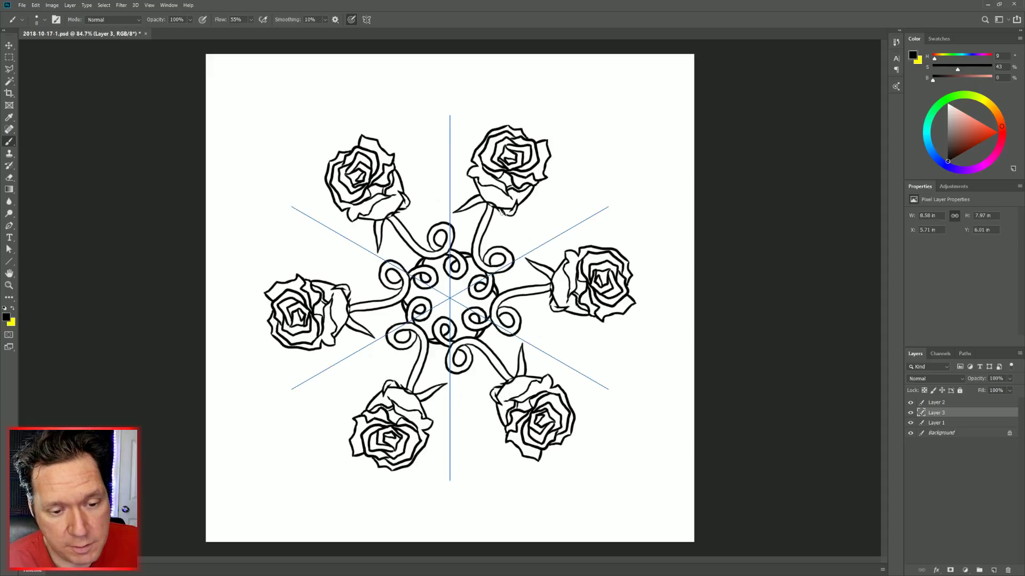
left_click_drag(483, 202, 513, 233)
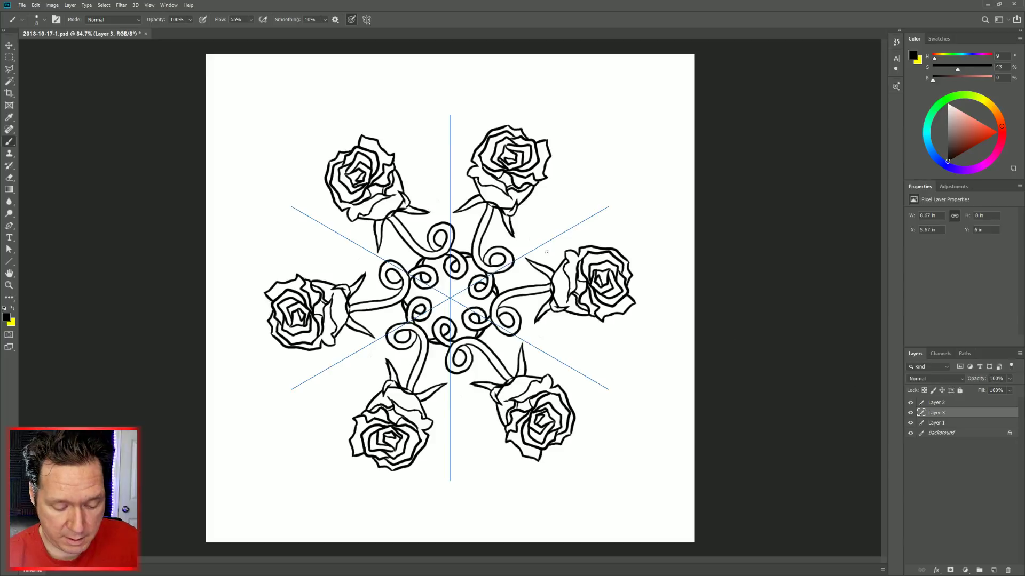
key("e")
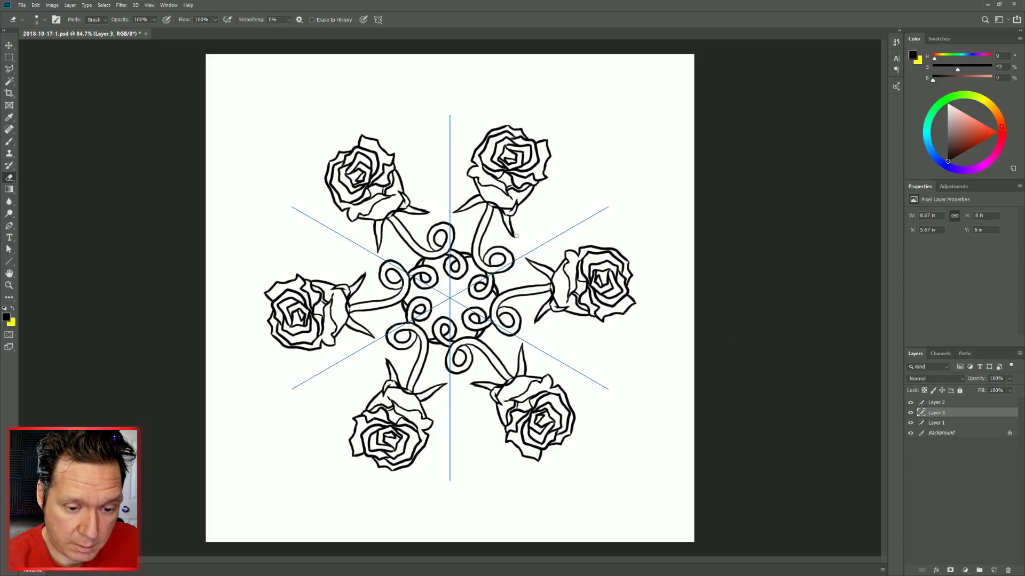
left_click_drag(515, 231, 515, 227)
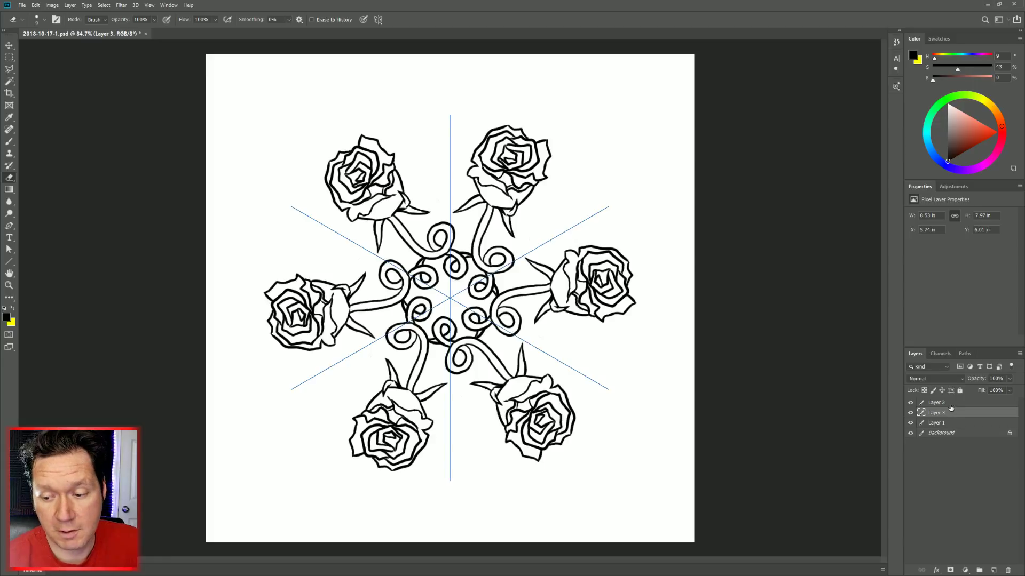
Erase the lower outline of the rose bud on Layer 1 and repaint it as a smooth rounded curve.
left_click(939, 423)
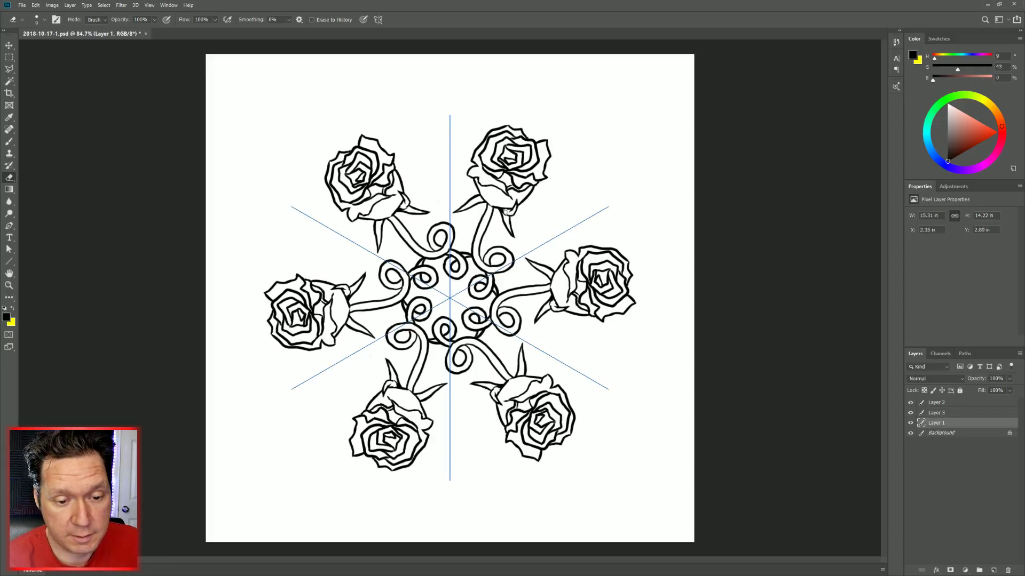
left_click_drag(514, 214, 516, 203)
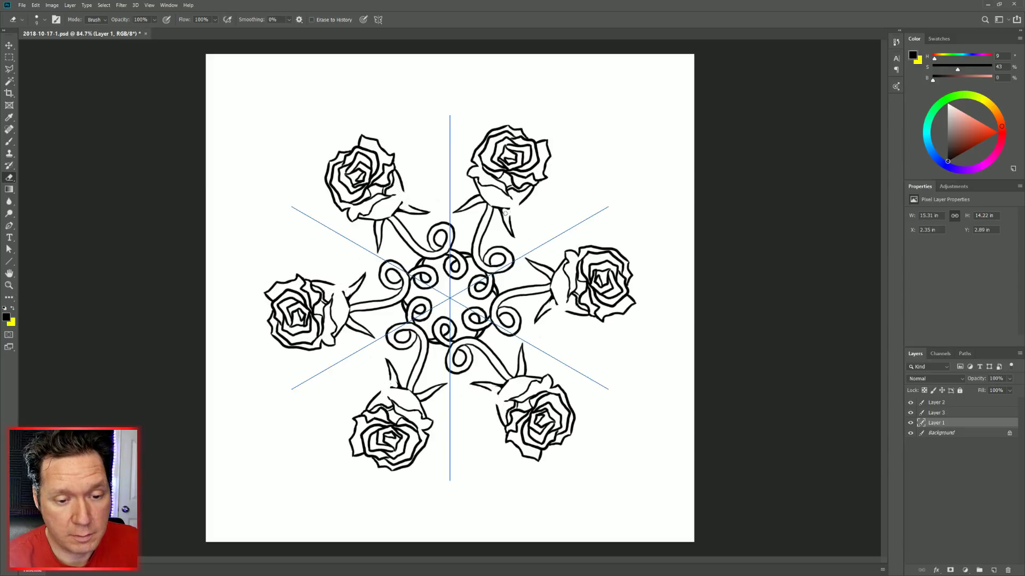
key("b")
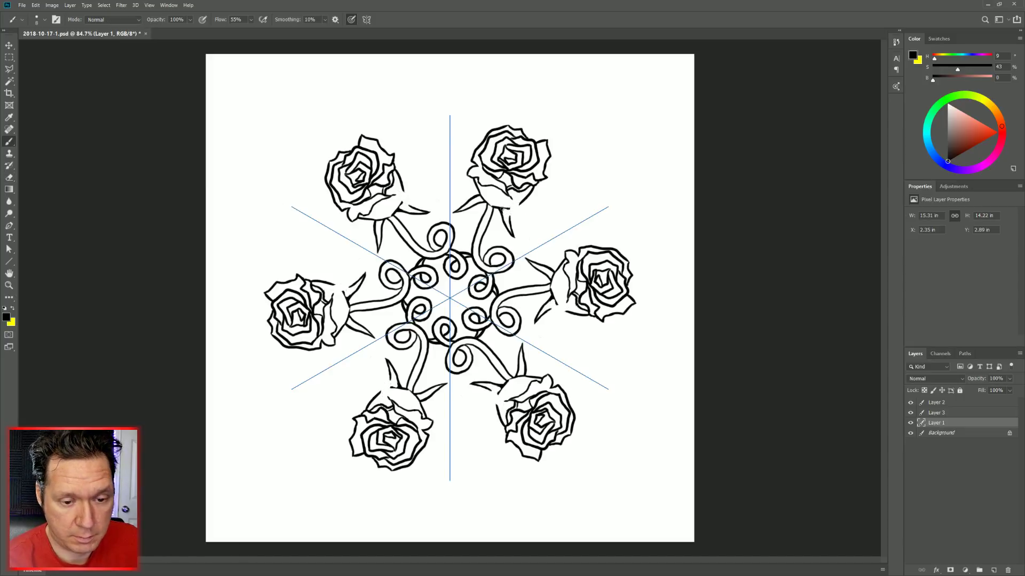
left_click_drag(513, 208, 523, 201)
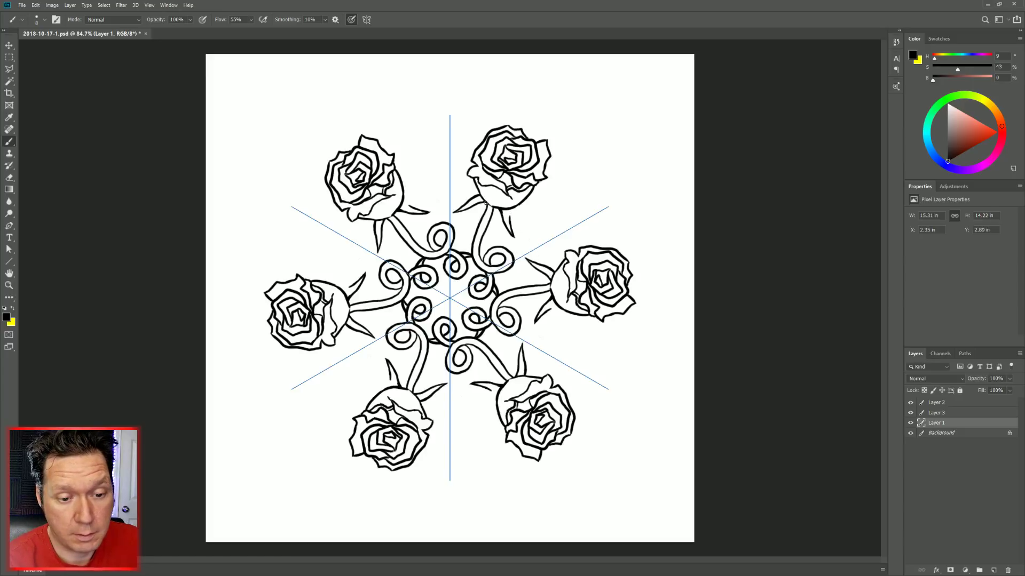
Paint a short pointed sepal and a small band where the stem meets the rose, undoing the first attempt.
mouse_move(485, 203)
left_mouse_down()
mouse_move(493, 209)
mouse_move(502, 196)
left_mouse_up()
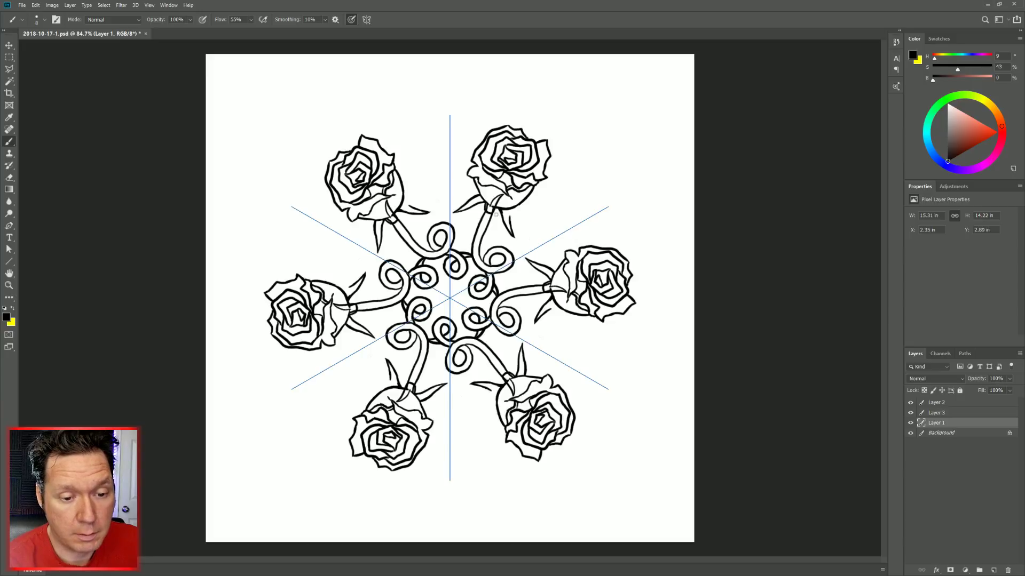
key("ctrl+z")
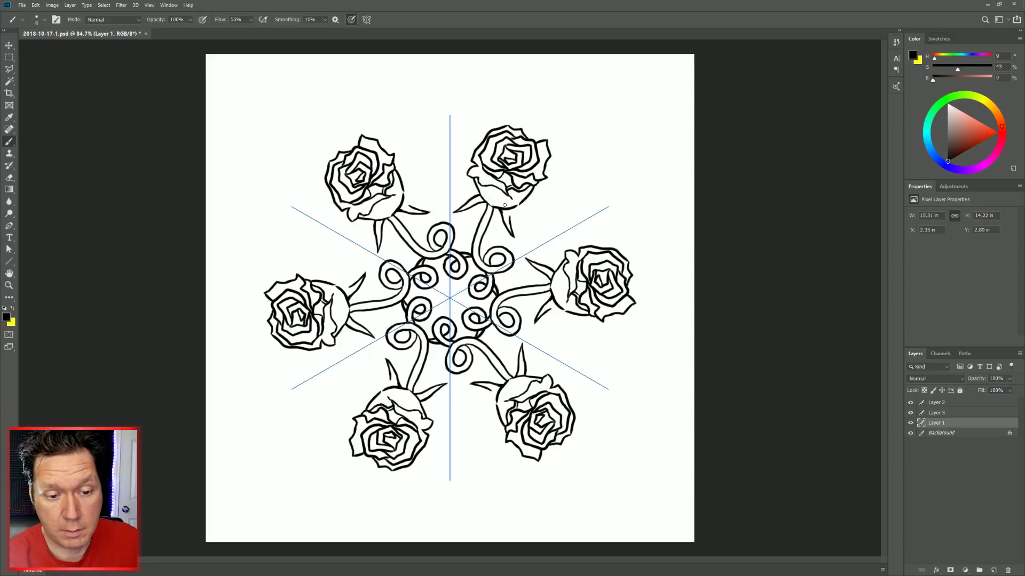
key("ctrl+y")
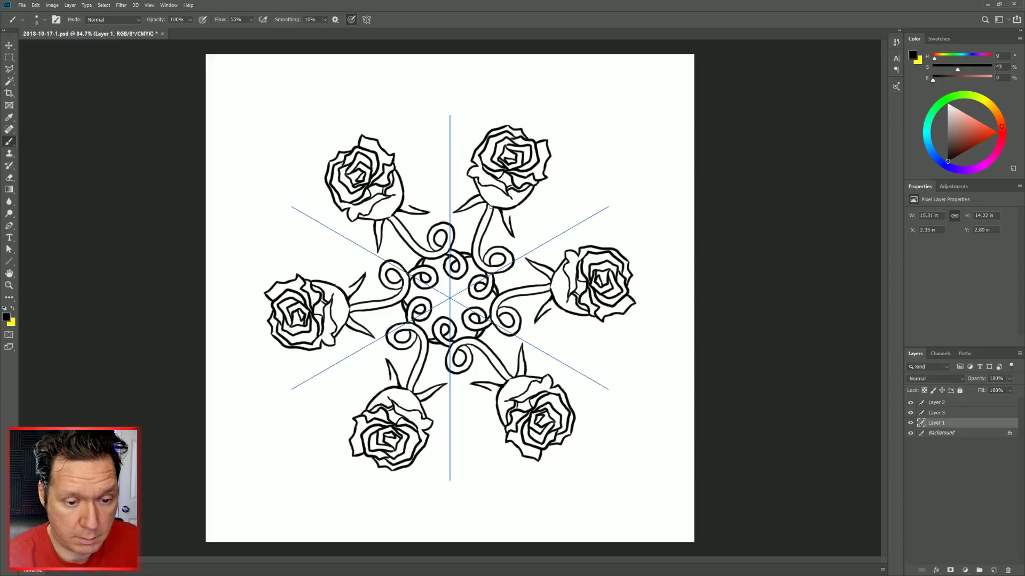
mouse_move(486, 204)
left_mouse_down()
mouse_move(495, 217)
mouse_move(499, 199)
mouse_move(489, 211)
left_mouse_up()
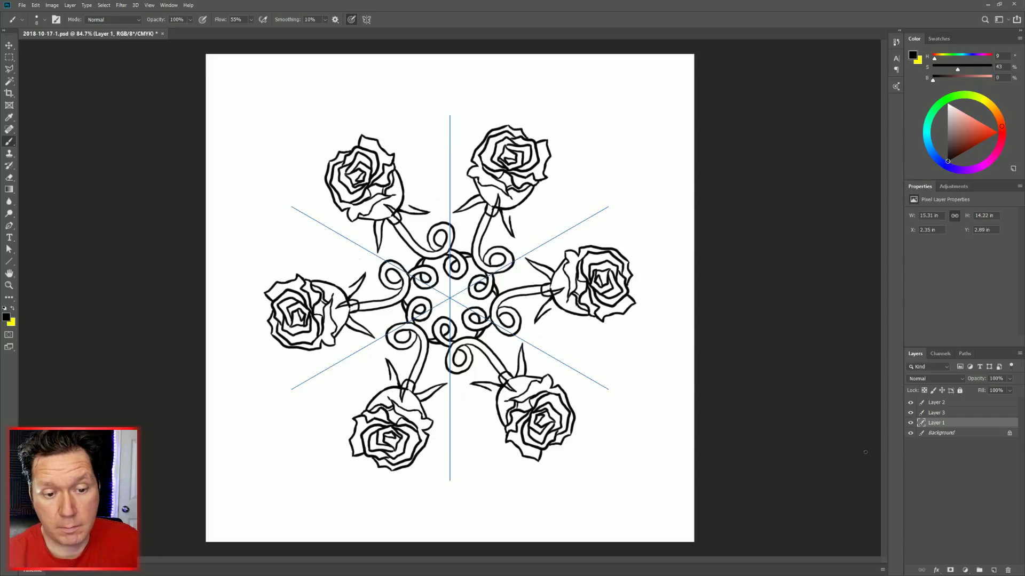
Merge Layer 2 and Layer 3 down into Layer 1.
left_click(952, 404)
key("ctrl+e")
key("ctrl+e")
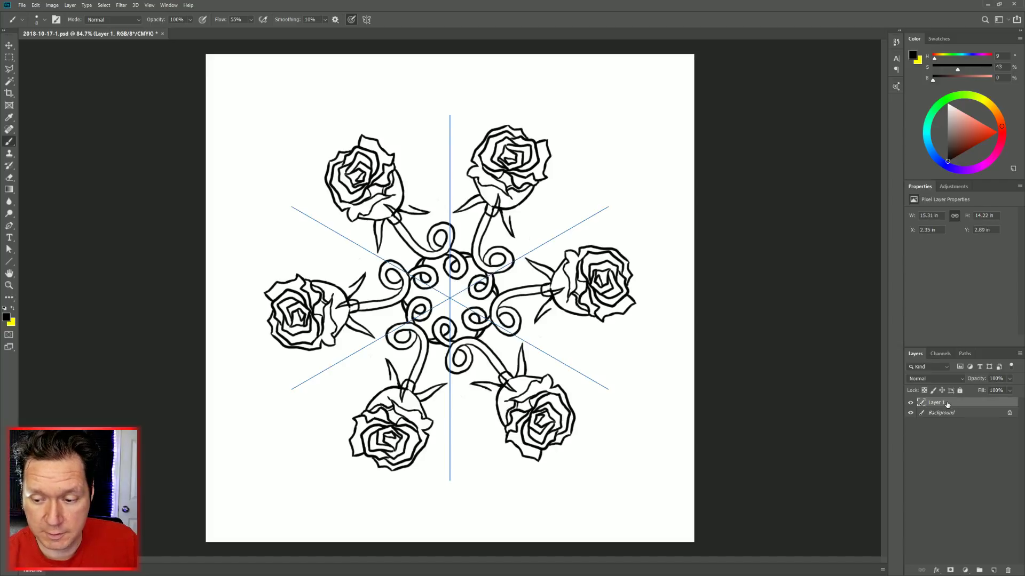
Erase the overlapping lines at the rose's base and paint a small rounded bulb joining the stem to the bud.
key("e")
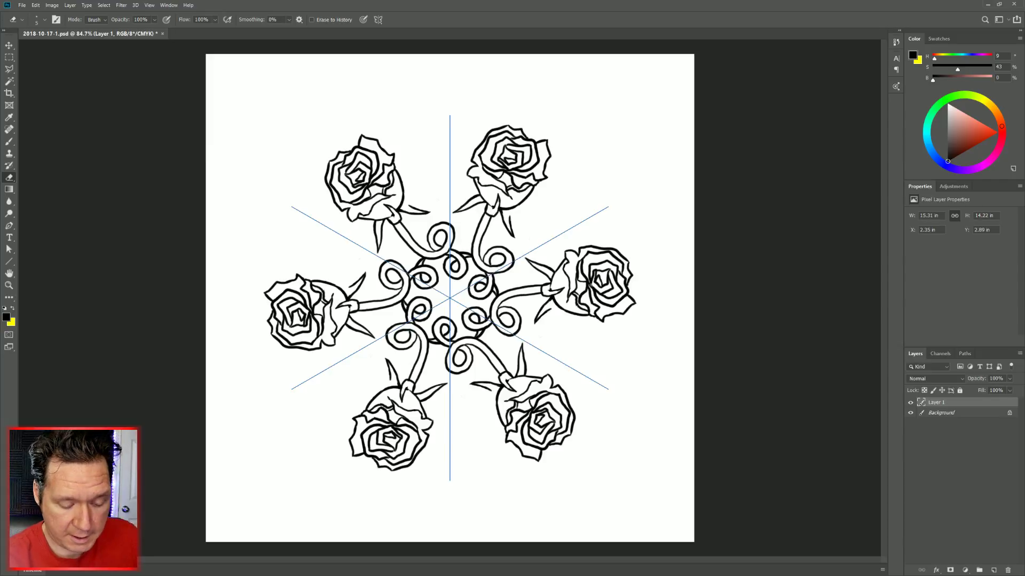
key("b")
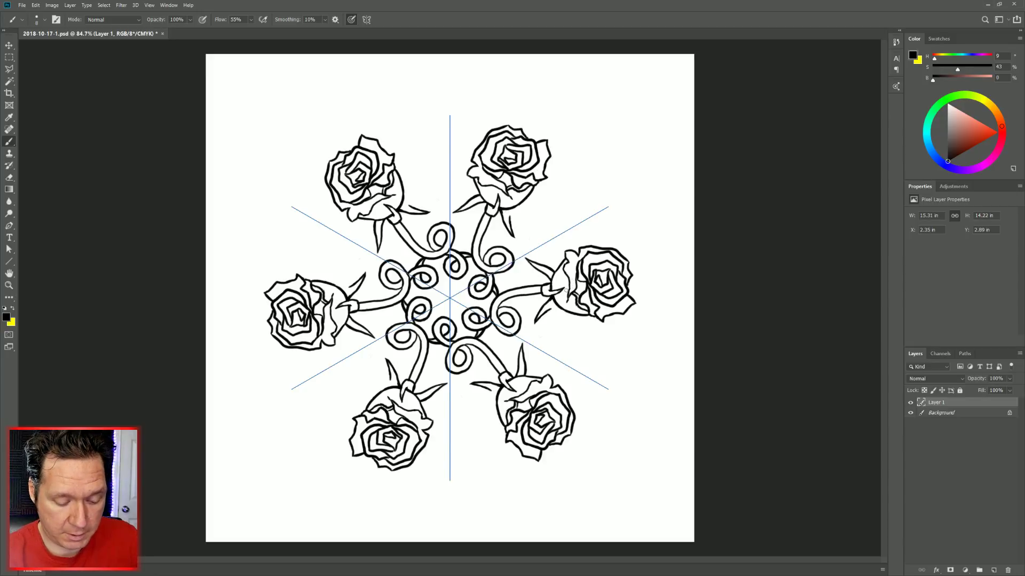
key("e")
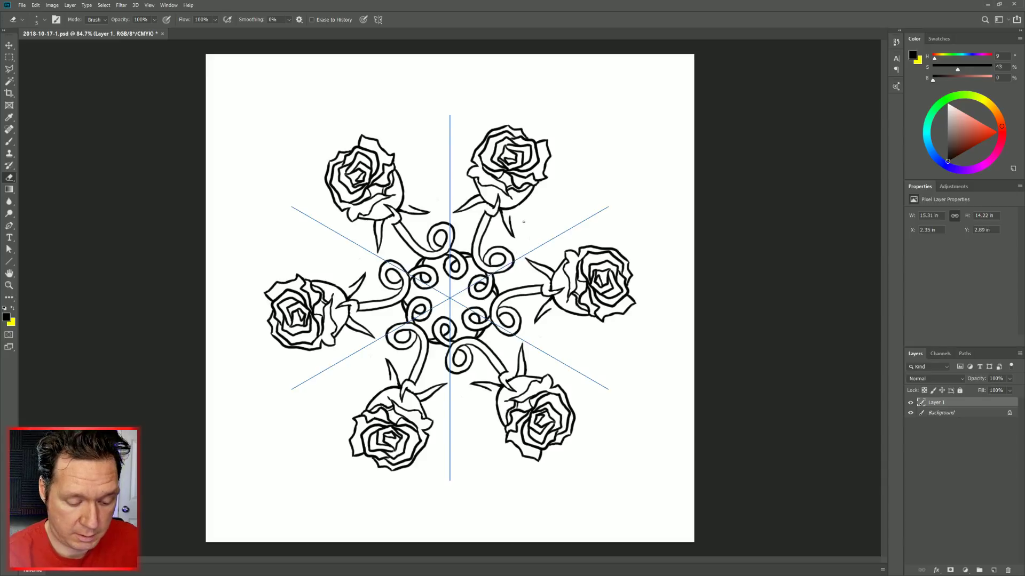
key("b")
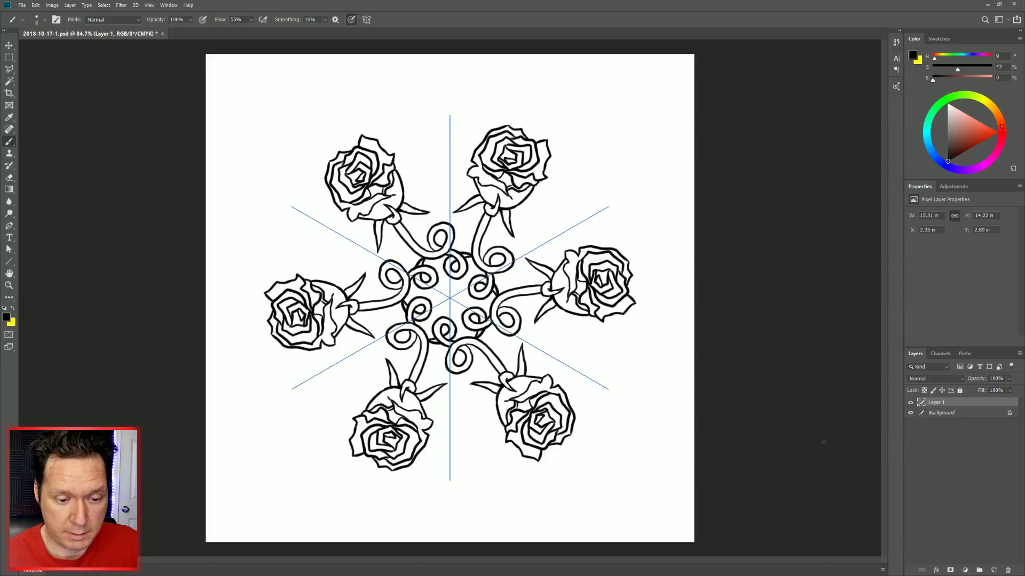
left_click_drag(507, 276, 505, 289)
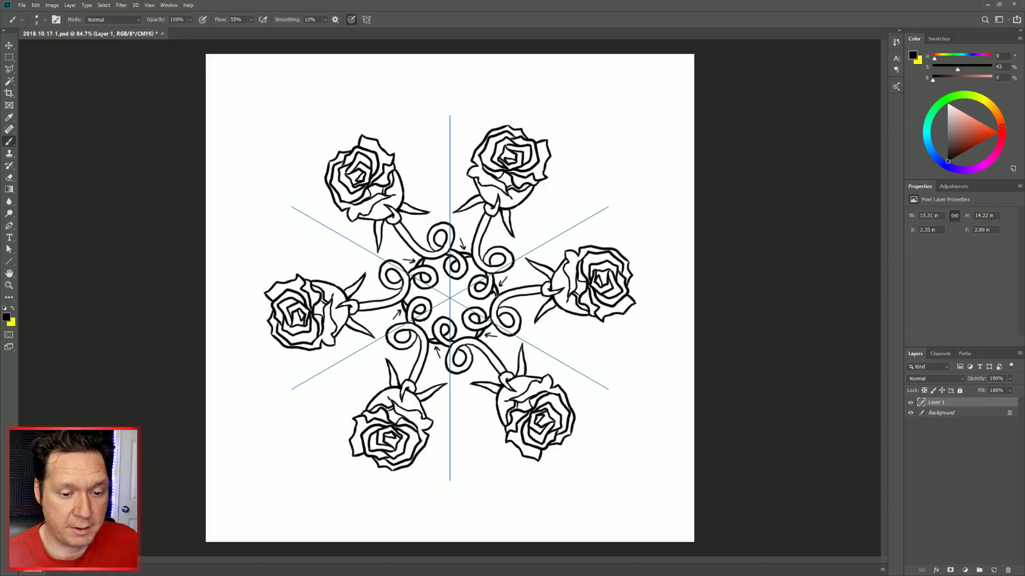
key("ctrl+z")
key("ctrl+z")
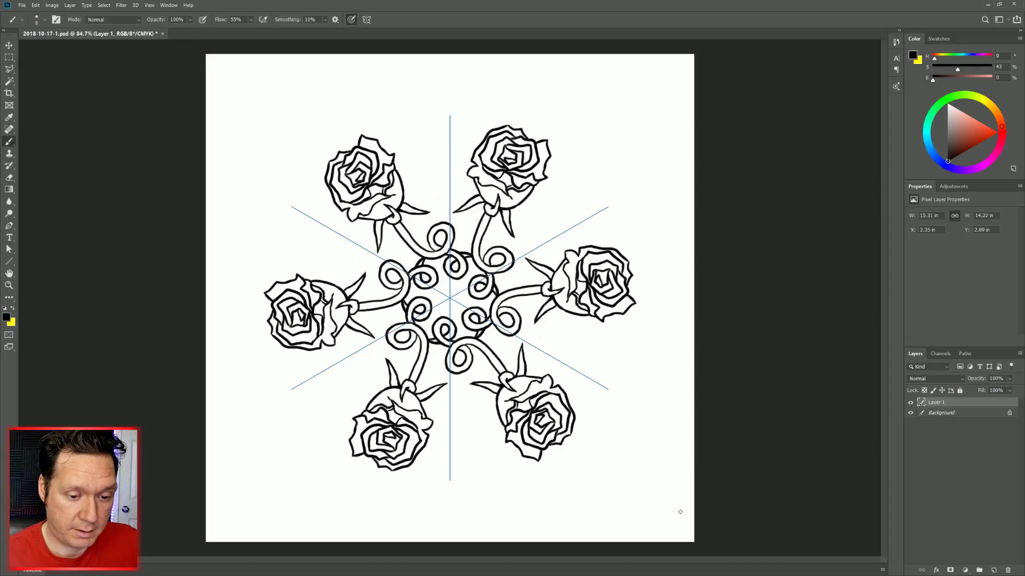
Rework the inner ends of the small central spirals, undoing the trial curls and erasing the excess ink.
key("e")
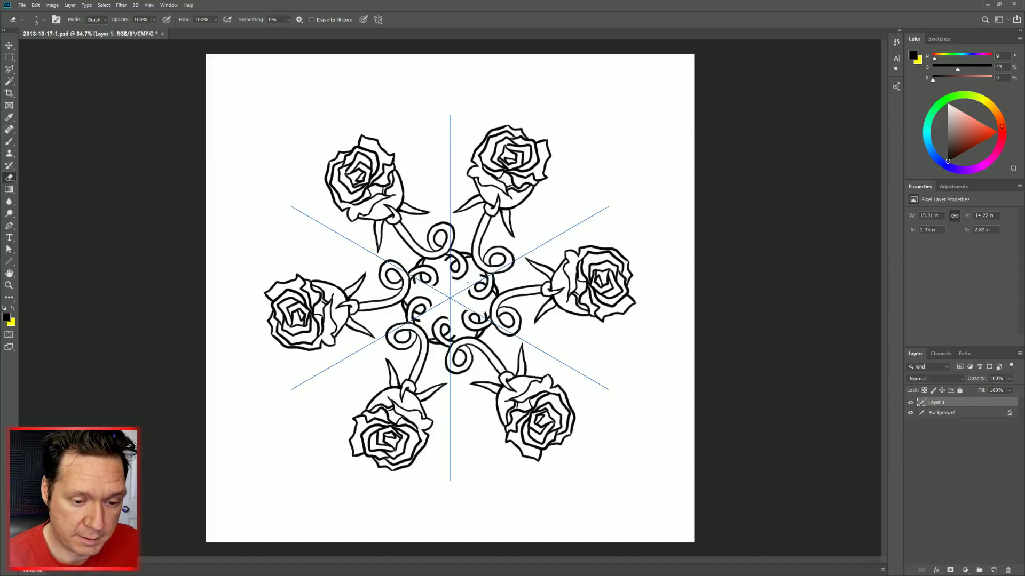
key("b")
left_click_drag(468, 290, 482, 275)
key("ctrl+z")
key("ctrl+z")
key("ctrl+z")
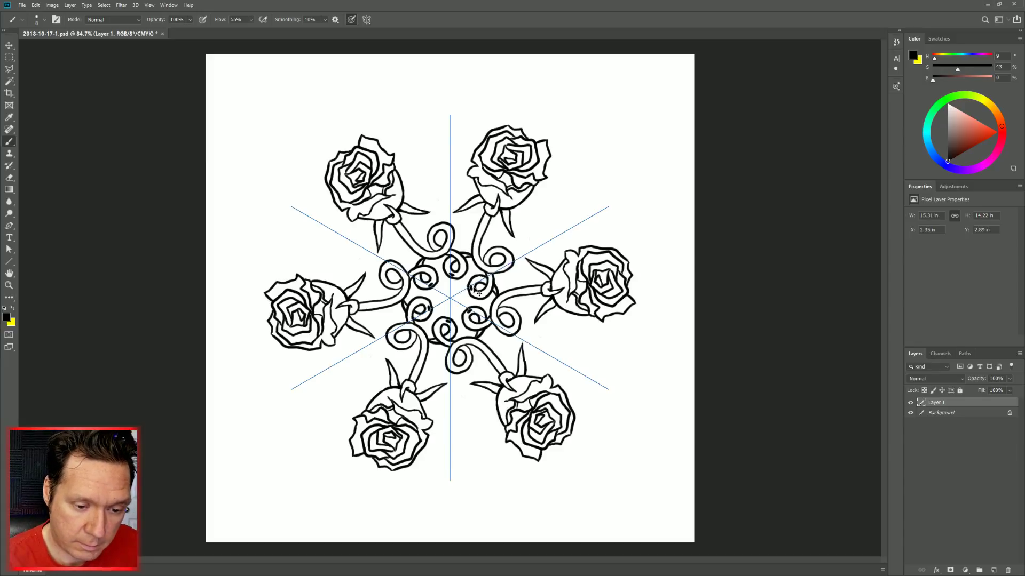
key("e")
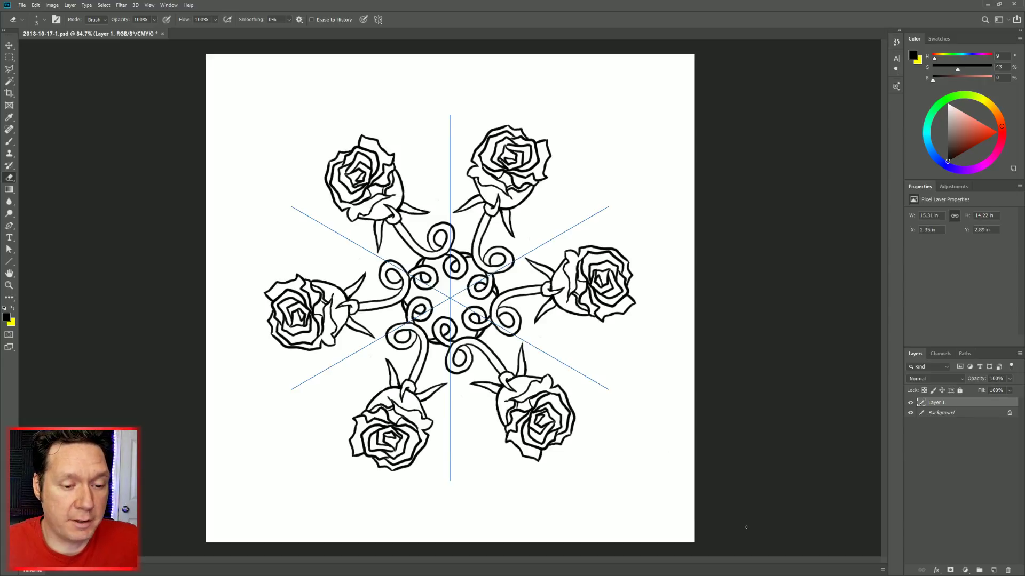
Paint small pointed thorns alternating along both sides of the stem below the rose and erase the stem line beneath them.
key("b")
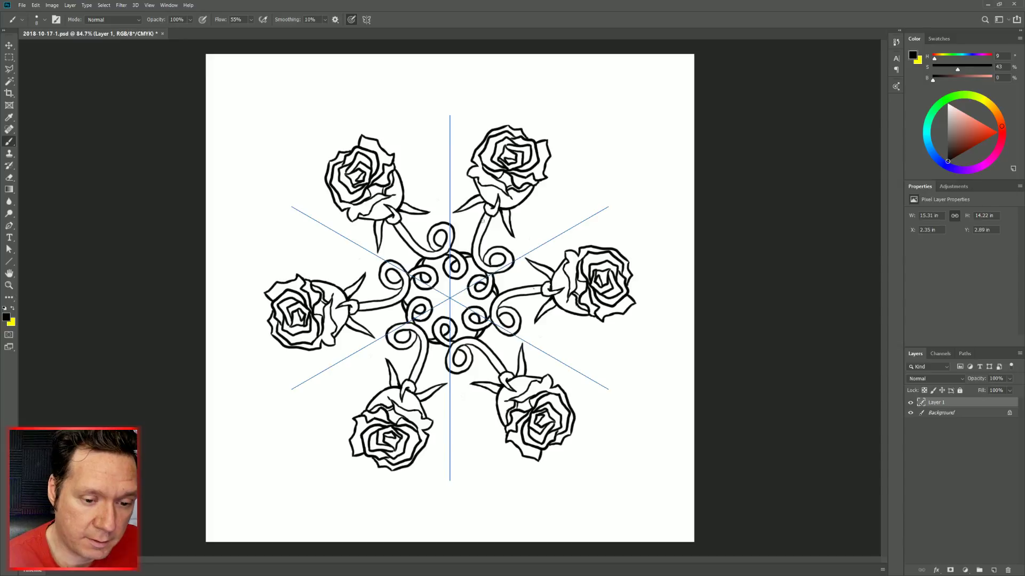
left_click_drag(475, 222, 485, 222)
key("e")
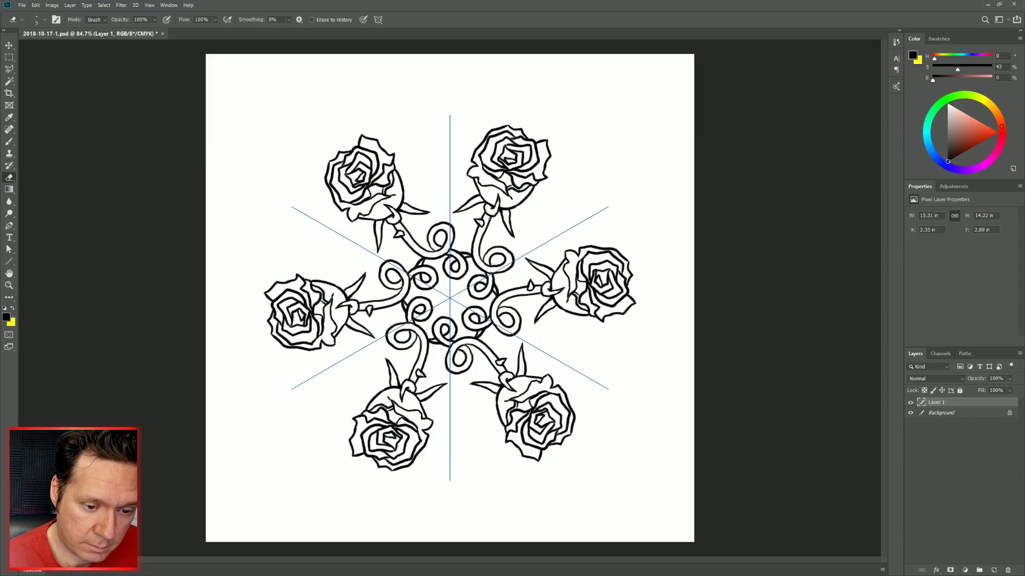
key("b")
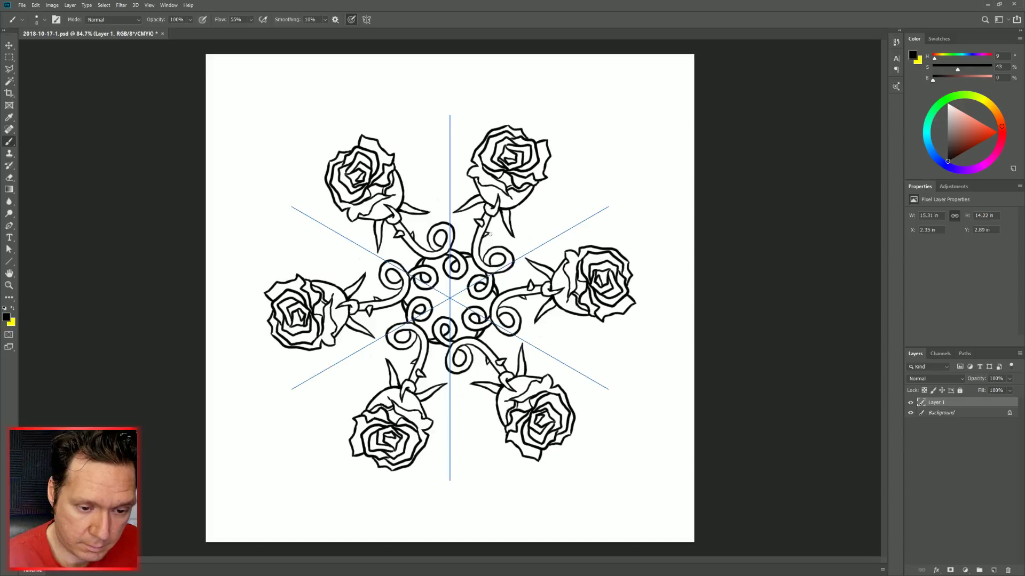
left_click_drag(475, 239, 472, 238)
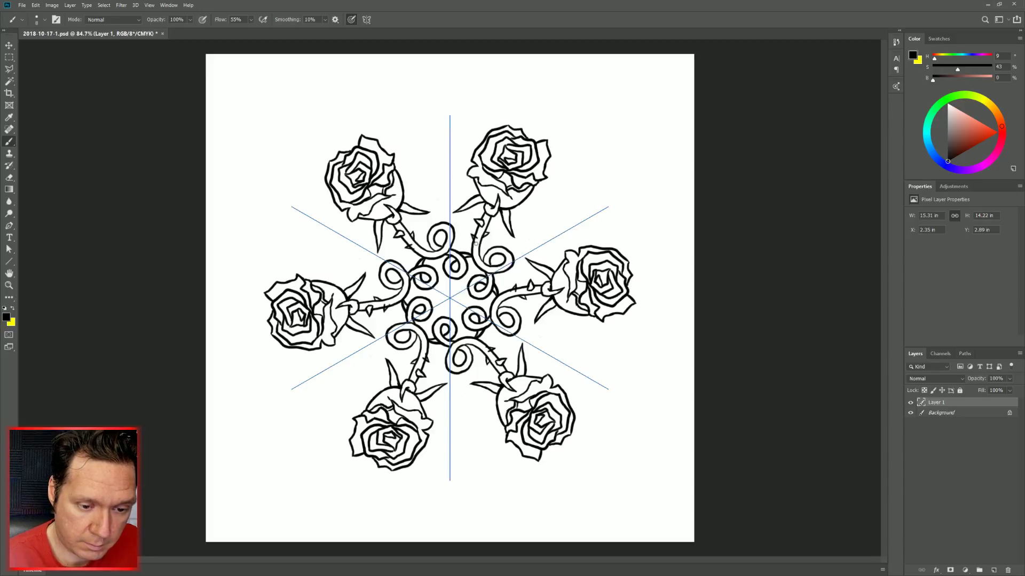
key("e")
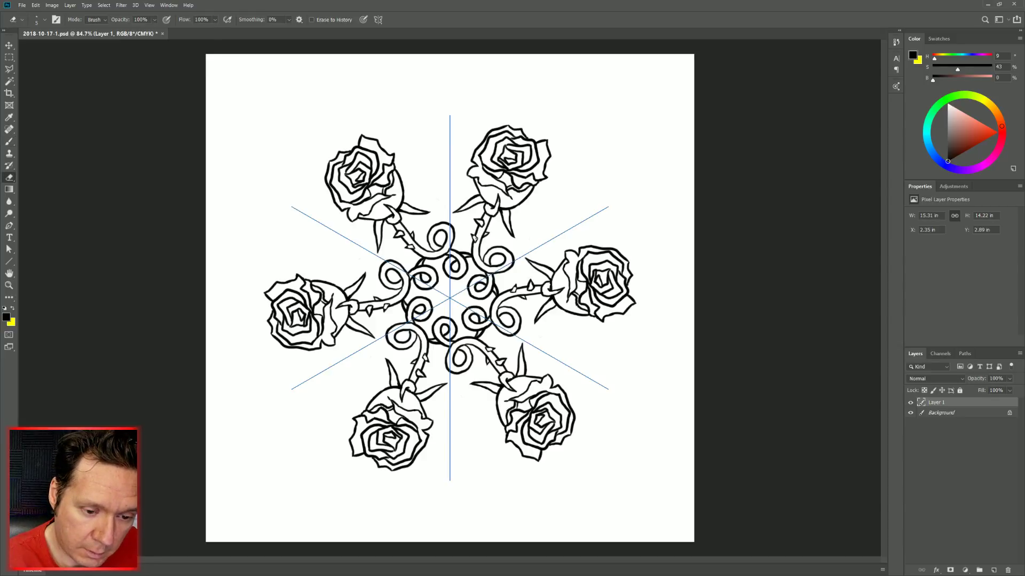
key("b")
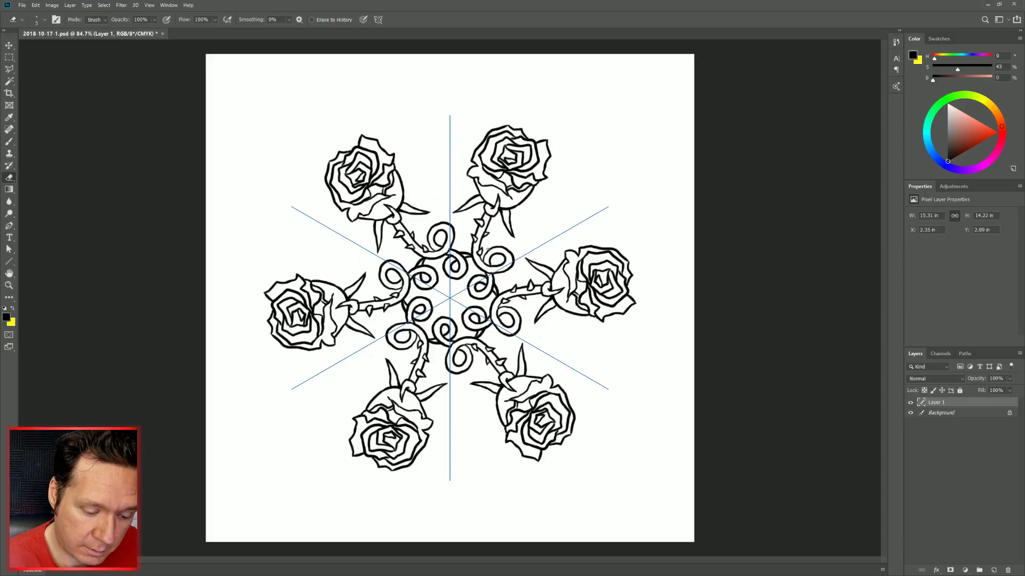
Continue the thorns around the stem's lower curve and into the large spiral, erasing the outline where each one joins.
key("b")
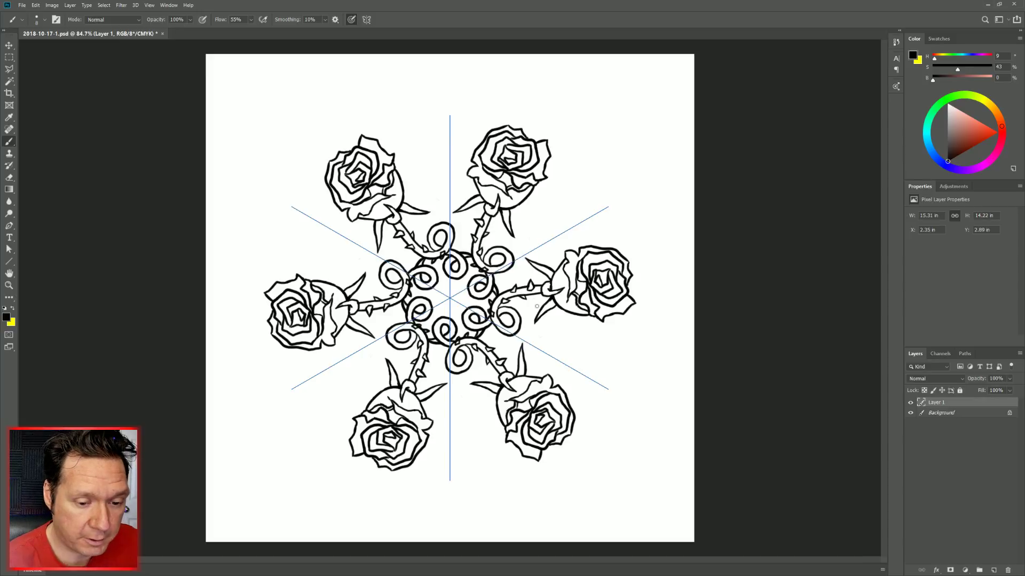
key("e")
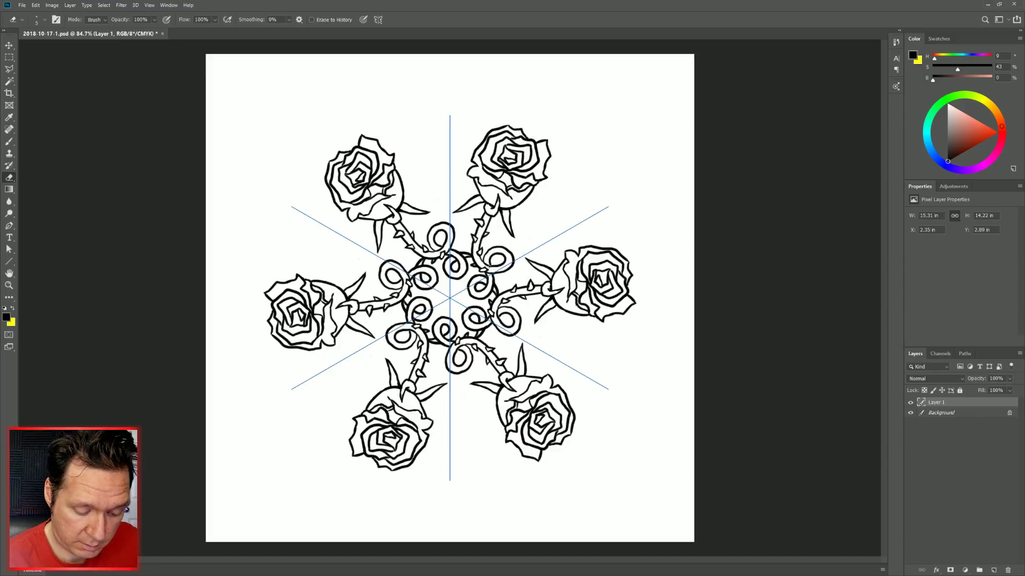
key("b")
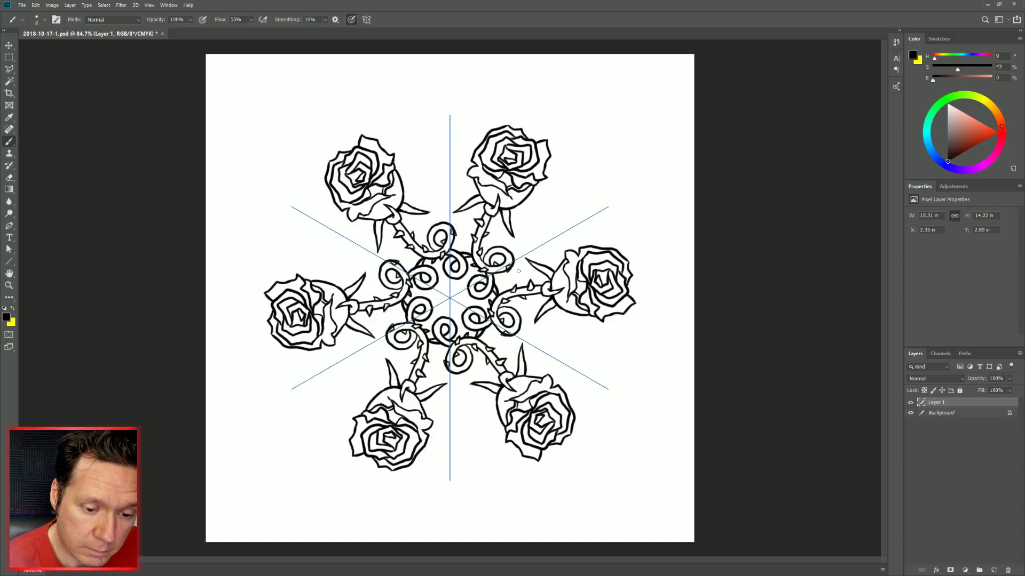
key("e")
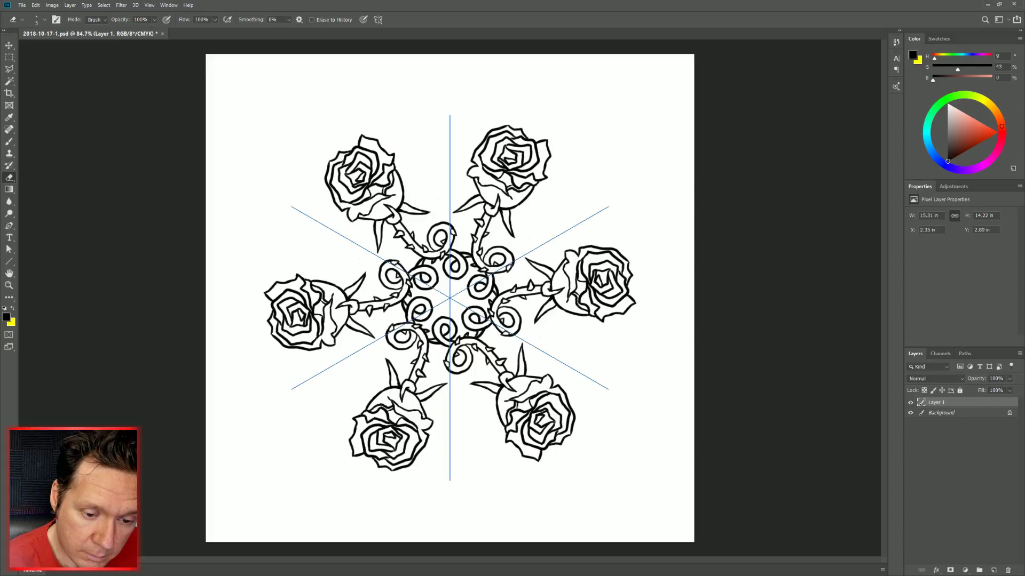
key("b")
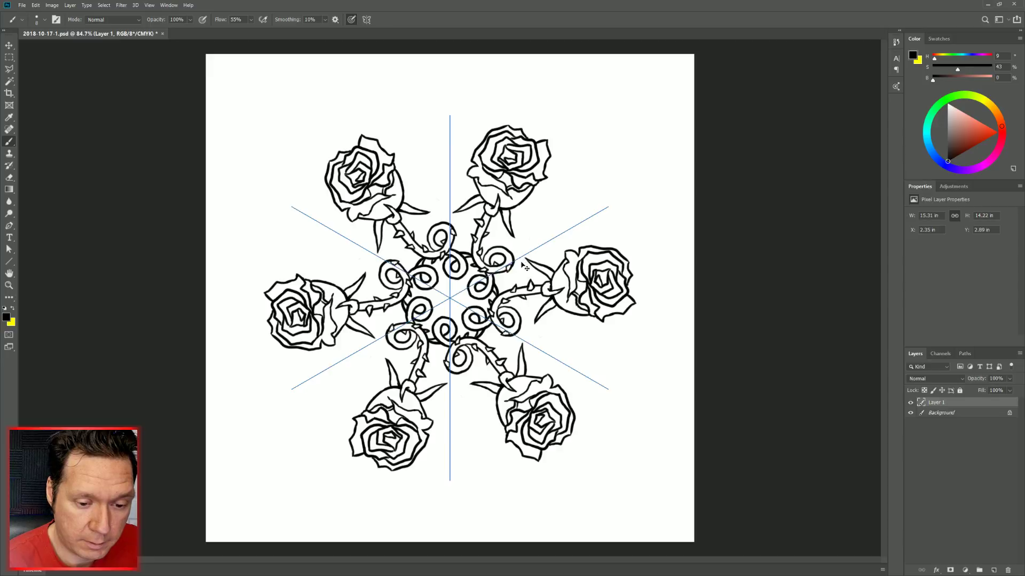
key("e")
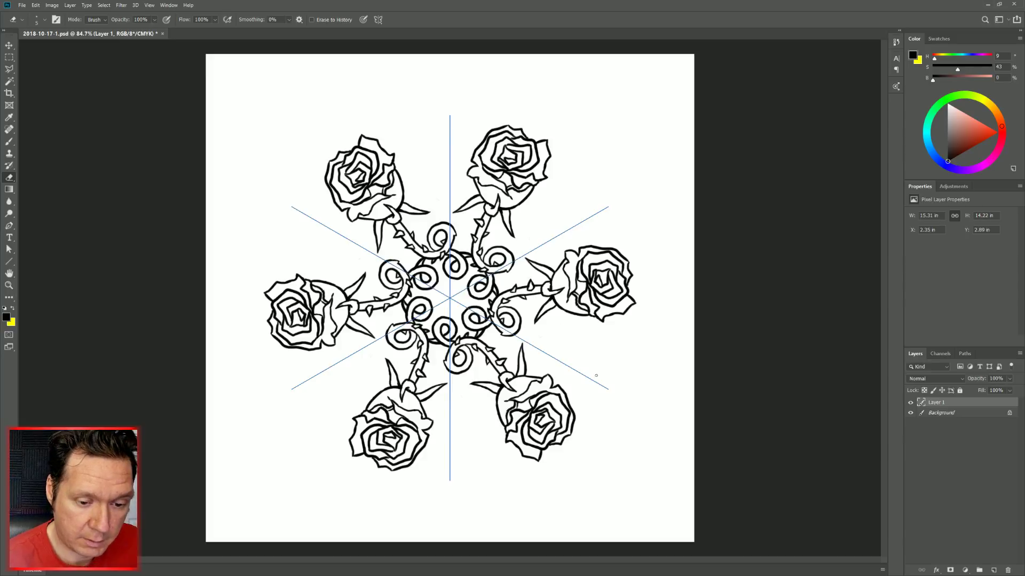
Paint a small thorn on the outer edge of the large spiral, undoing the trial stroke inside it and erasing excess ink.
key("b")
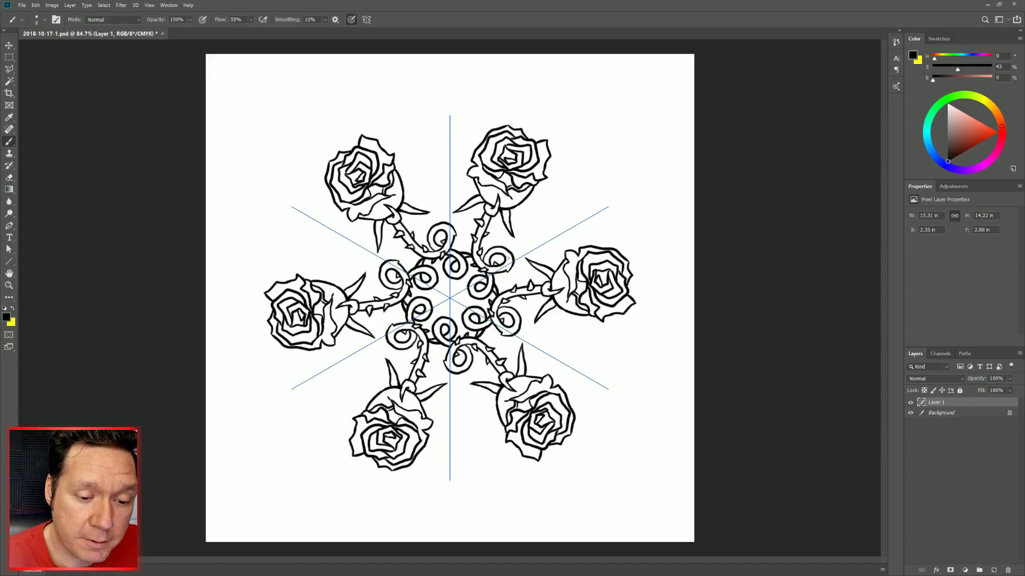
left_click_drag(503, 258, 508, 261)
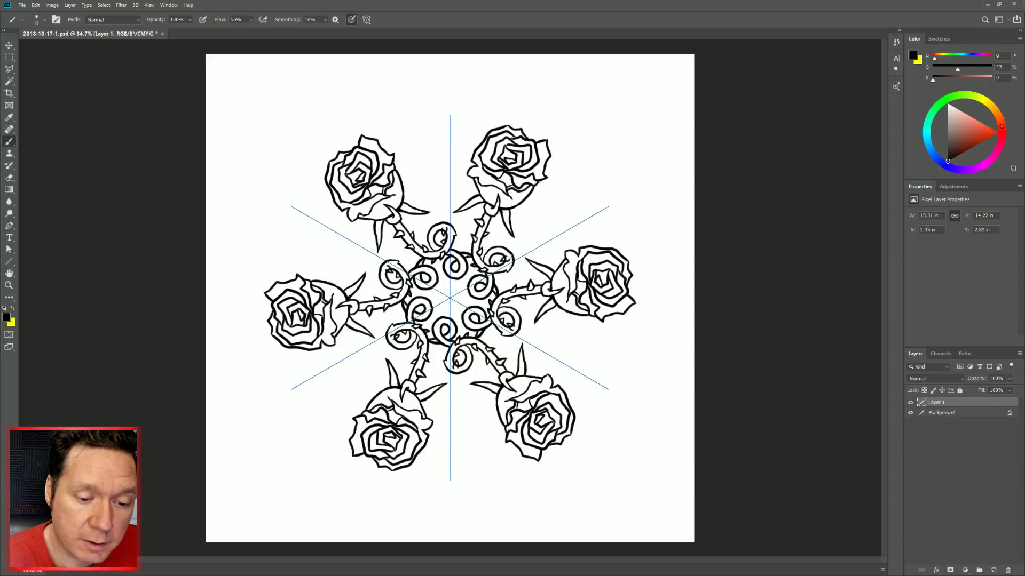
key("ctrl+z")
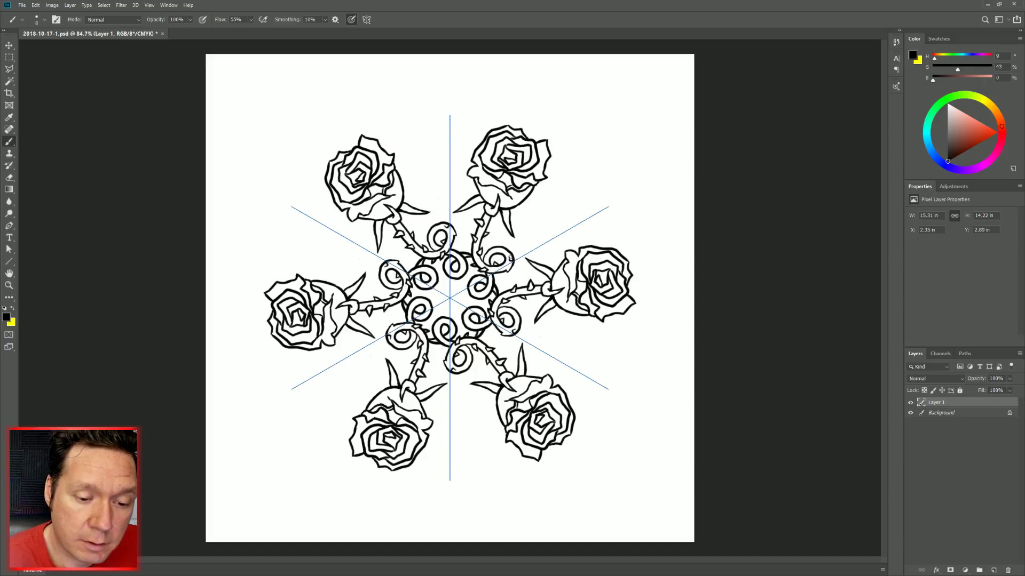
left_click_drag(510, 259, 513, 260)
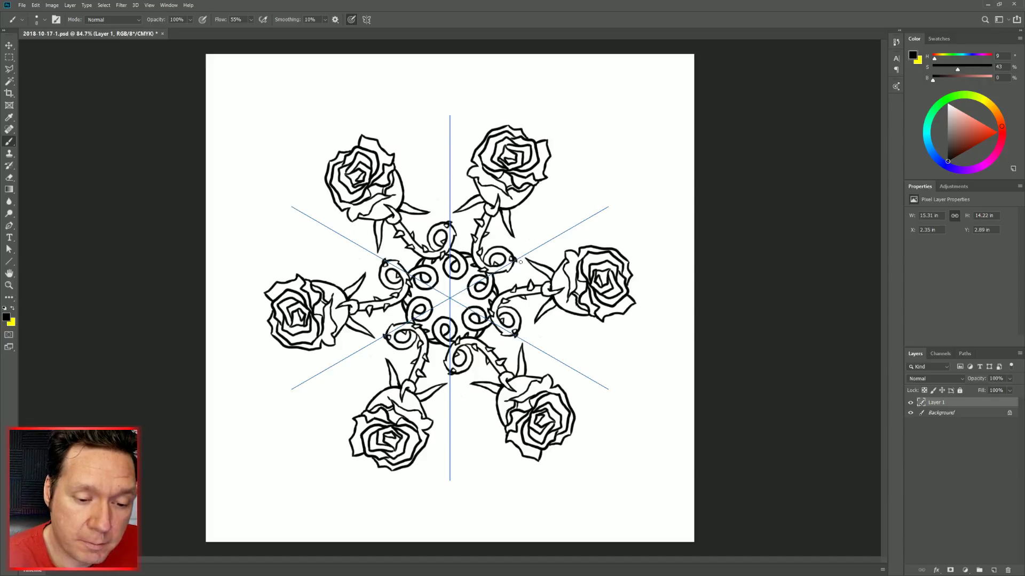
key("e")
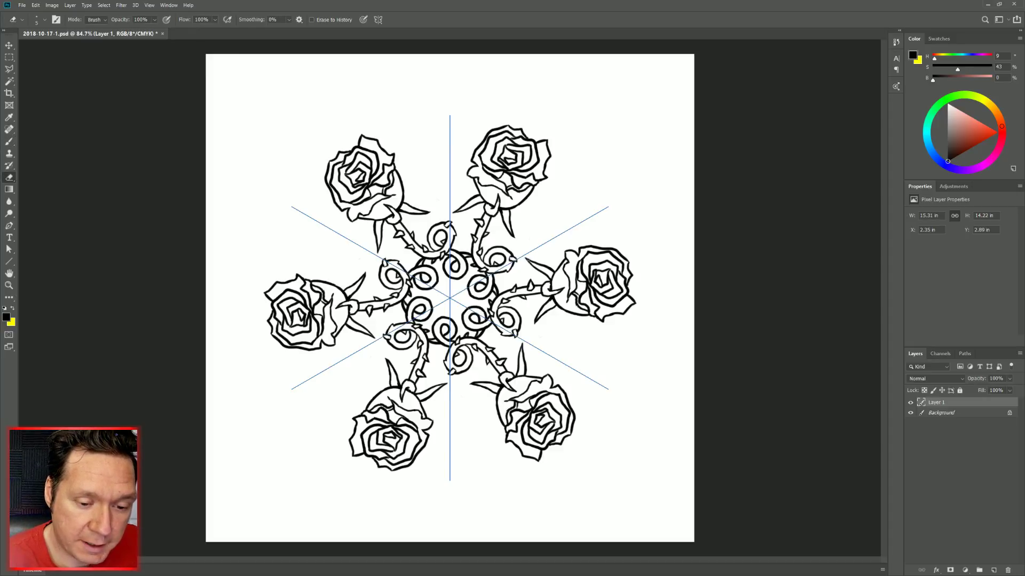
Paint a small thorn on the upper edge of the large spiral and erase the outline where it joins.
key("b")
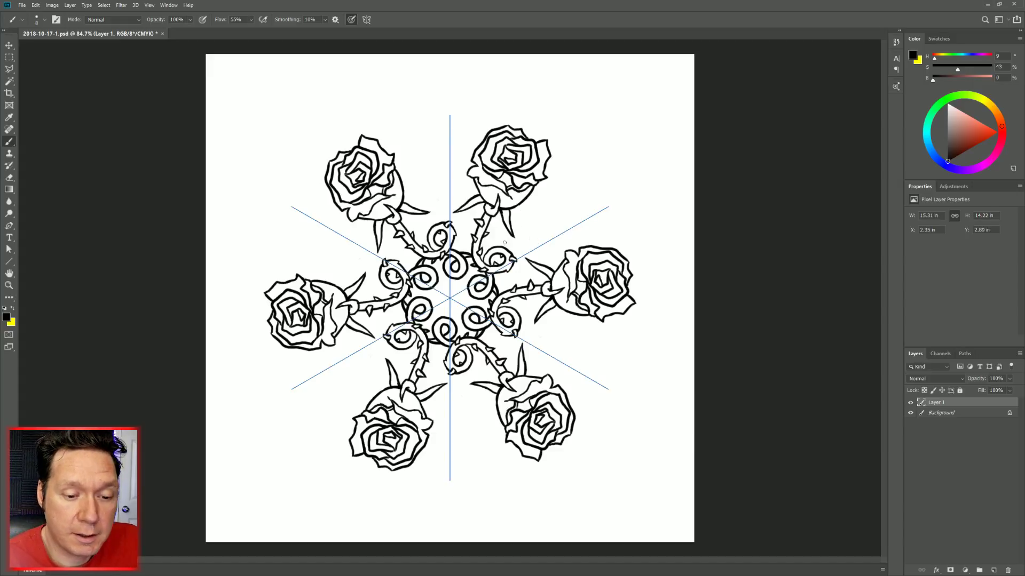
left_click_drag(499, 246, 504, 249)
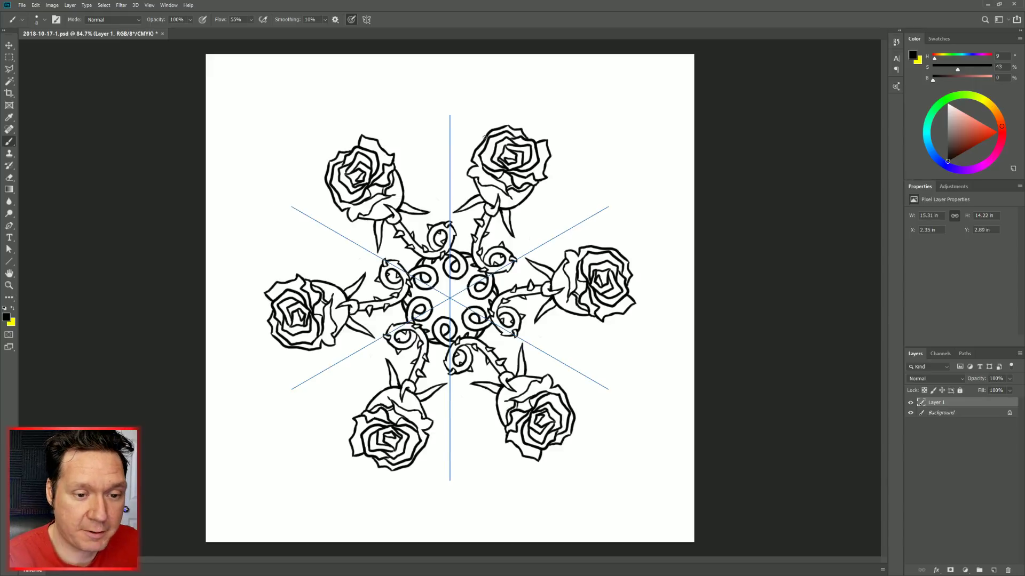
key("e")
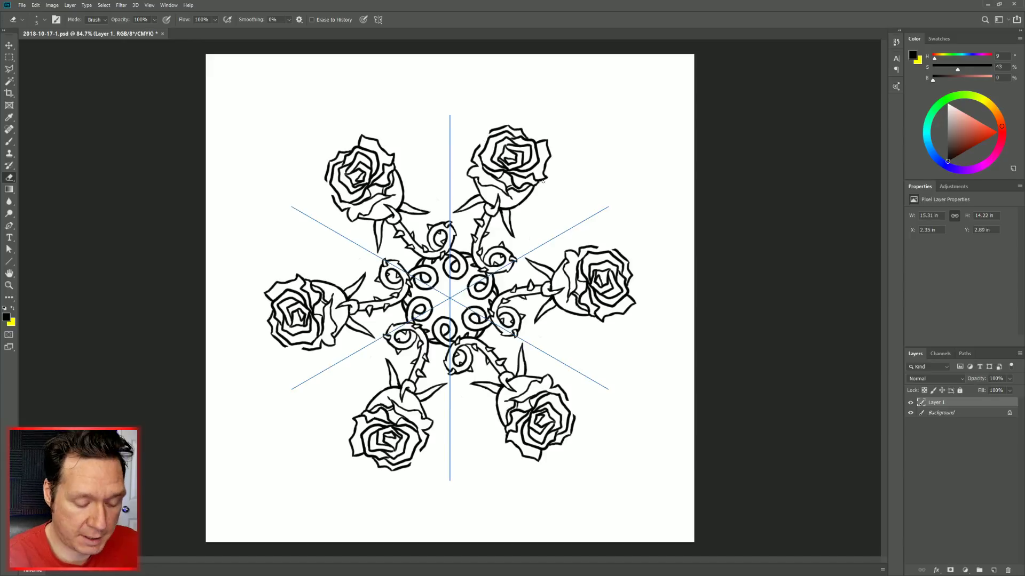
Reshape the rose's outer petals on its upper-left and lower-right sides with fuller edges, erasing the old outline beneath.
key("b")
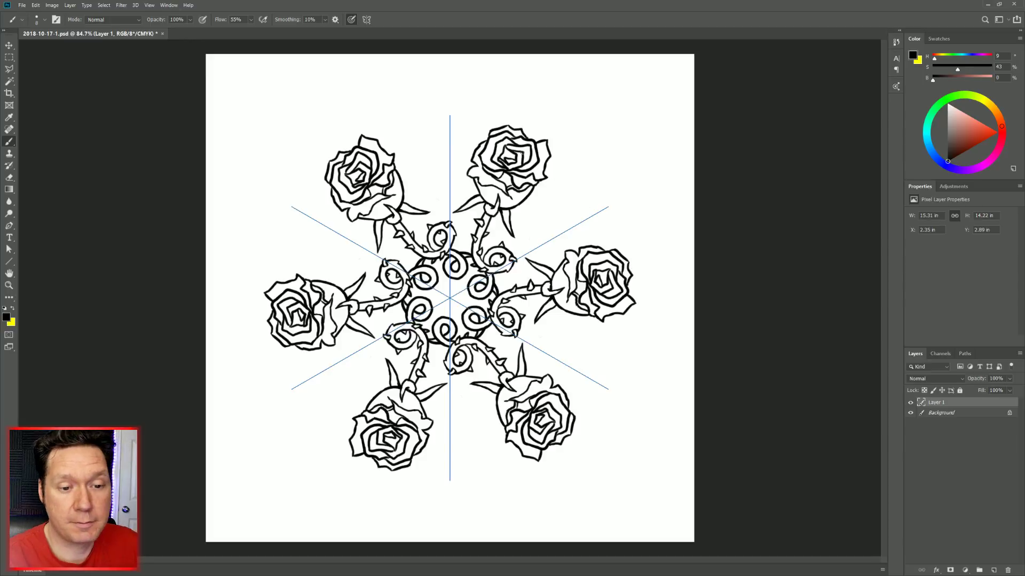
left_click_drag(484, 139, 467, 159)
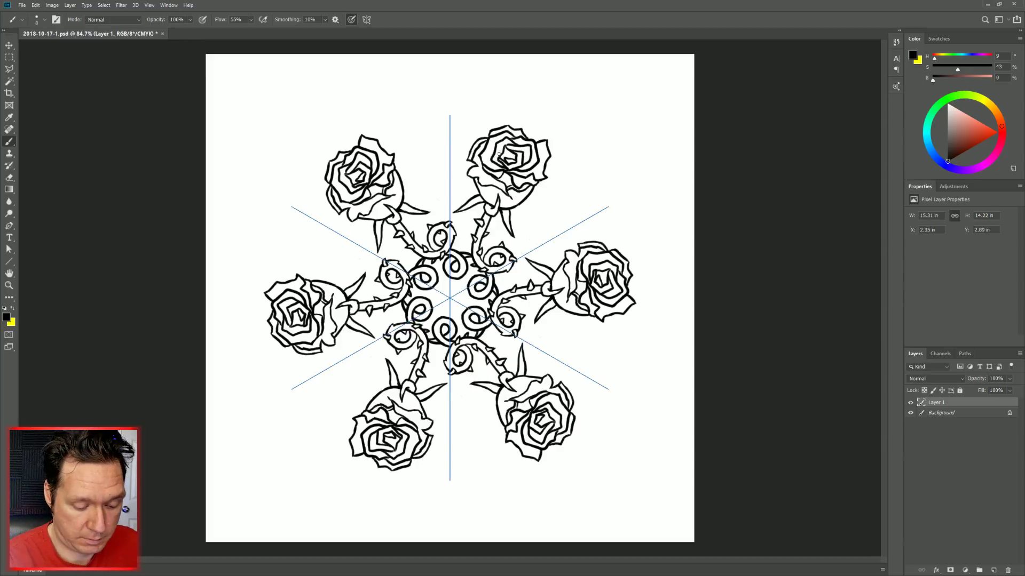
key("e")
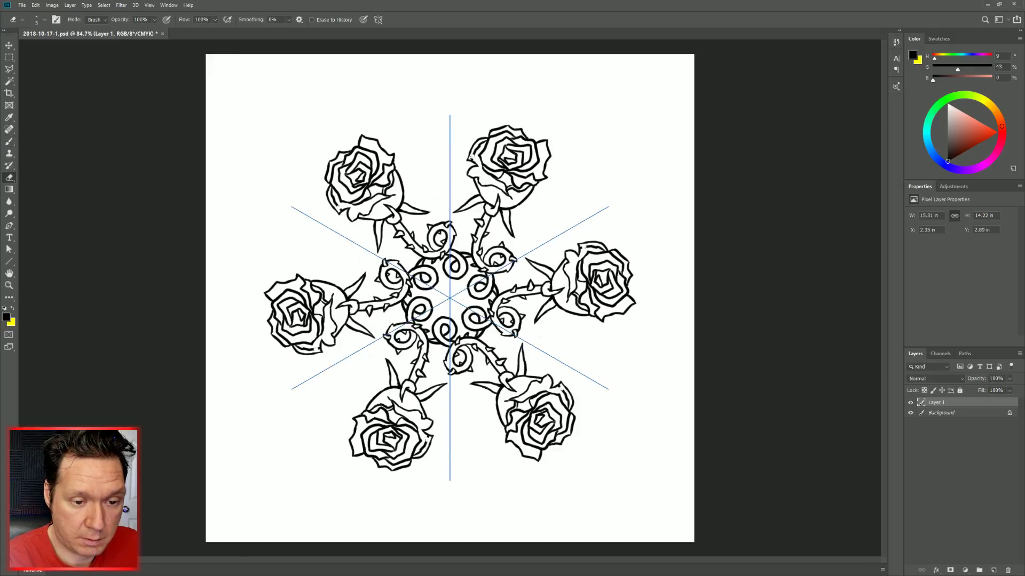
left_click_drag(473, 158, 483, 142)
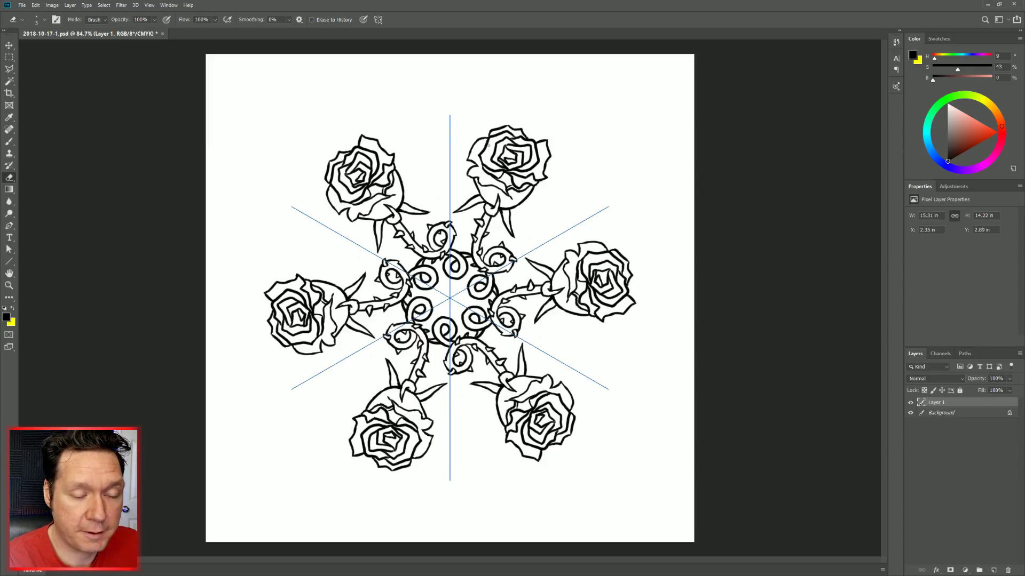
key("b")
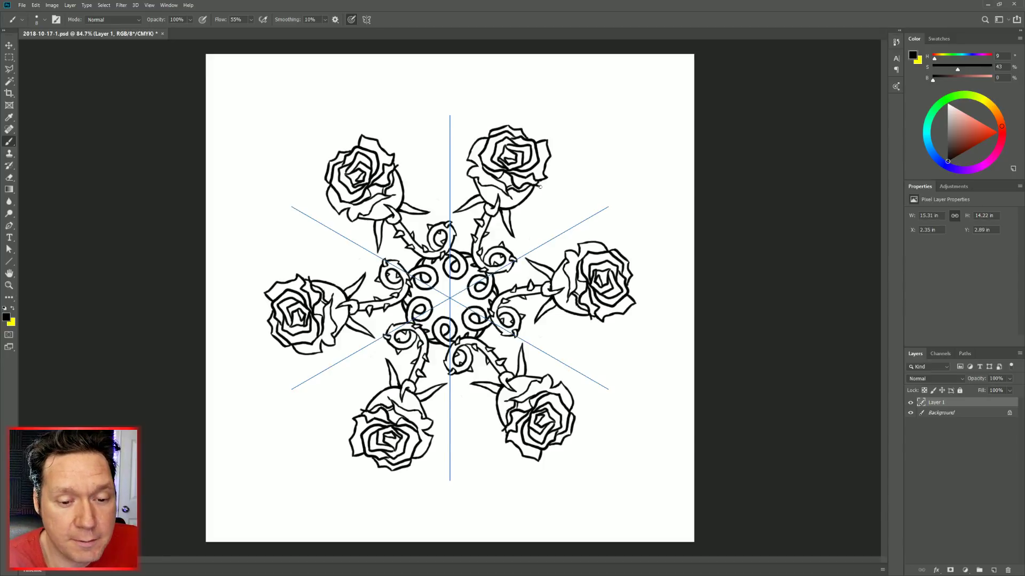
key("e")
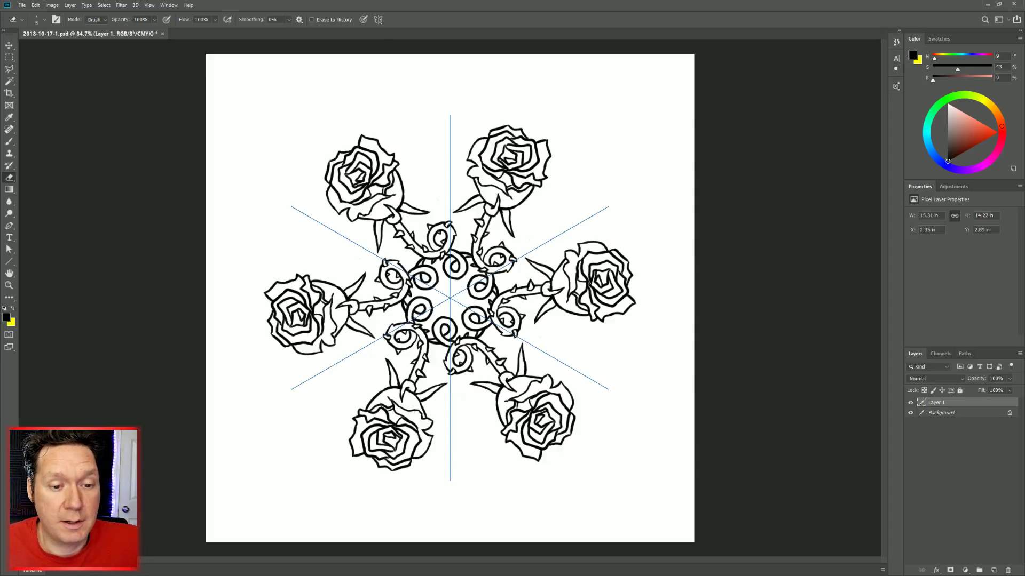
Paint small thorns around the central spirals and along their outer stem edges, erasing the lines where each one joins.
key("b")
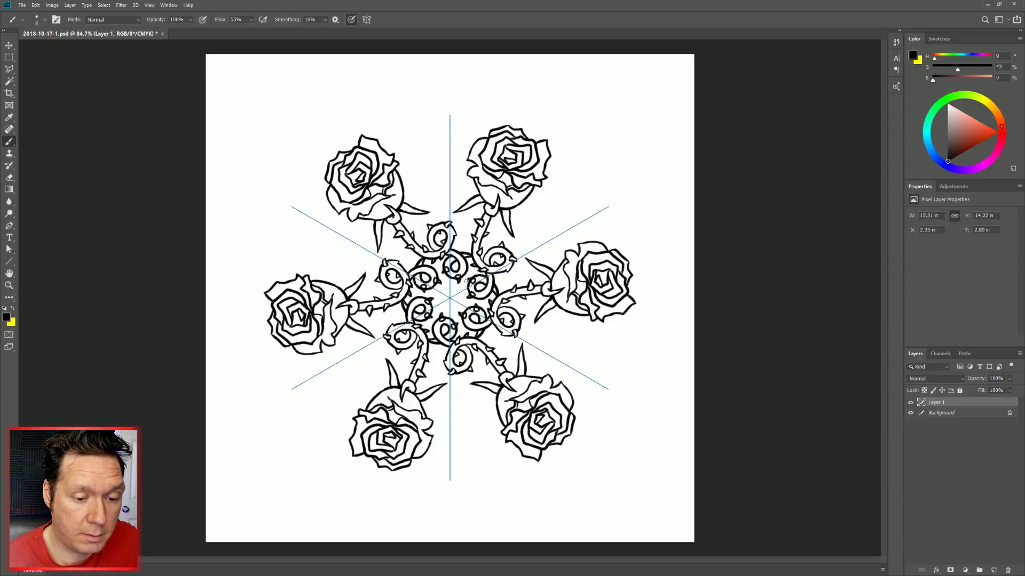
key("e")
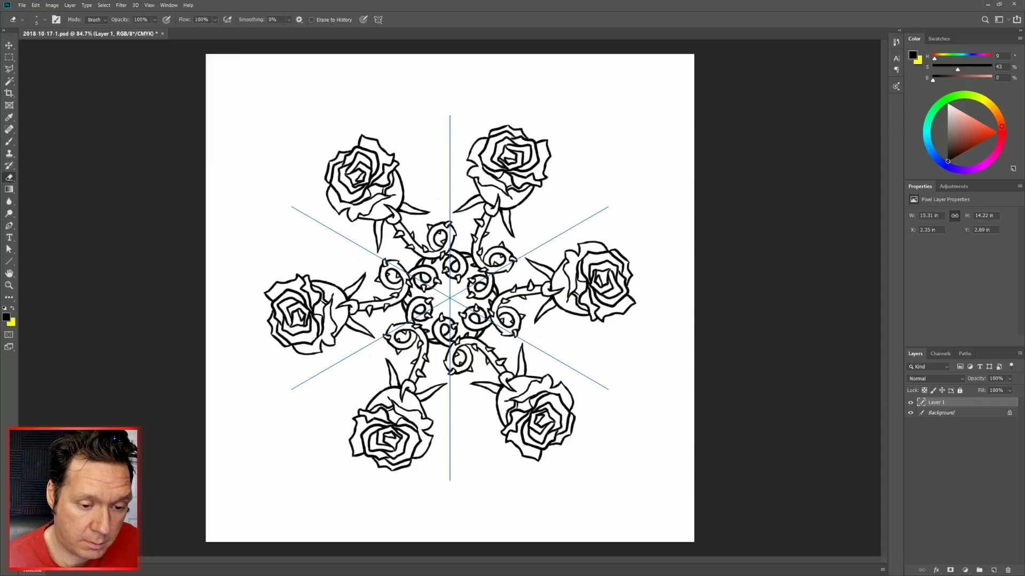
key("b")
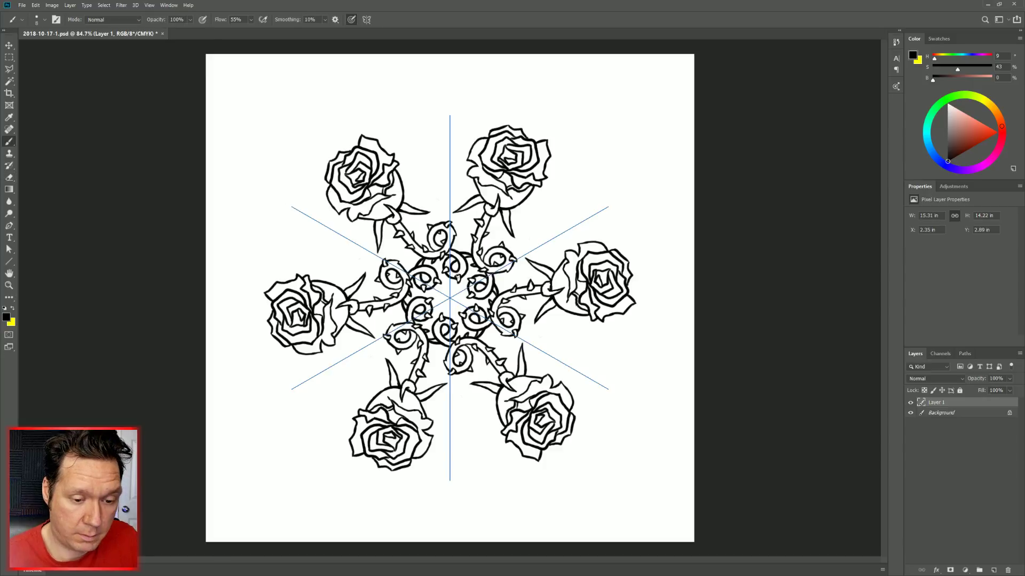
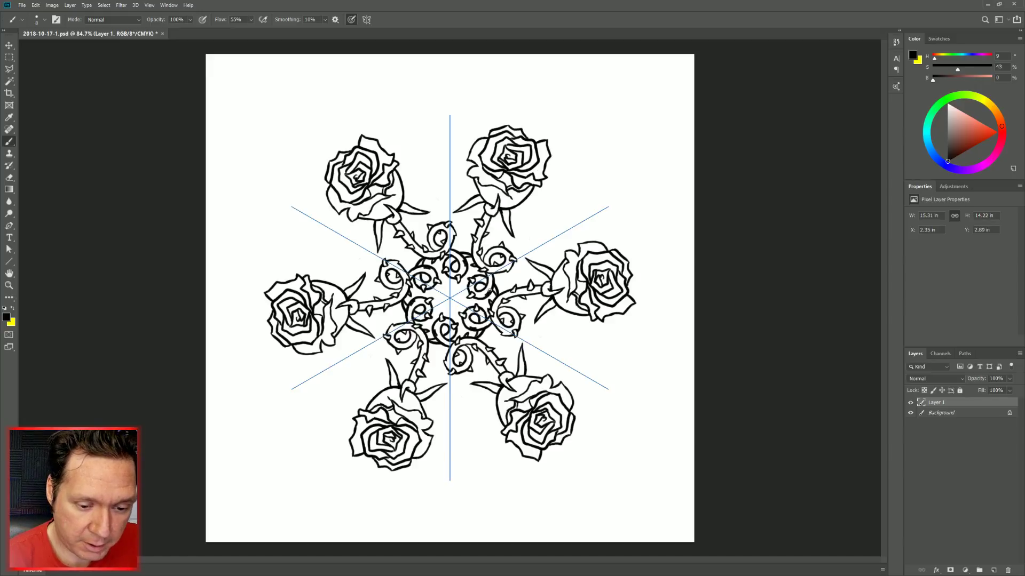
key("e")
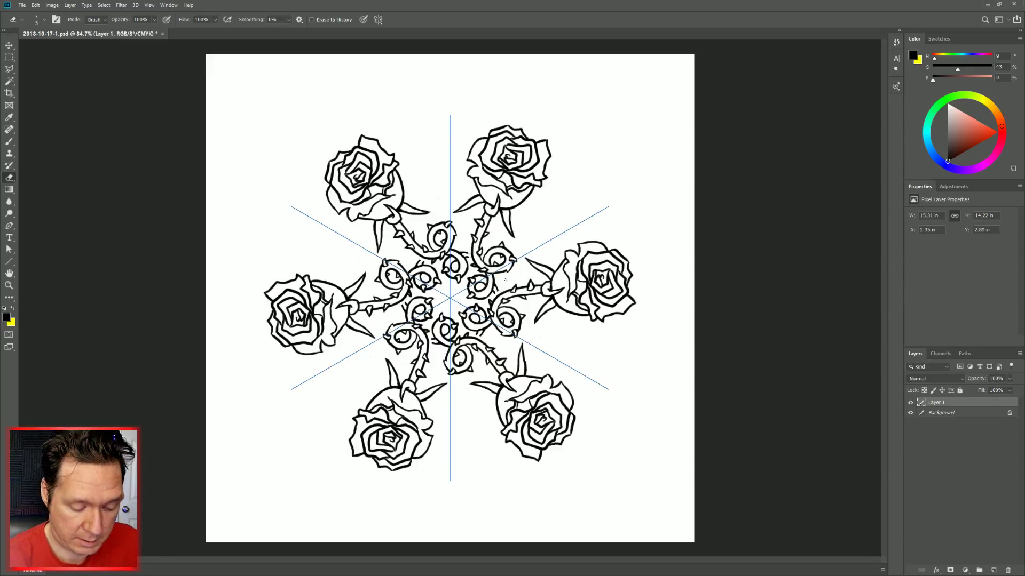
key("b")
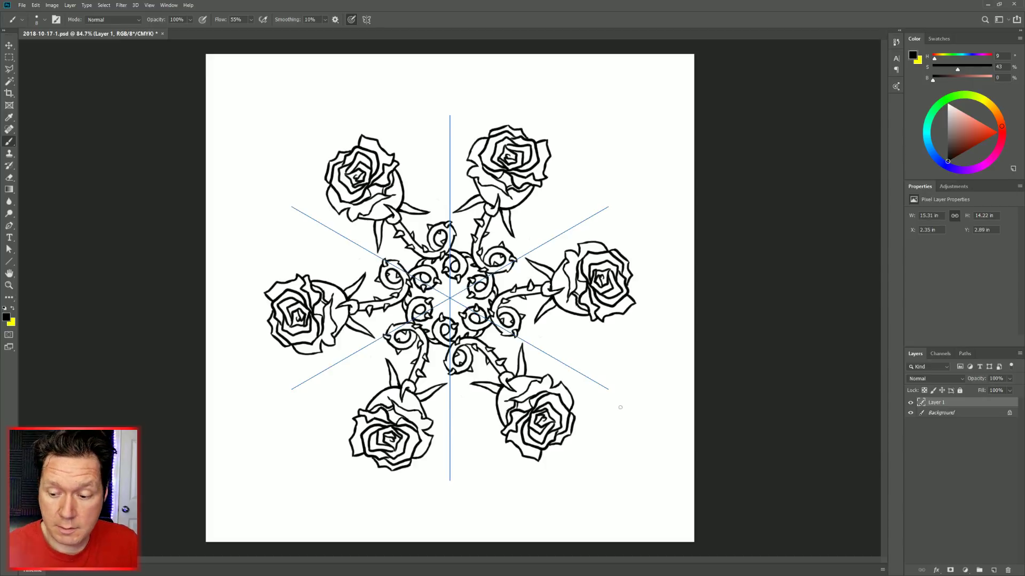
Add a new layer and paint a ring about 1.17 in wide with a small flower inside at the symmetry centre.
left_click(994, 570)
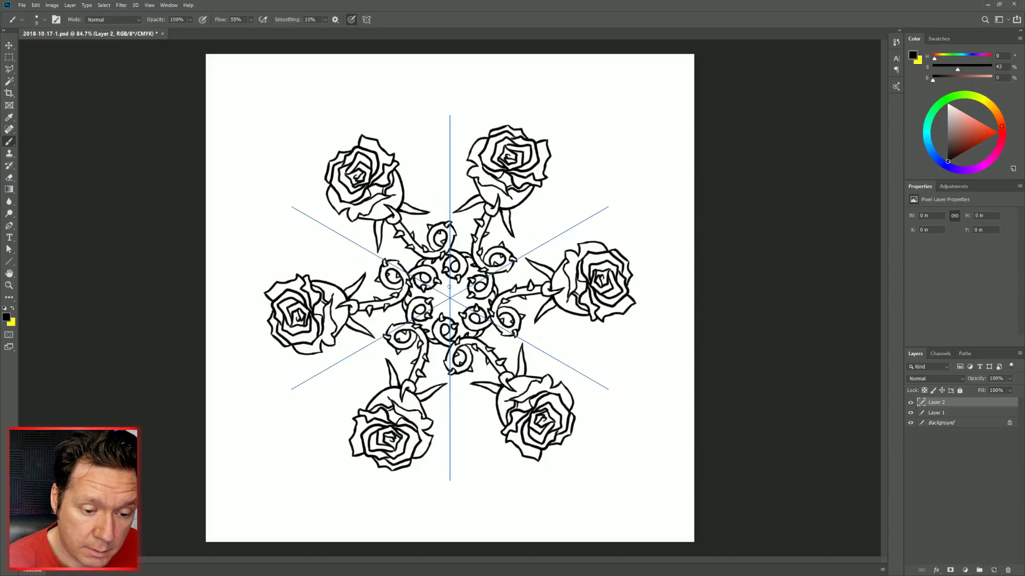
left_click(449, 298)
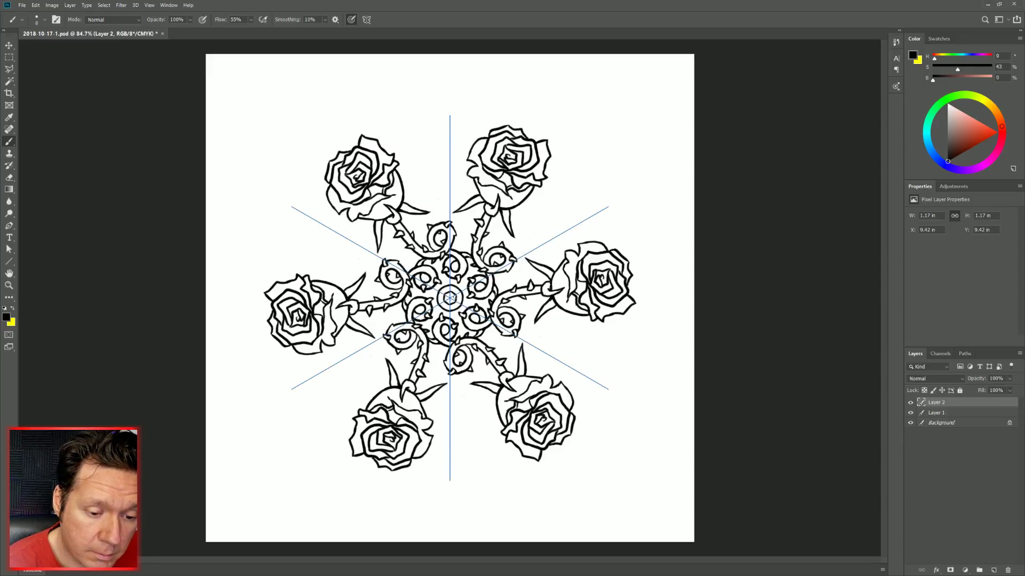
left_click_drag(445, 293, 450, 296)
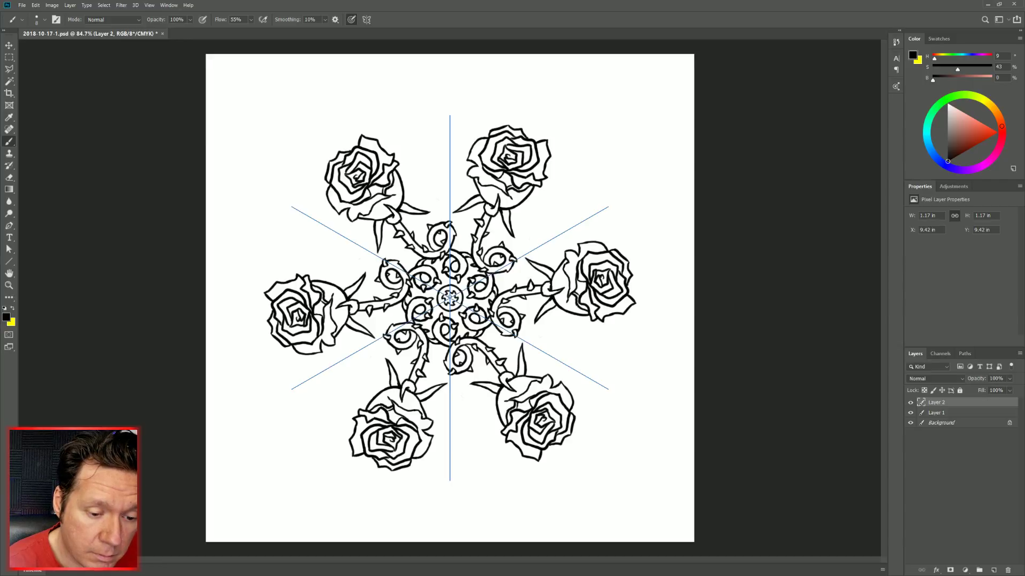
left_click(450, 298)
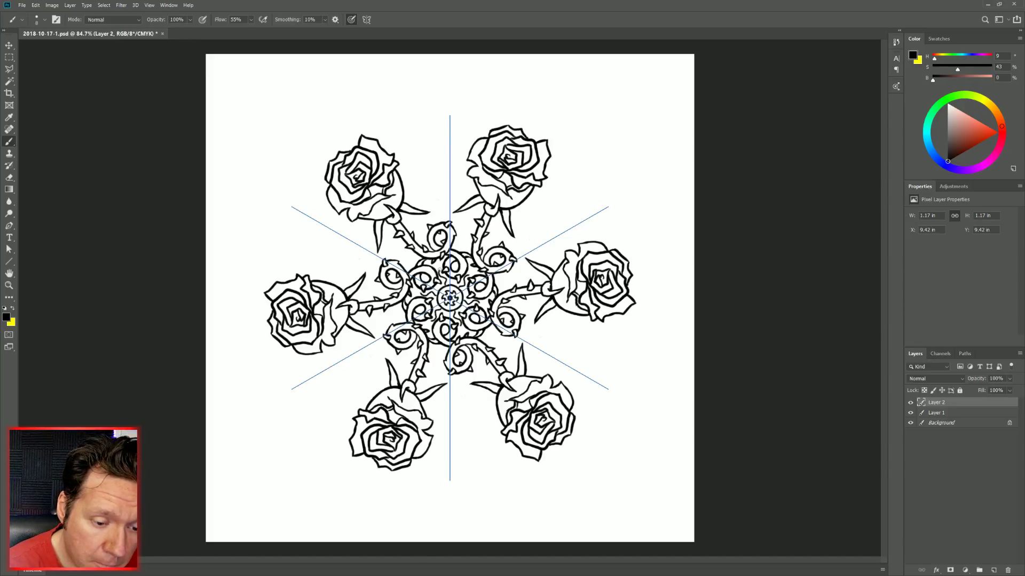
Add fine strokes between the central ring and the spirals, undoing and erasing excess ink, and merge the layer into Layer 1.
left_click_drag(435, 262, 457, 259)
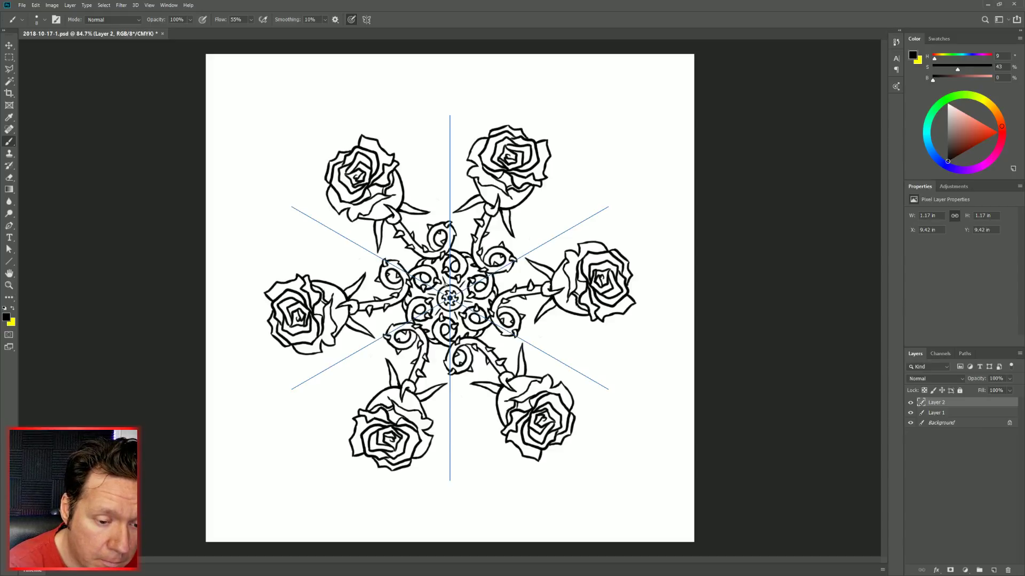
left_click_drag(448, 288, 454, 283)
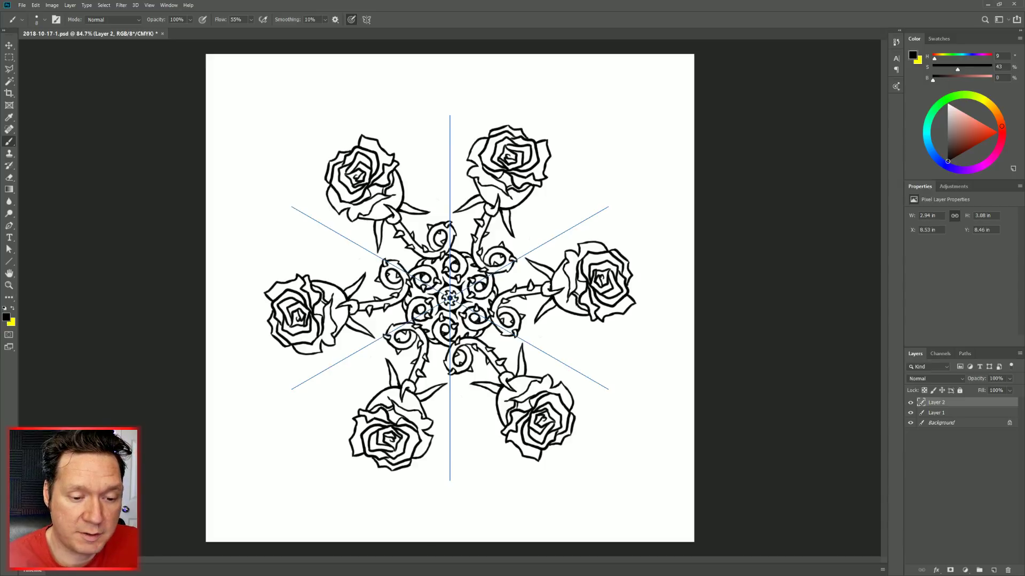
key("ctrl+z")
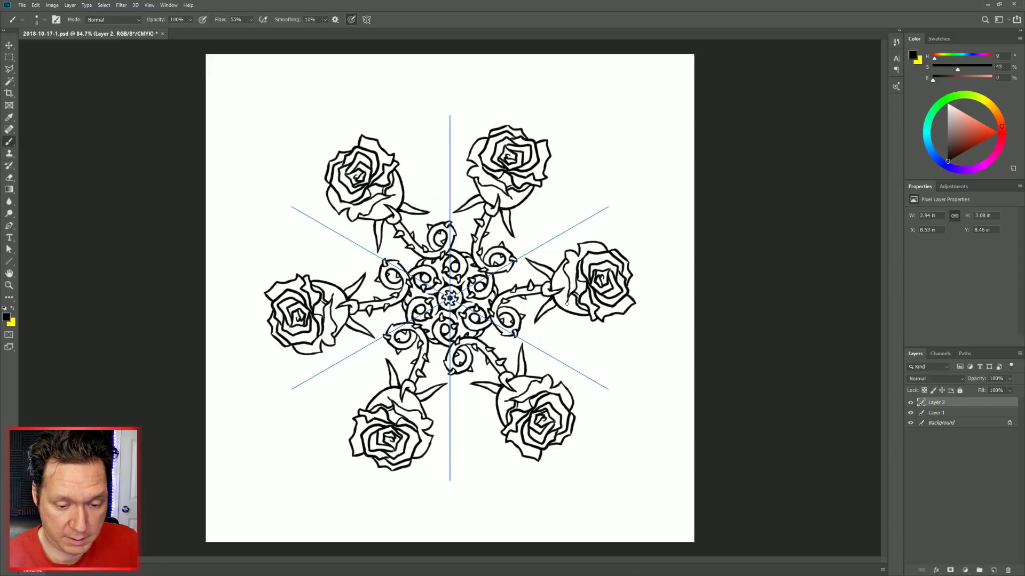
key("e")
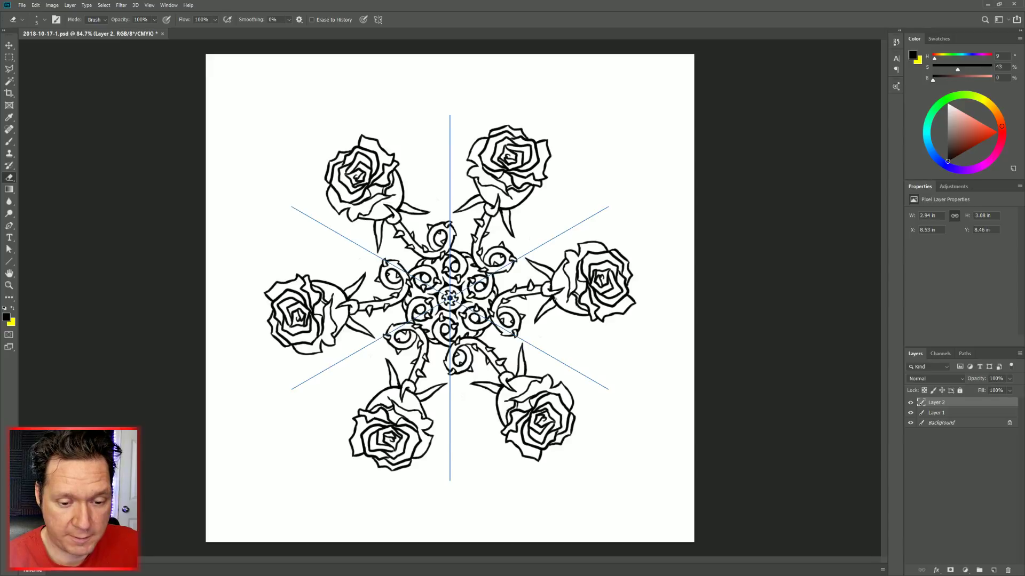
key("ctrl+e")
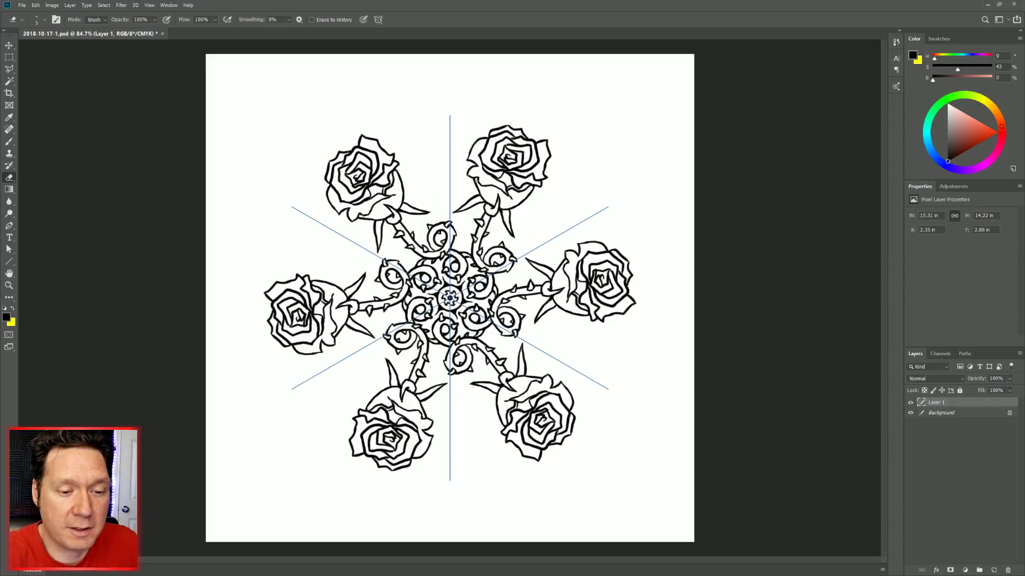
Erase and repaint the outline along the lower-left side of the rose's base above the sepals.
left_click(479, 189)
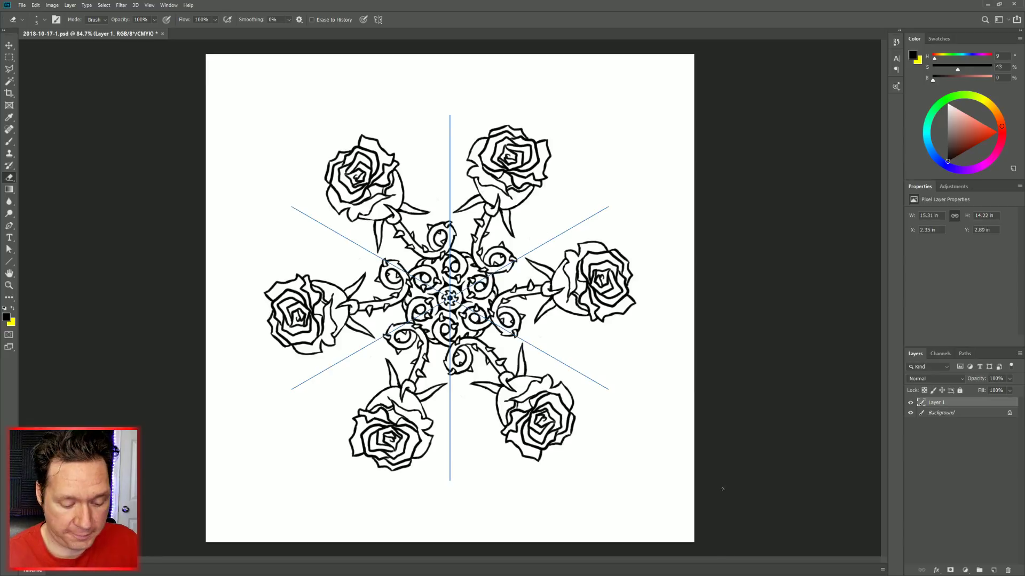
key("b")
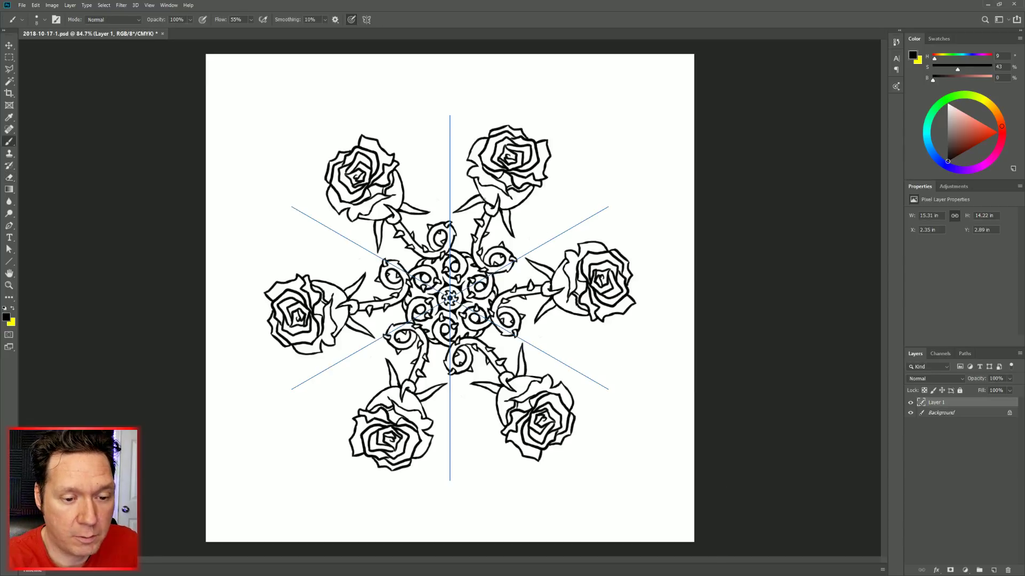
left_click_drag(474, 182, 484, 199)
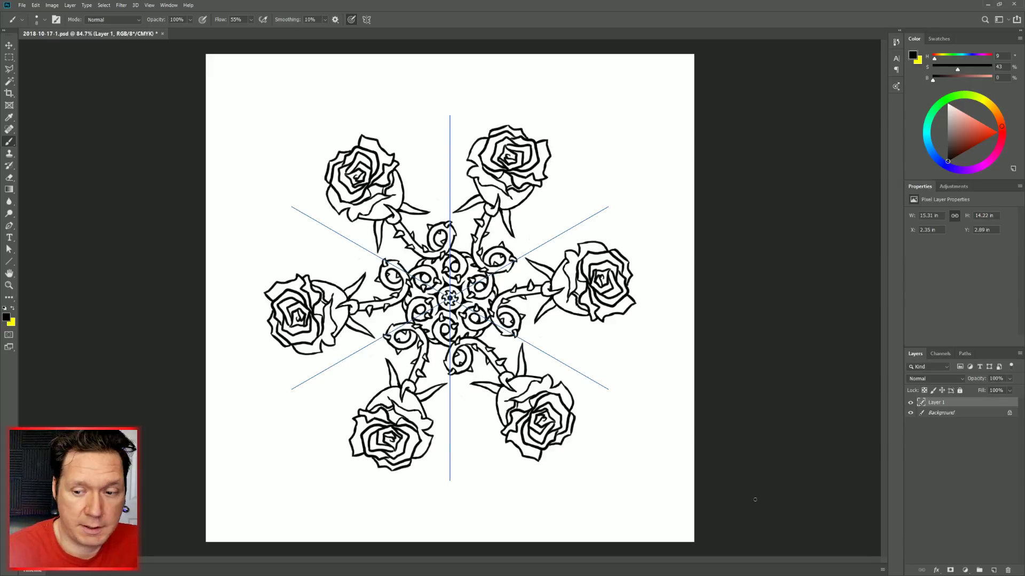
Delete the unused Radial Symmetry 1 path.
left_click(970, 356)
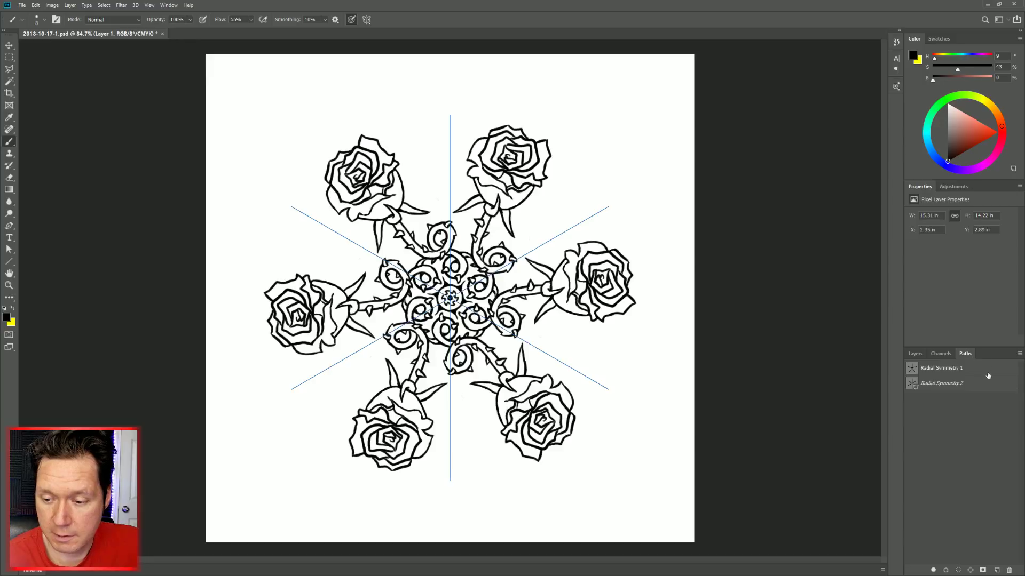
left_click(940, 368)
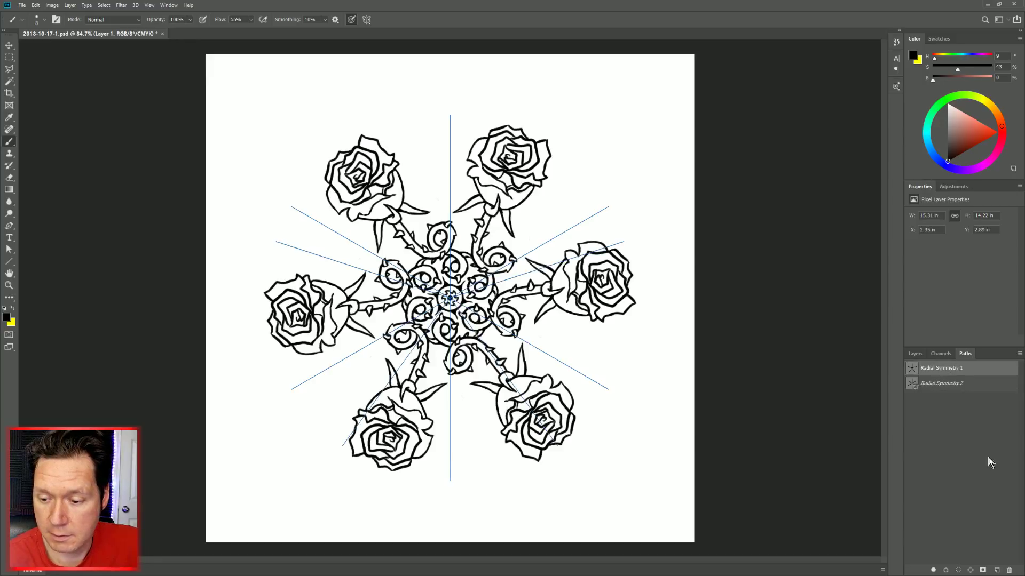
left_click(1008, 571)
left_click(477, 212)
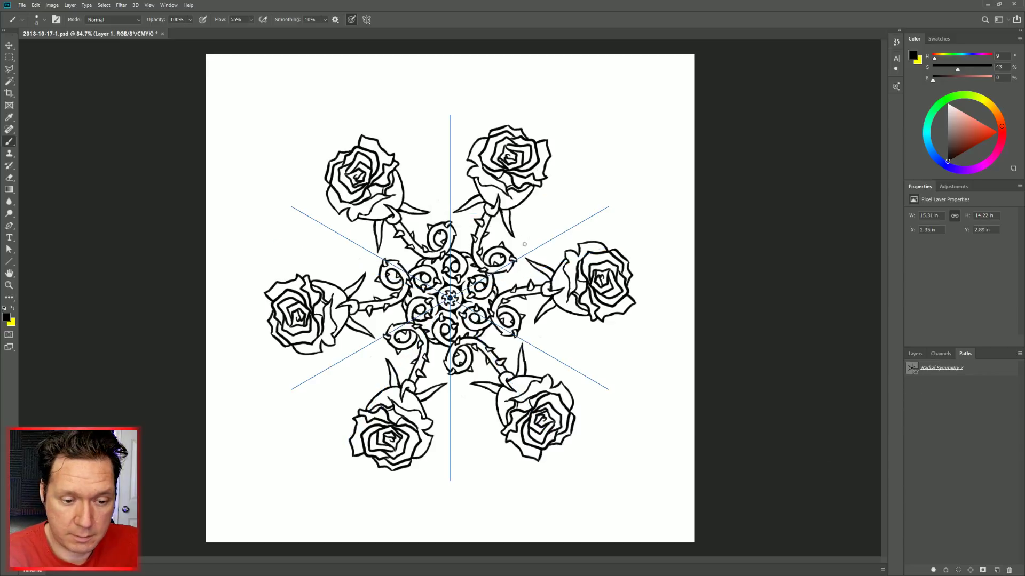
Disable symmetry for the Radial Symmetry 2 path to view the artwork without guides, and make it the symmetry path again.
left_click(917, 374)
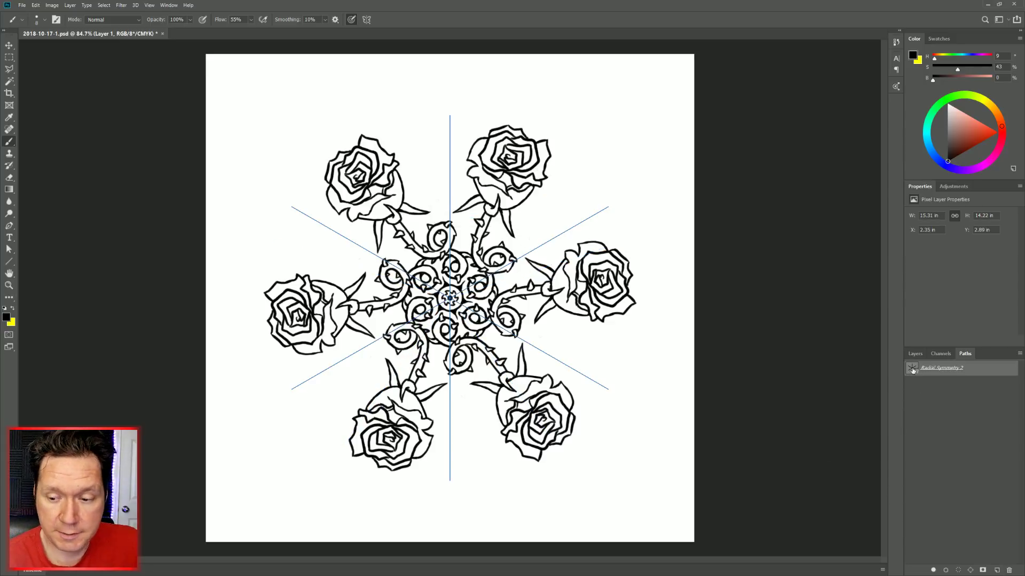
right_click(925, 374)
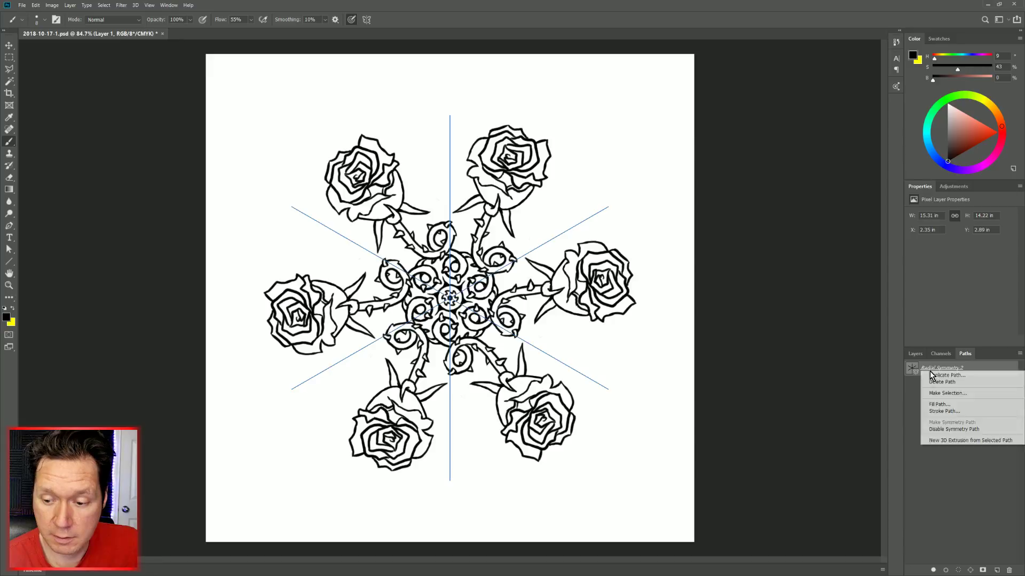
left_click(973, 430)
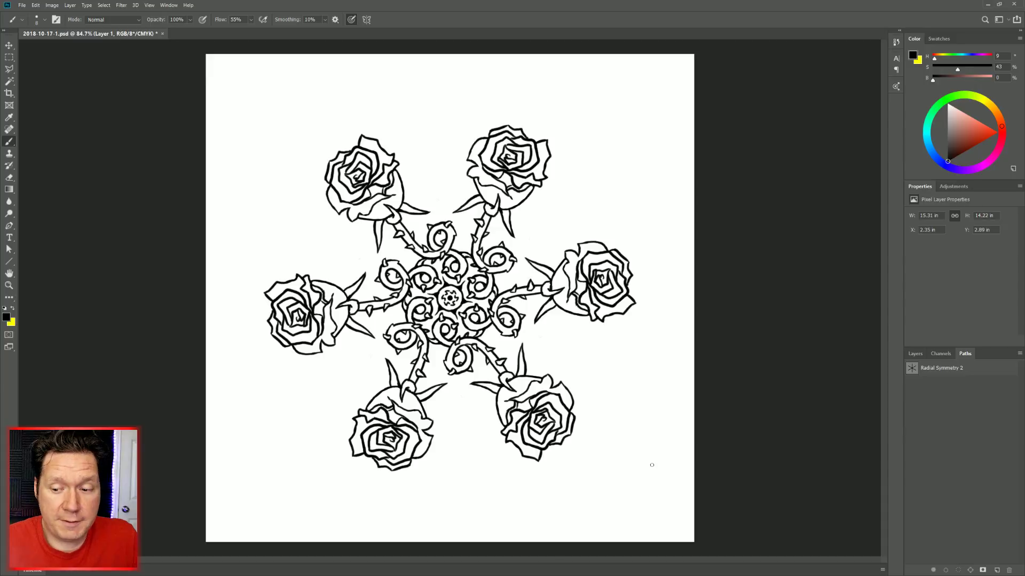
right_click(937, 368)
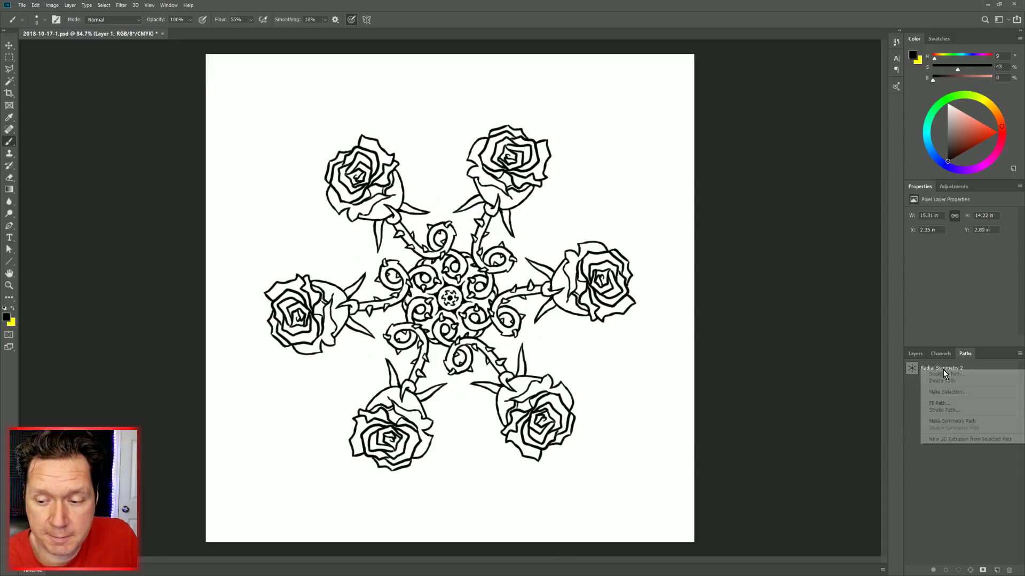
left_click(959, 423)
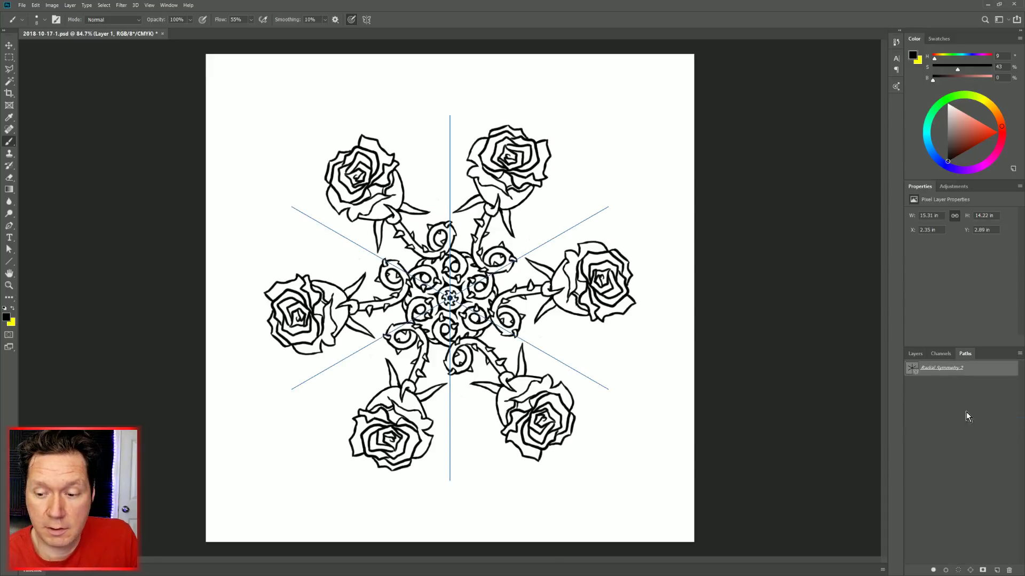
Add a new layer and paint a guide circle through the ends of the symmetry lines, with a short tick mark in each segment.
left_click(995, 570)
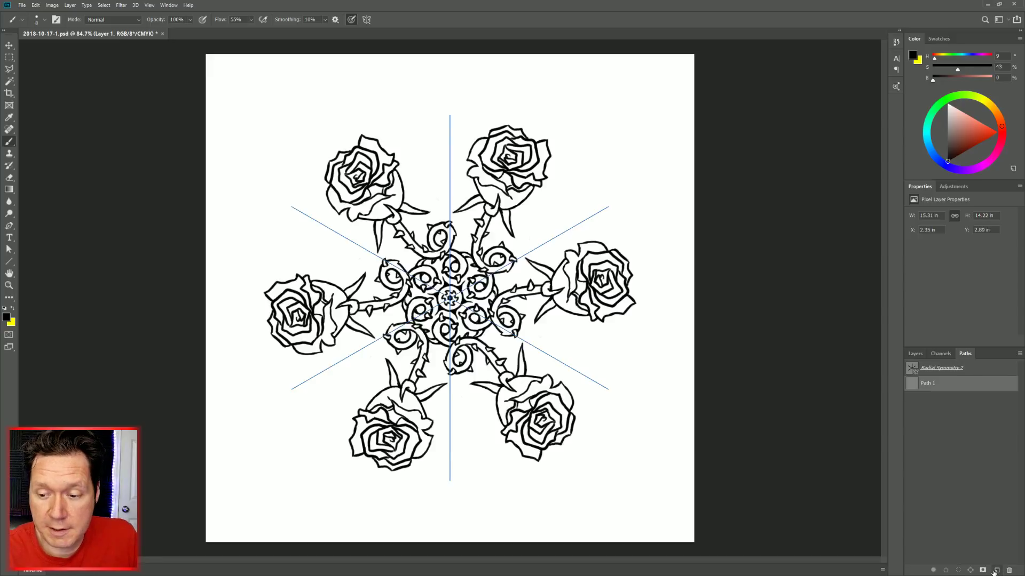
key("ctrl+z")
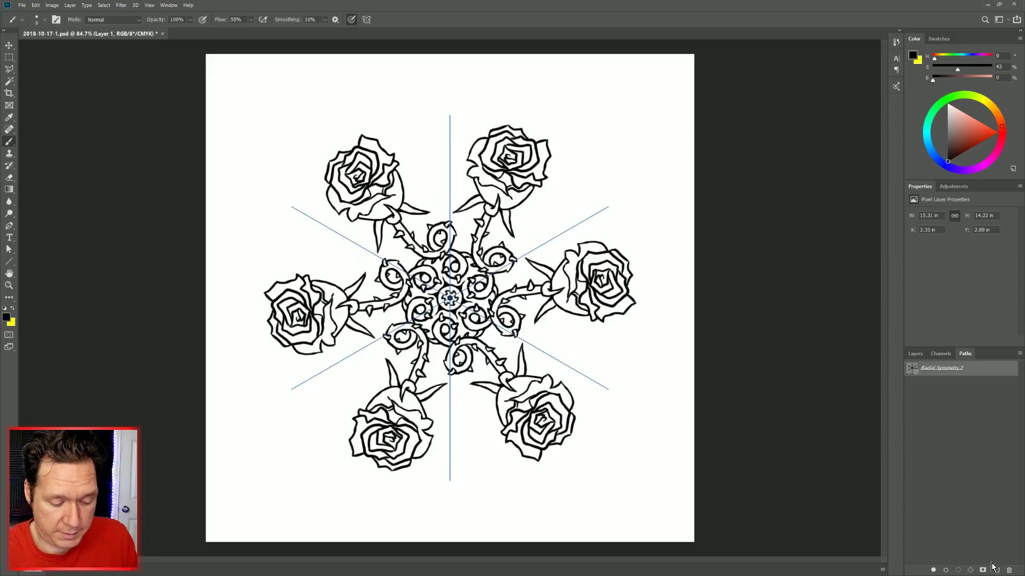
left_click(922, 357)
left_click(994, 569)
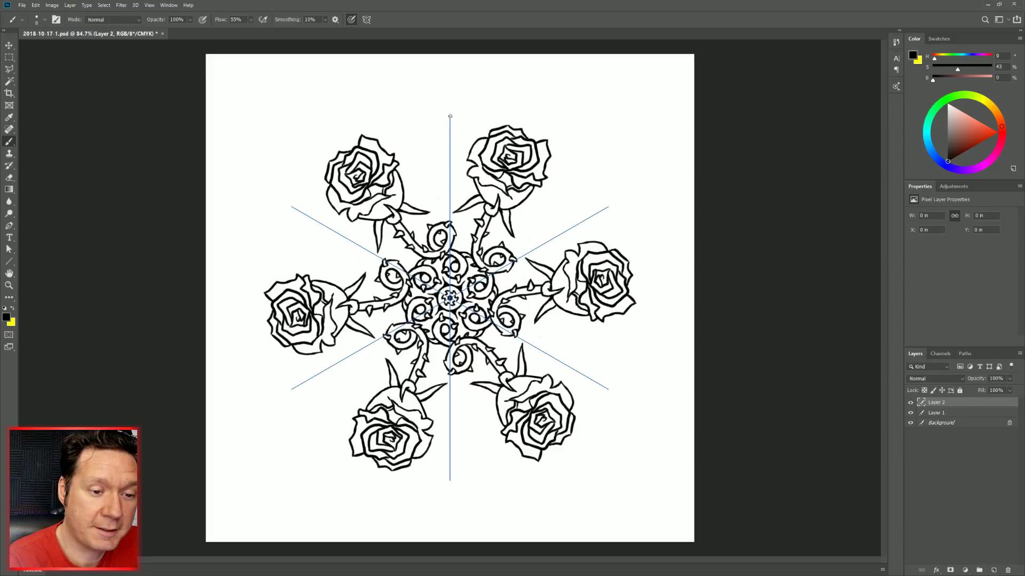
mouse_move(449, 116)
left_mouse_down()
mouse_move(430, 136)
mouse_move(413, 134)
left_mouse_up()
key("ctrl+z")
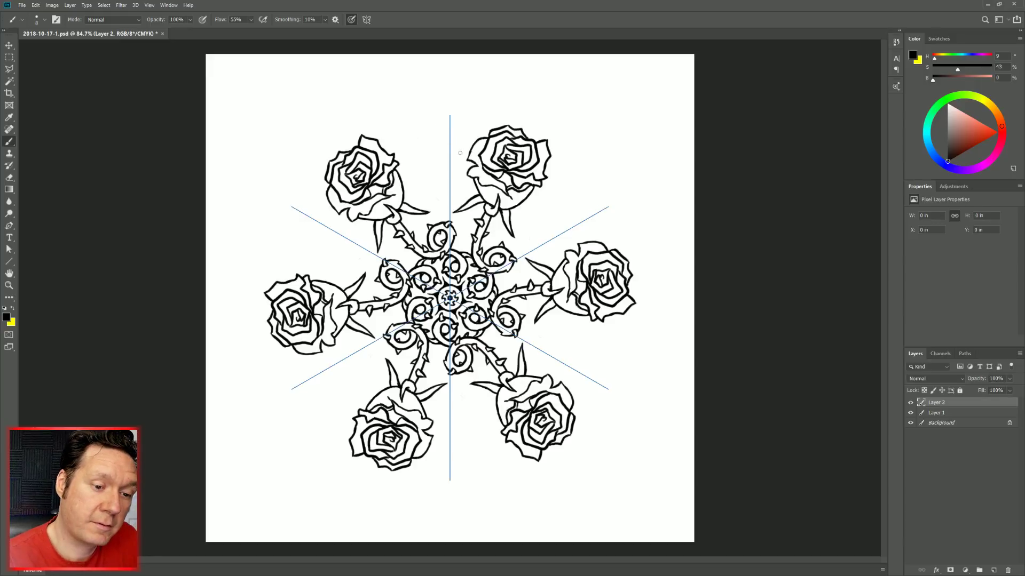
left_click(410, 125)
key("ctrl+z")
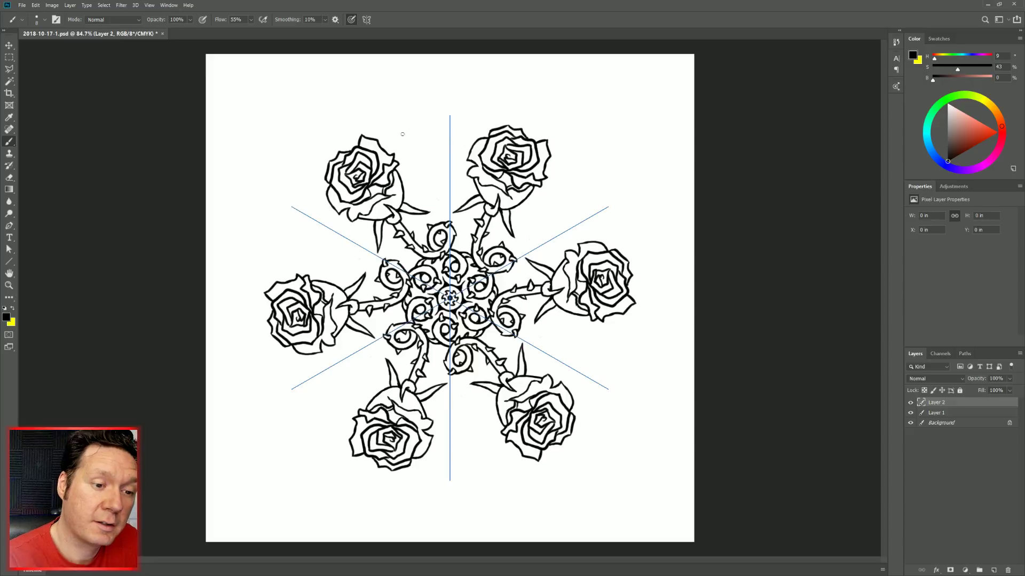
mouse_move(449, 115)
left_mouse_down()
mouse_move(378, 133)
mouse_move(316, 174)
mouse_move(293, 207)
left_mouse_up()
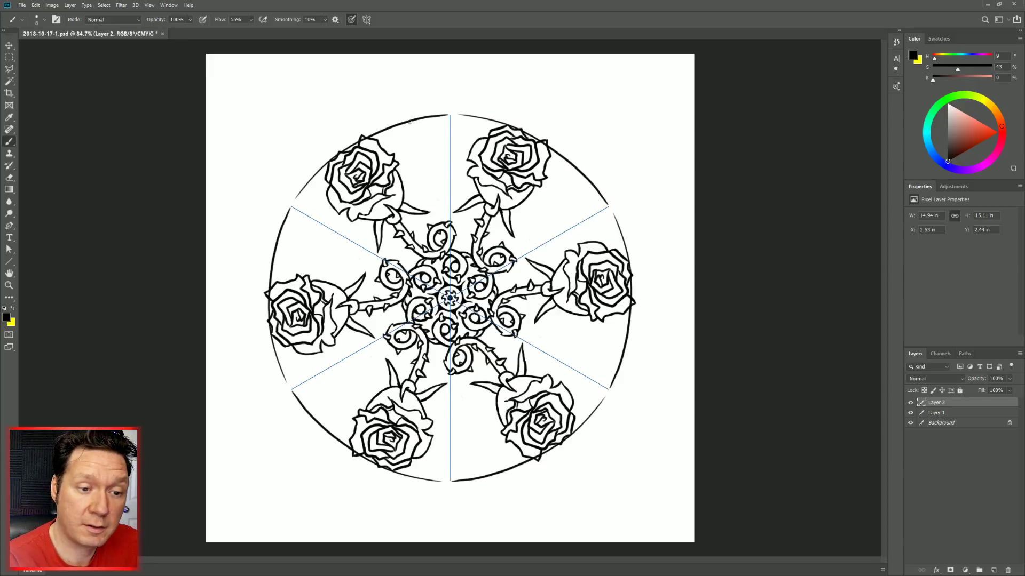
left_click_drag(407, 114, 411, 126)
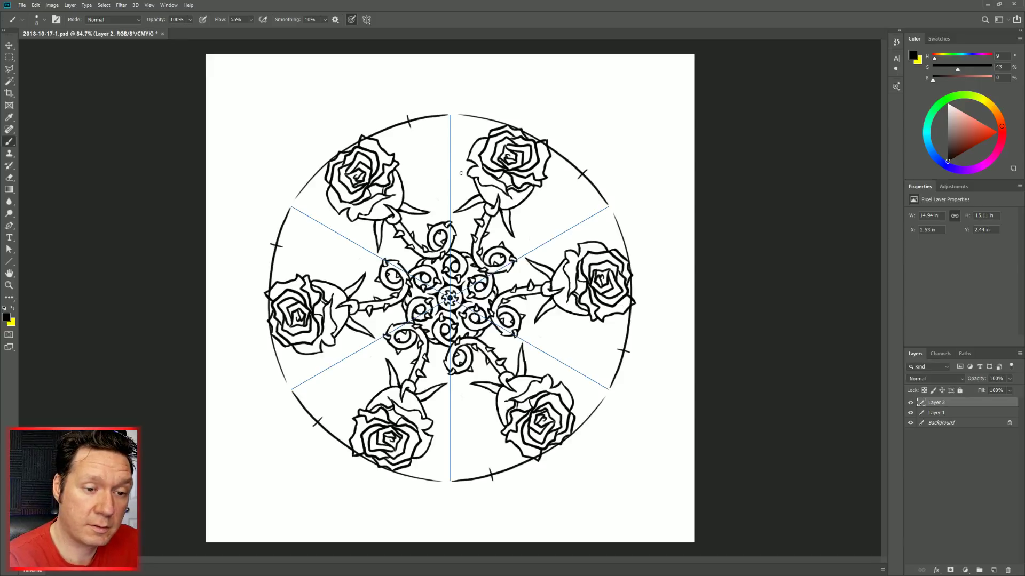
Add another new layer for the border and lower the guide circle layer's opacity to 15%.
left_click(994, 571)
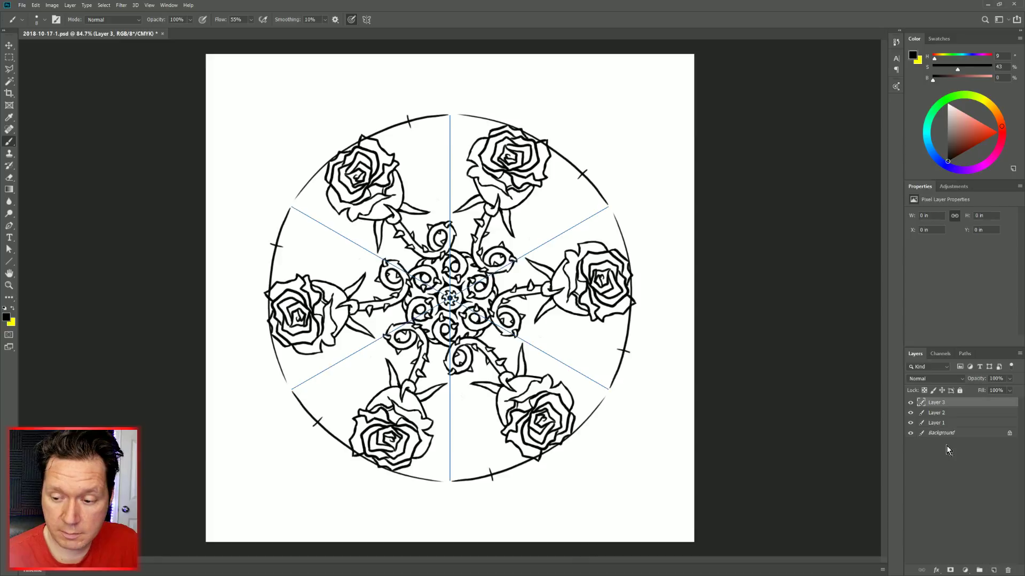
left_click(933, 415)
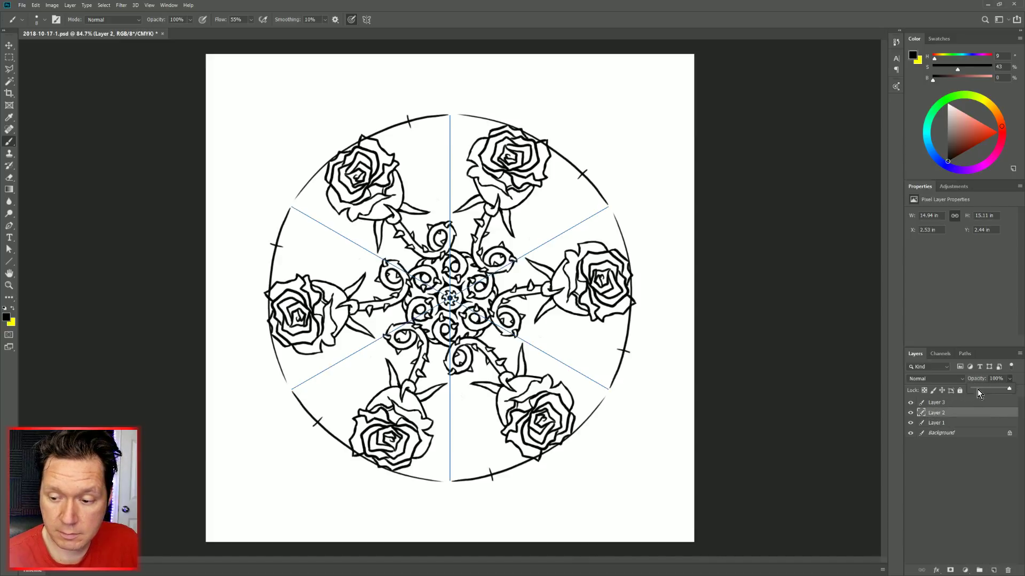
left_click(977, 389)
left_click(973, 404)
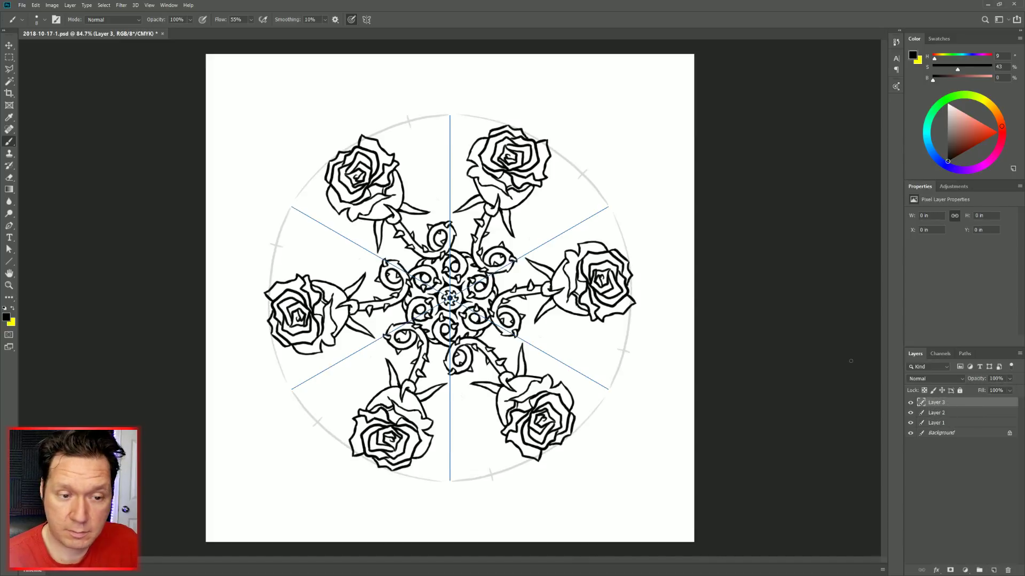
Try to paint freehand curved border strokes from the tick marks toward the roses, undoing each attempt.
left_click_drag(408, 121, 382, 152)
key("ctrl+z")
left_click_drag(408, 121, 362, 156)
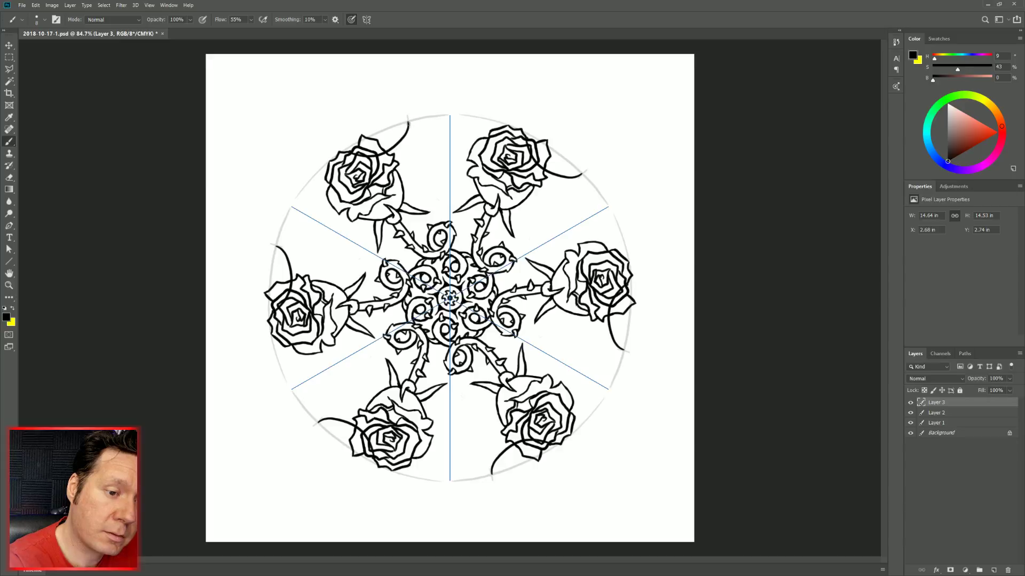
left_click_drag(409, 123, 457, 119)
key("ctrl+z")
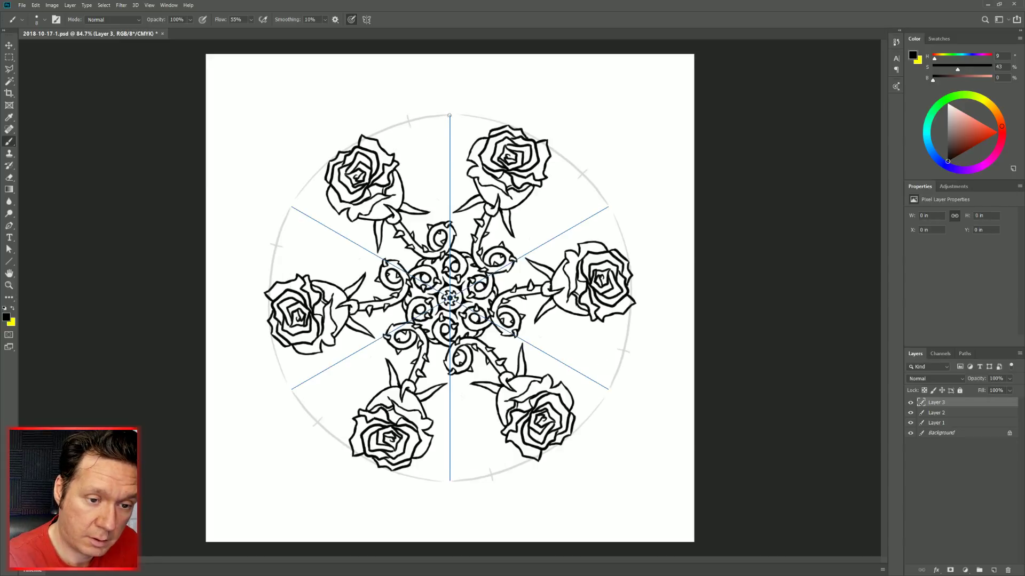
mouse_move(449, 116)
left_mouse_down()
mouse_move(430, 125)
mouse_move(417, 115)
mouse_move(417, 131)
mouse_move(441, 128)
mouse_move(453, 114)
mouse_move(408, 121)
mouse_move(452, 112)
mouse_move(408, 121)
mouse_move(432, 135)
mouse_move(451, 107)
mouse_move(408, 121)
mouse_move(440, 128)
mouse_move(407, 121)
left_mouse_up()
key("ctrl+z")
key("ctrl+z")
key("ctrl+z")
key("ctrl+z")
key("ctrl+z")
key("ctrl+z")
Set the brush smoothing to 53% and paint a scalloped border between the roses, redoing uneven arcs and trimming overlaps.
left_click(325, 20)
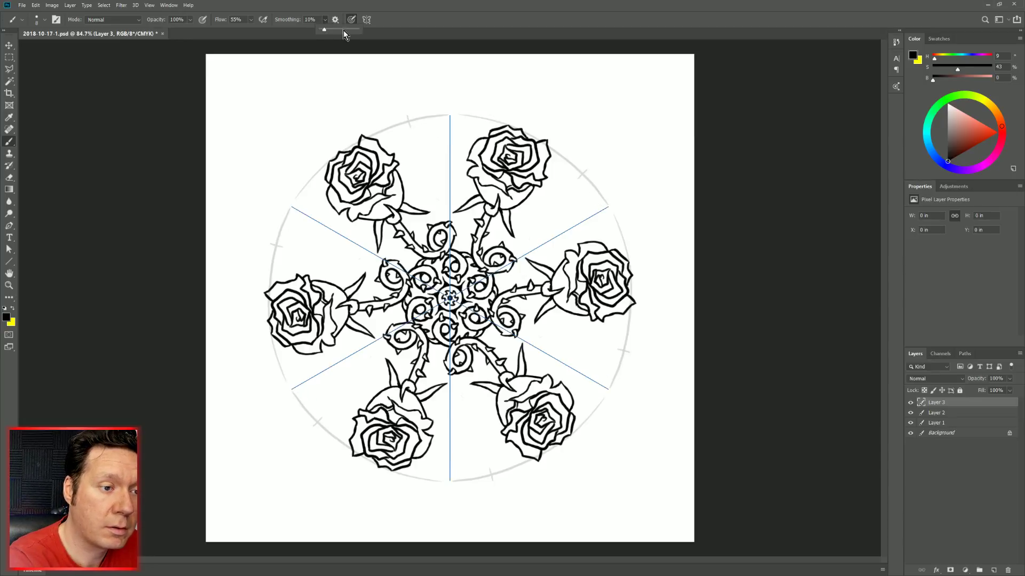
left_click_drag(344, 30, 341, 30)
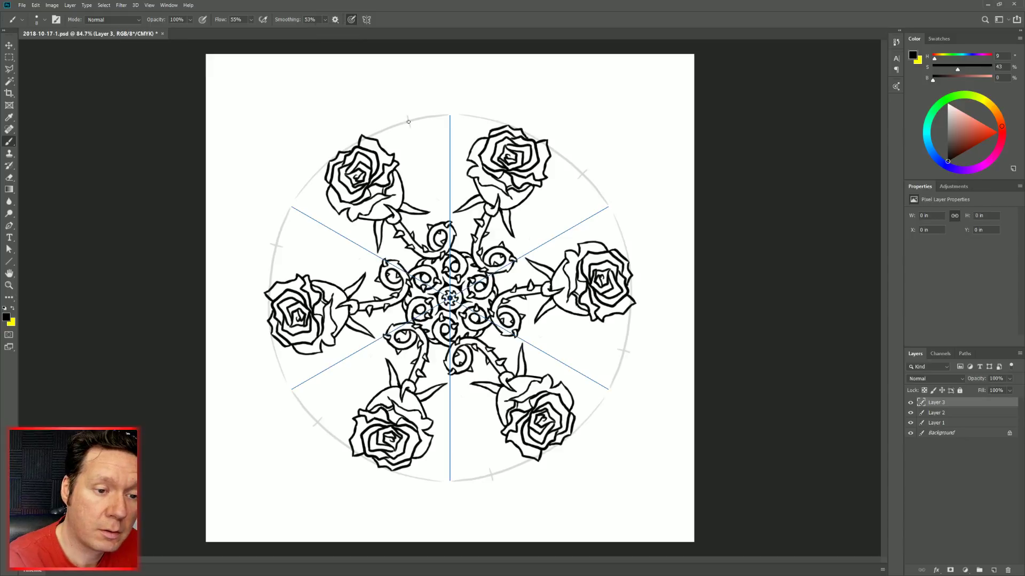
mouse_move(407, 122)
left_mouse_down()
mouse_move(436, 135)
mouse_move(454, 112)
mouse_move(406, 128)
mouse_move(378, 144)
left_mouse_up()
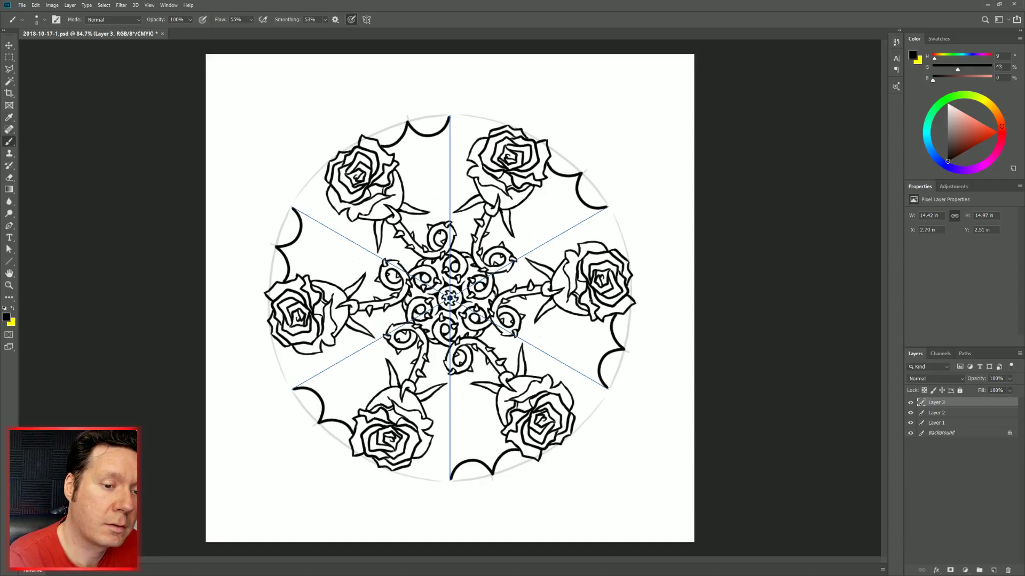
mouse_move(449, 118)
left_mouse_down()
mouse_move(459, 131)
mouse_move(478, 127)
mouse_move(454, 131)
mouse_move(480, 138)
mouse_move(460, 133)
mouse_move(468, 142)
mouse_move(480, 141)
mouse_move(452, 126)
mouse_move(480, 141)
mouse_move(507, 125)
left_mouse_up()
key("ctrl+z")
key("ctrl+z")
key("ctrl+z")
key("ctrl+z")
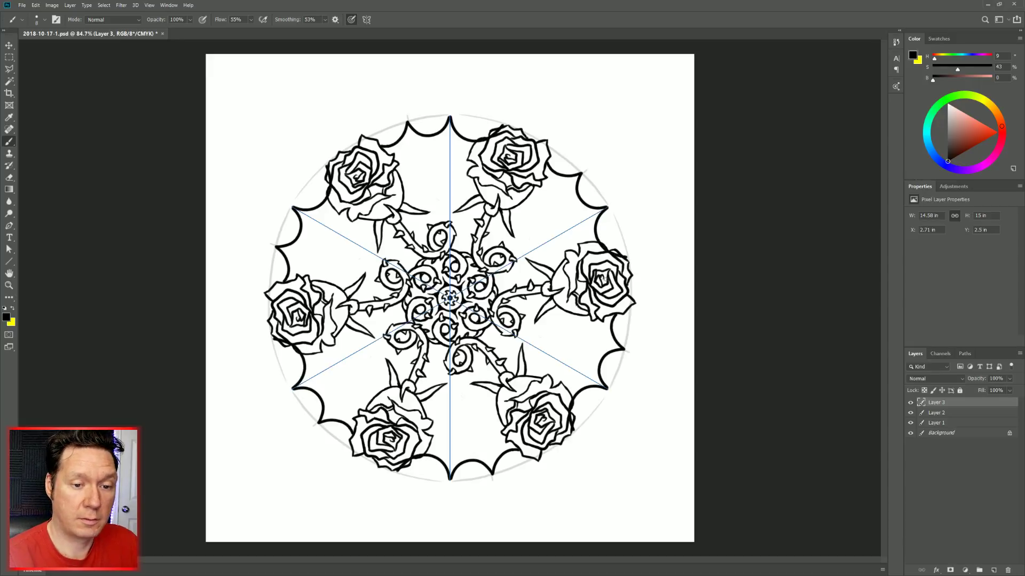
key("e")
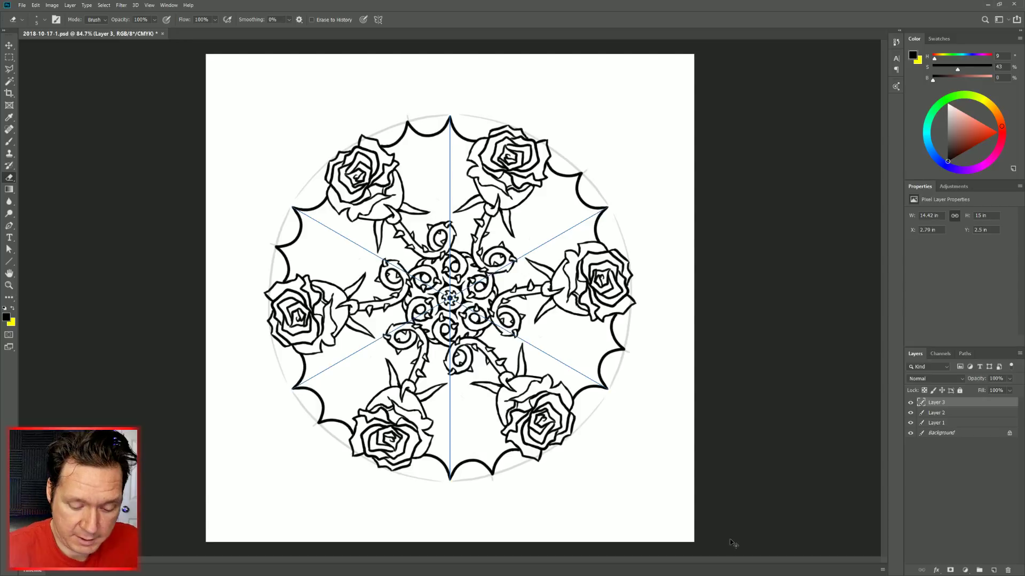
Clear the whole scalloped border from Layer 3 and return to the Brush tool.
key("ctrl+shift+h")
key("ctrl+a")
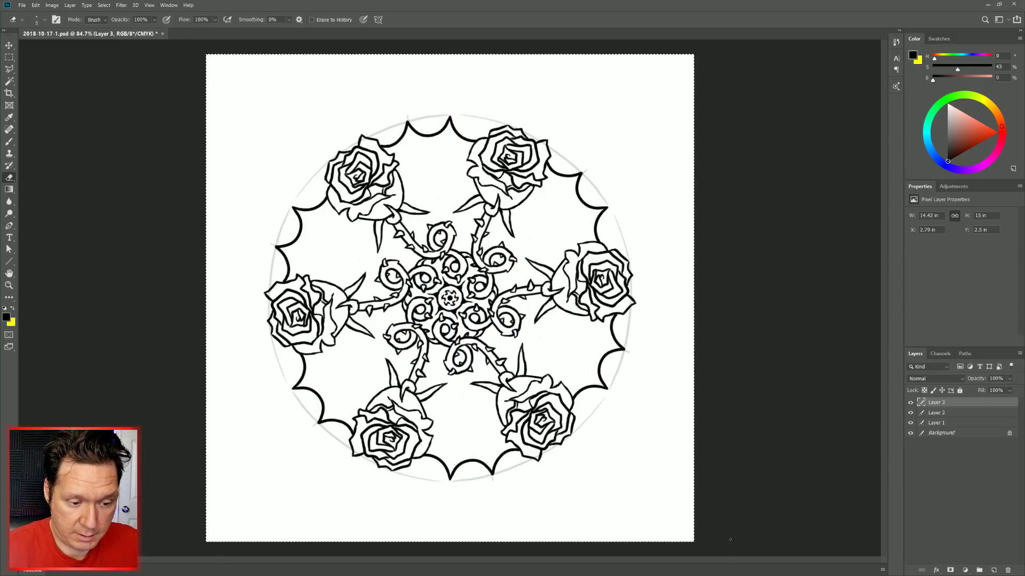
key("Delete")
key("ctrl+d")
key("b")
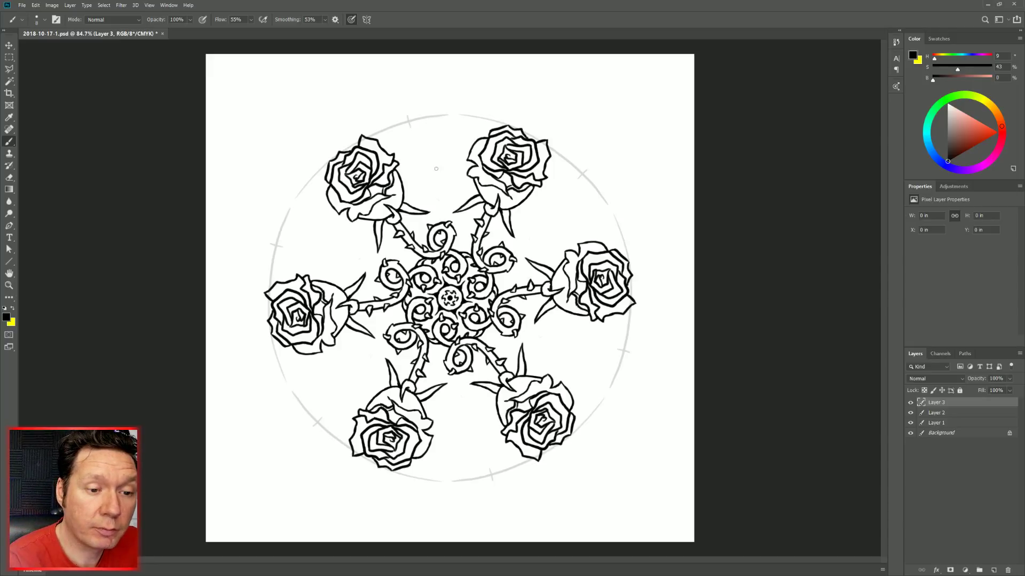
Try to paint one larger scallop between the two upper roses, with short arcs joining its tips to the roses.
mouse_move(394, 128)
left_mouse_down()
mouse_move(425, 152)
mouse_move(468, 130)
left_mouse_up()
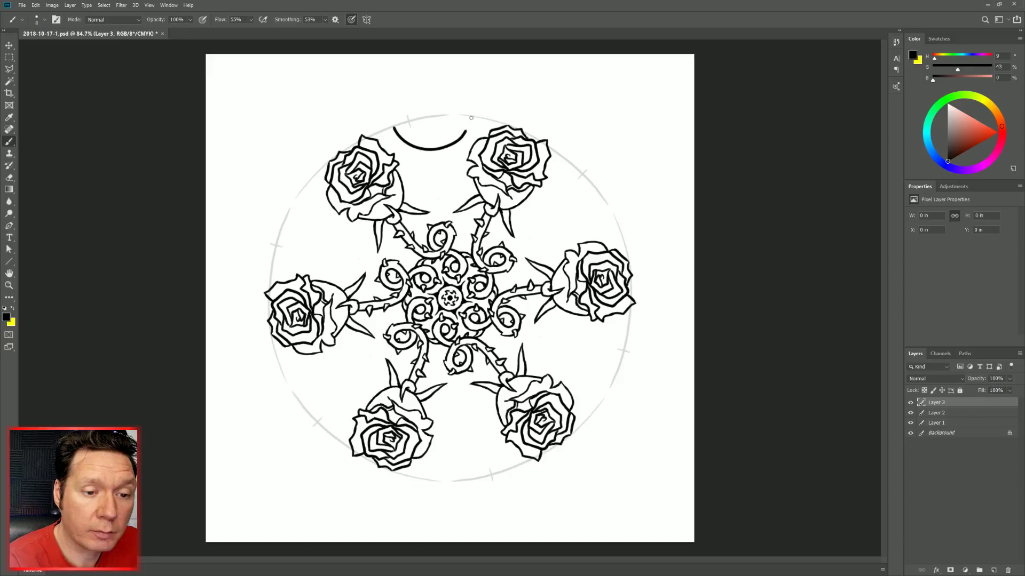
key("ctrl+z")
mouse_move(395, 127)
left_mouse_down()
mouse_move(428, 155)
mouse_move(451, 151)
mouse_move(470, 113)
left_mouse_up()
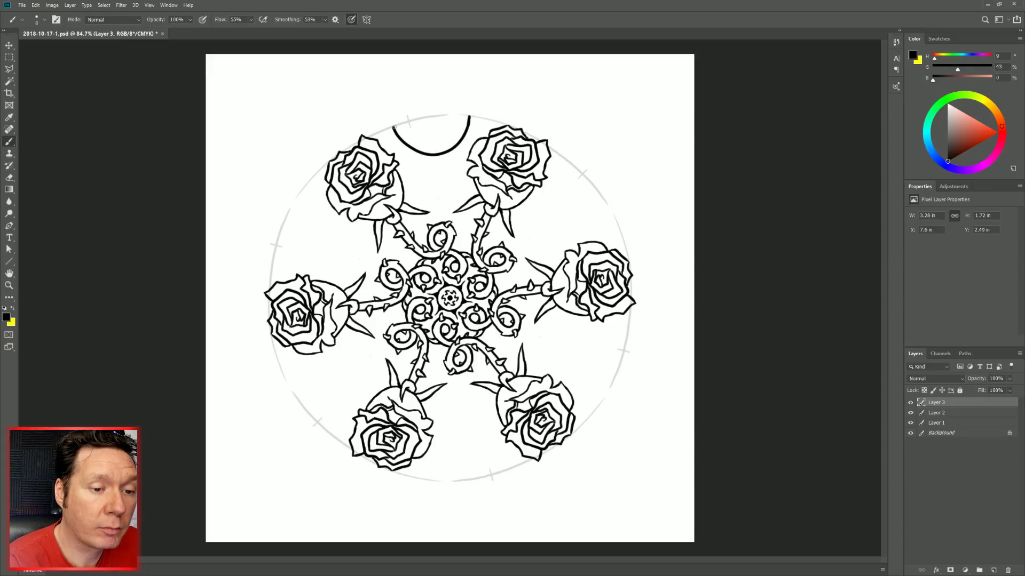
left_click_drag(392, 137, 381, 158)
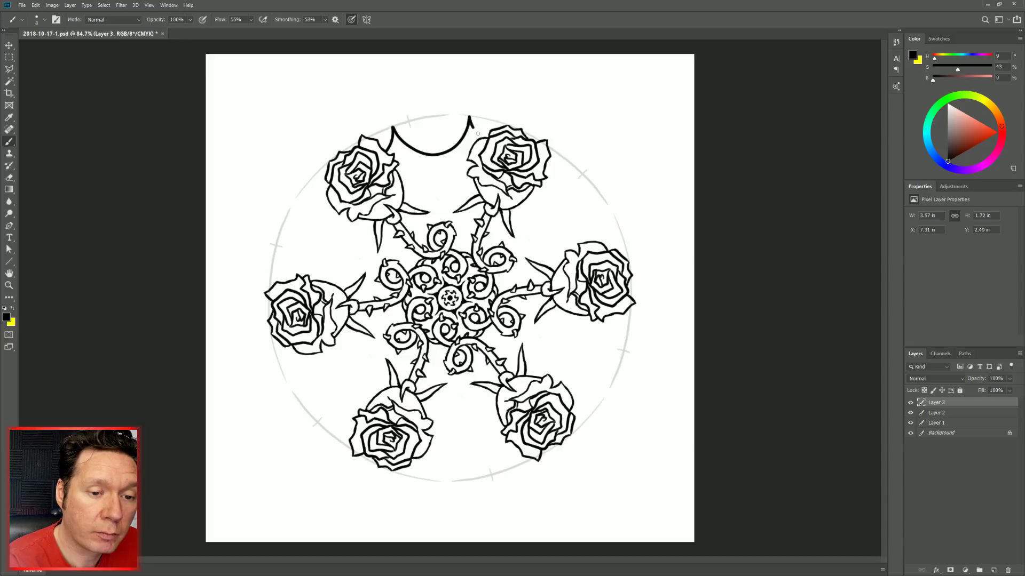
left_click_drag(469, 116, 483, 141)
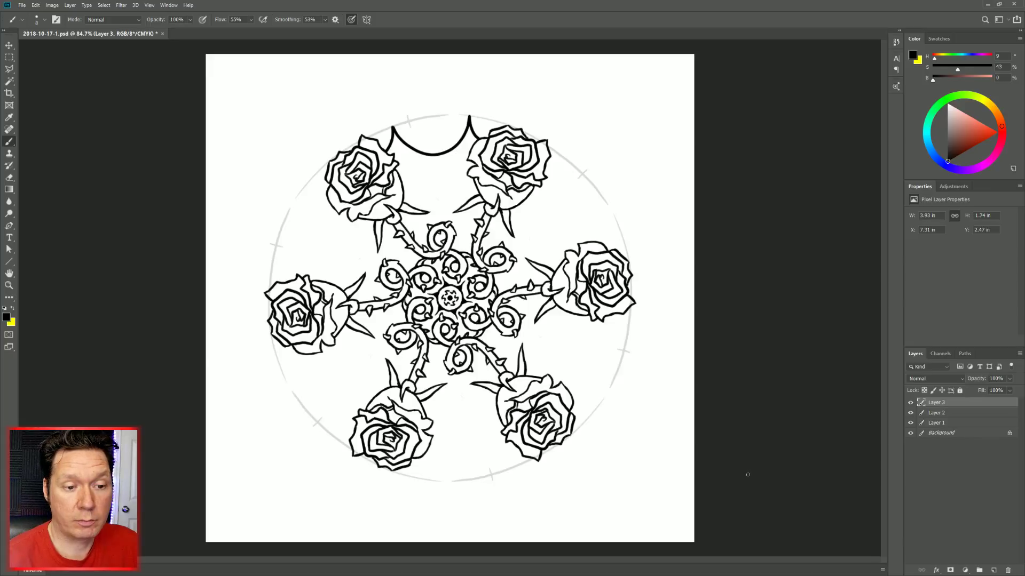
Undo the larger scallop and the clearing of Layer 3, going back until the Radial Symmetry 2 path is restored.
key("ctrl+z")
key("ctrl+z")
key("ctrl+z")
key("ctrl+z")
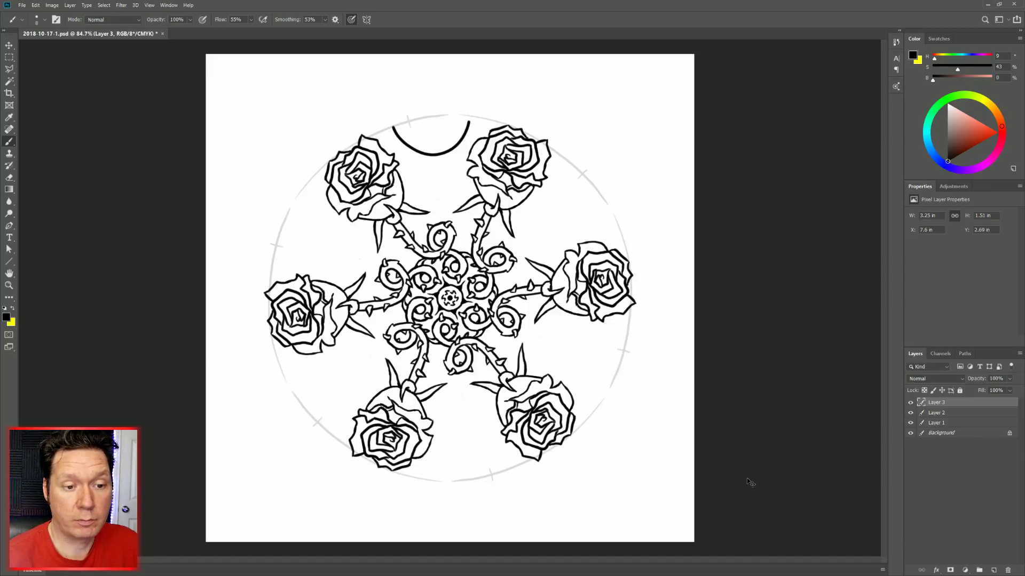
left_click(965, 354)
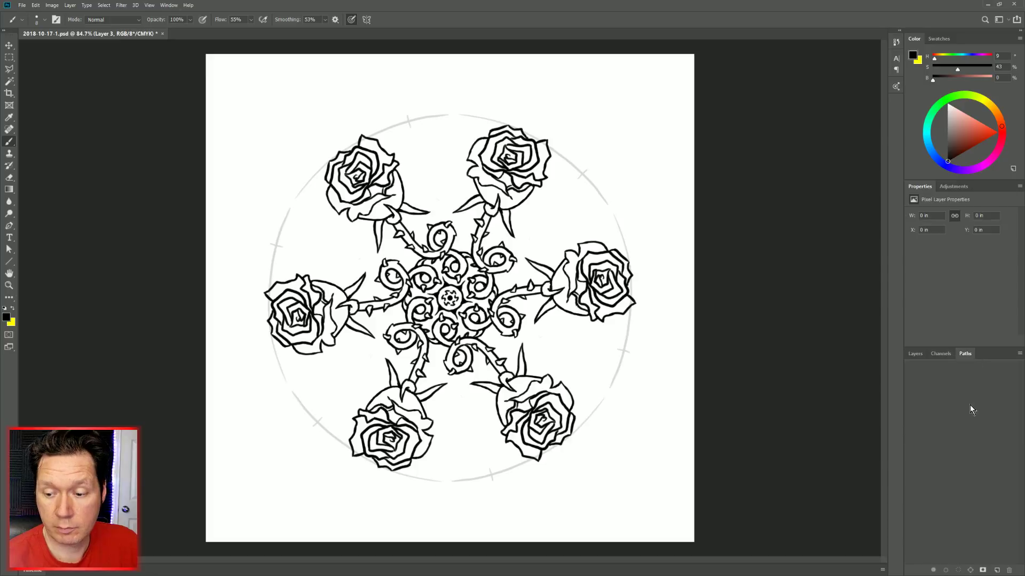
key("ctrl+shift+z")
key("ctrl+shift+z")
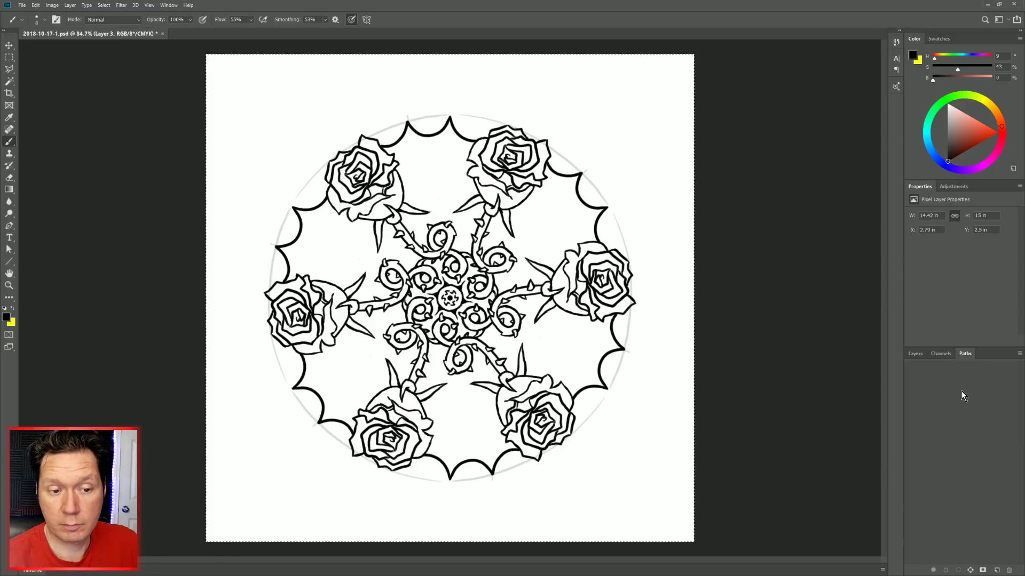
key("ctrl+d")
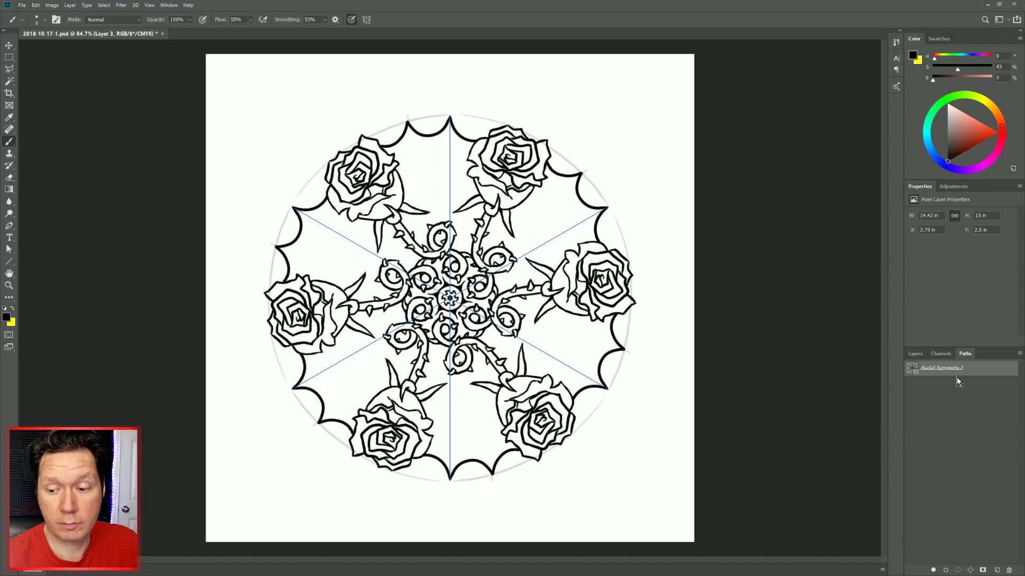
Delete Layer 3 with its scalloped border, add a new empty layer above the guide circle, and clear the selection.
key("F7")
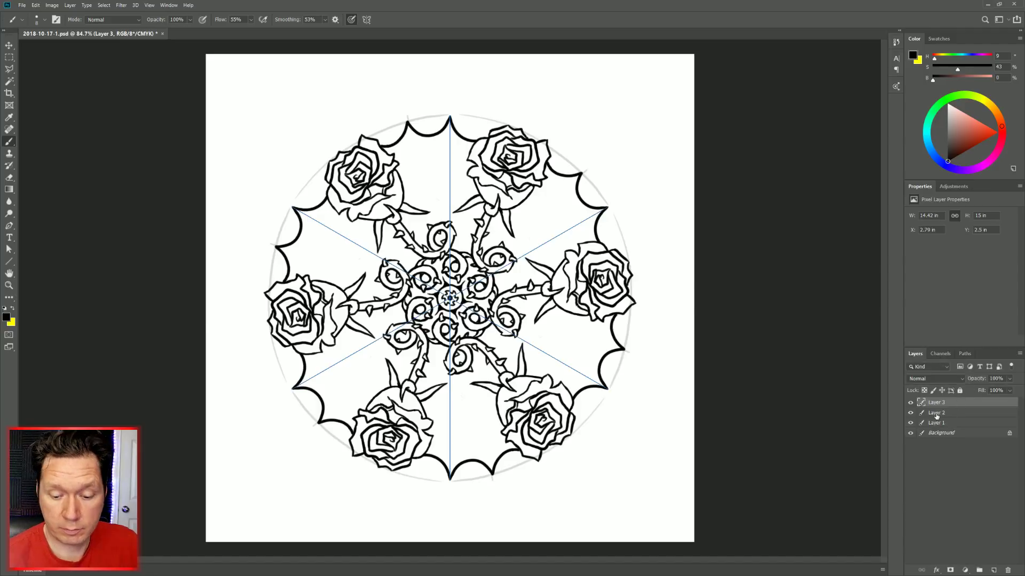
key("ctrl+a")
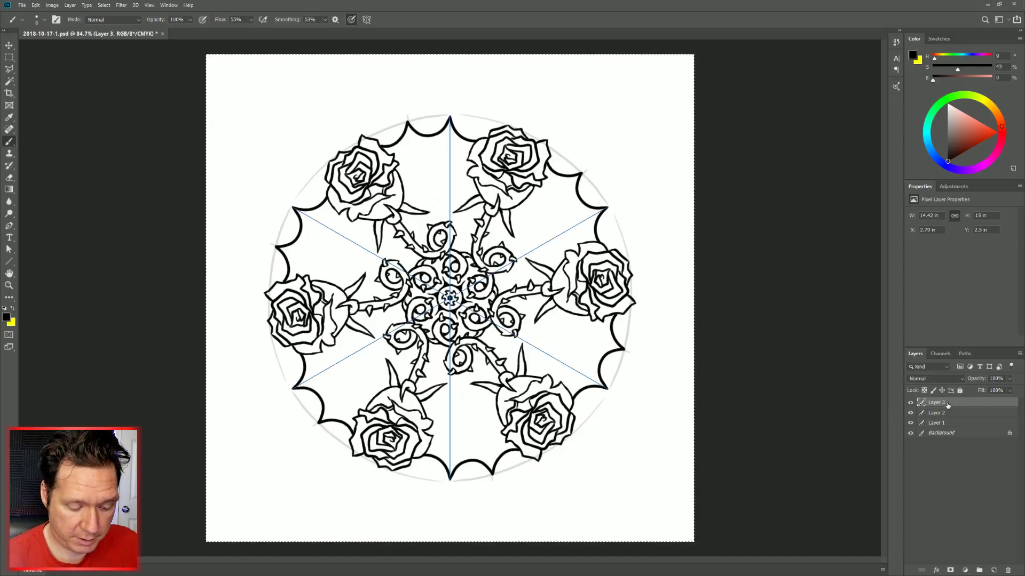
left_click(1008, 570)
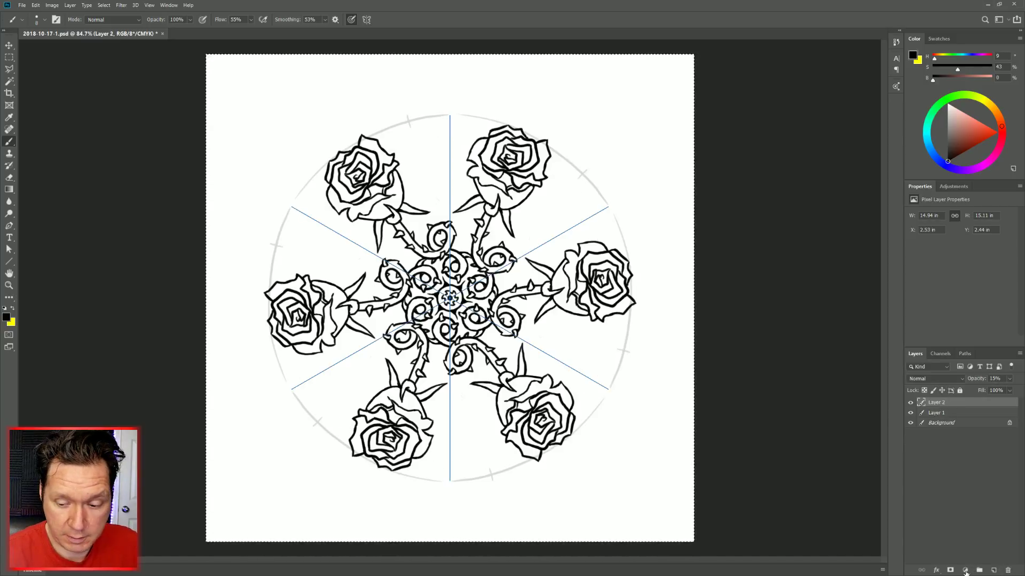
left_click(994, 570)
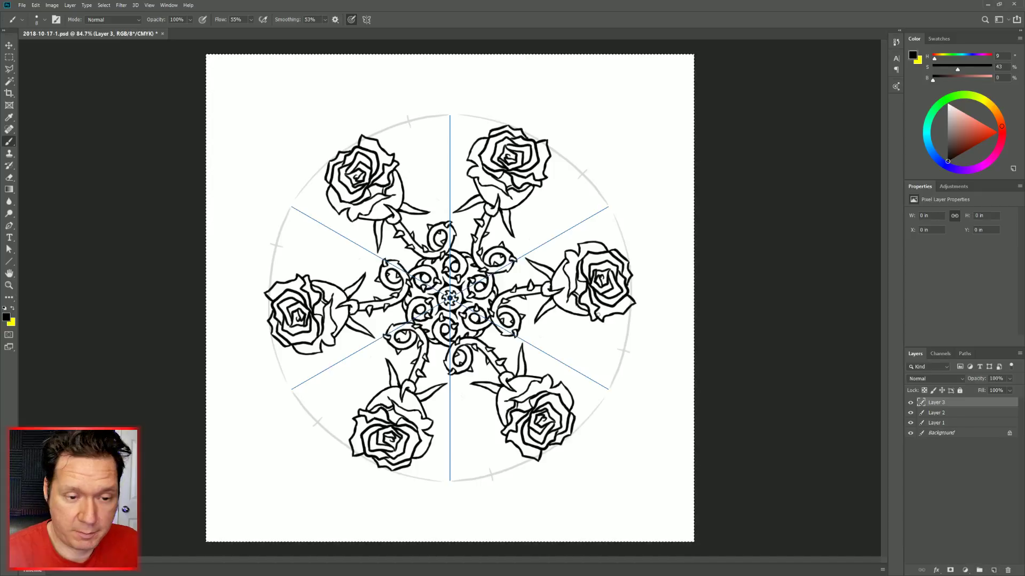
key("ctrl+d")
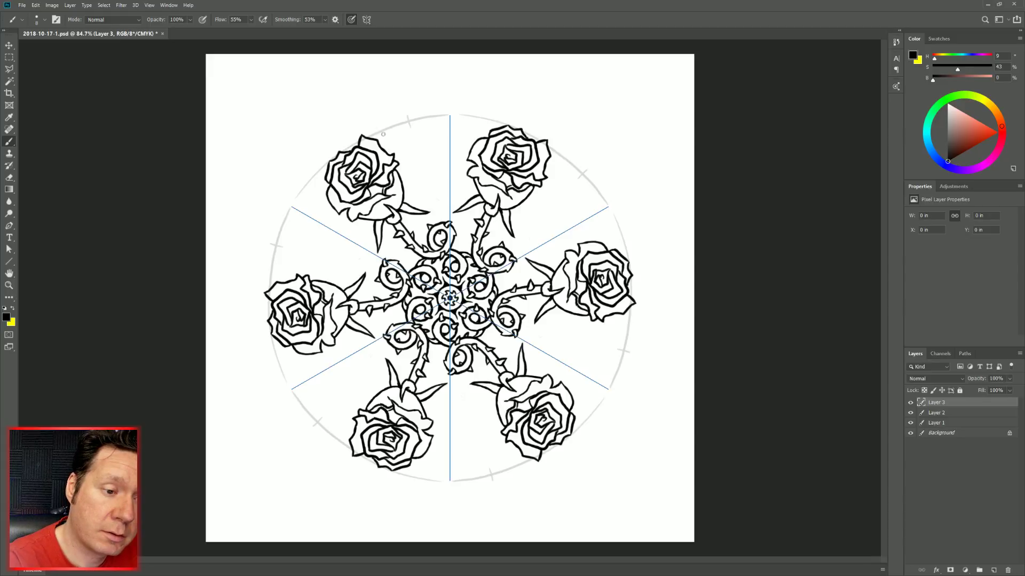
Paint and undo a trial scallop ending at the vertical symmetry line, and raise the brush smoothing to 80%.
mouse_move(381, 132)
left_mouse_down()
mouse_move(410, 150)
mouse_move(443, 135)
mouse_move(451, 116)
left_mouse_up()
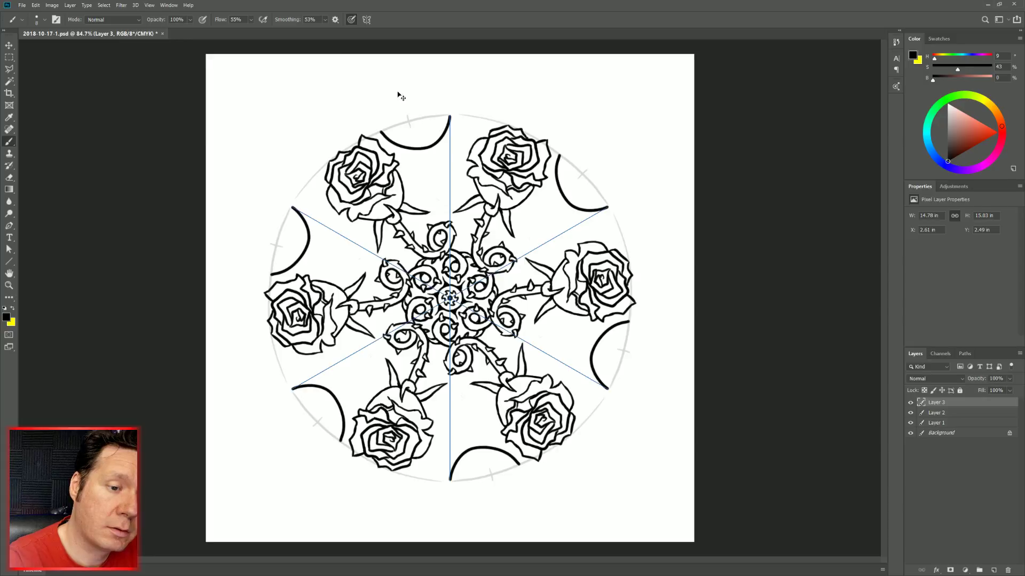
key("ctrl+z")
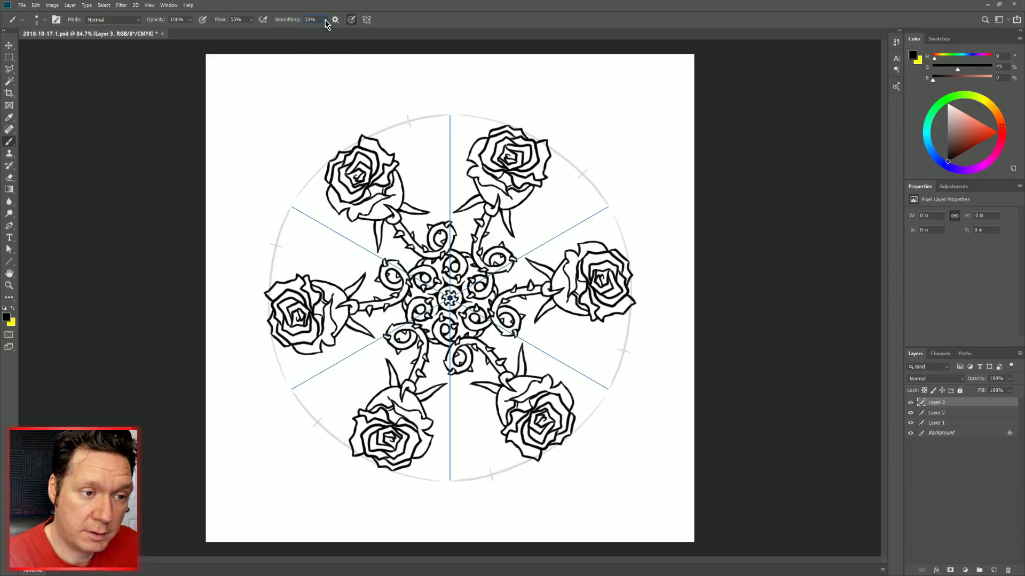
left_click_drag(337, 35, 347, 32)
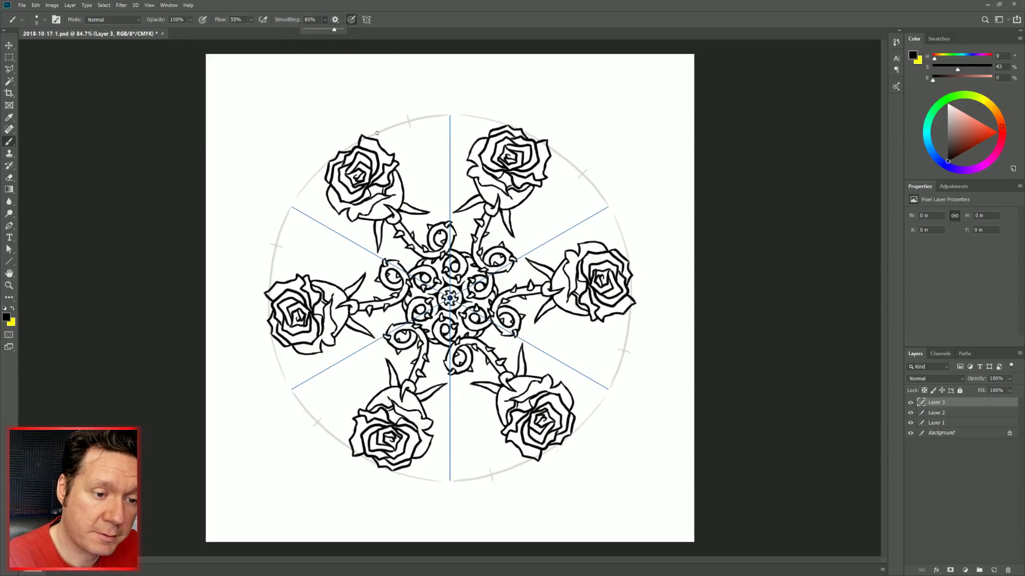
Paint a scallop between the two upper roses ending at the vertical symmetry line, with a short arc joining its tip to the neighbouring rose.
mouse_move(377, 133)
left_mouse_down()
mouse_move(394, 151)
mouse_move(426, 151)
mouse_move(444, 137)
mouse_move(451, 109)
mouse_move(465, 139)
left_mouse_up()
key("ctrl+z")
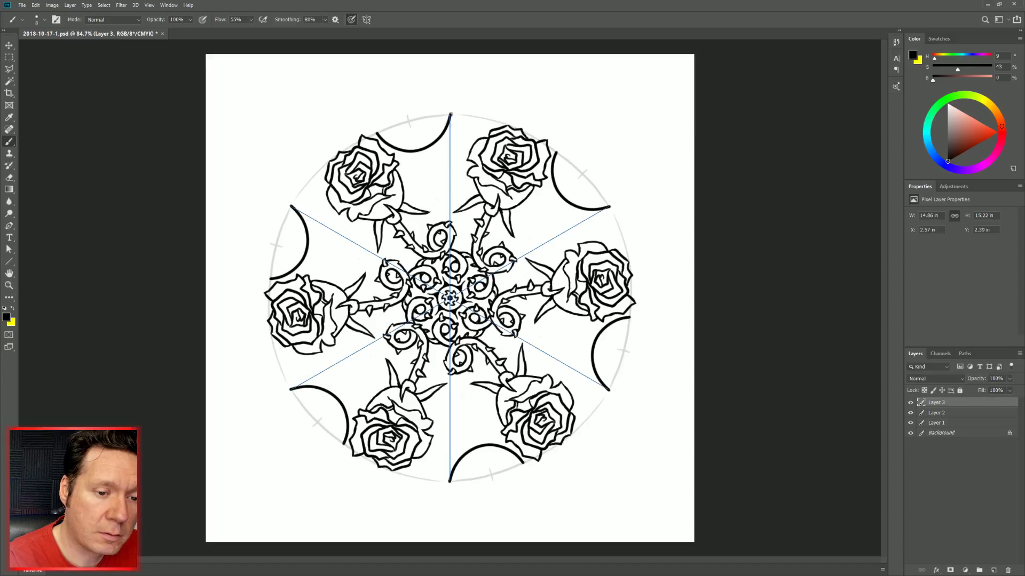
left_click_drag(450, 116, 469, 151)
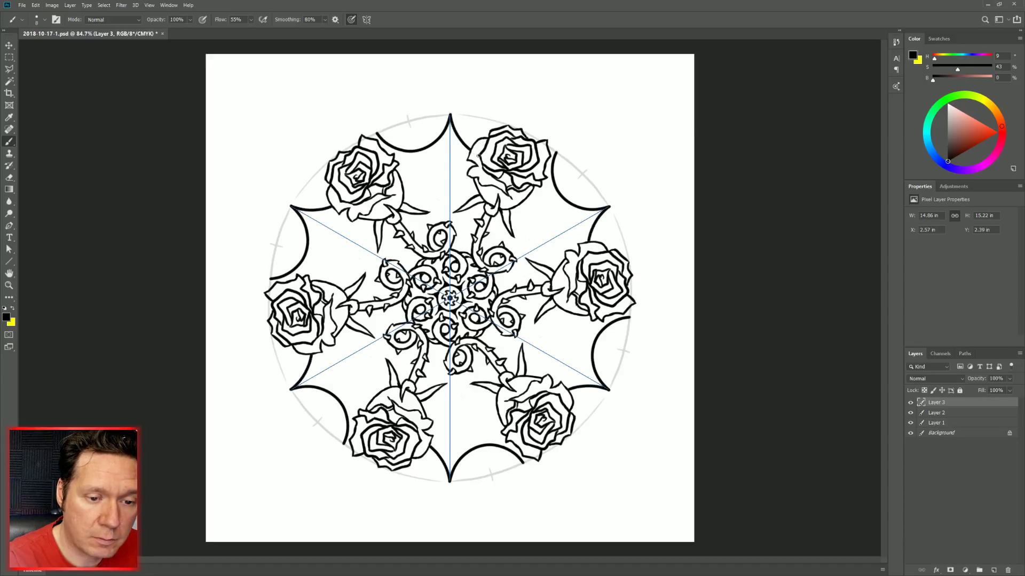
key("ctrl+z")
mouse_move(451, 116)
left_mouse_down()
mouse_move(477, 148)
mouse_move(451, 127)
mouse_move(474, 156)
left_mouse_up()
key("ctrl+z")
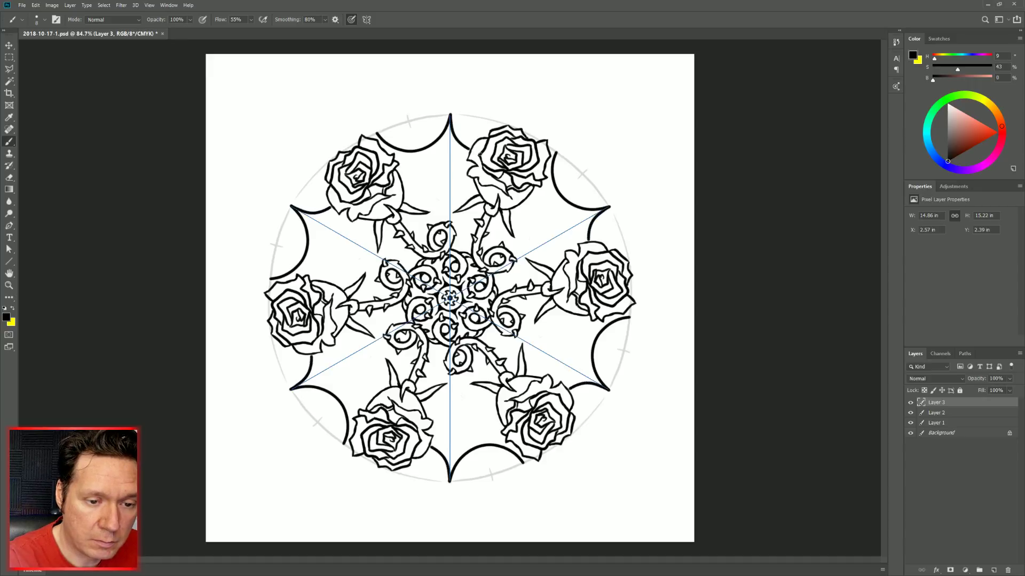
key("ctrl+z")
left_click_drag(450, 114, 477, 152)
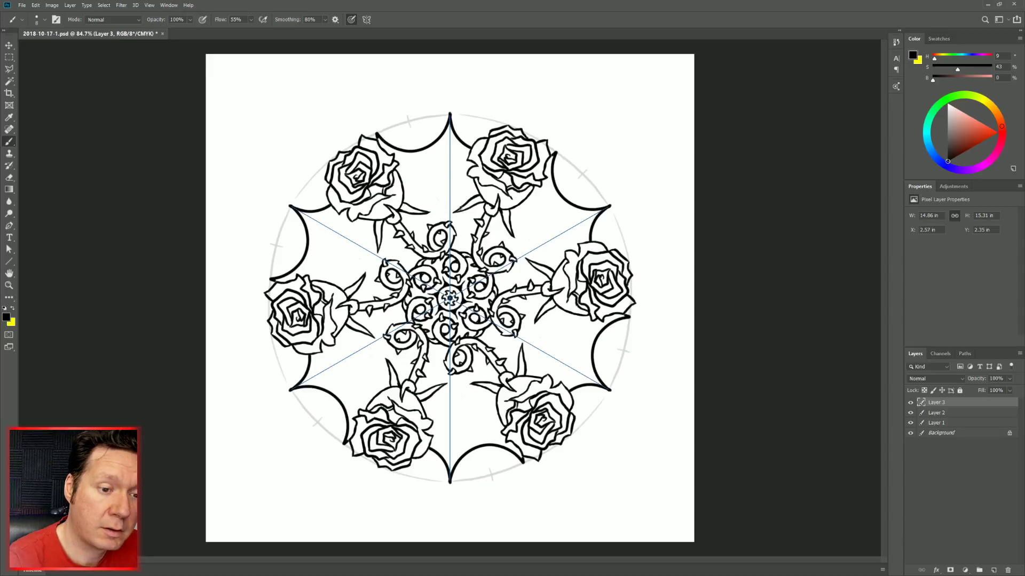
Set the brush smoothing to 10% and erase the overshooting ends of the scallop tips on Layer 3.
left_click(310, 19)
type("1")
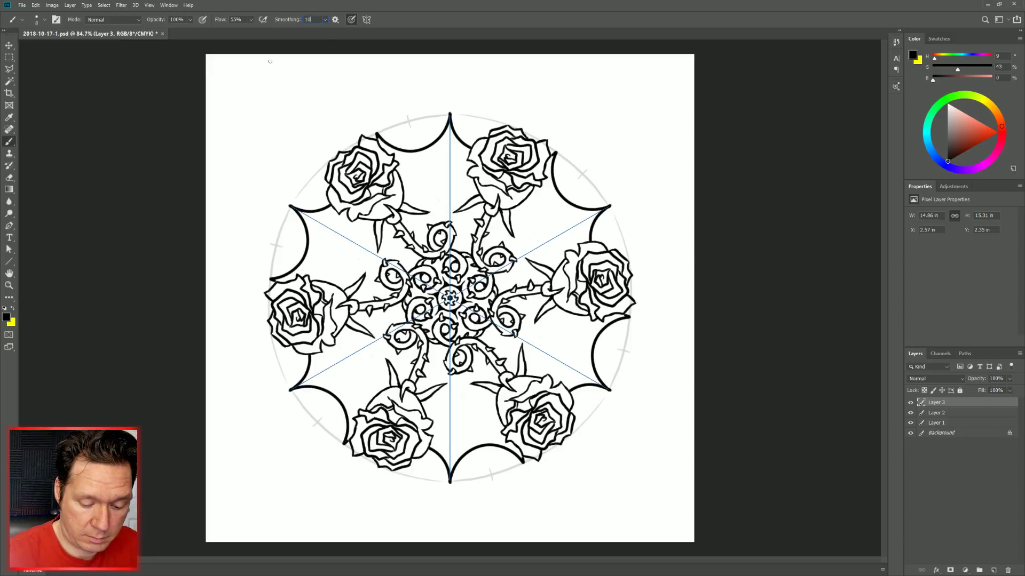
type("0")
key("Return")
key("e")
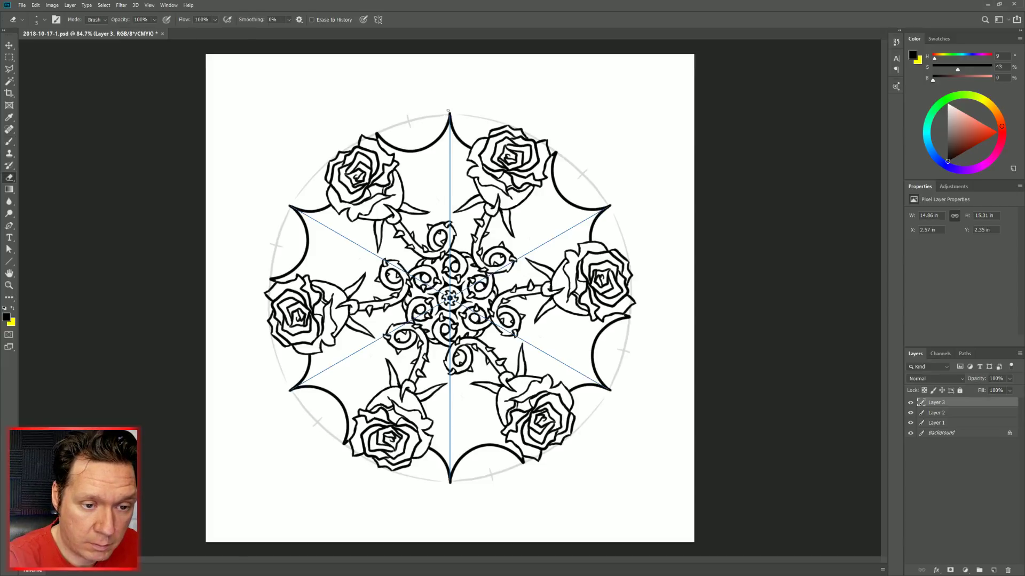
left_click(449, 111)
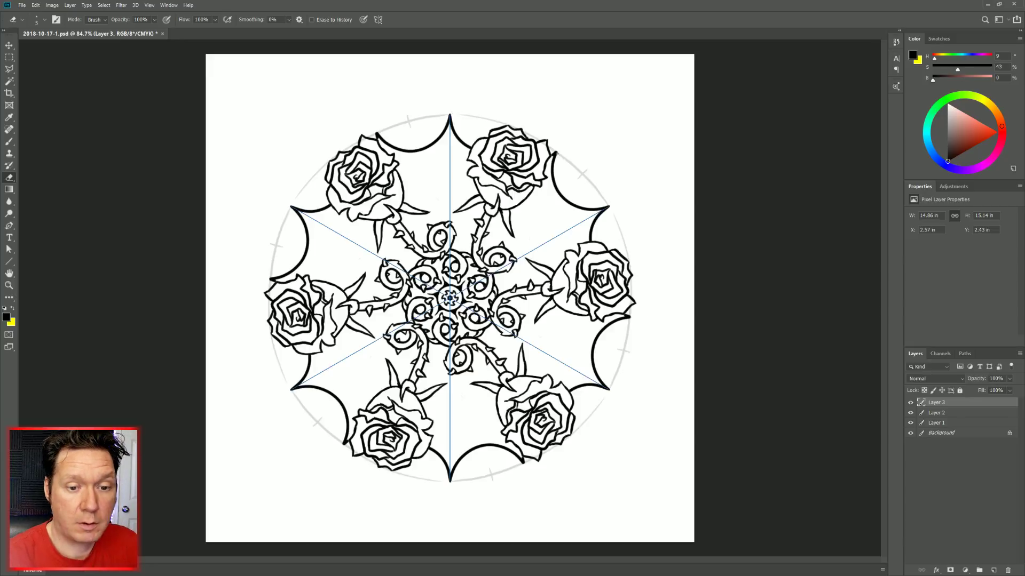
left_click(558, 155)
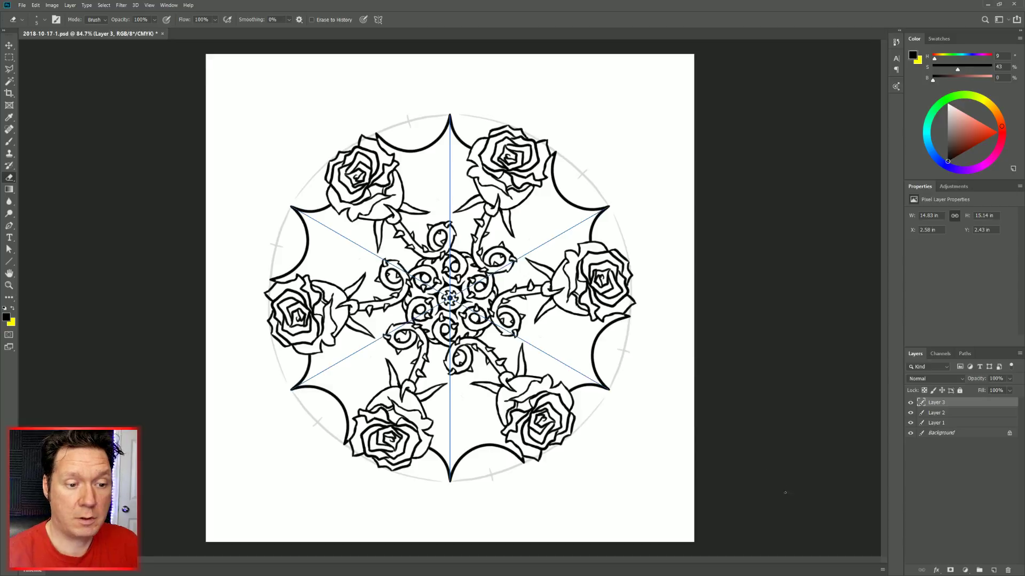
Paint a straight spoke along the vertical symmetry line from the scallop tip down to the central vines, redoing it until it is straight.
key("b")
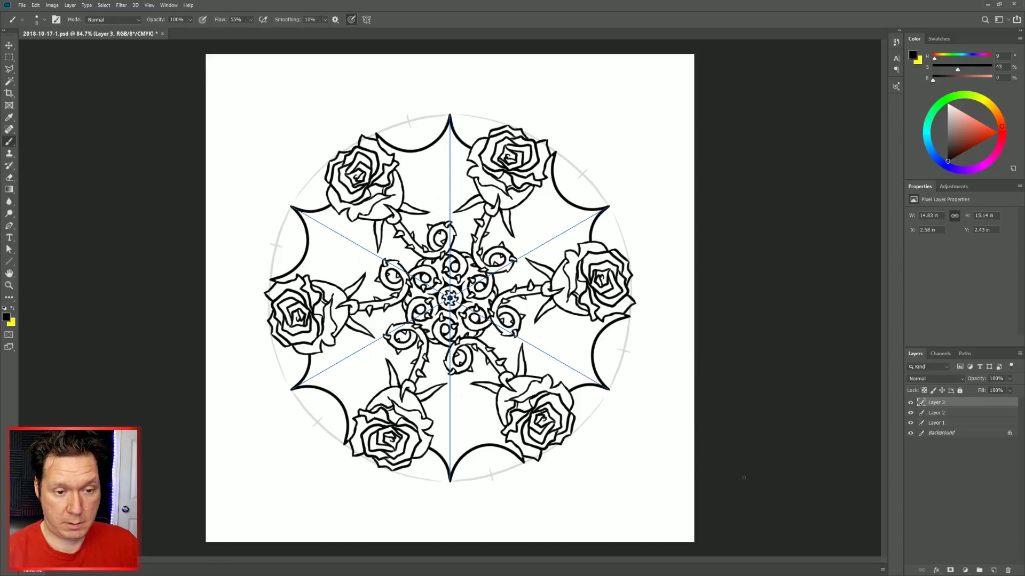
left_click_drag(450, 115, 450, 226)
key("ctrl+z")
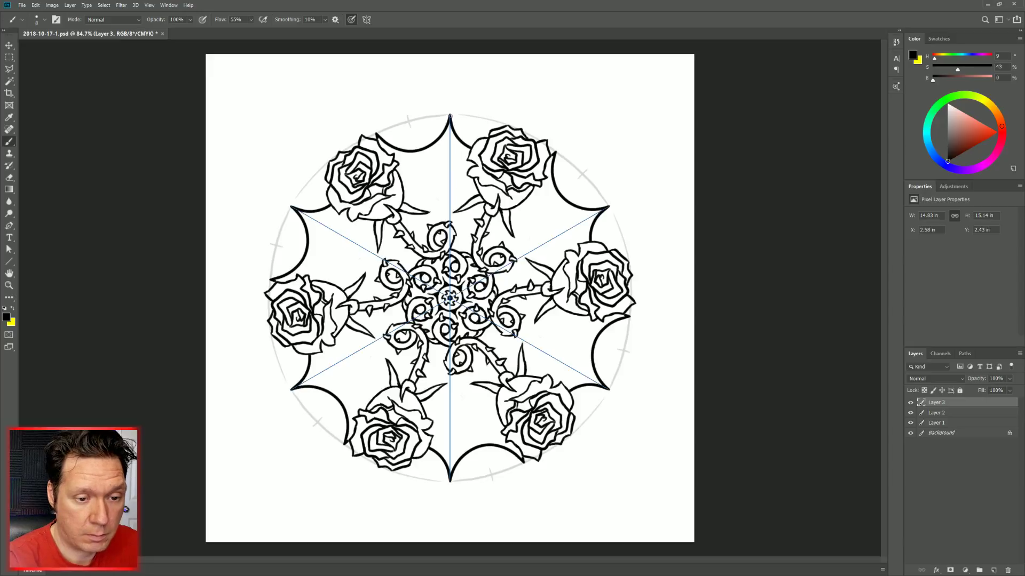
left_click_drag(450, 116, 452, 224)
key("ctrl+z")
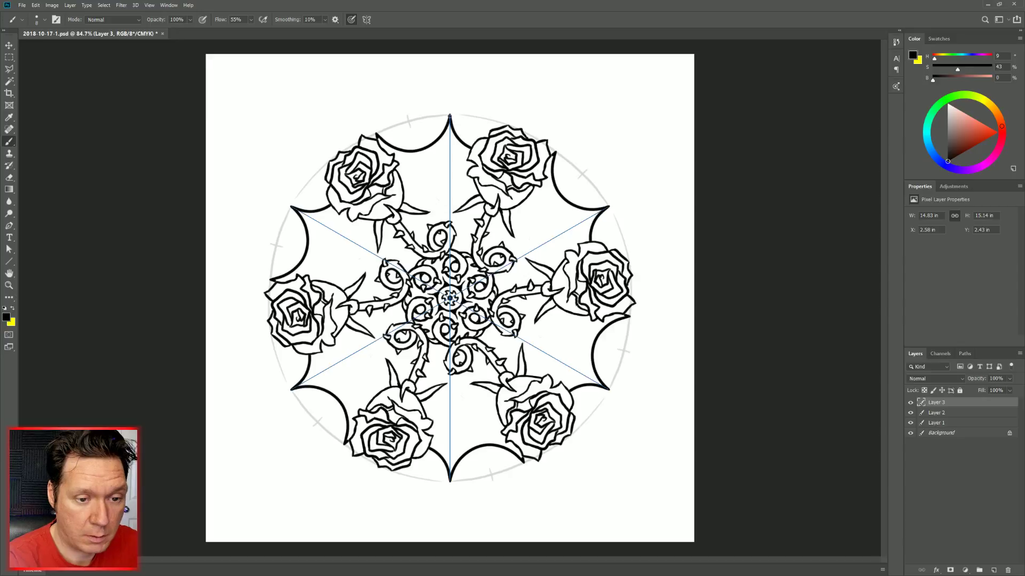
left_click_drag(450, 116, 451, 224)
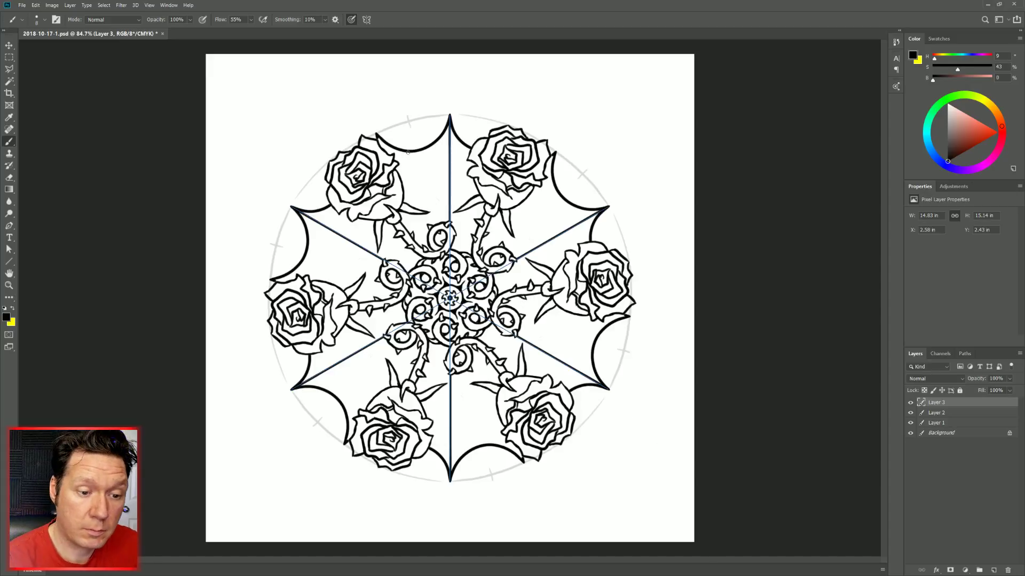
Try to paint short spoke segments between the rose and the central vines, in line with the scallop tip beside the rose.
left_click_drag(377, 137, 386, 154)
key("ctrl+z")
left_click_drag(402, 211, 421, 245)
key("ctrl+z")
left_click_drag(404, 210, 425, 247)
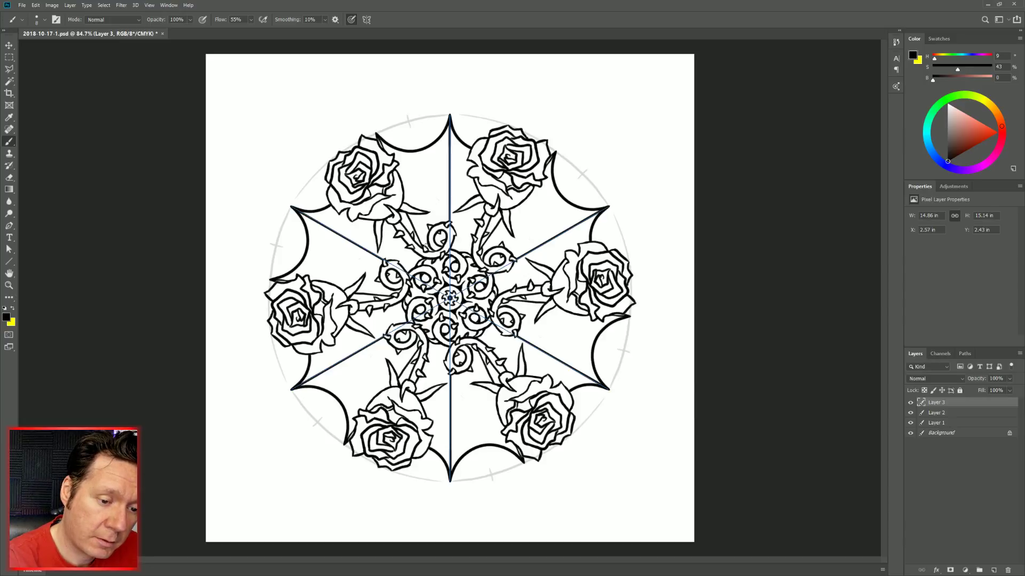
key("ctrl+z")
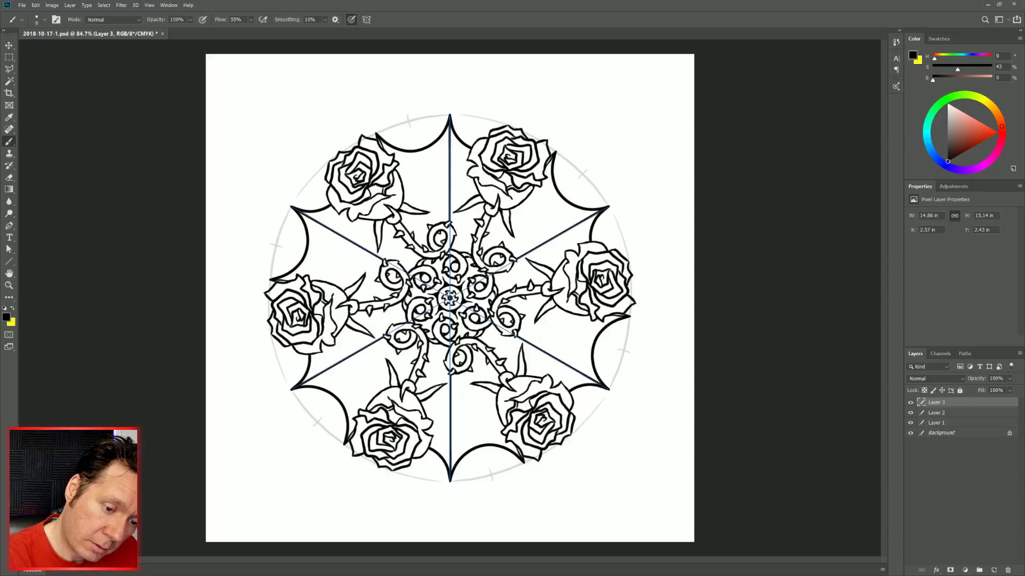
Add a new layer and paint a straight spoke from the scallop tip beside the upper rose to the mandala's centre.
left_click(993, 570)
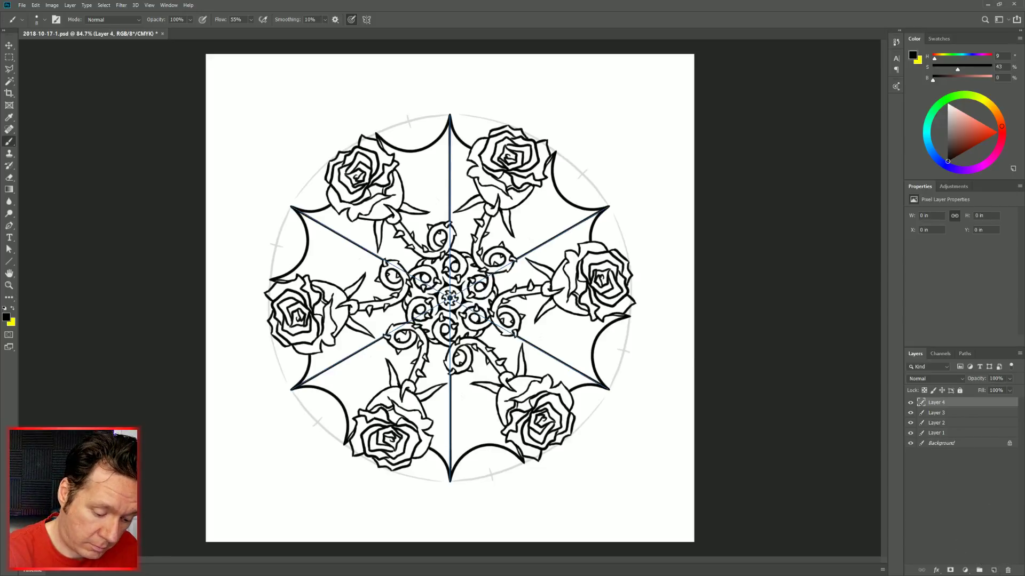
left_click(450, 299)
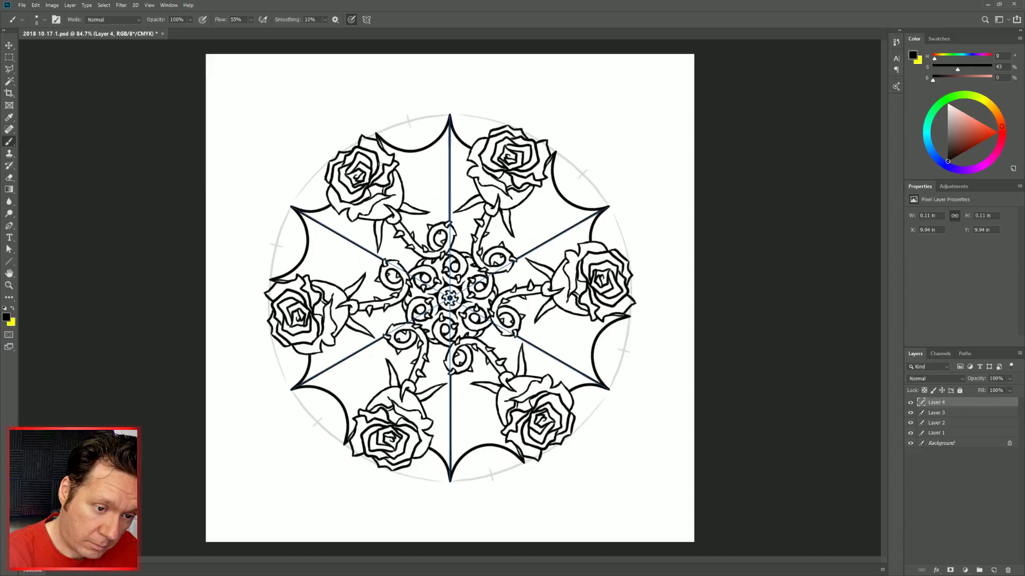
left_click(378, 137)
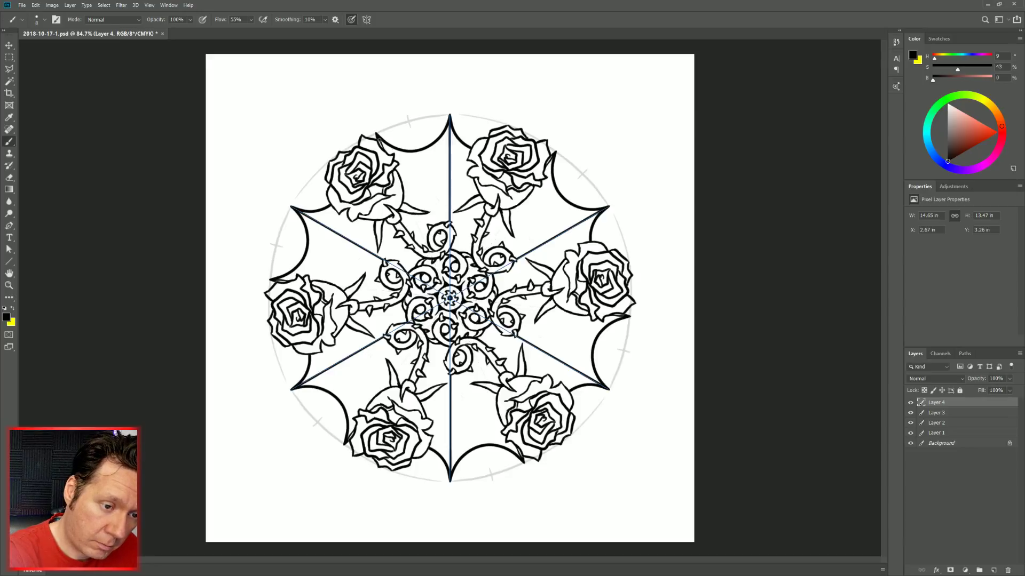
left_click_drag(378, 137, 449, 298)
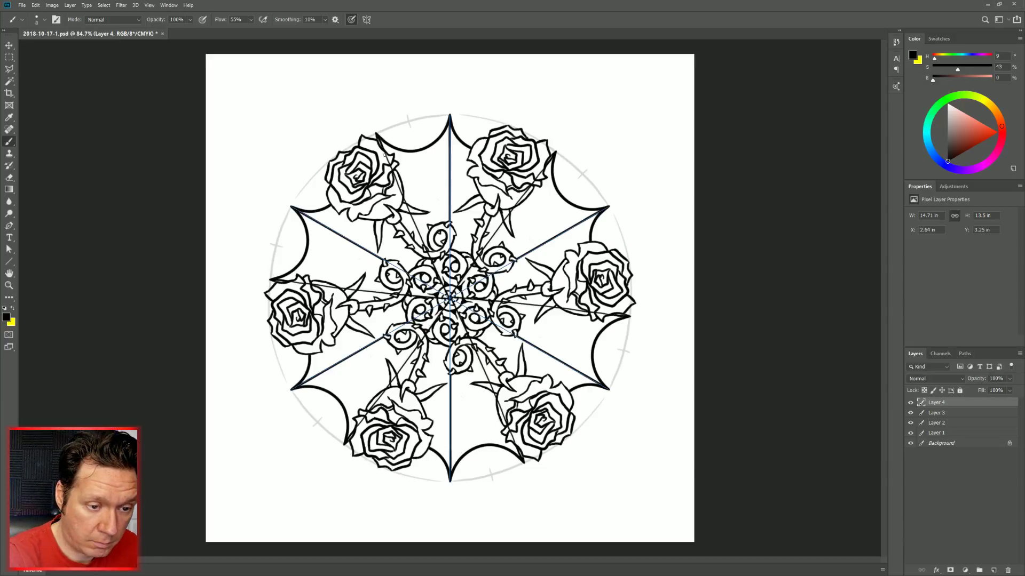
left_click_drag(385, 155, 451, 300)
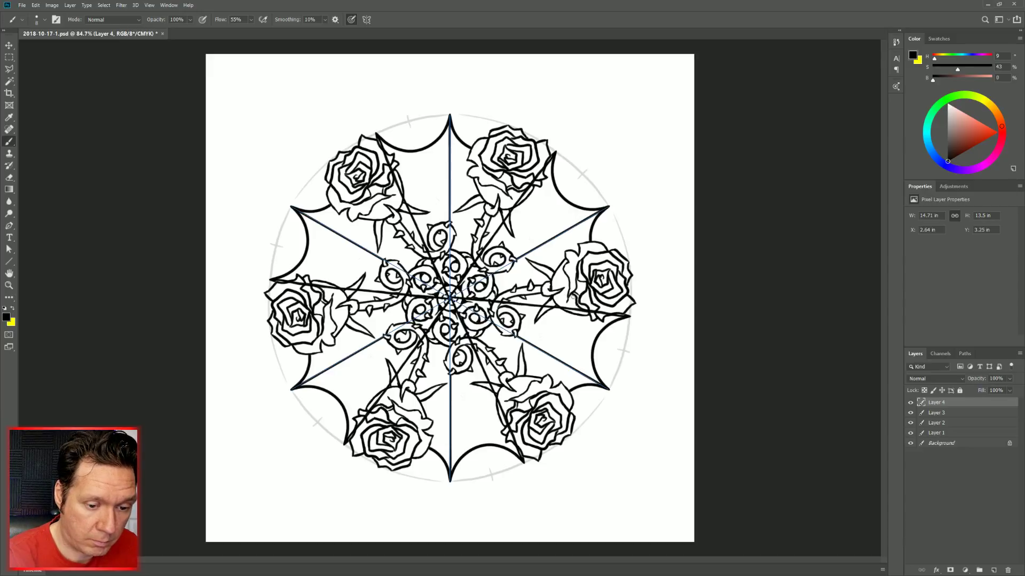
Enlarge the eraser to size 10 and erase the parts of the new spokes that cross the roses, stems and central vines.
key("e")
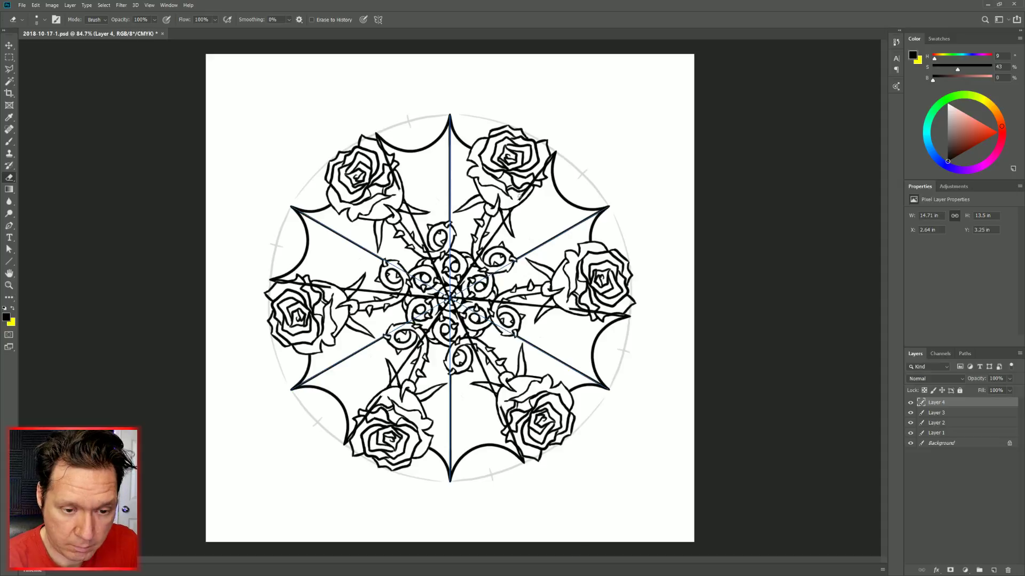
key("bracketright")
key("bracketright")
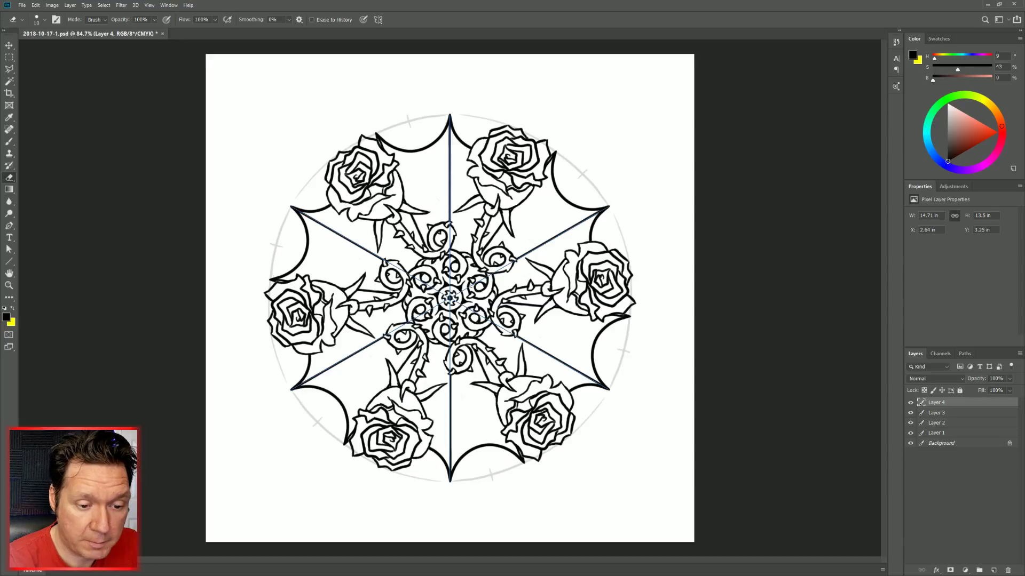
Paint a second, inner row of web scallops between the roses, meeting at the straight spokes.
key("b")
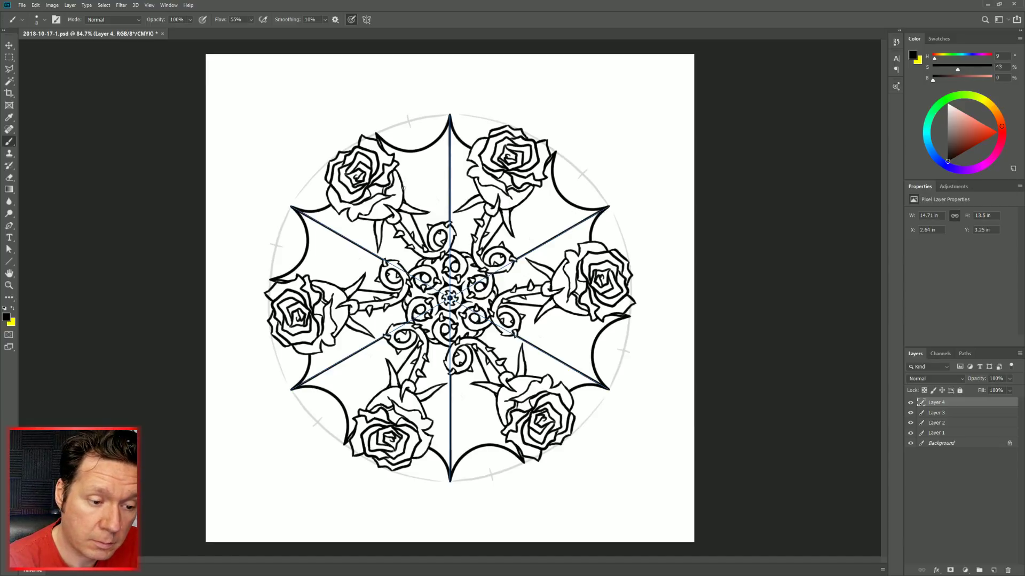
mouse_move(404, 189)
left_mouse_down()
mouse_move(437, 194)
mouse_move(457, 174)
mouse_move(449, 182)
mouse_move(460, 195)
mouse_move(481, 189)
mouse_move(450, 182)
mouse_move(478, 197)
left_mouse_up()
key("ctrl+z")
key("ctrl+z")
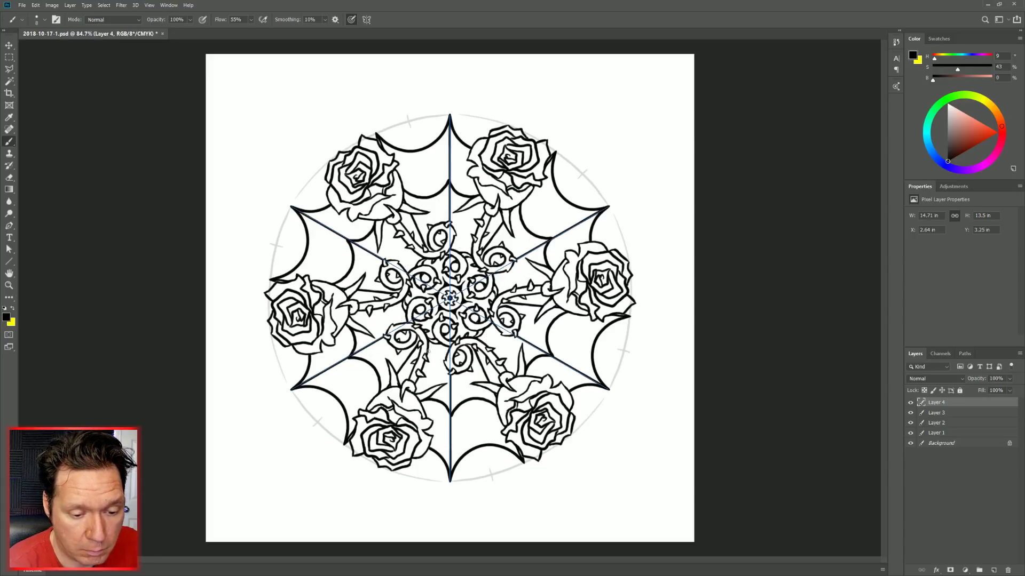
left_click_drag(434, 350, 445, 355)
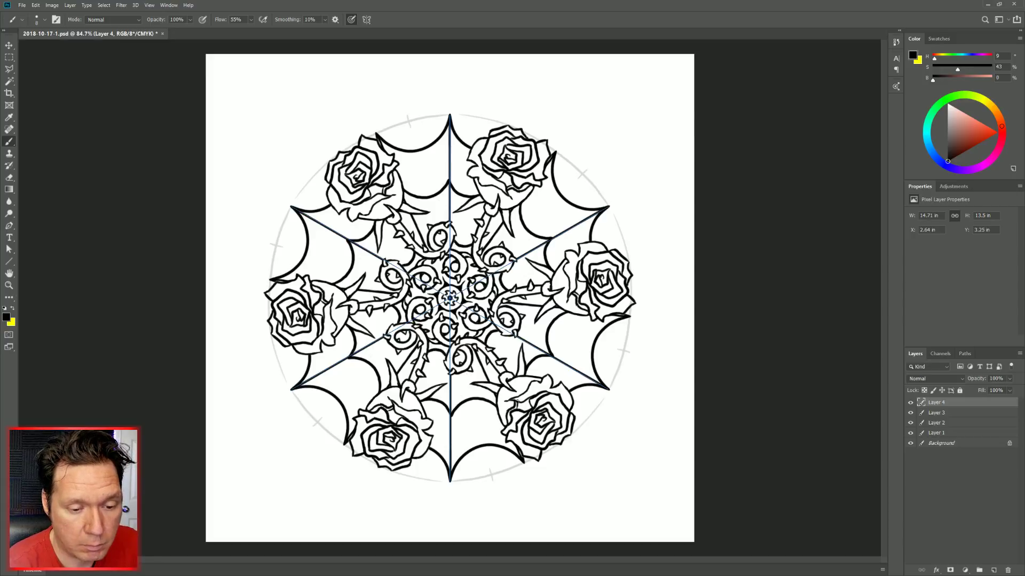
Raise the brush smoothing to 64% and repaint the short inner arcs that join the spokes to the neighbouring roses.
left_click(324, 19)
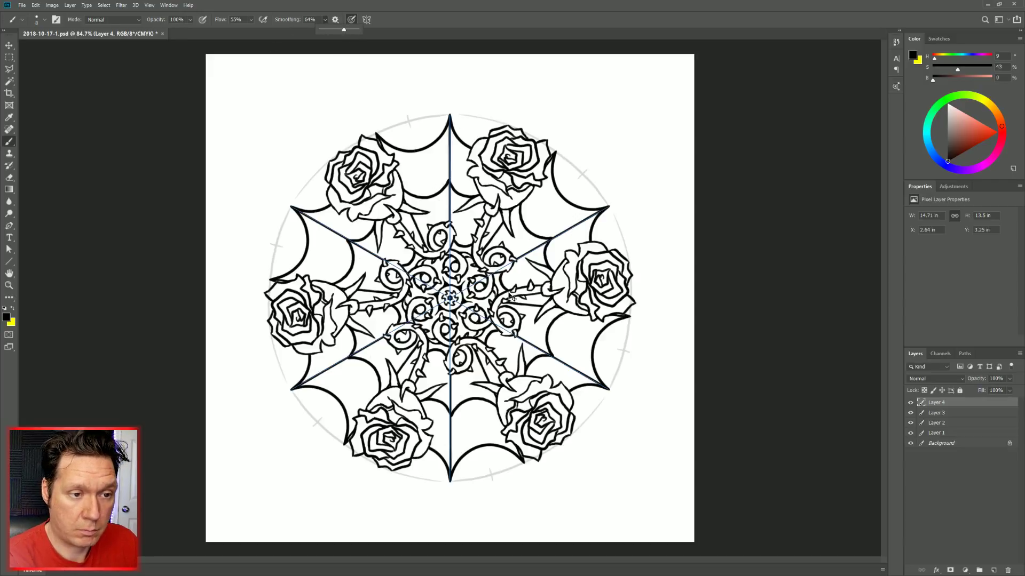
left_click(449, 411)
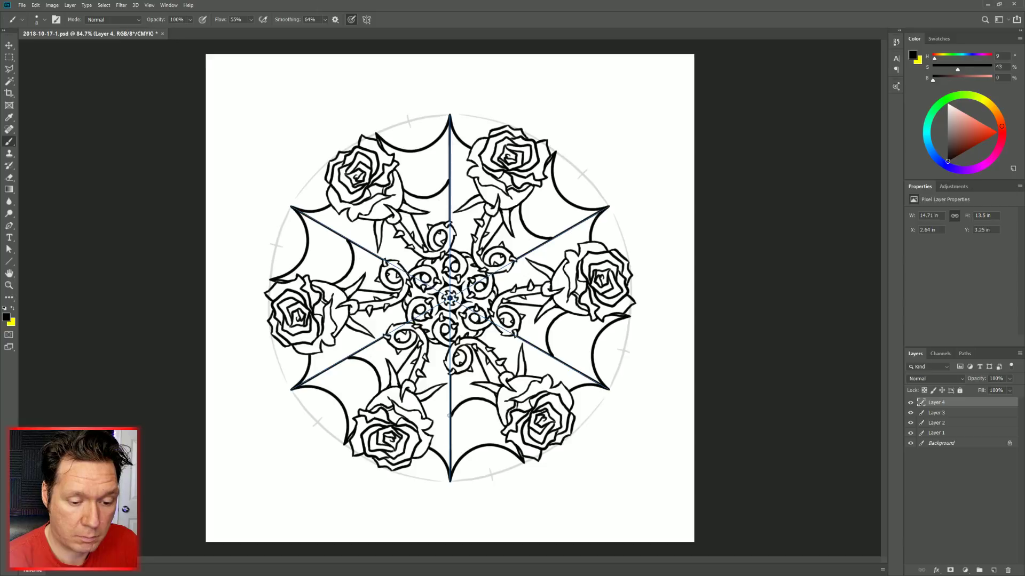
mouse_move(450, 417)
left_mouse_down()
mouse_move(432, 399)
mouse_move(443, 407)
mouse_move(415, 405)
left_mouse_up()
key("ctrl+z")
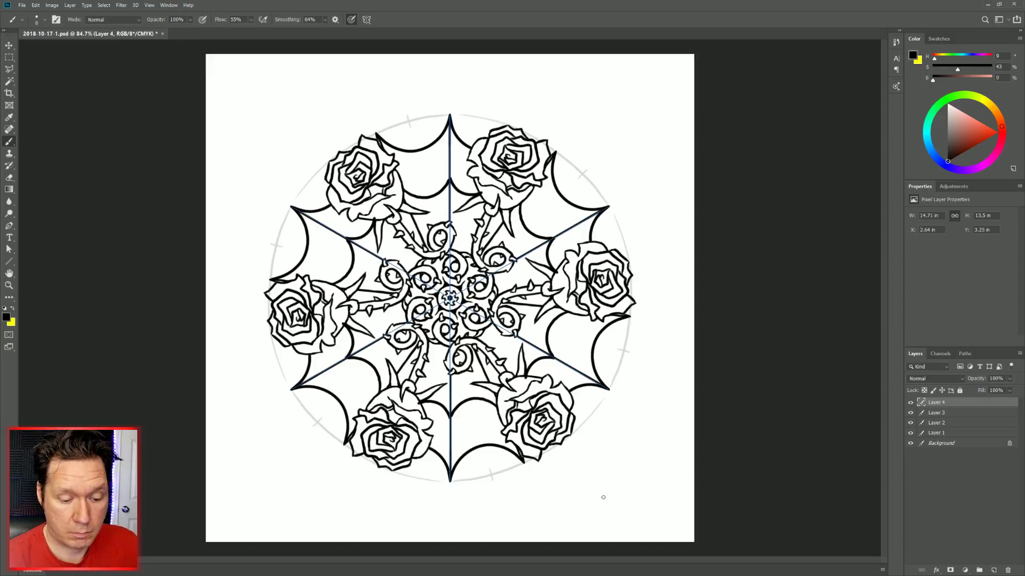
key("e")
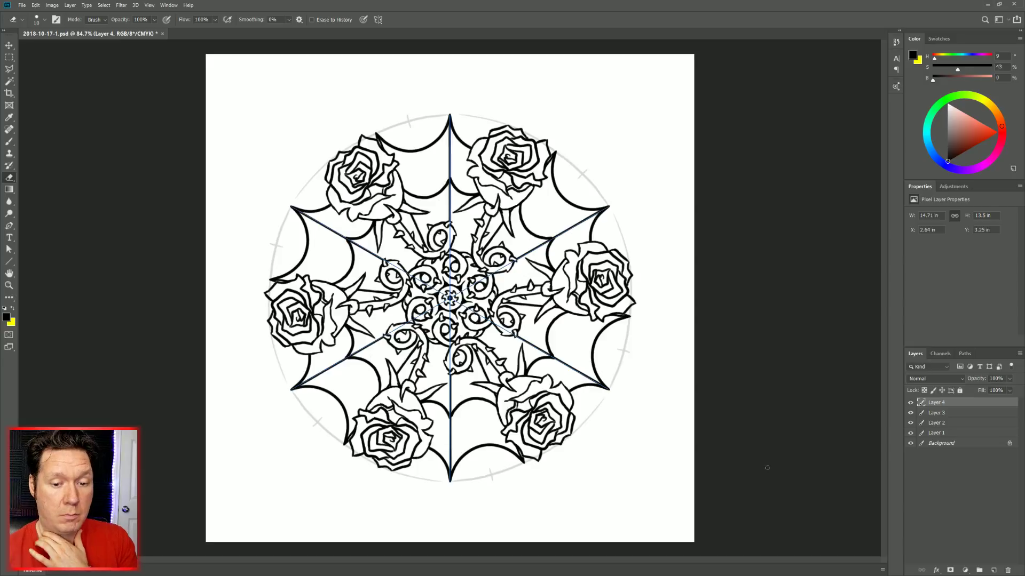
Disable the Radial Symmetry 2 symmetry path.
left_click(965, 354)
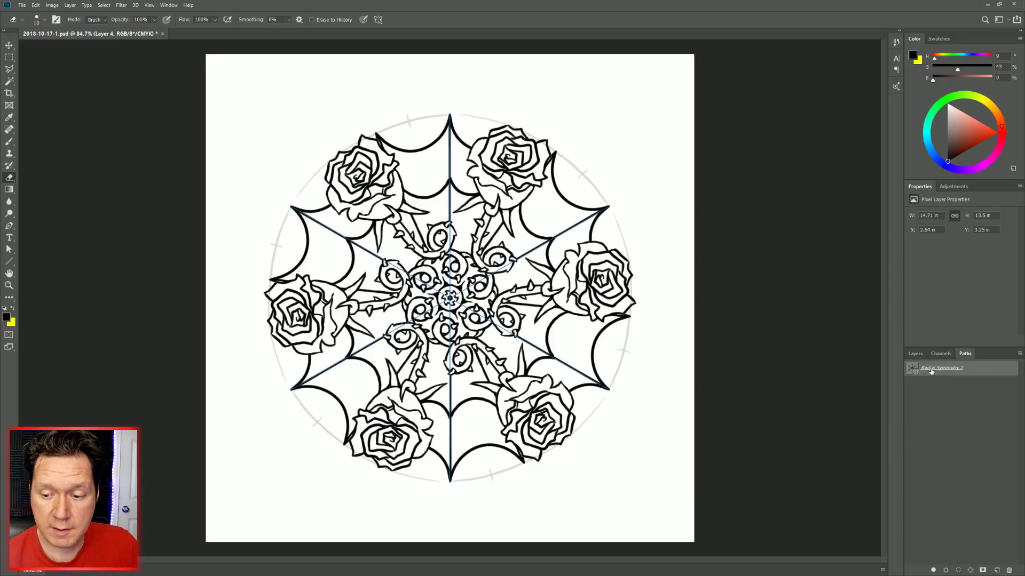
right_click(936, 370)
left_click(950, 430)
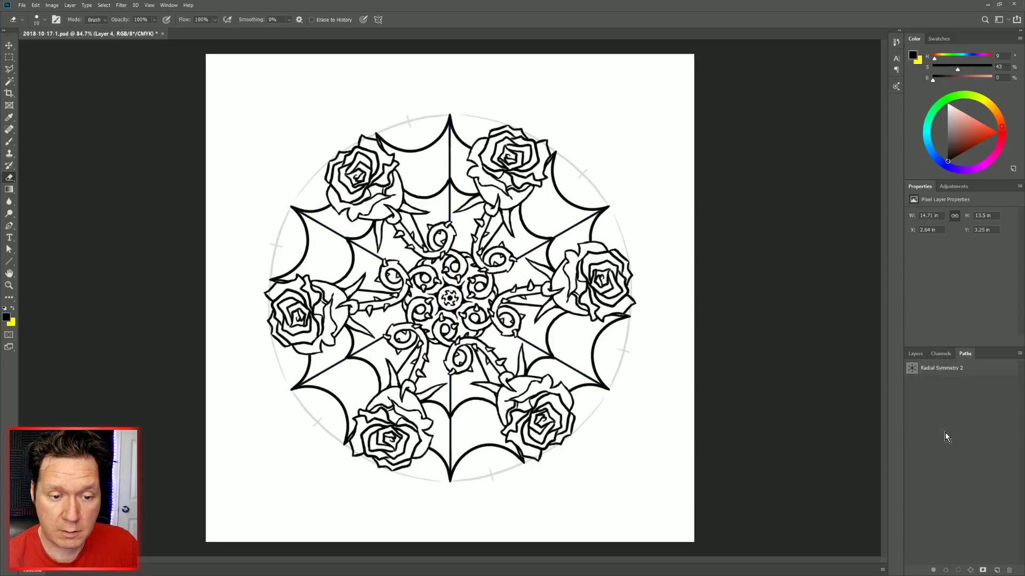
Hide and delete Layer 2 with the grey guide circle.
left_click(914, 354)
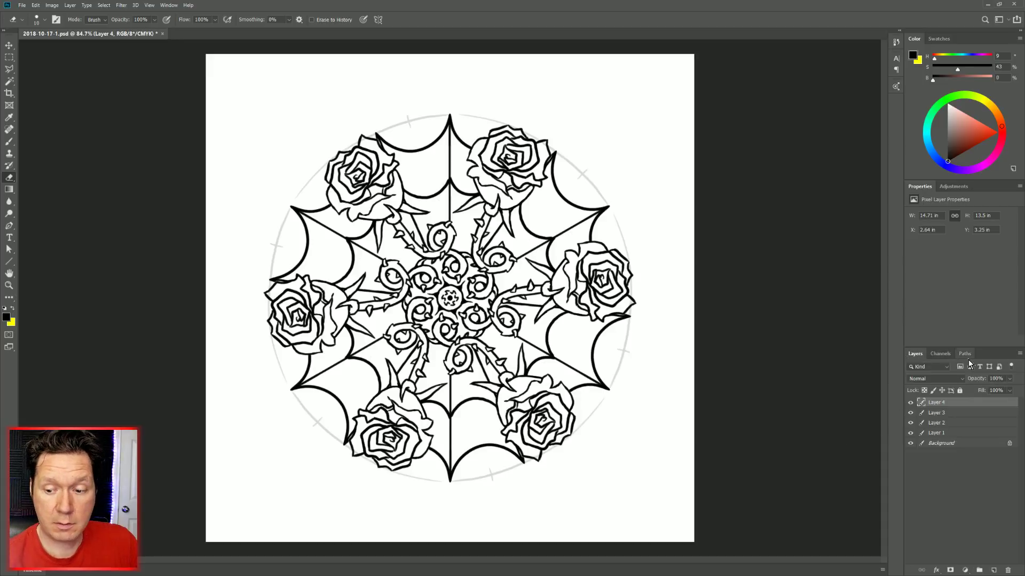
left_click(942, 421)
left_click(910, 422)
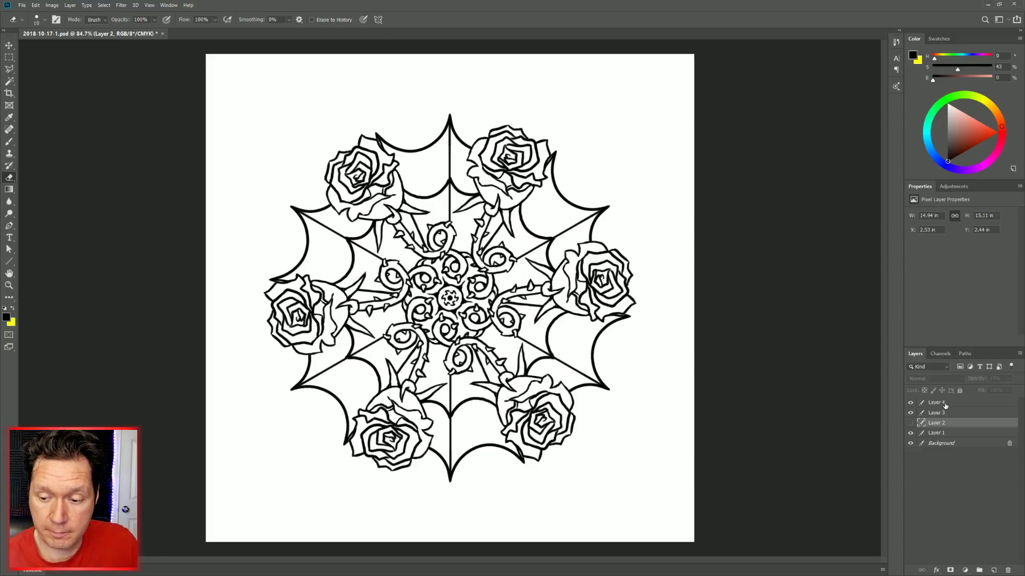
left_click(1007, 570)
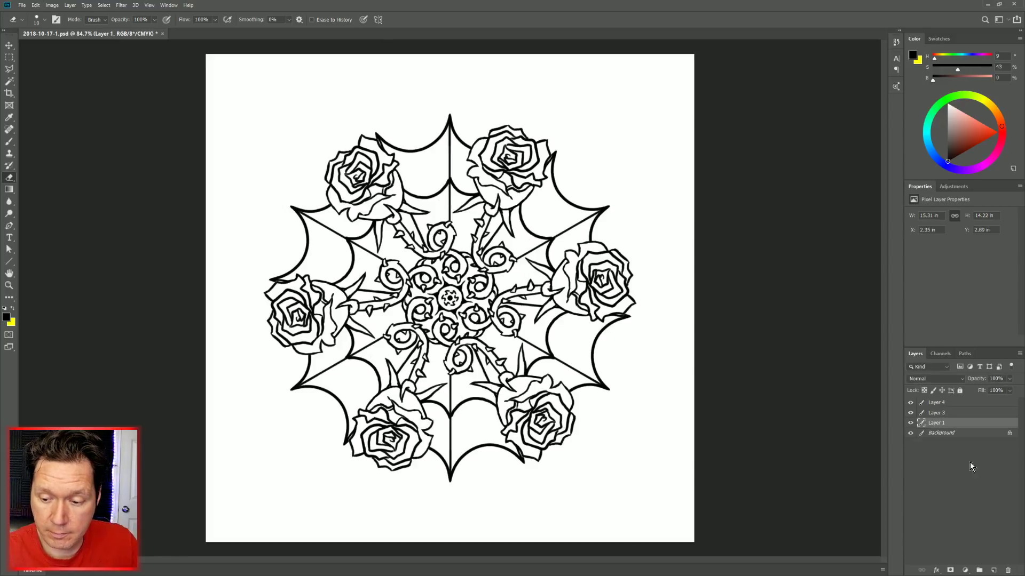
Merge Layer 4 and Layer 3 down into Layer 1, save the document, and switch back to the Brush tool.
left_click(947, 405)
key("ctrl+e")
key("ctrl+e")
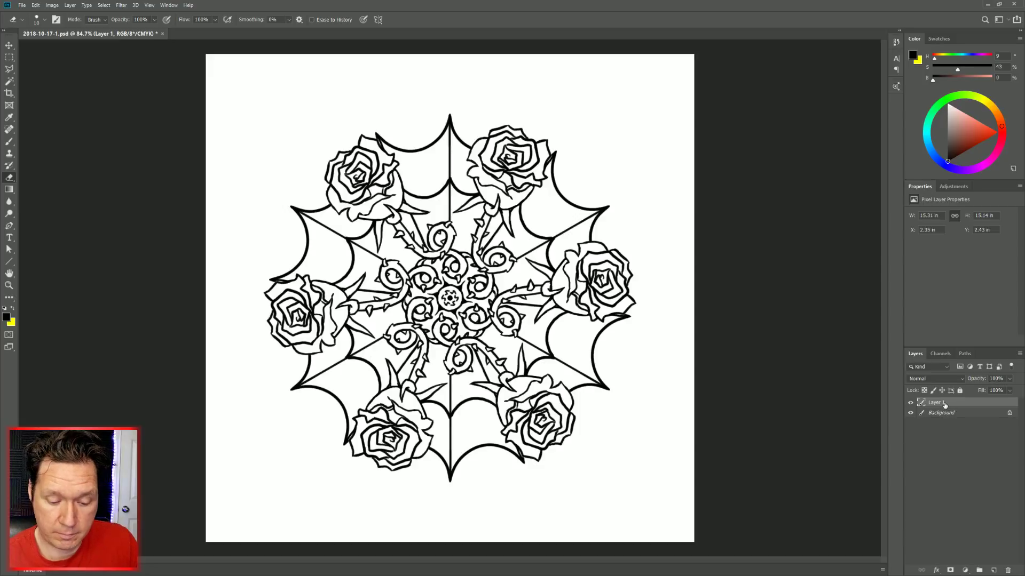
key("ctrl+s")
key("b")
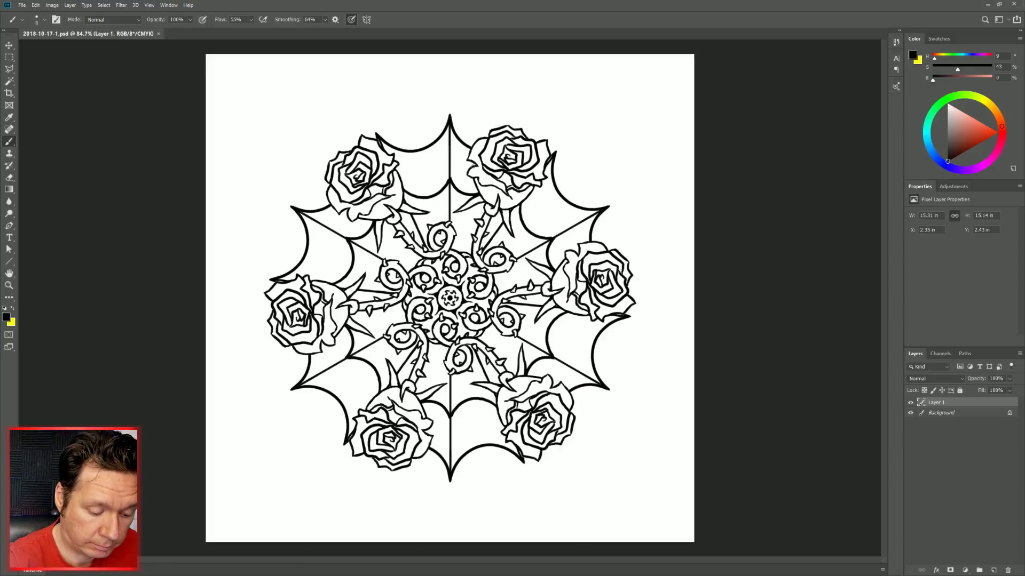
Make Radial Symmetry 2 the active symmetry path again and thin the outer web arcs near their tips with the Eraser on Layer 1.
key("e")
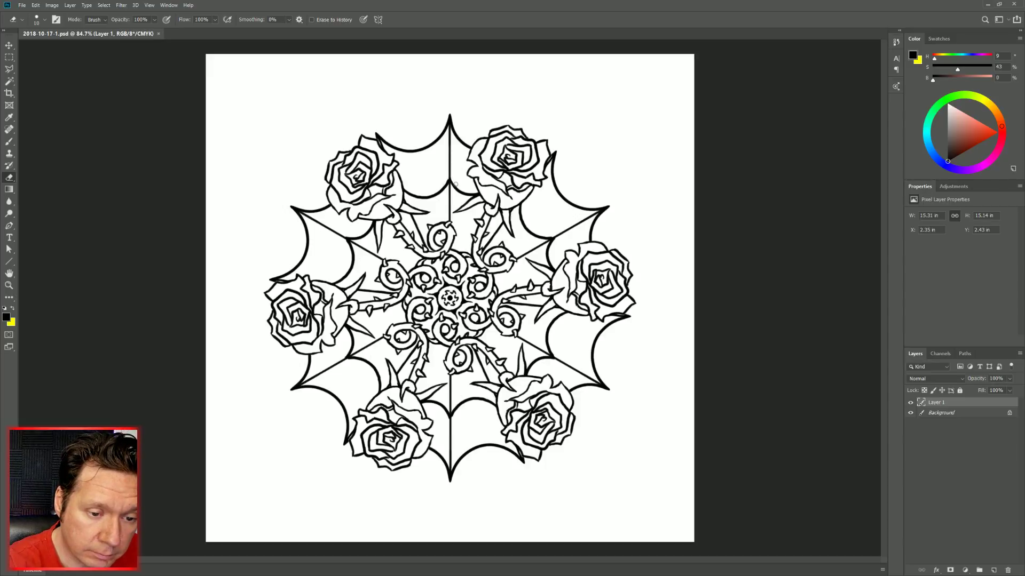
left_click(965, 354)
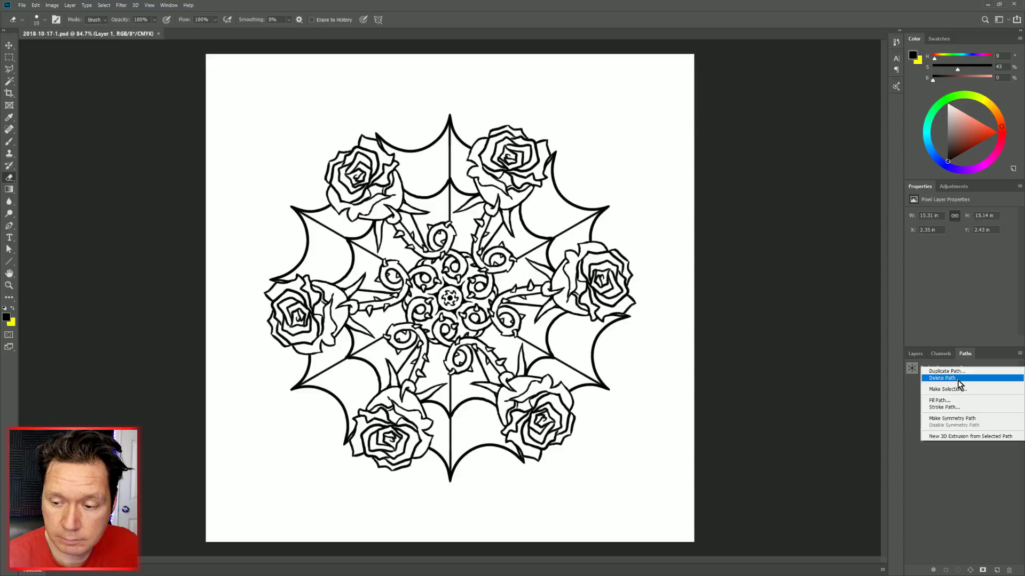
left_click(964, 419)
left_click(916, 354)
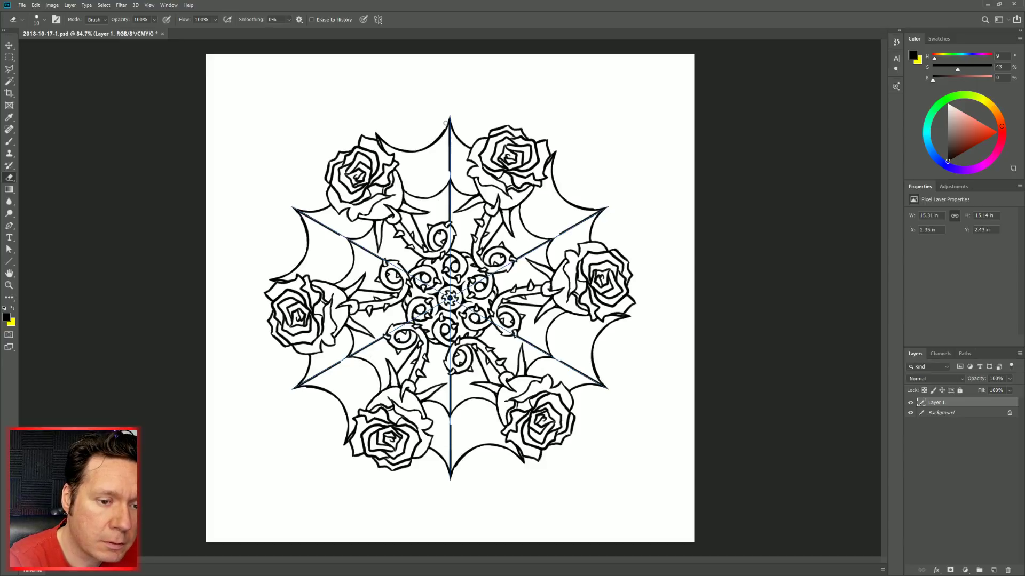
mouse_move(432, 142)
left_mouse_down()
mouse_move(406, 150)
mouse_move(450, 124)
left_mouse_up()
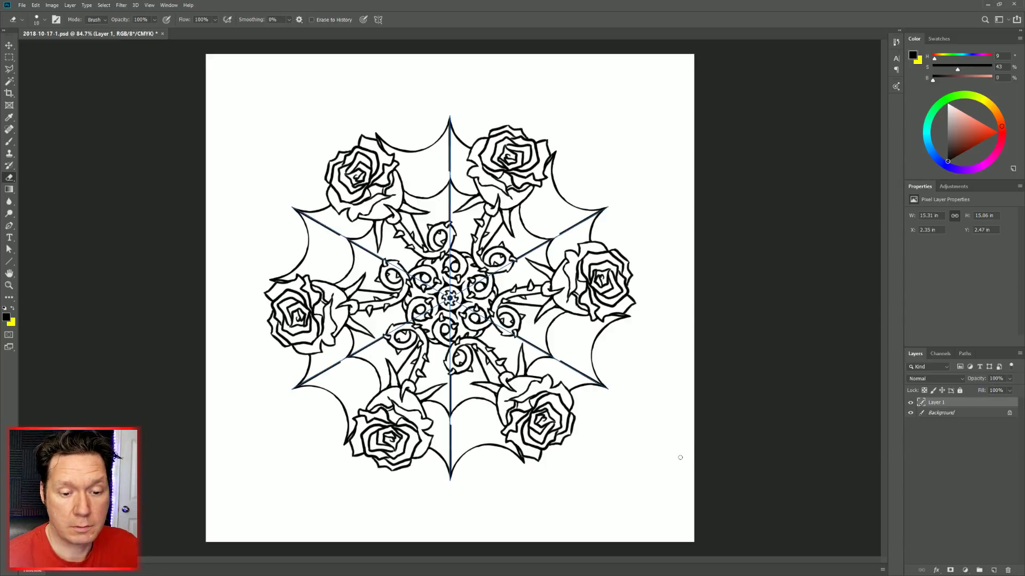
Try a short brush stroke along the upper vertical web spoke and undo it.
key("b")
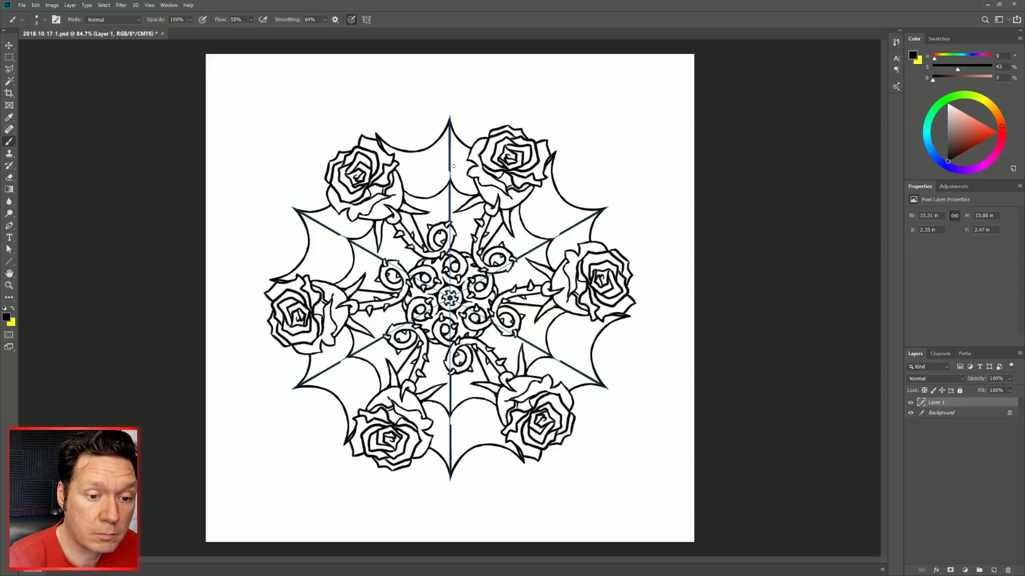
left_click_drag(450, 170, 450, 189)
key("ctrl+z")
key("ctrl+z")
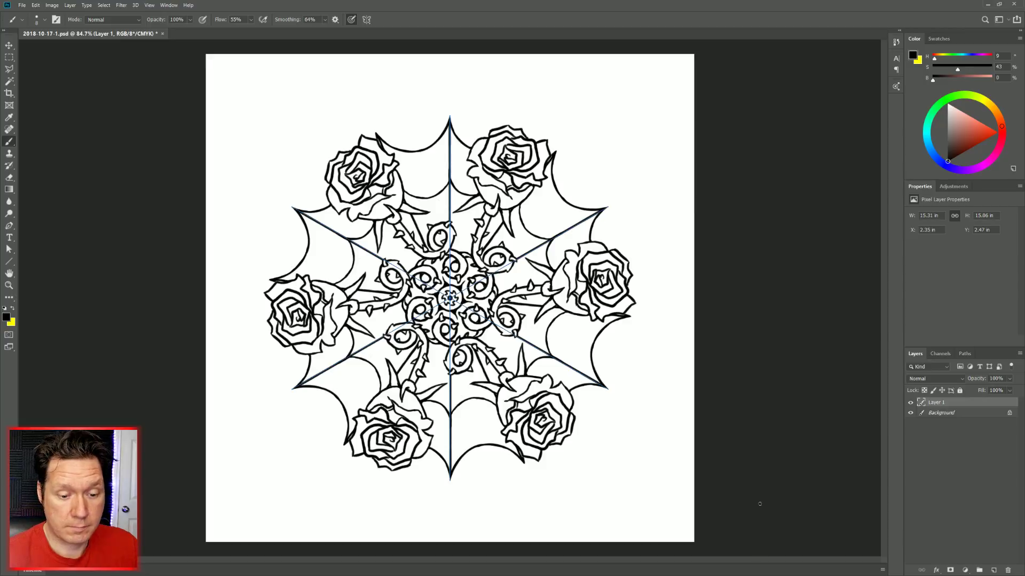
Reduce the eraser size and thin the petal lines of the roses with radial symmetry, undoing the last erasing stroke.
key("e")
key("bracketleft")
key("bracketleft")
key("bracketleft")
key("bracketleft")
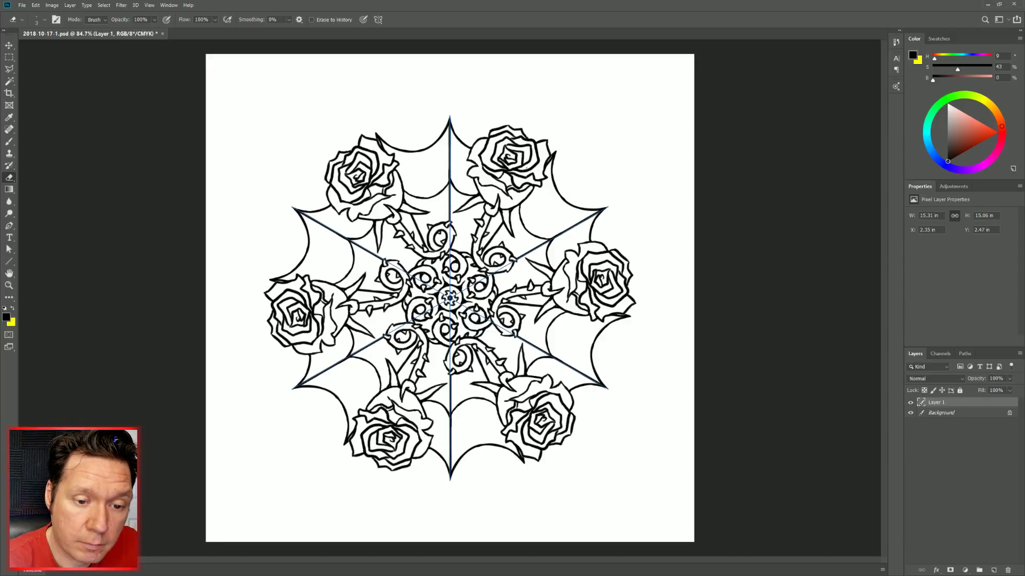
left_click_drag(519, 171, 528, 169)
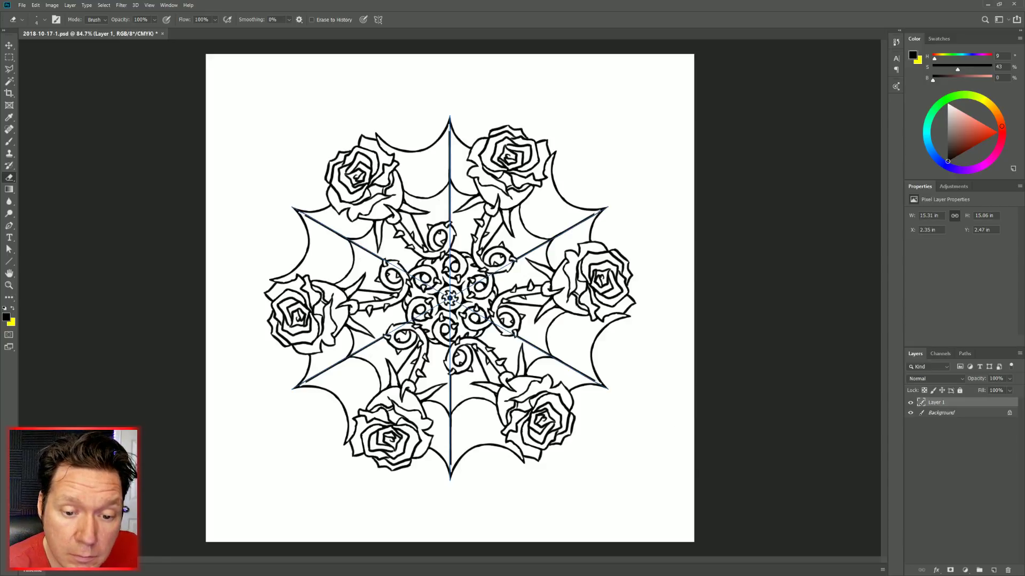
key("ctrl+z")
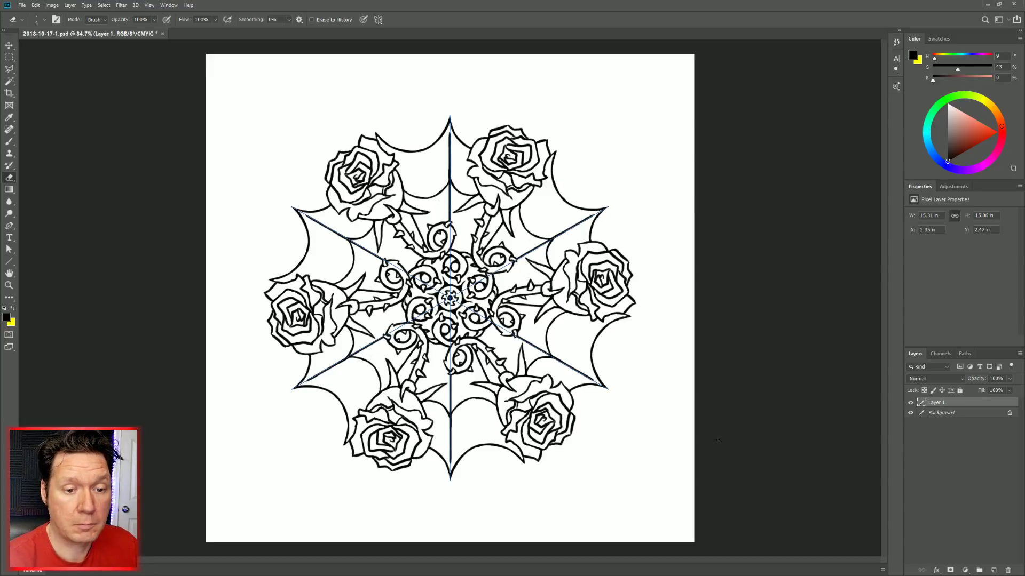
key("b")
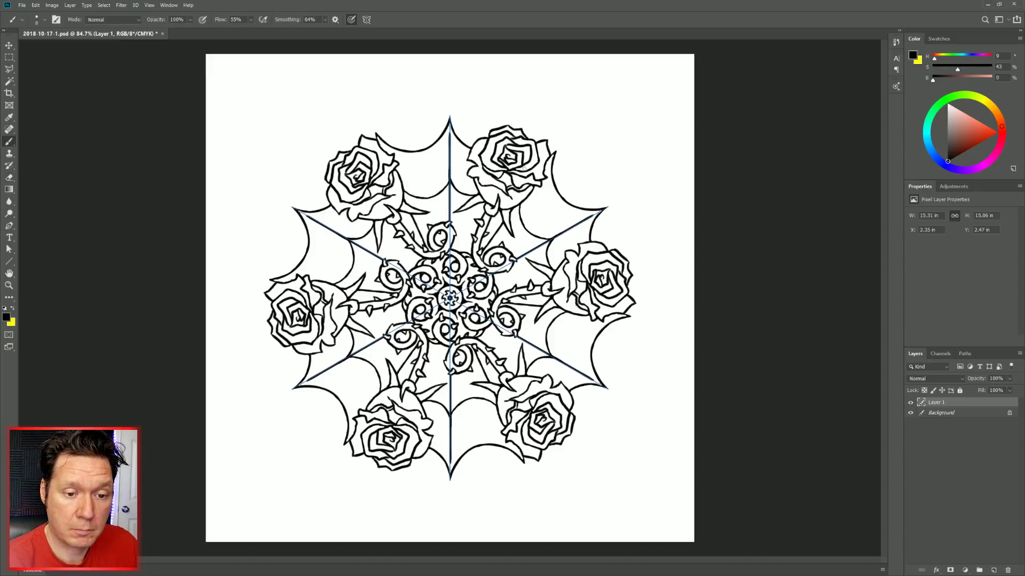
key("e")
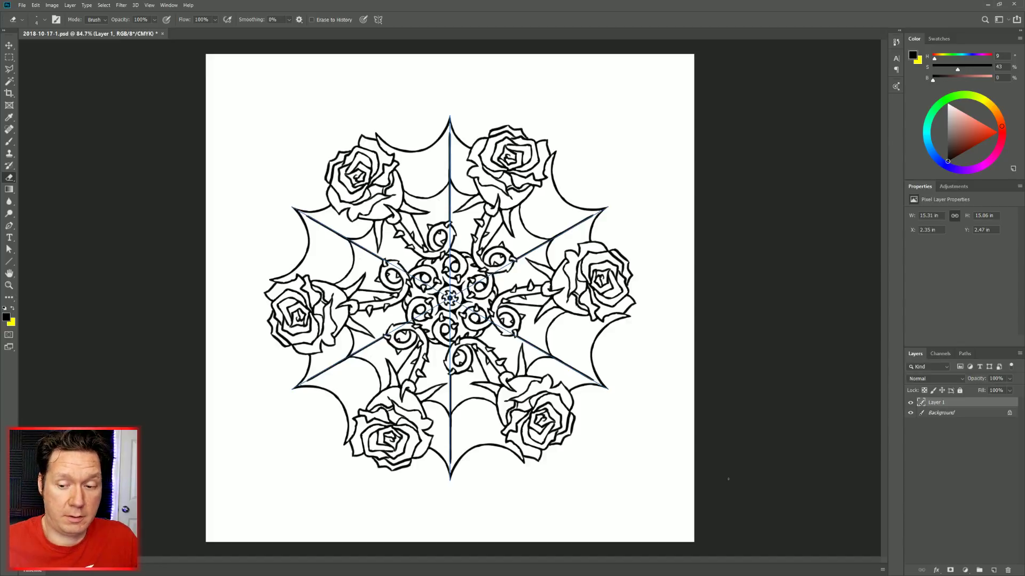
Disable the Radial Symmetry 2 symmetry path and erase along the outer petal edge of the upper-right rose only.
left_click(965, 353)
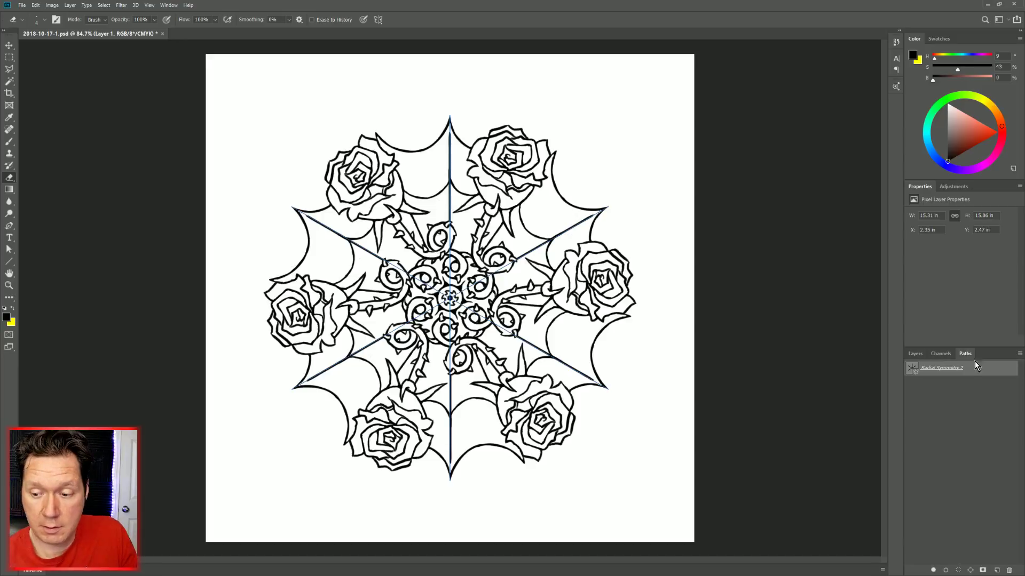
right_click(944, 374)
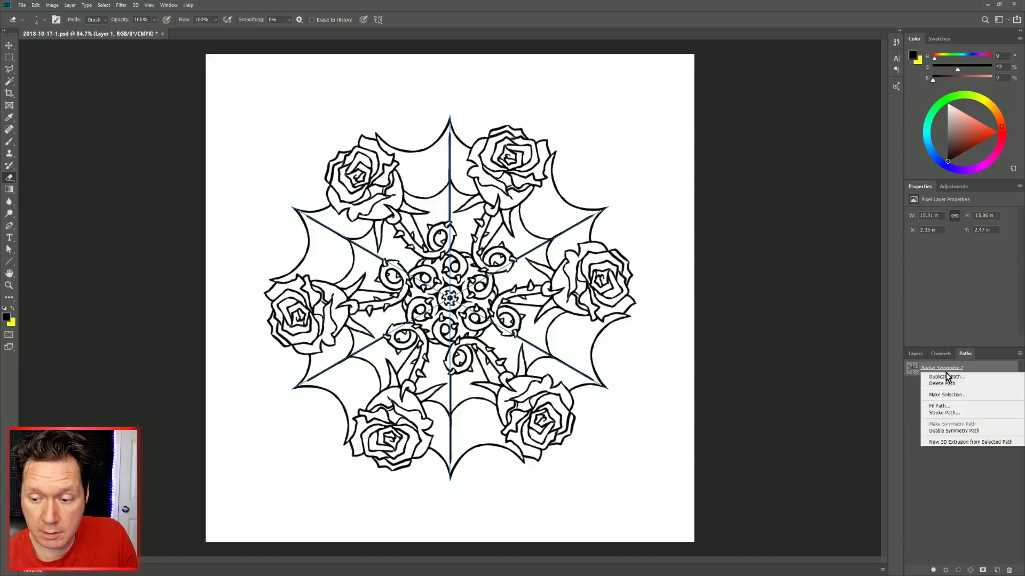
left_click(975, 432)
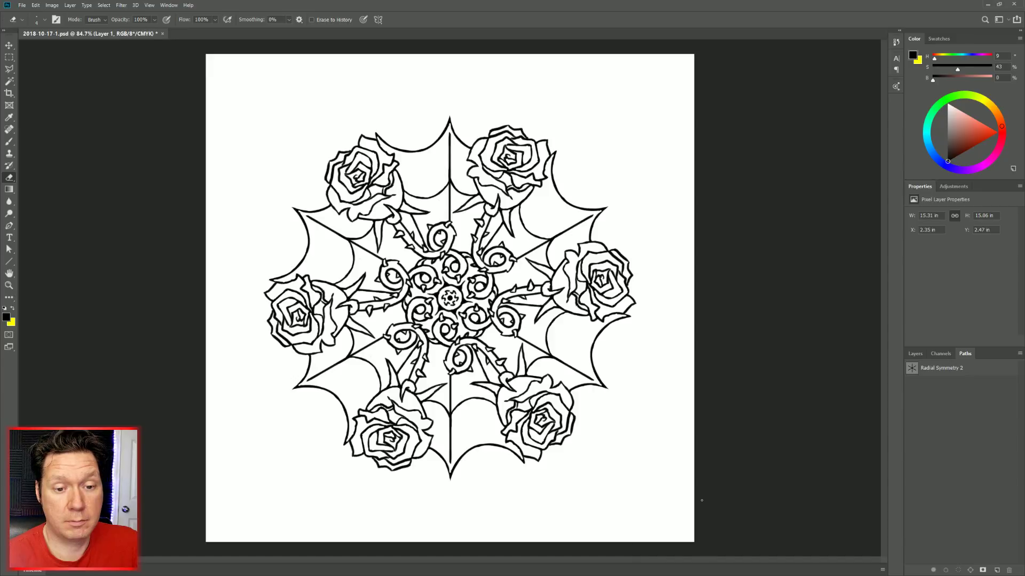
left_click_drag(545, 161, 545, 175)
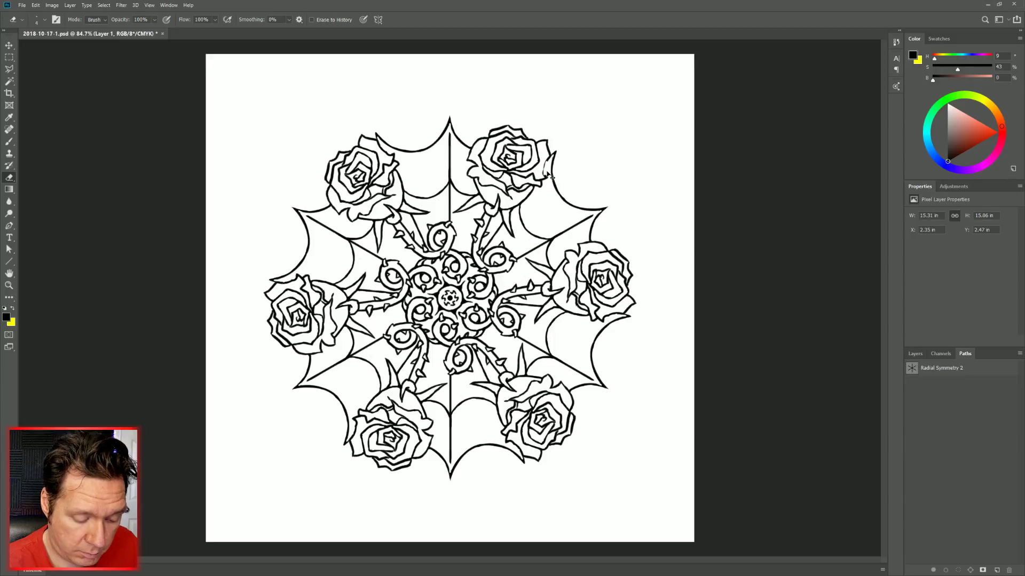
Set the brush smoothing to 10% for touching up the line art, and return to the Eraser.
key("b")
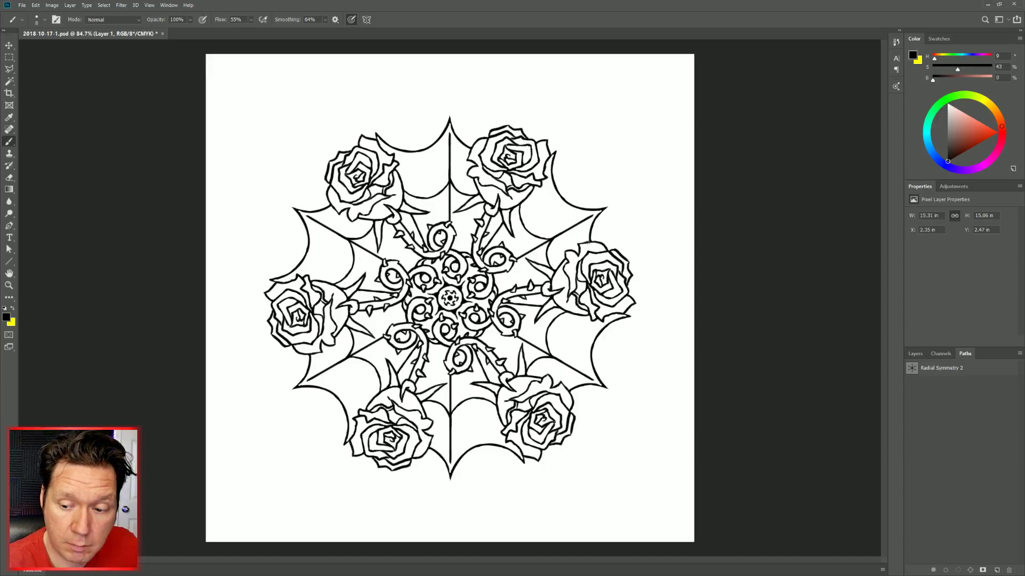
left_click(315, 19)
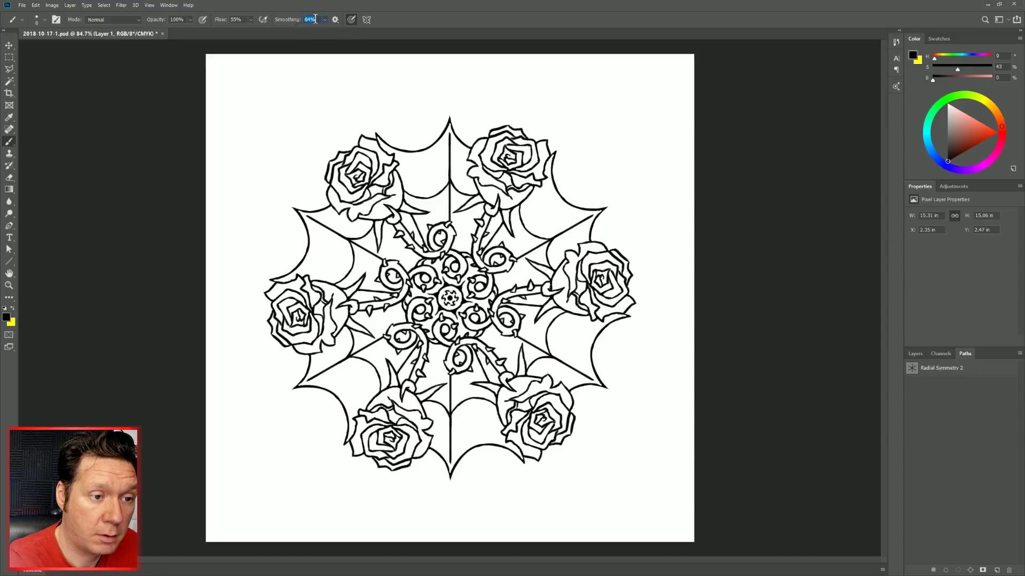
type("10")
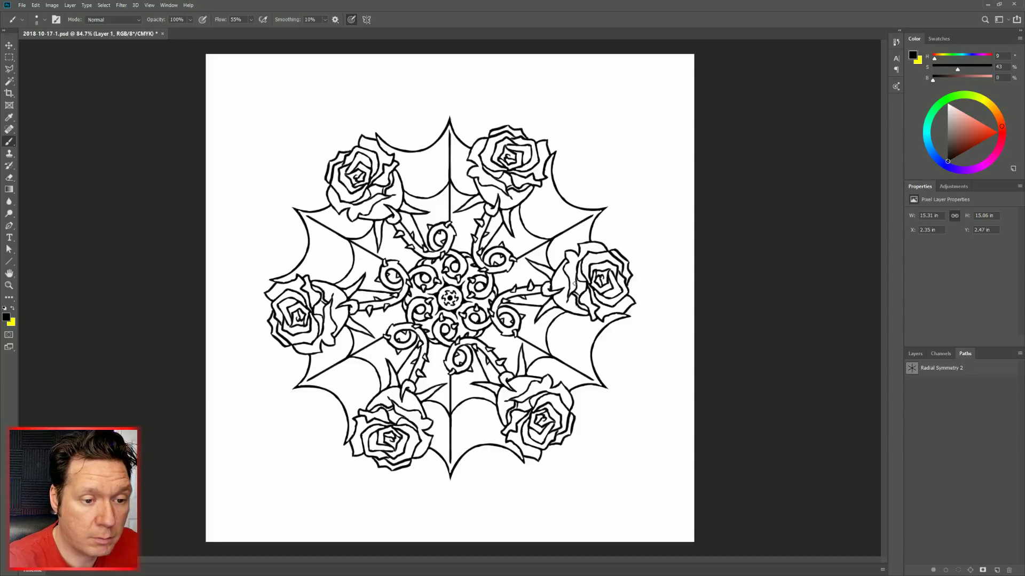
key("e")
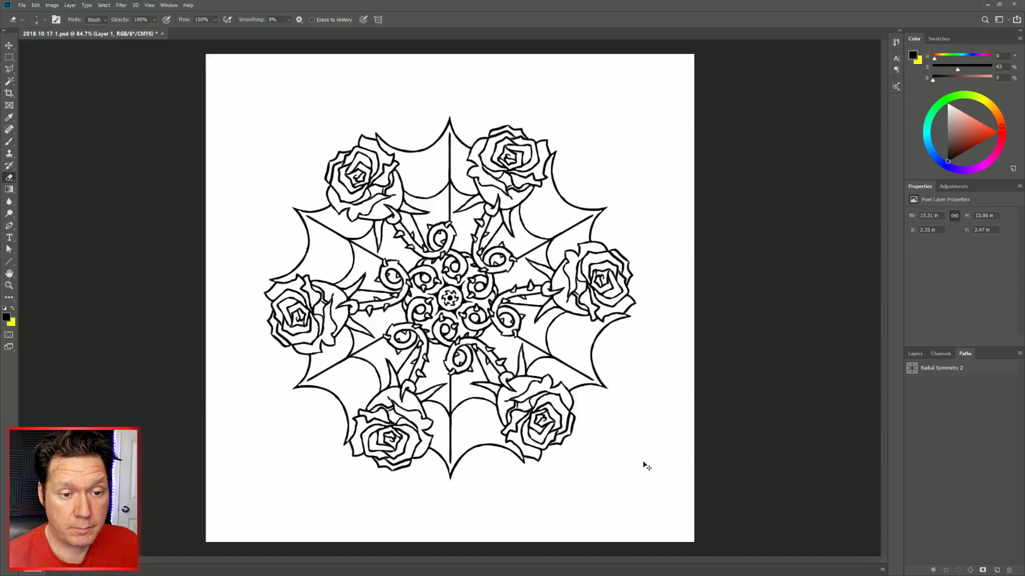
Make Radial Symmetry 2 the active symmetry path again for the Eraser.
left_click(947, 370)
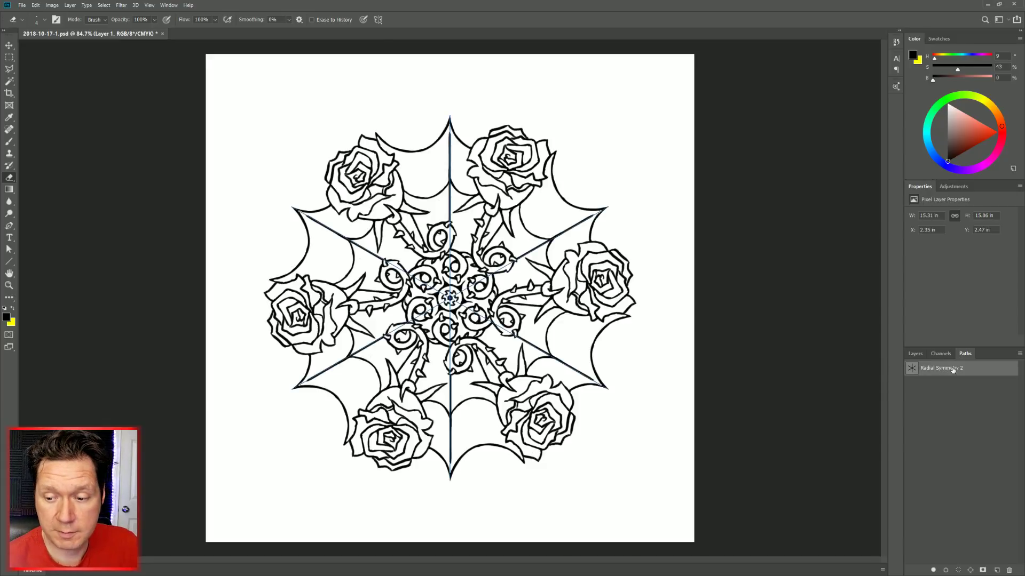
right_click(950, 371)
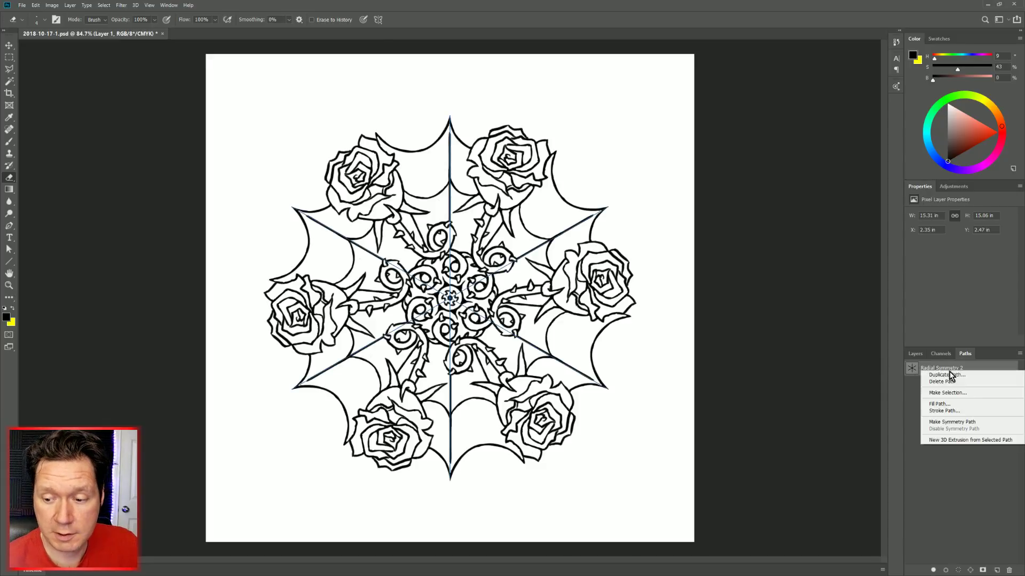
left_click(964, 424)
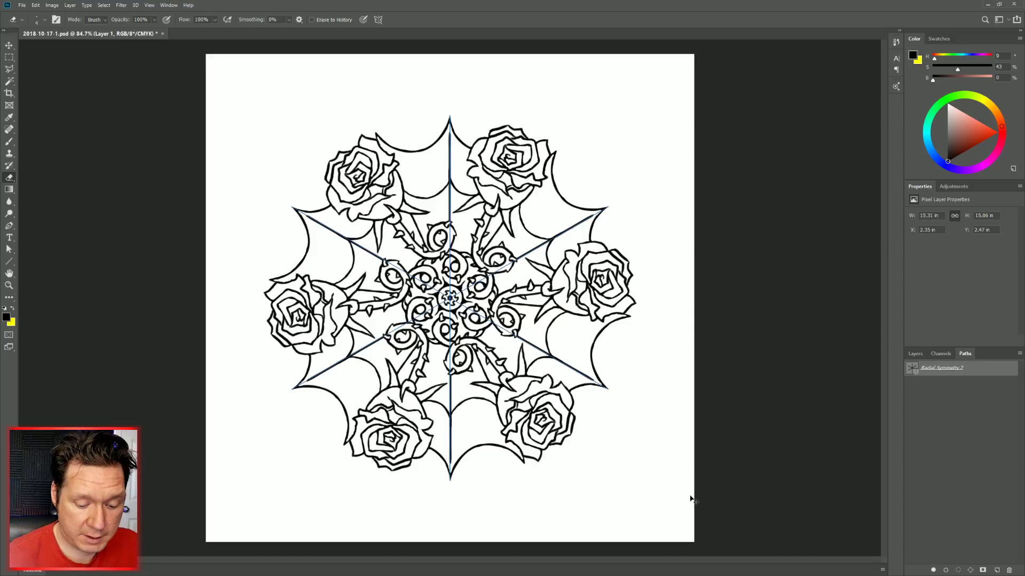
Try to hide the symmetry guide lines by toggling the grid and the Target Path display off and on.
key("ctrl+apostrophe")
key("ctrl+apostrophe")
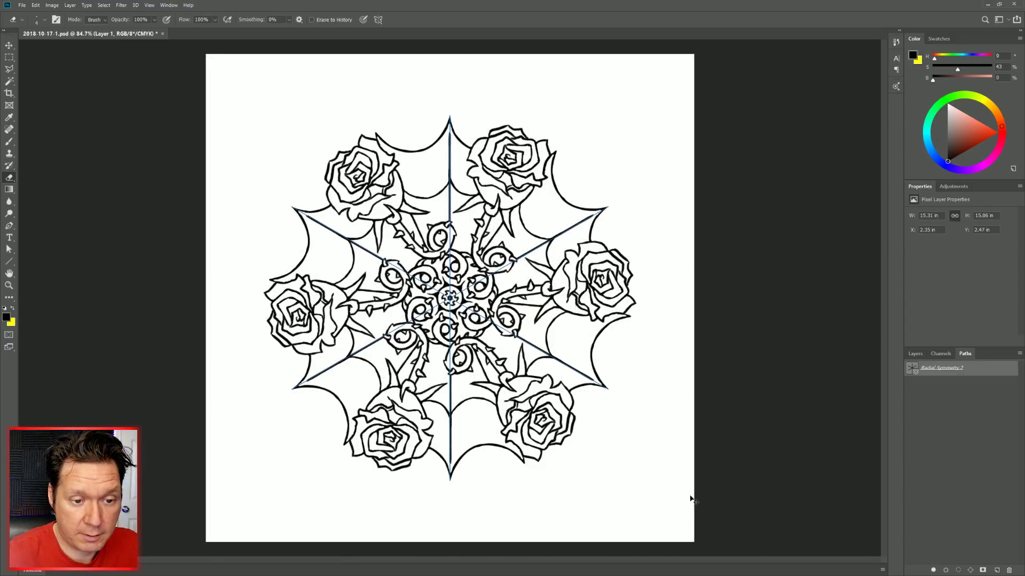
left_click(149, 5)
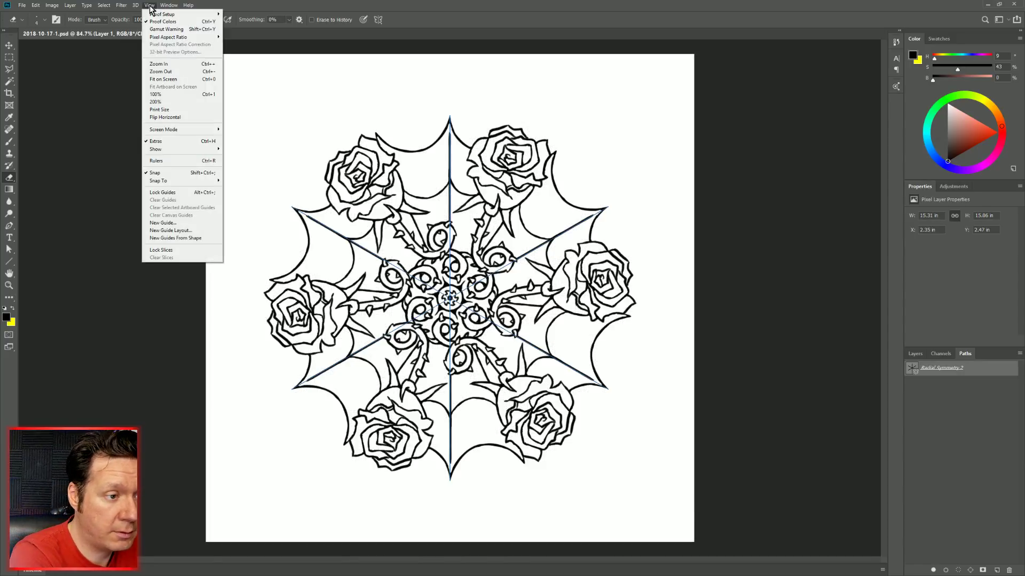
mouse_move(191, 150)
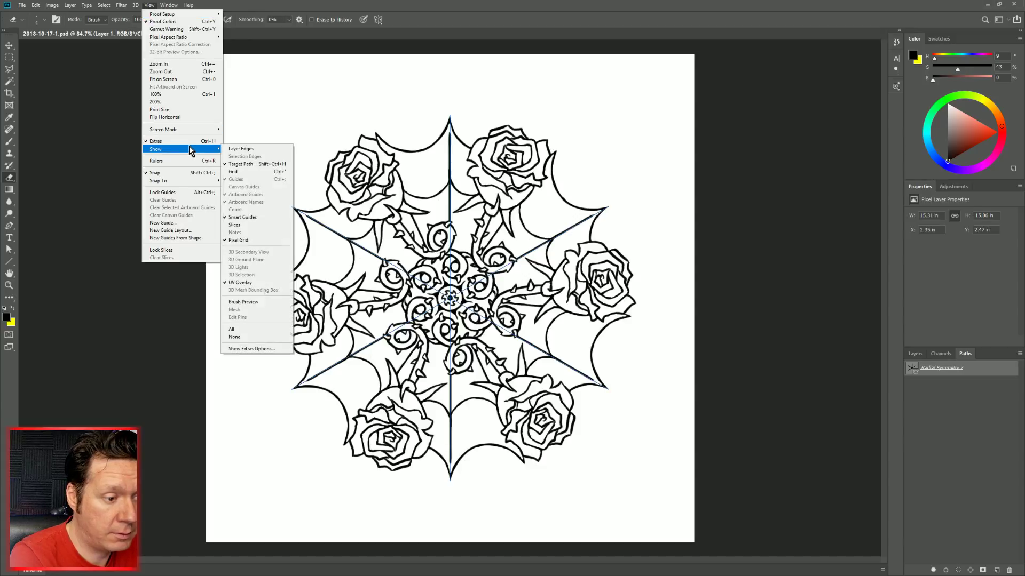
left_click(269, 165)
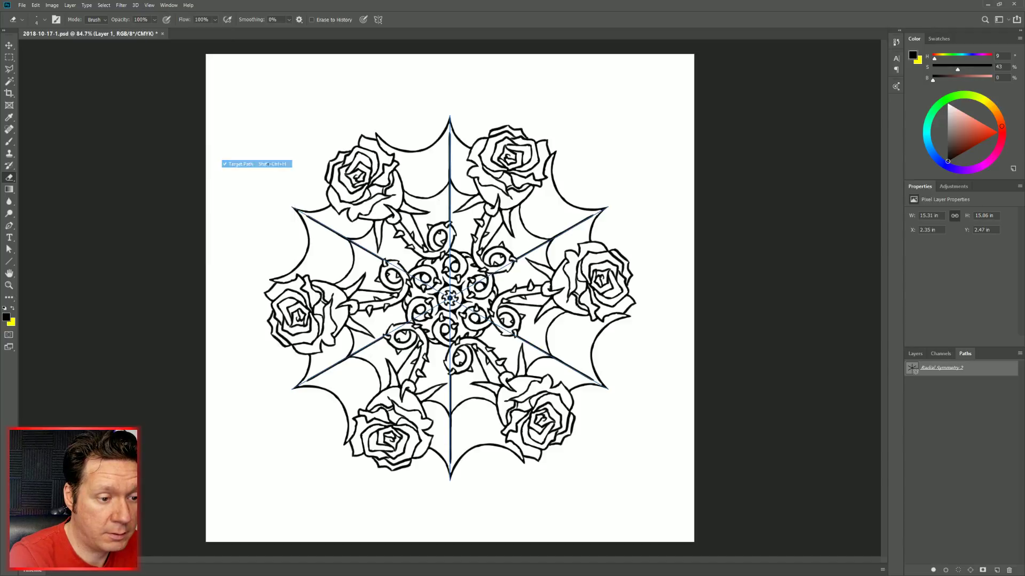
left_click(150, 4)
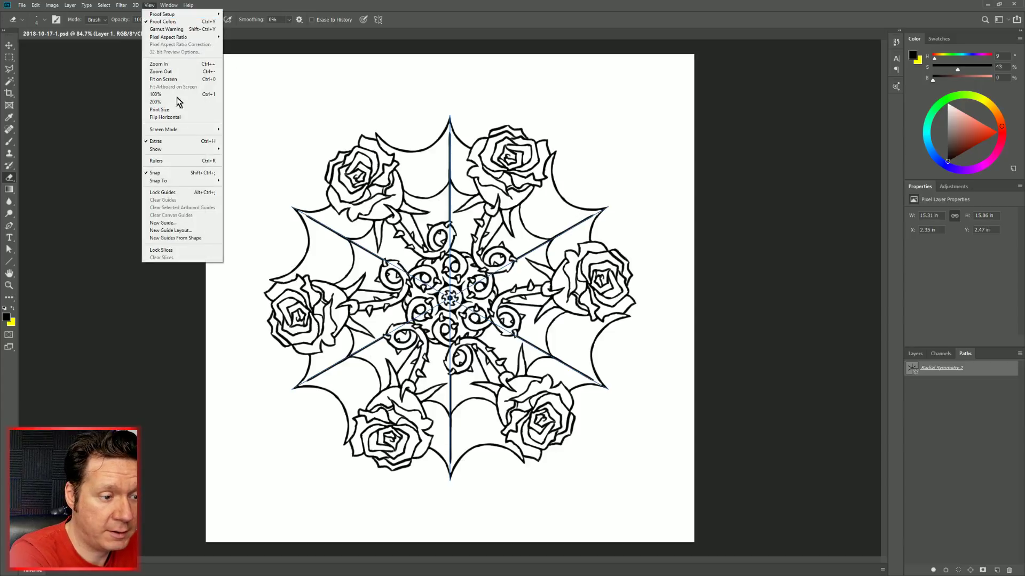
left_click(252, 164)
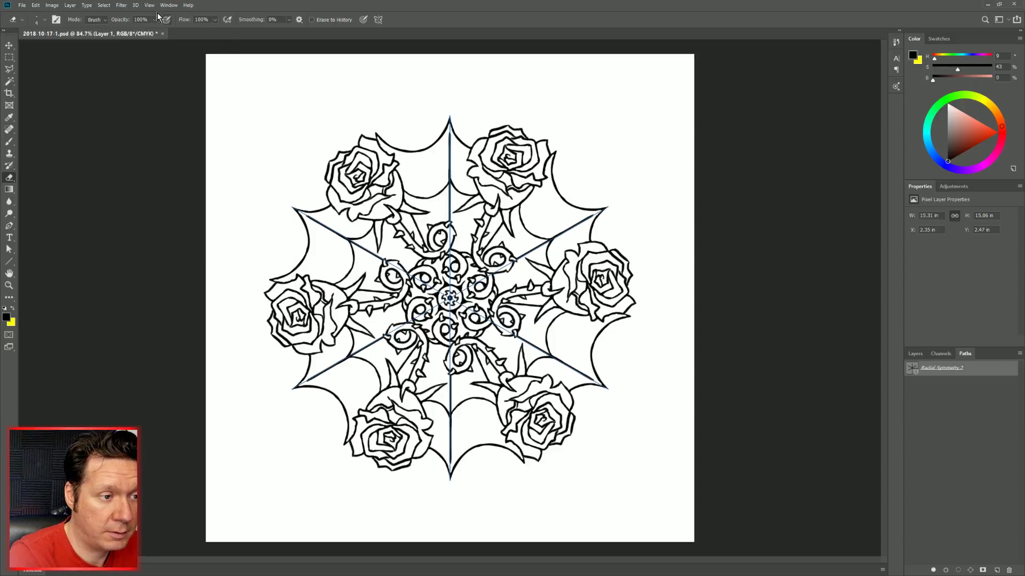
left_click(149, 5)
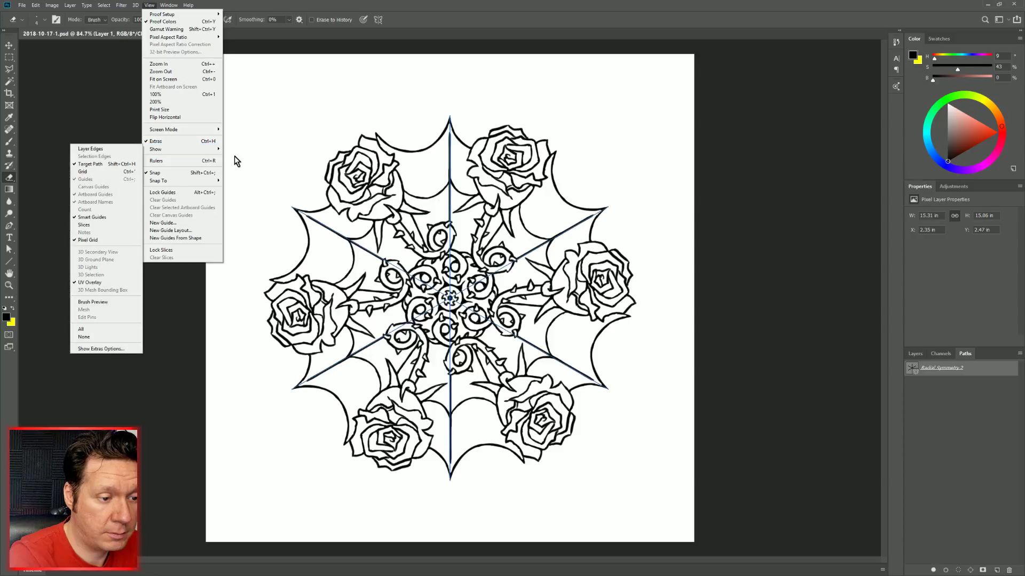
mouse_move(208, 153)
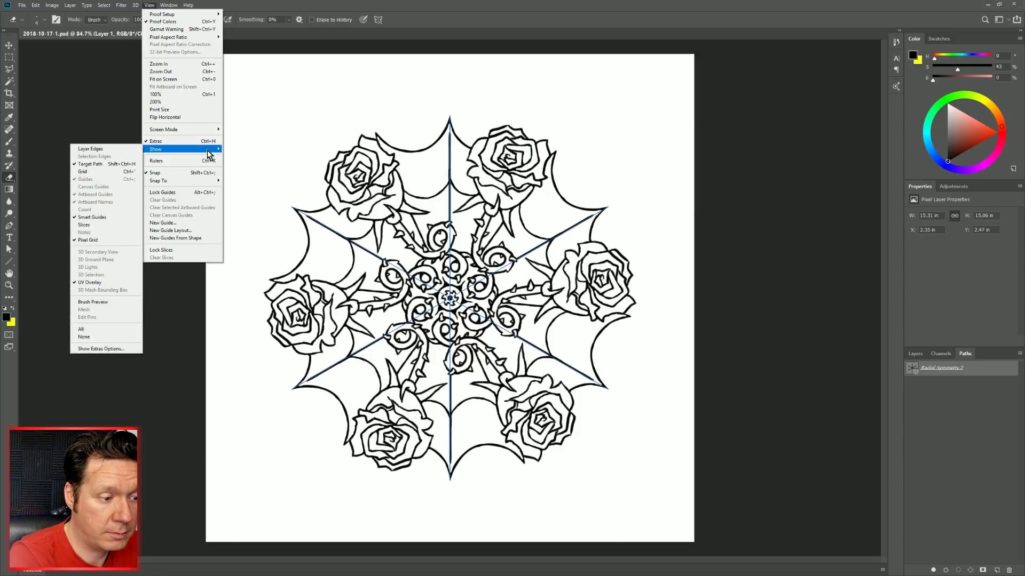
left_click(320, 142)
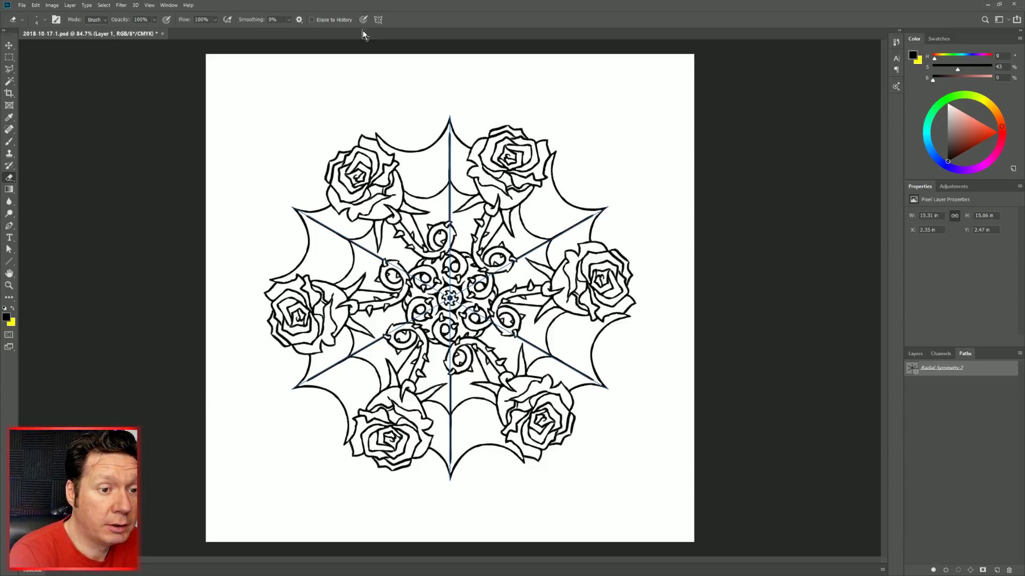
Create a Mandala symmetry path with a segment count of 6.
left_click(378, 20)
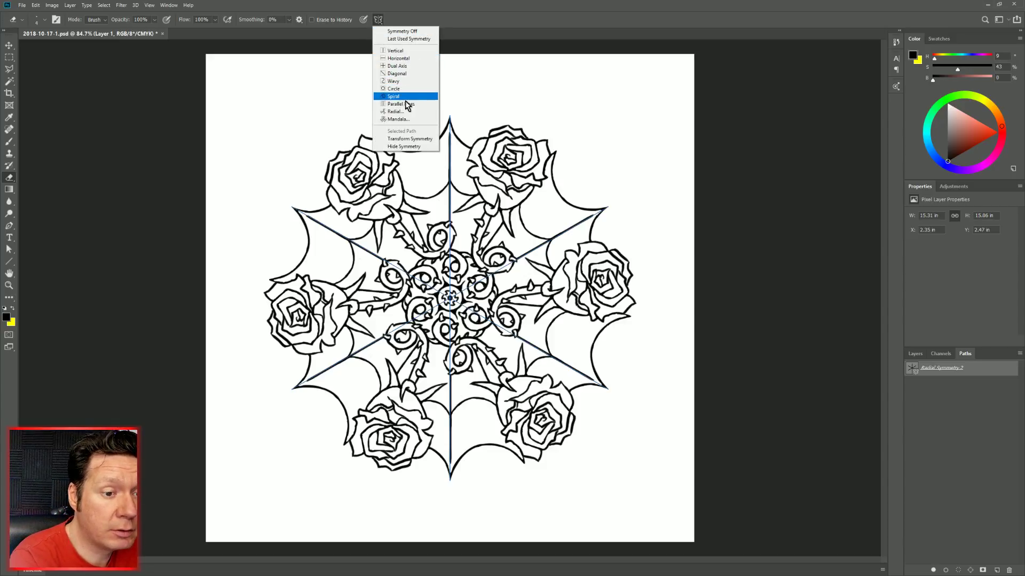
left_click(398, 119)
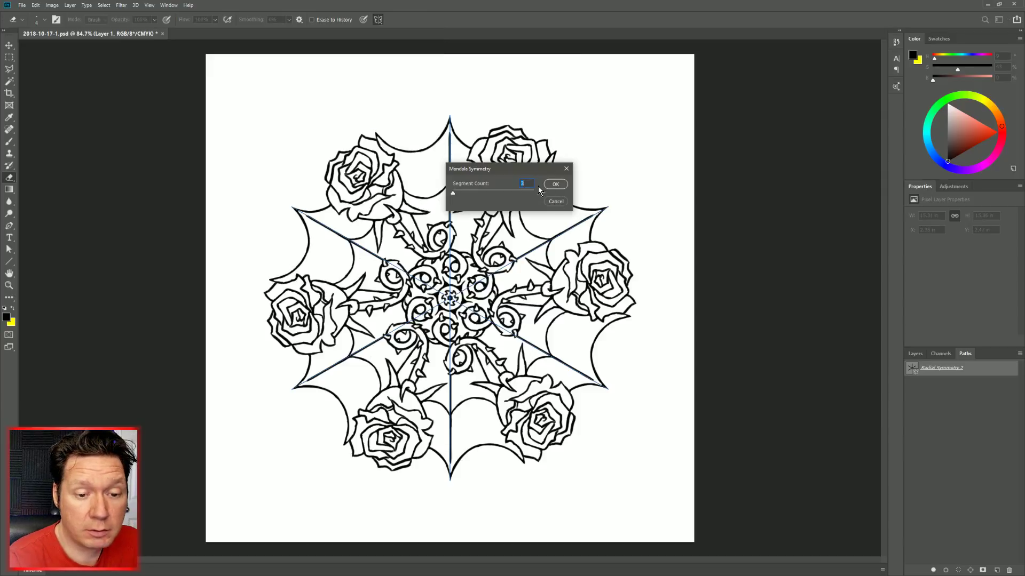
type("6")
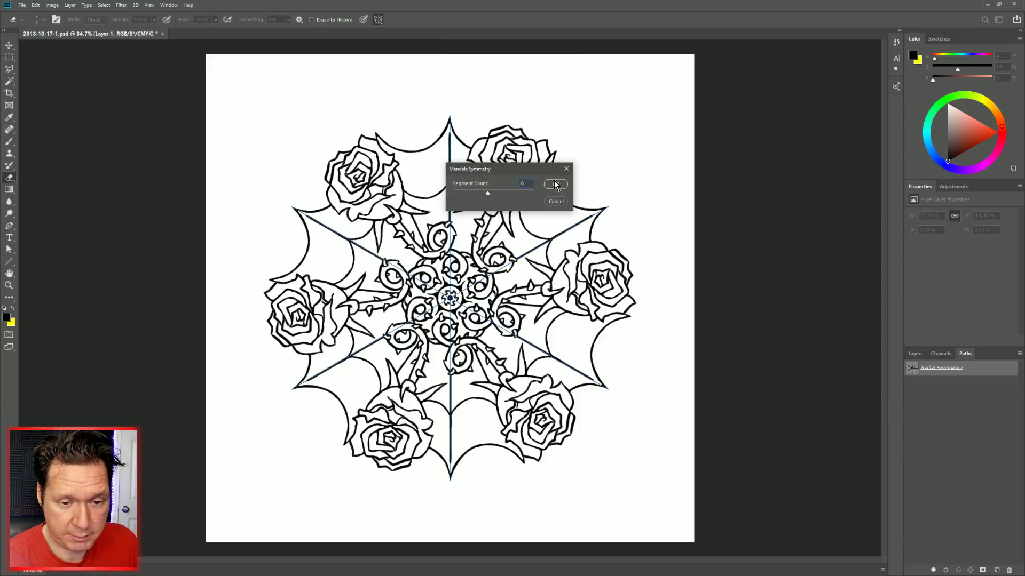
left_click(555, 185)
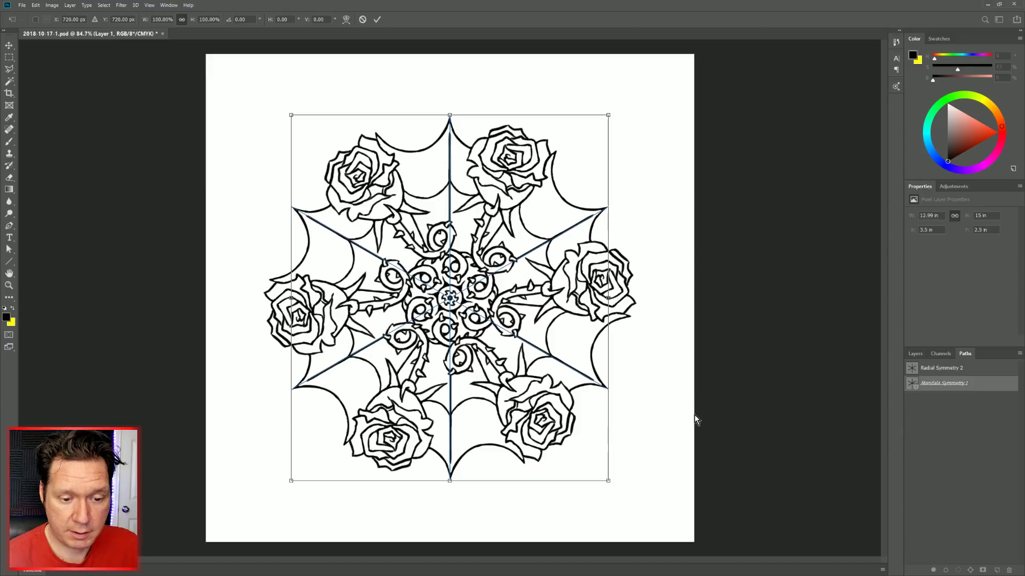
Accept the mandala symmetry path's placement and select the Background layer.
left_click(916, 354)
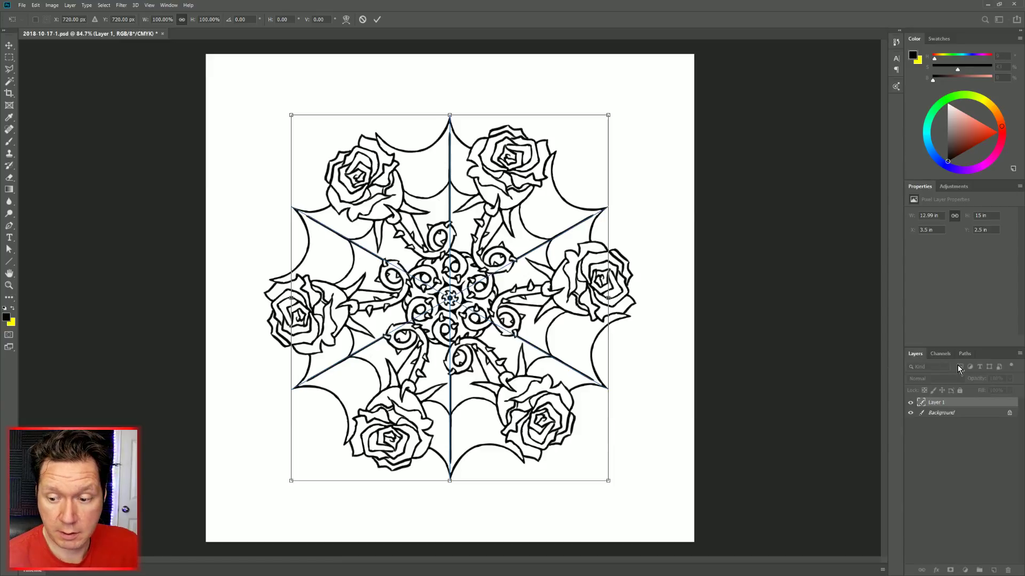
key("e")
left_click(952, 414)
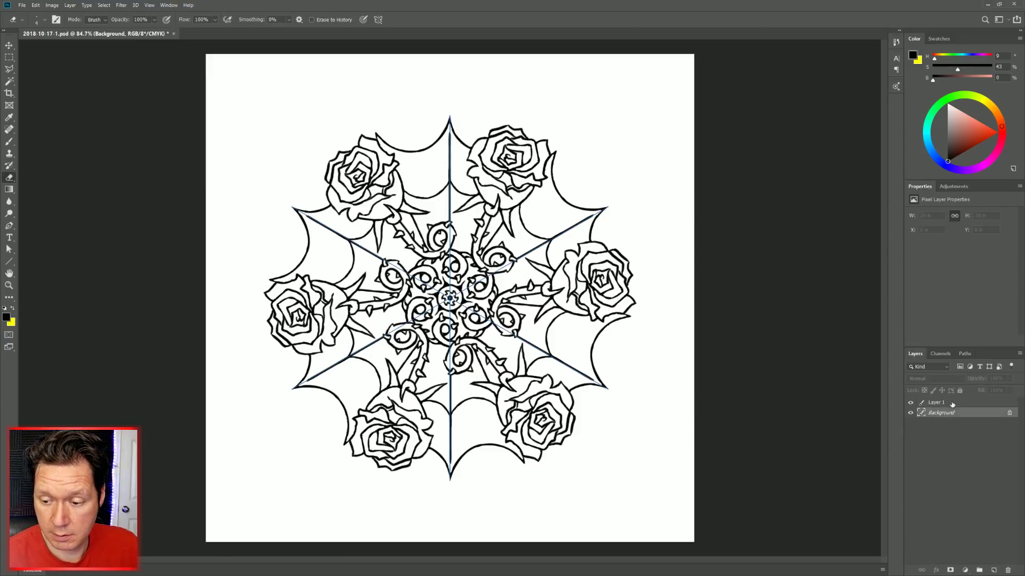
Add a new empty layer above Layer 1 and ready the Brush tool for drawing on it.
left_click(952, 404)
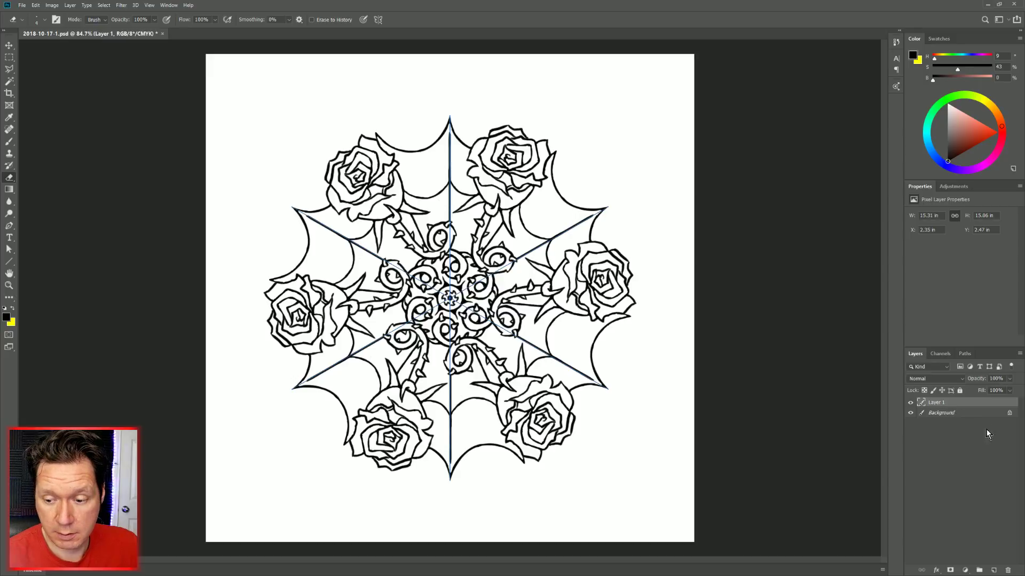
left_click(969, 353)
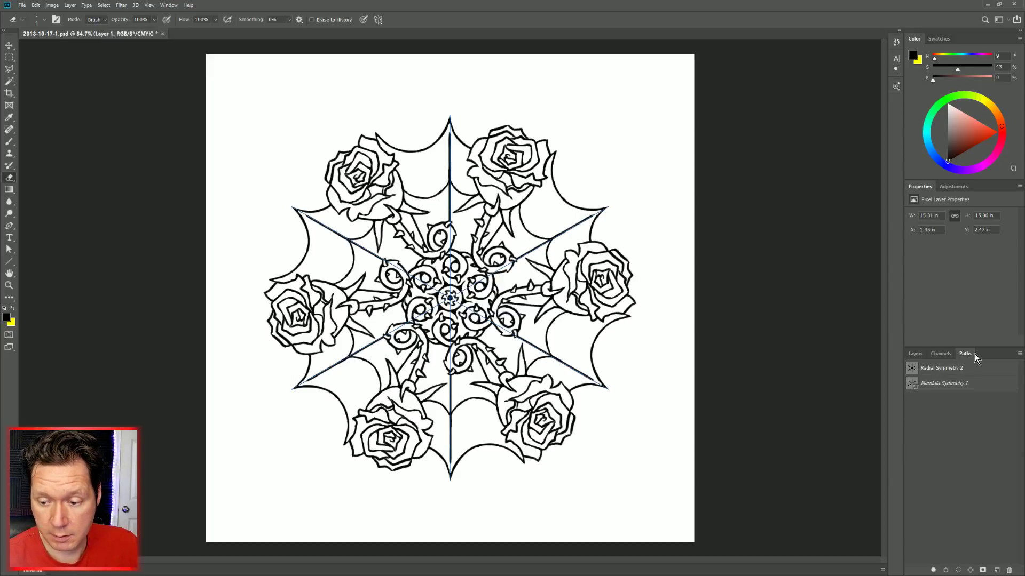
left_click(945, 388)
left_click(916, 354)
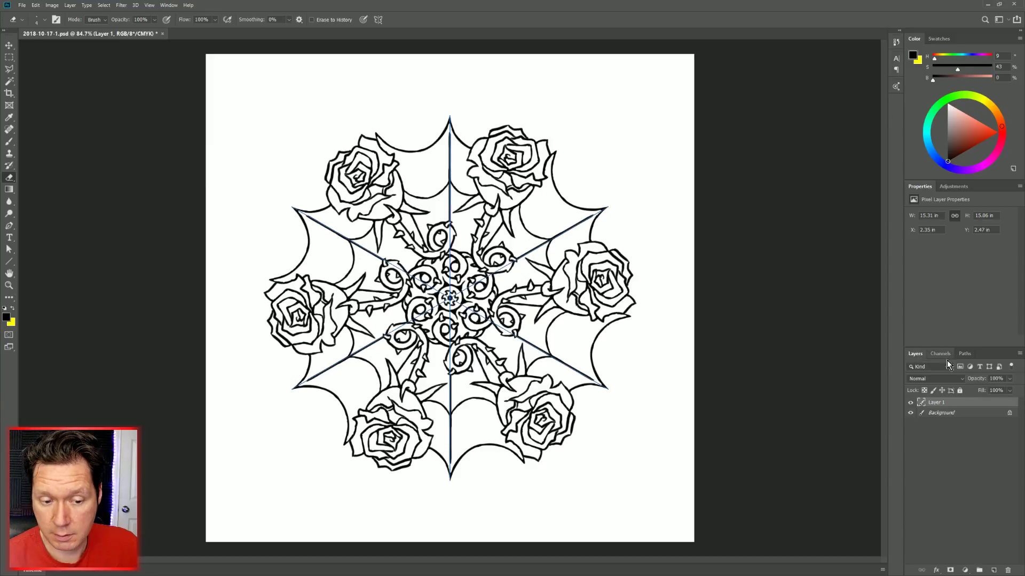
left_click(994, 570)
key("b")
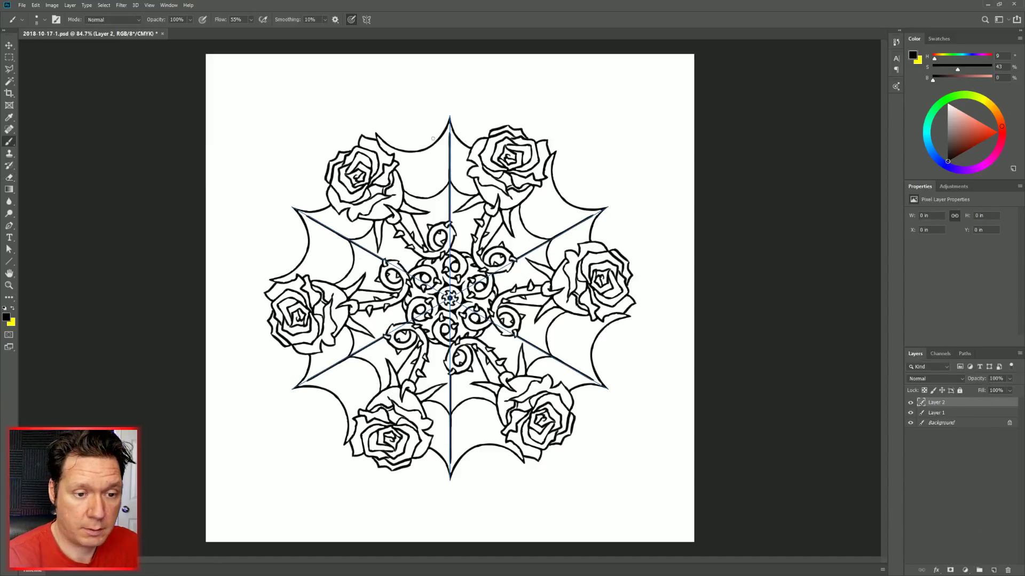
Try large petal outlines and a jagged, feathery border around the mandala's outer edge, undoing each attempt.
mouse_move(425, 138)
left_mouse_down()
mouse_move(395, 110)
mouse_move(347, 108)
mouse_move(317, 176)
left_mouse_up()
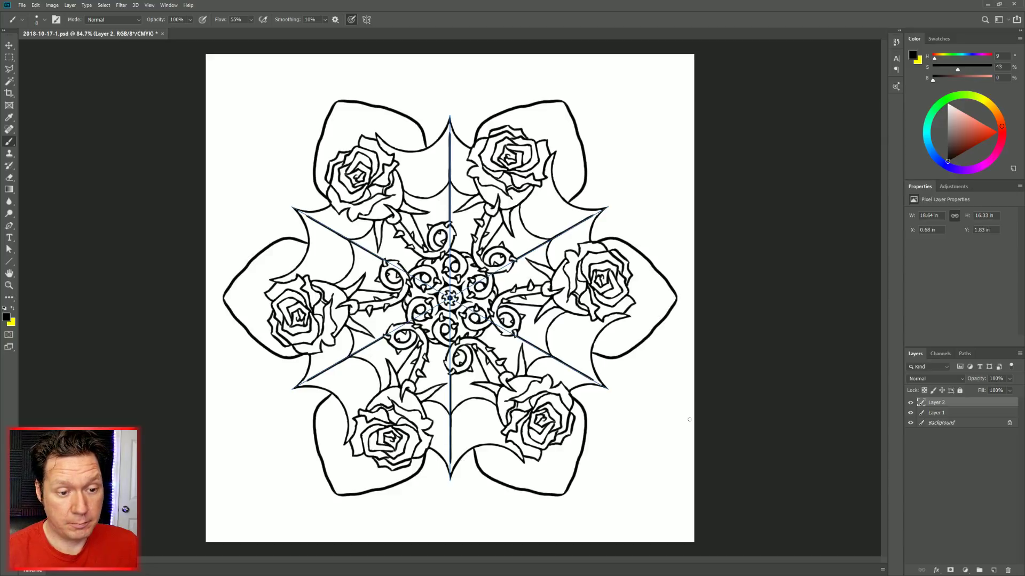
key("ctrl+z")
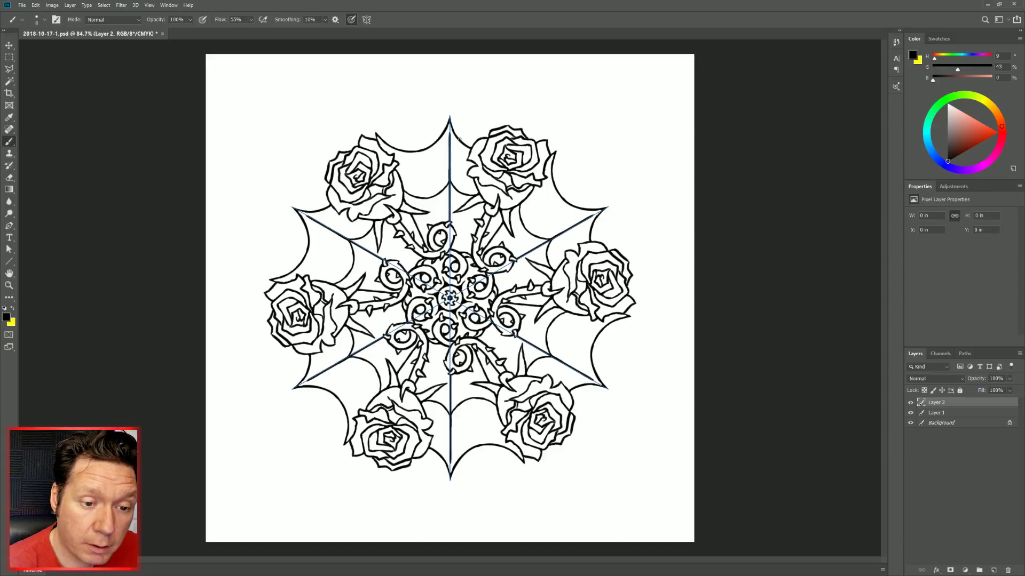
left_click_drag(459, 137, 478, 127)
left_click_drag(485, 124, 495, 129)
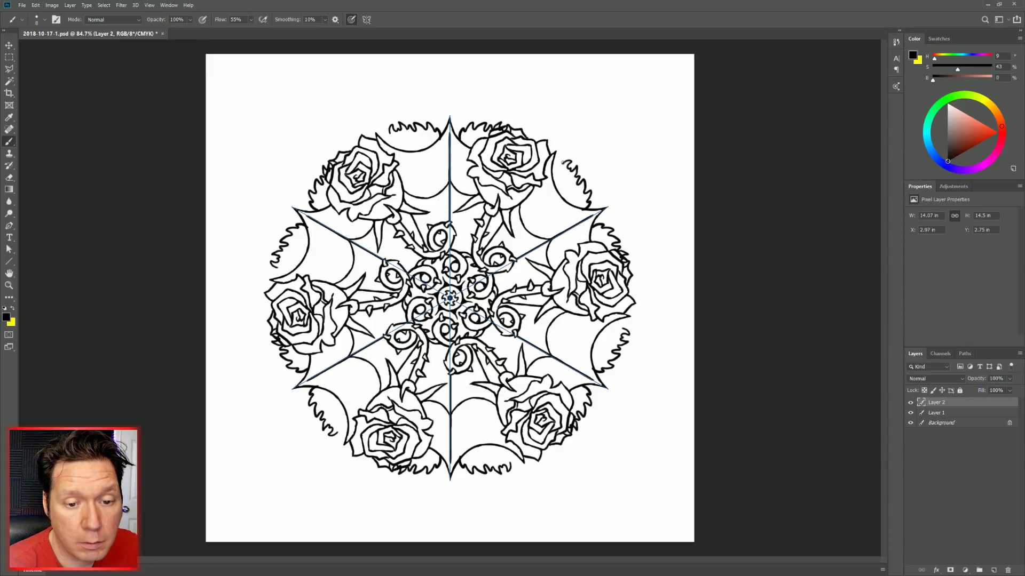
left_click_drag(561, 158, 556, 158)
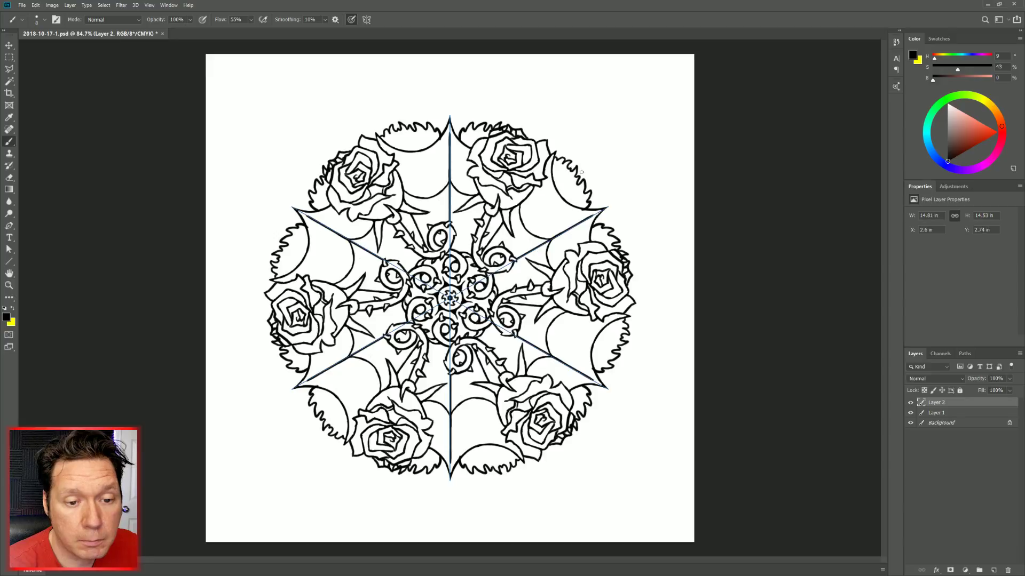
key("ctrl+z")
key("ctrl+z")
key("ctrl+z")
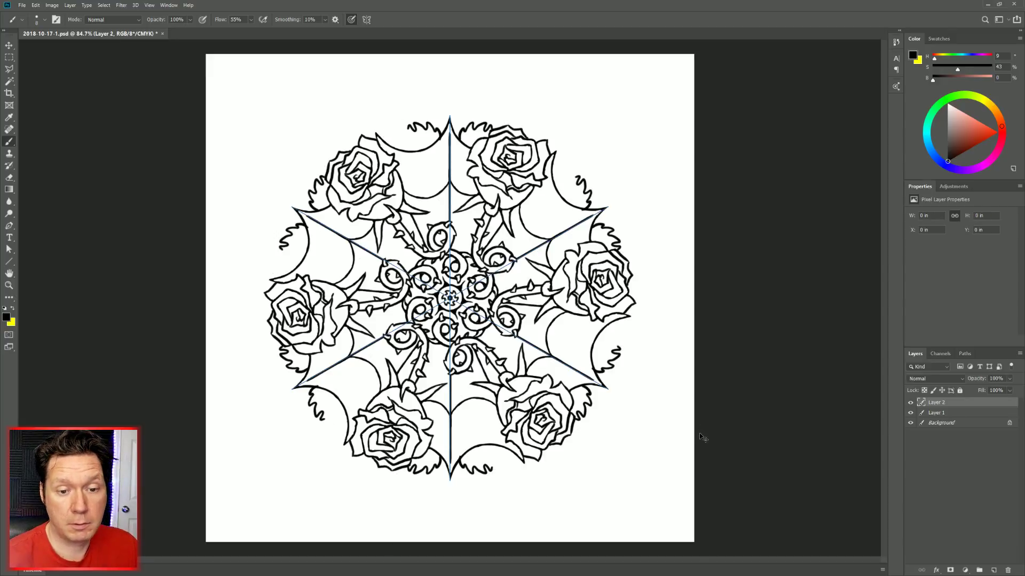
Try mirrored leafy scroll ornaments outside the web's scalloped edge and undo all of their strokes.
mouse_move(558, 190)
left_mouse_down()
mouse_move(567, 153)
mouse_move(582, 159)
mouse_move(576, 171)
left_mouse_up()
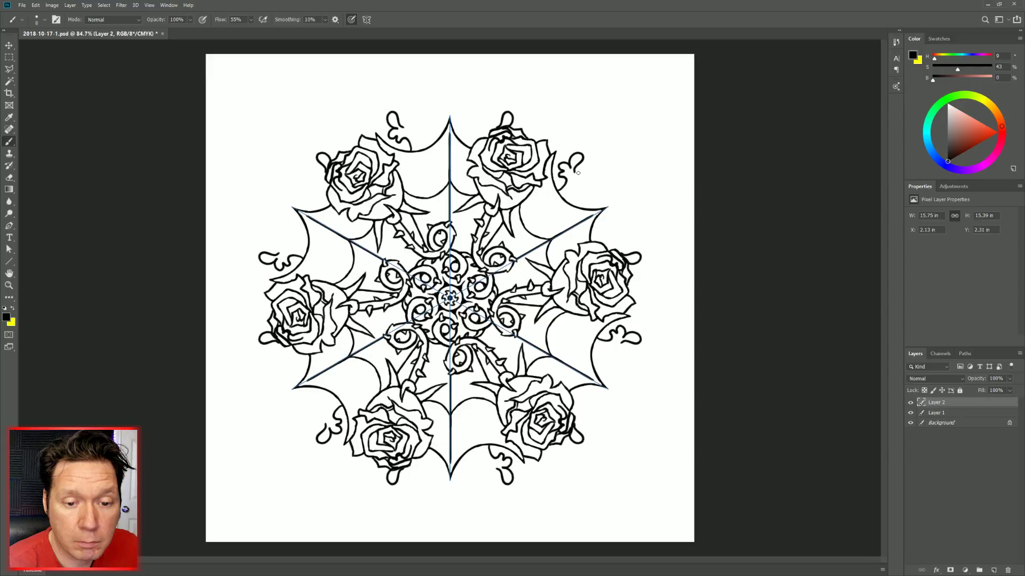
mouse_move(575, 172)
left_mouse_down()
mouse_move(597, 161)
mouse_move(578, 182)
mouse_move(602, 151)
mouse_move(615, 151)
mouse_move(610, 175)
mouse_move(620, 178)
mouse_move(609, 190)
mouse_move(617, 178)
mouse_move(589, 187)
mouse_move(607, 185)
mouse_move(571, 205)
left_mouse_up()
key("ctrl+z")
key("ctrl+z")
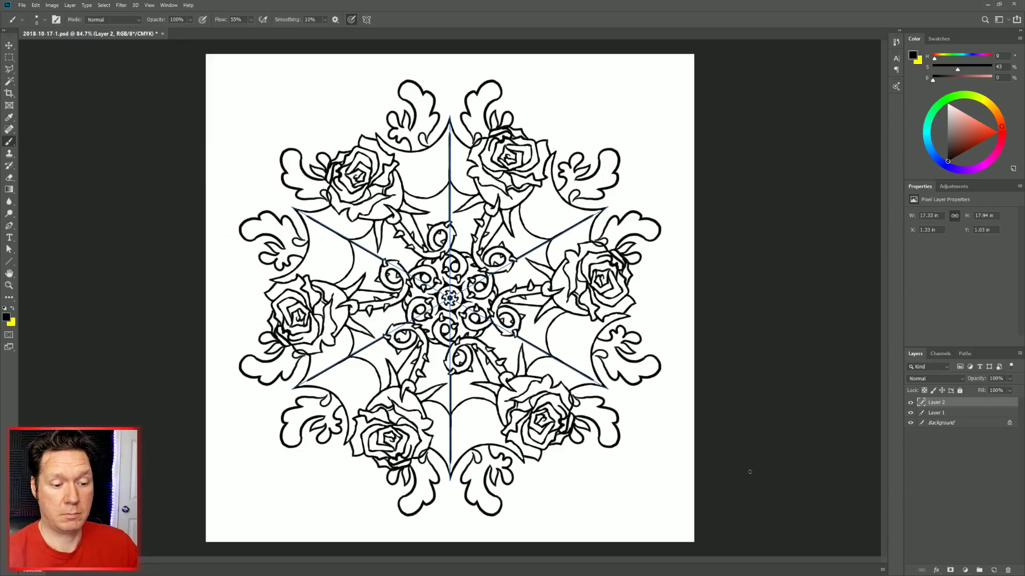
key("ctrl+z")
key("ctrl+z")
key("ctrl+z")
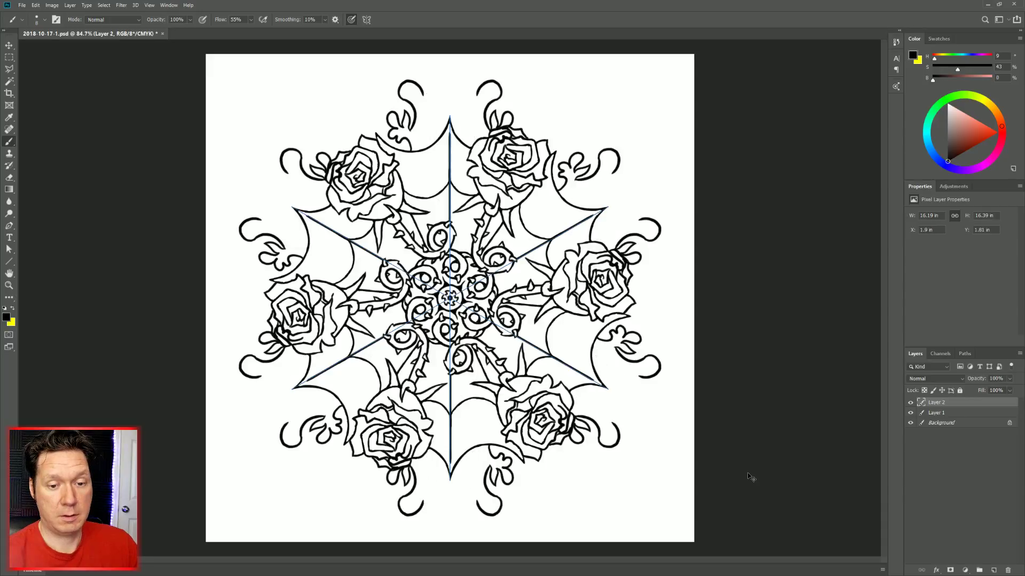
key("ctrl+z")
key("ctrl+z")
key("ctrl+z")
key("ctrl+z")
key("ctrl+z")
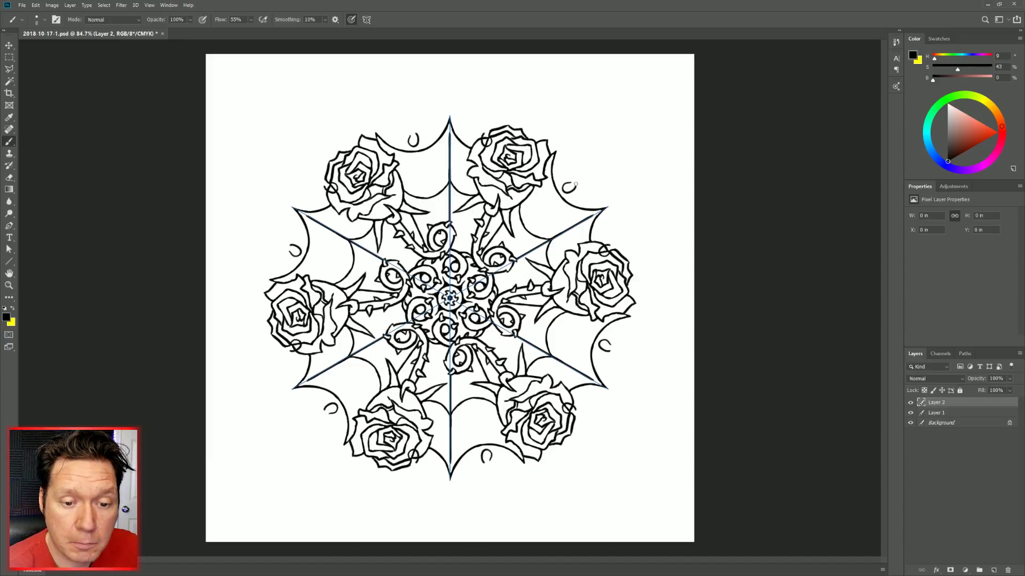
Try drawing small spiders around the web's outer edge with the mandala symmetry, and undo them.
mouse_move(575, 185)
left_mouse_down()
mouse_move(582, 179)
mouse_move(569, 172)
mouse_move(558, 181)
mouse_move(576, 166)
mouse_move(560, 165)
mouse_move(595, 164)
left_mouse_up()
key("ctrl+z")
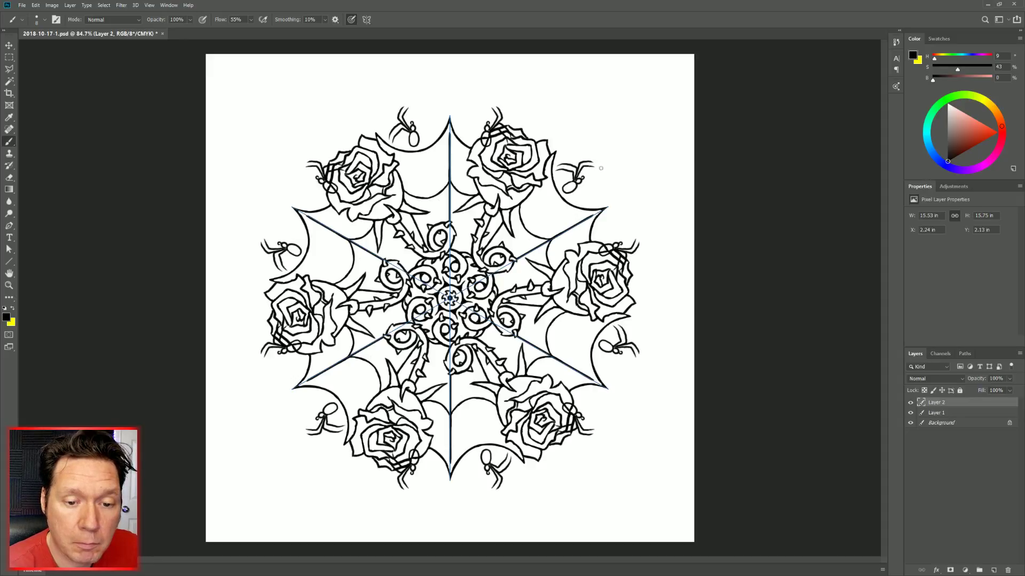
key("ctrl+z")
key("ctrl+z")
key("ctrl+z")
key("ctrl+z")
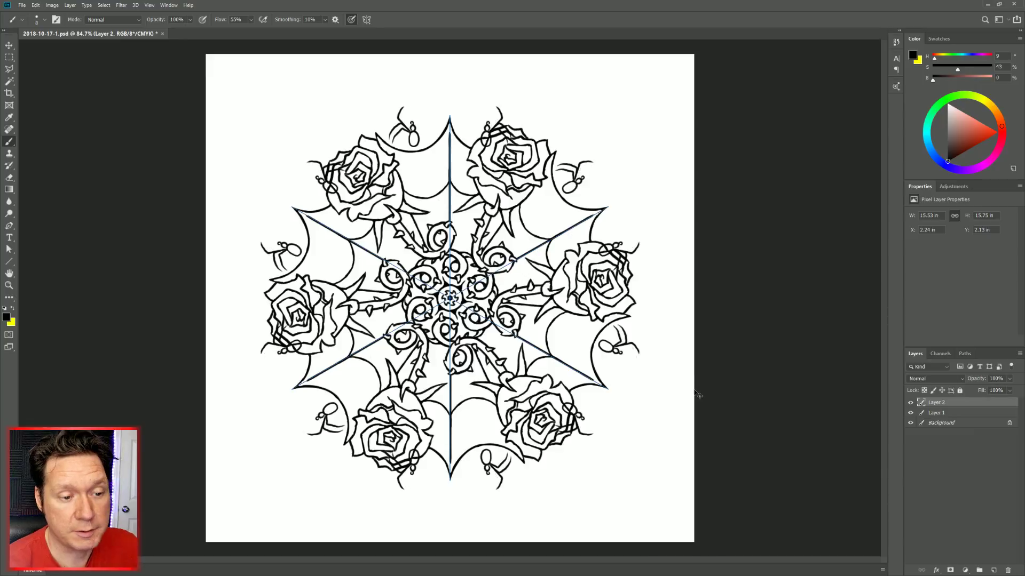
key("ctrl+z")
key("ctrl+z")
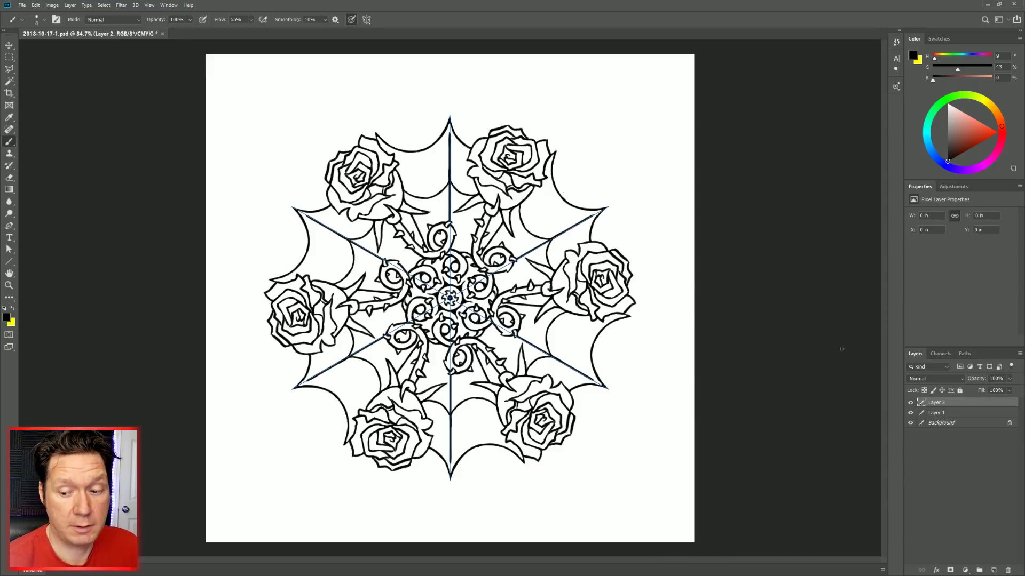
Delete the Mandala Symmetry 1 path and select the Radial Symmetry 2 path.
left_click(964, 354)
left_click(950, 373)
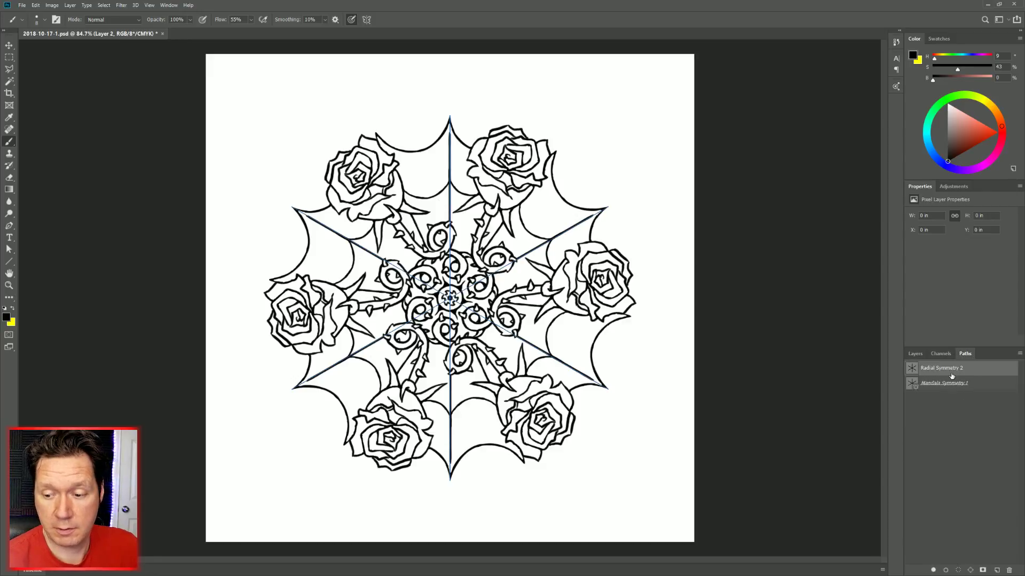
left_click(950, 385)
left_click(1008, 570)
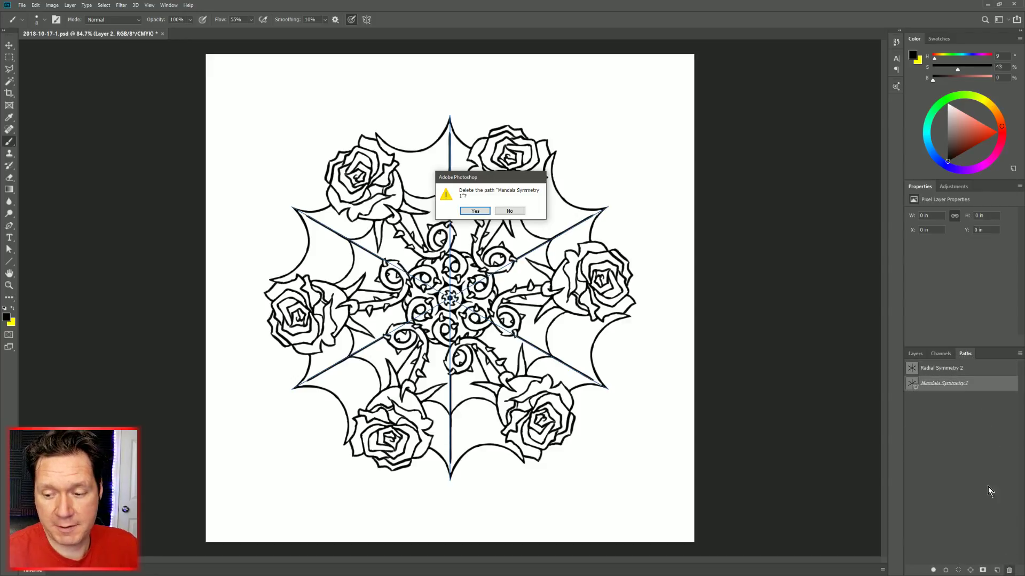
left_click(475, 213)
left_click(961, 368)
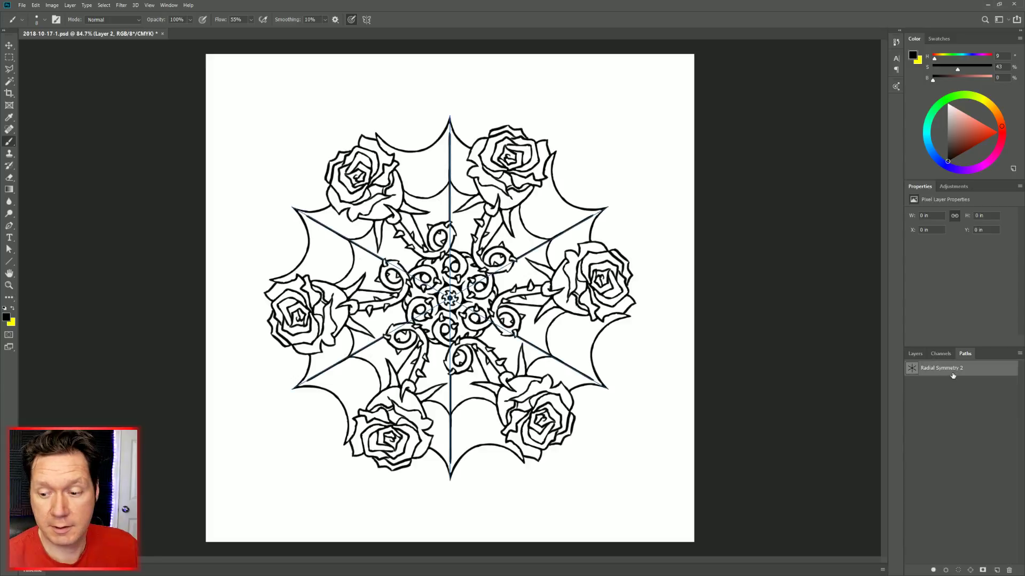
left_click(923, 354)
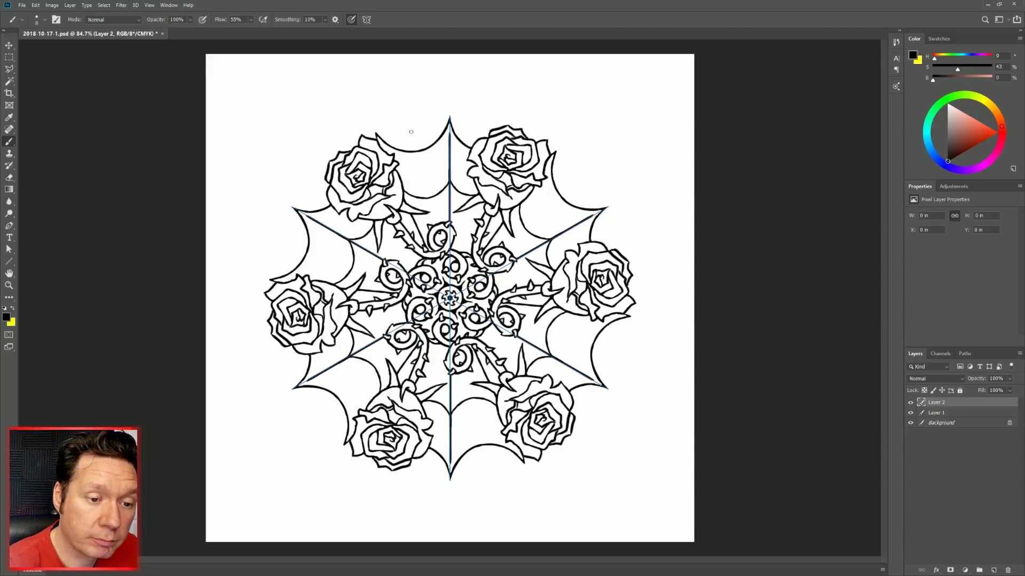
Make Radial Symmetry 2 the active symmetry path, undoing the small test oval on Layer 2.
mouse_move(411, 132)
left_mouse_down()
mouse_move(412, 142)
mouse_move(411, 128)
left_mouse_up()
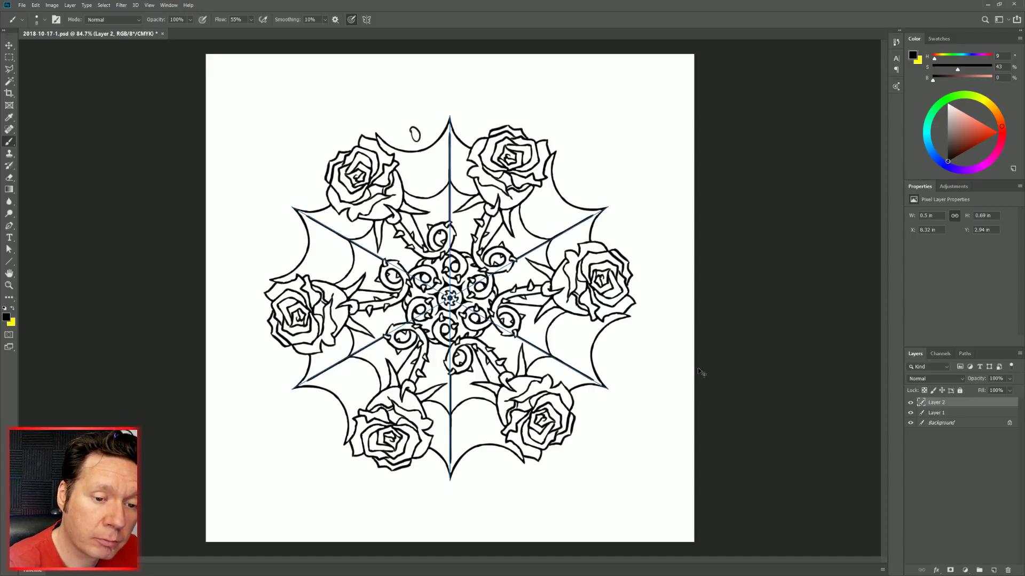
key("ctrl+z")
left_click(964, 353)
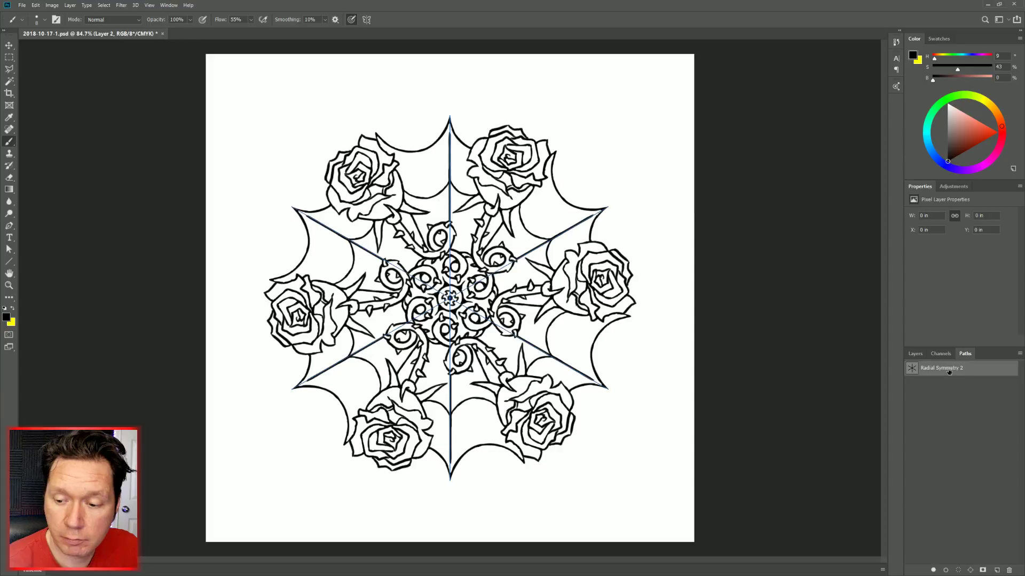
right_click(949, 371)
left_click(958, 422)
left_click(919, 354)
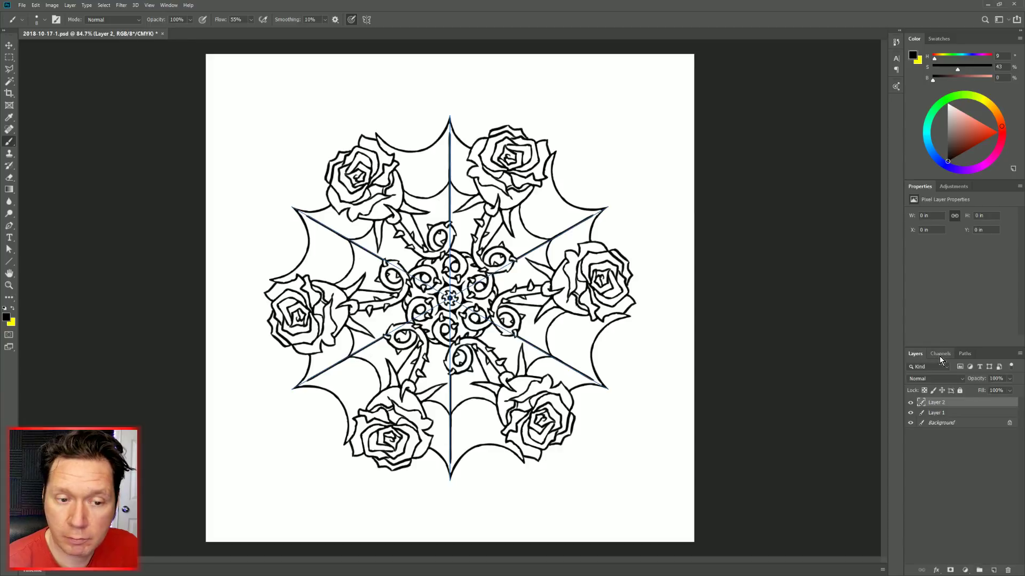
Draw a spider with an oval body and thin legs above the web's upper scallop, repeated around the mandala by radial symmetry.
mouse_move(408, 130)
left_mouse_down()
mouse_move(418, 140)
mouse_move(409, 118)
mouse_move(402, 145)
mouse_move(404, 128)
mouse_move(403, 145)
mouse_move(425, 138)
mouse_move(399, 128)
mouse_move(396, 143)
left_mouse_up()
key("ctrl+z")
key("ctrl+z")
key("ctrl+z")
mouse_move(419, 121)
left_mouse_down()
mouse_move(414, 127)
mouse_move(424, 123)
left_mouse_up()
mouse_move(424, 122)
left_mouse_down()
mouse_move(431, 133)
mouse_move(384, 117)
mouse_move(401, 123)
mouse_move(392, 109)
mouse_move(416, 112)
mouse_move(407, 102)
mouse_move(418, 114)
mouse_move(408, 104)
left_mouse_up()
key("ctrl+z")
key("ctrl+z")
key("ctrl+z")
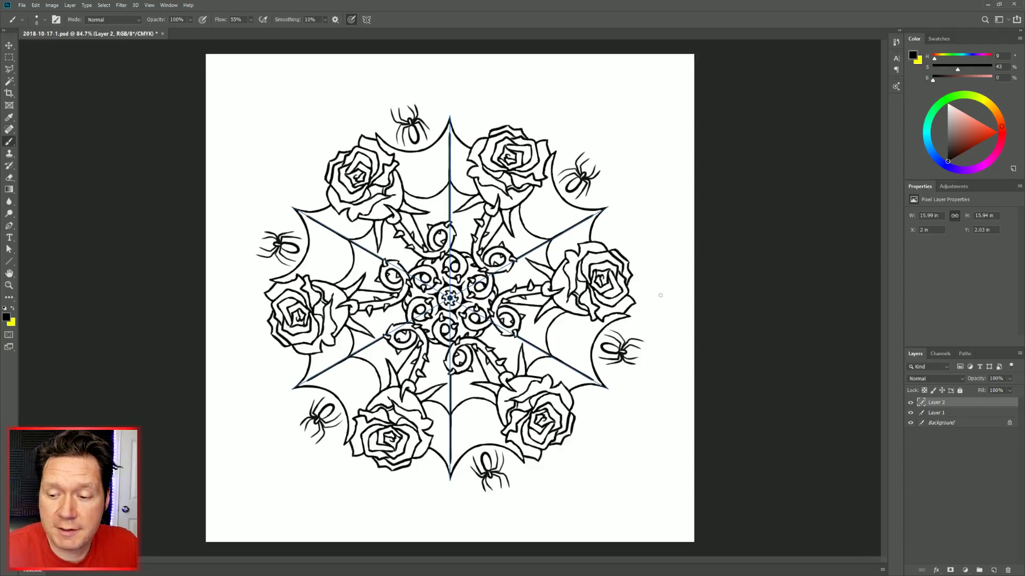
Check the active symmetry path, and view the canvas with Layer 1 and Layer 2 hidden before showing both layers again.
left_click(968, 355)
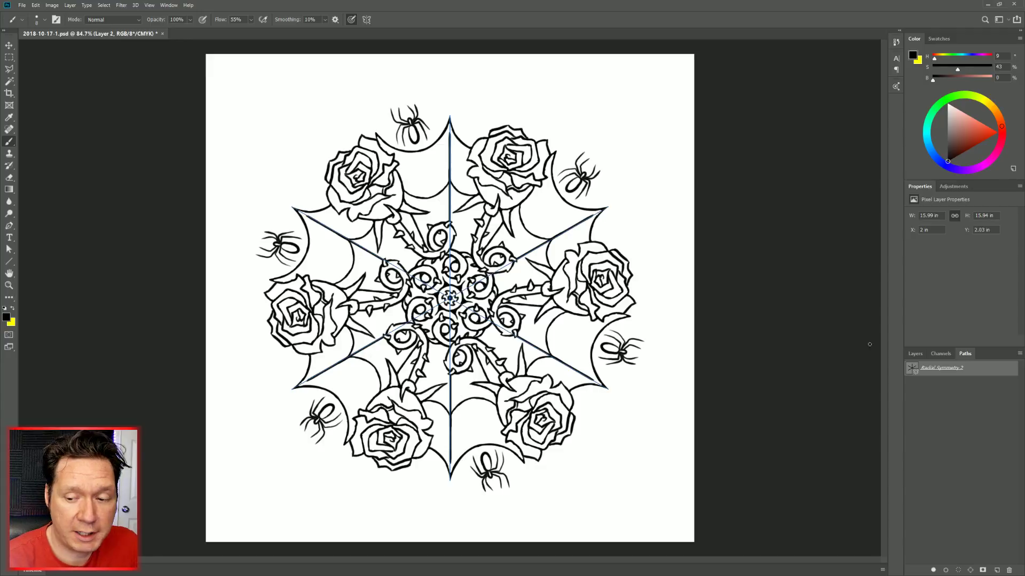
left_click(916, 354)
left_click_drag(911, 403, 911, 413)
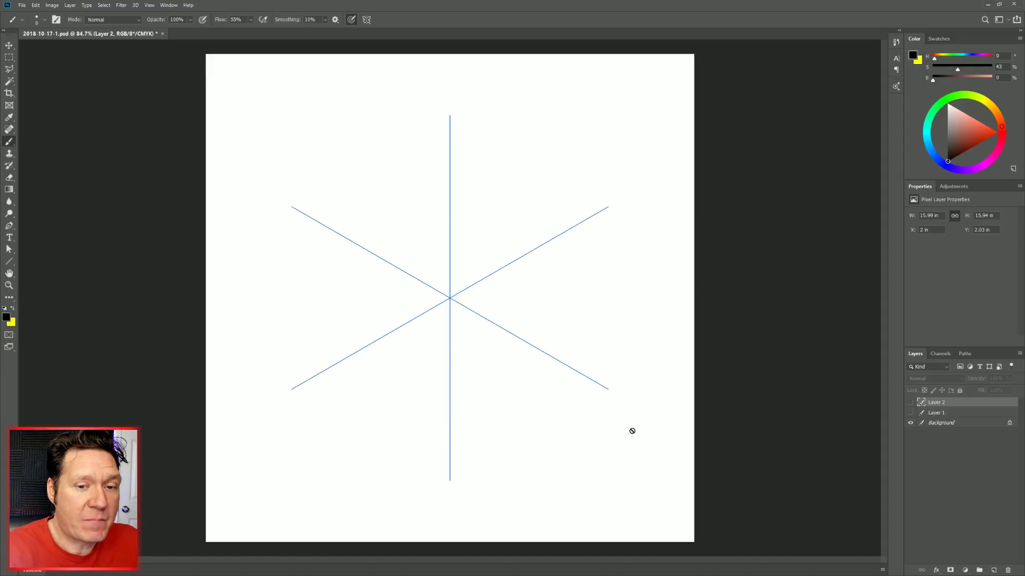
left_click(910, 403)
left_click(910, 412)
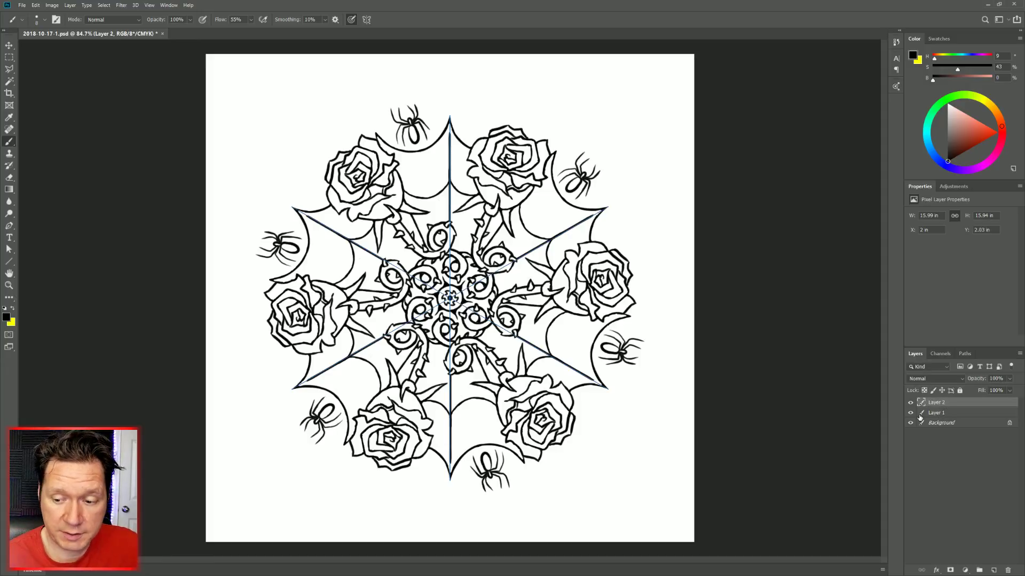
Select the whole canvas, clear the spiders from Layer 2, and deselect.
key("ctrl+a")
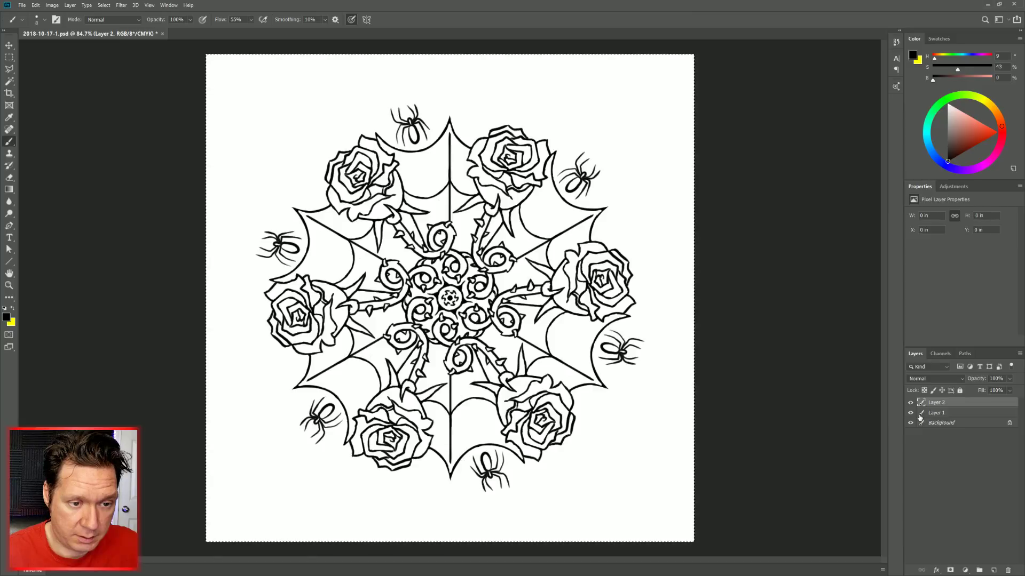
key("Delete")
key("ctrl+d")
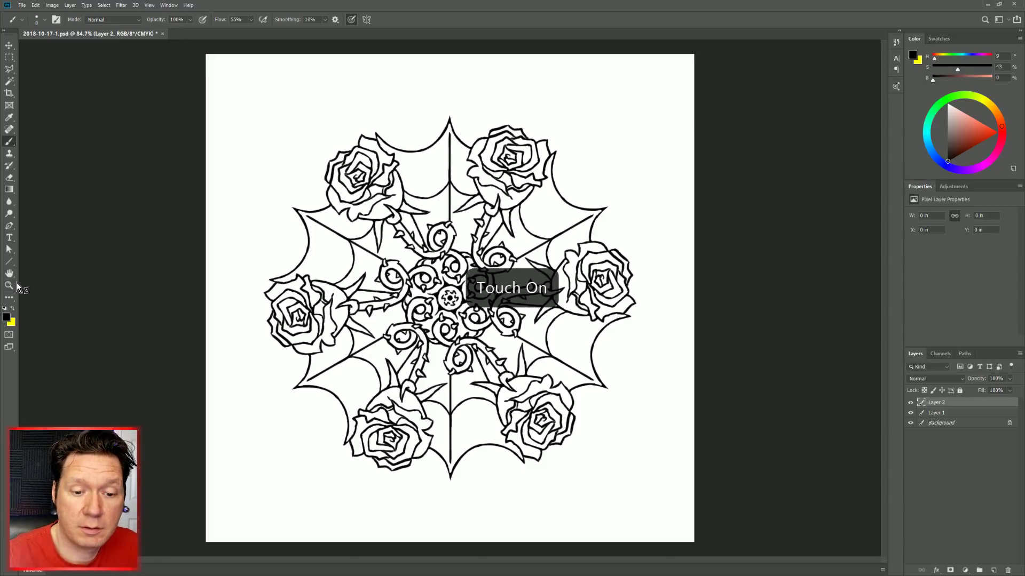
Try a single oval about 1 in wide and 1.3 in tall above the web's upper scallop, and undo it.
scroll(444, 321, "up", 5)
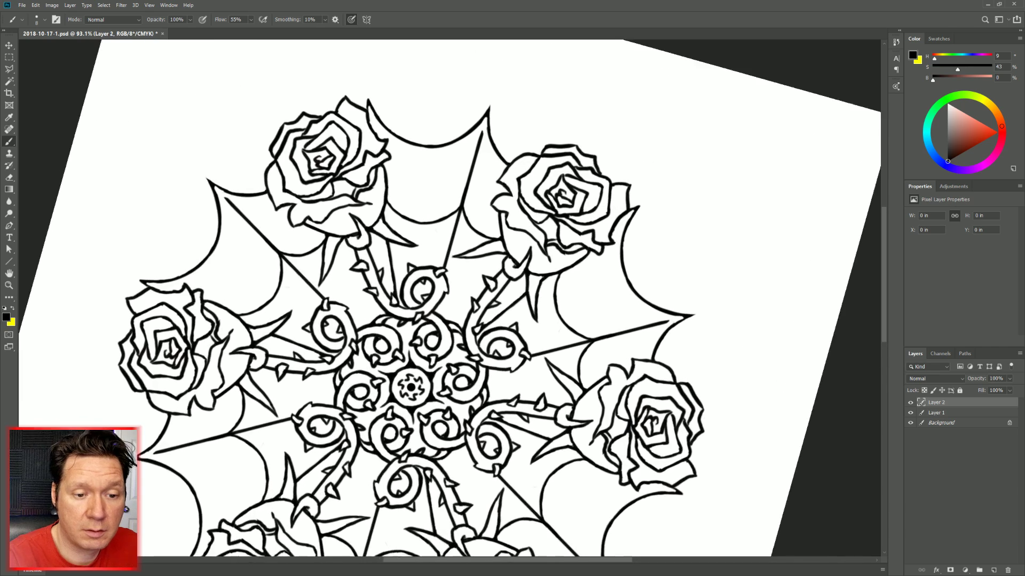
scroll(444, 321, "up", 3)
scroll(449, 320, "down", 1)
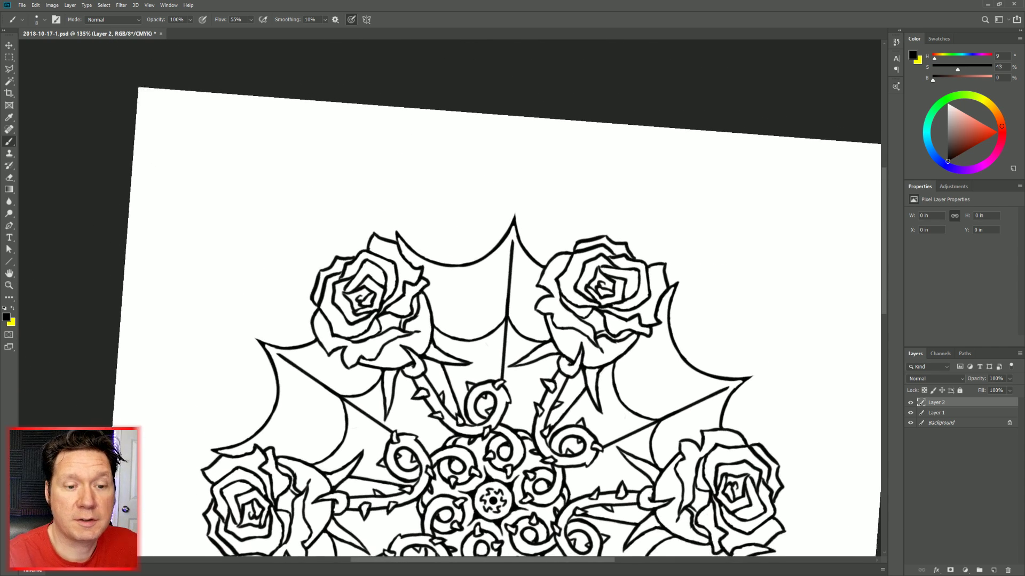
scroll(450, 320, "up", 1)
scroll(481, 331, "up", 2)
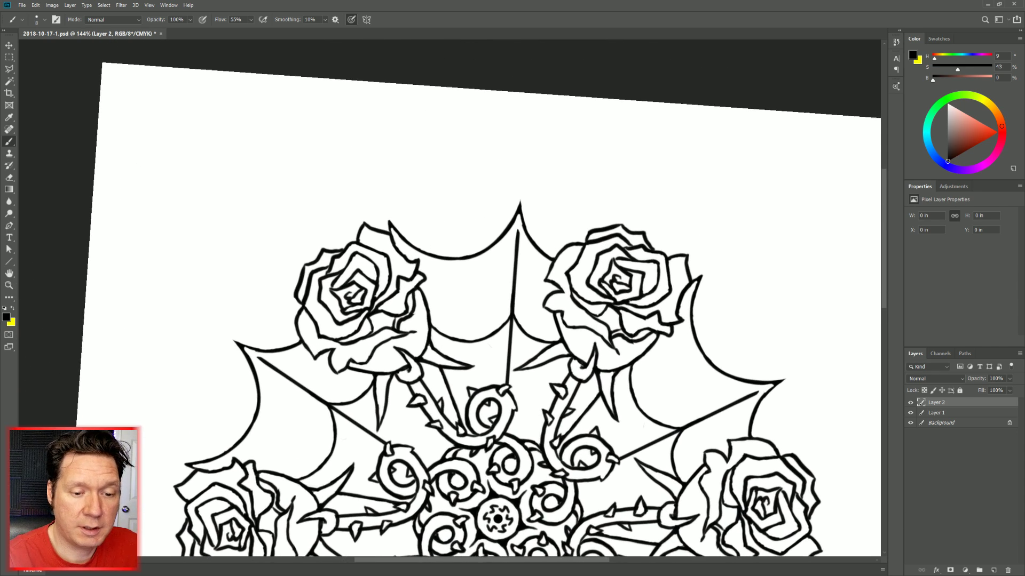
scroll(480, 331, "up", 1)
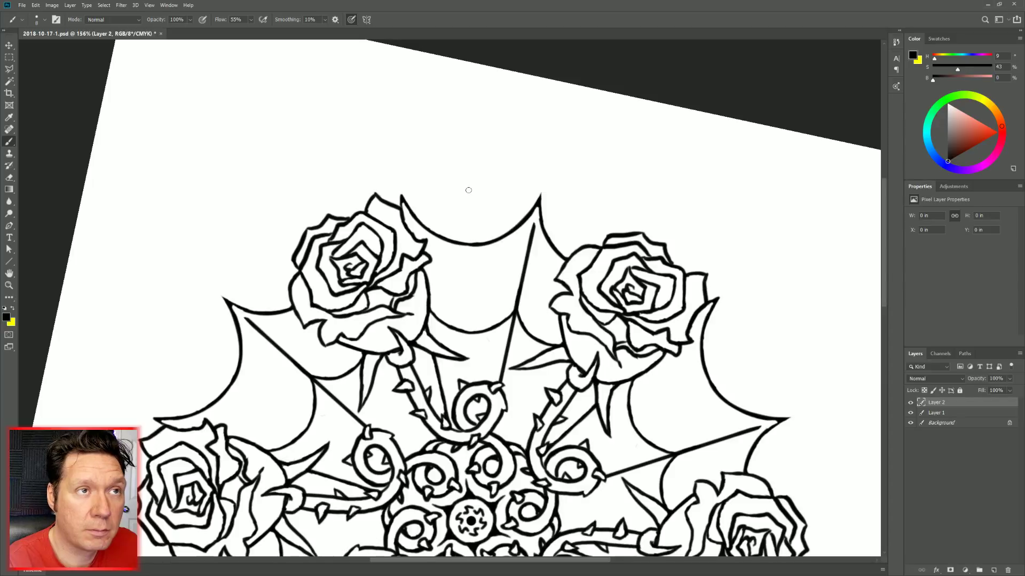
mouse_move(463, 165)
left_mouse_down()
mouse_move(454, 210)
mouse_move(474, 217)
mouse_move(490, 195)
mouse_move(458, 171)
left_mouse_up()
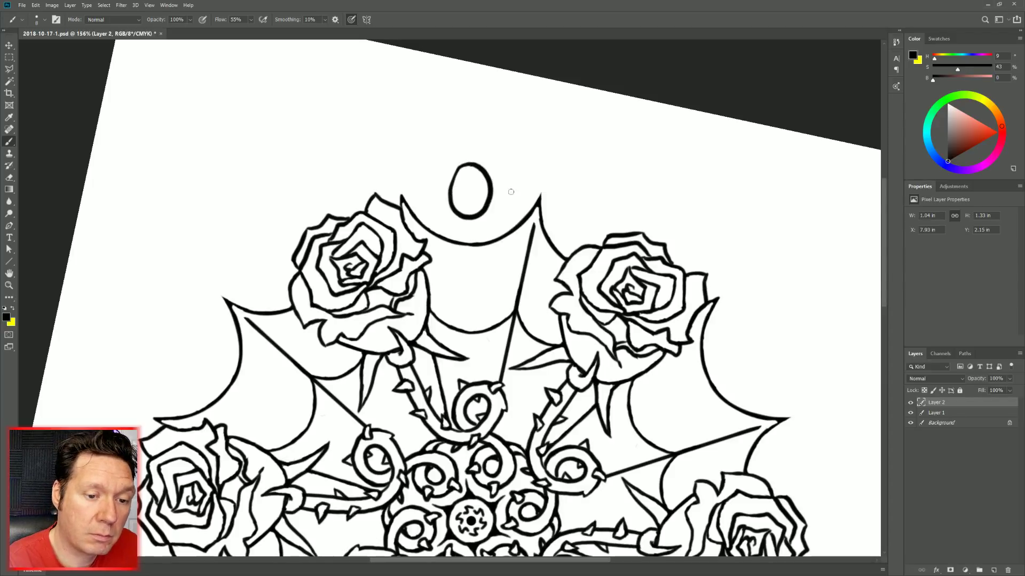
key("ctrl+z")
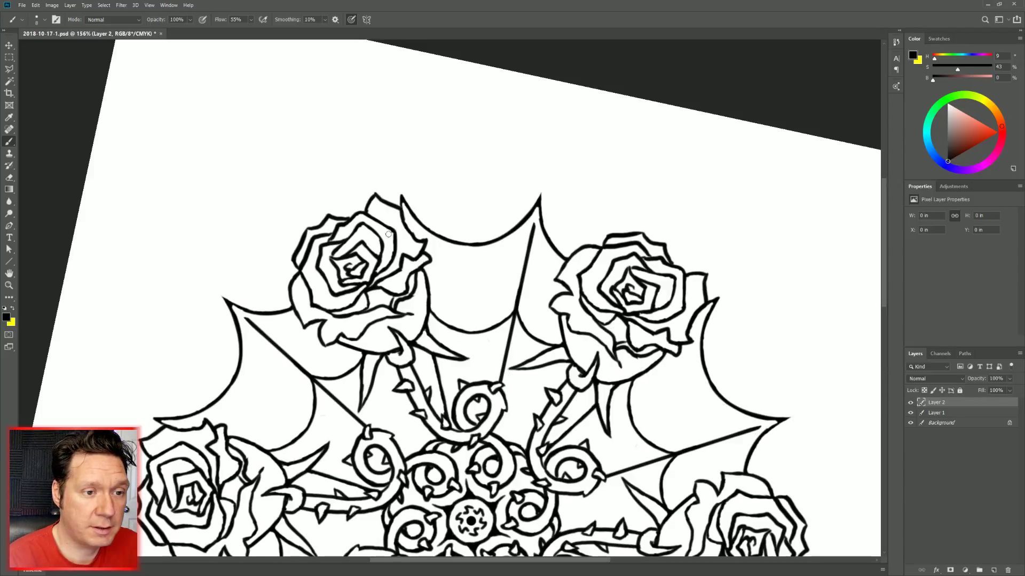
left_click(366, 19)
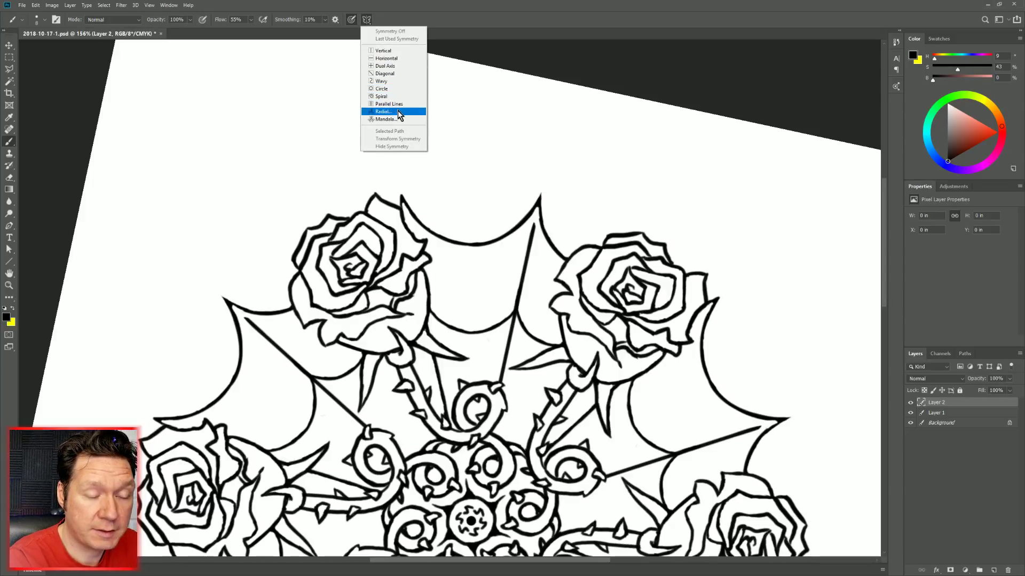
left_click(398, 111)
type("6")
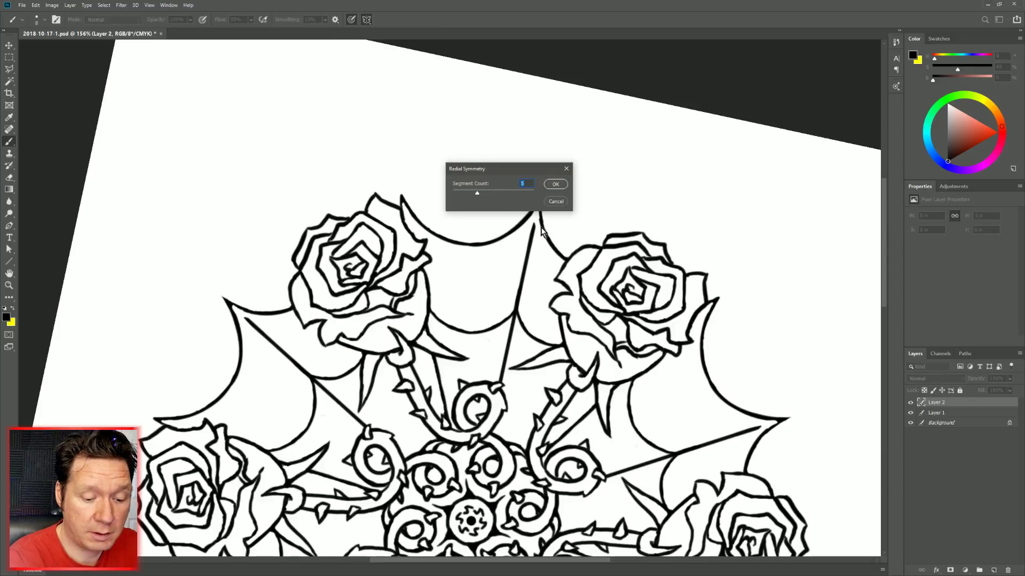
left_click(555, 185)
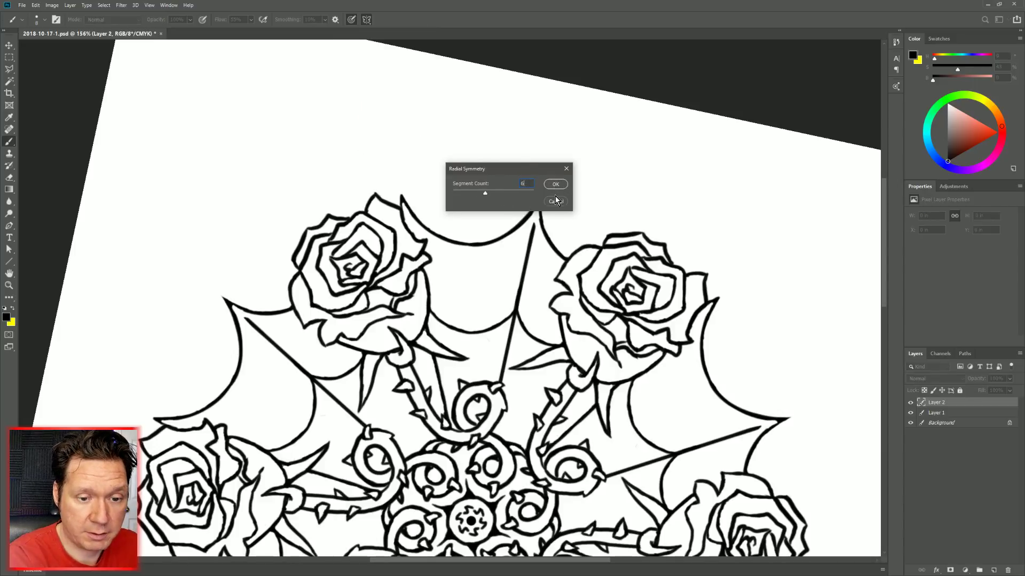
Create a six-spoke mandala symmetry path and rotate it about -12.26° so one spoke runs through the middle of the web's upper scallop.
left_click(366, 21)
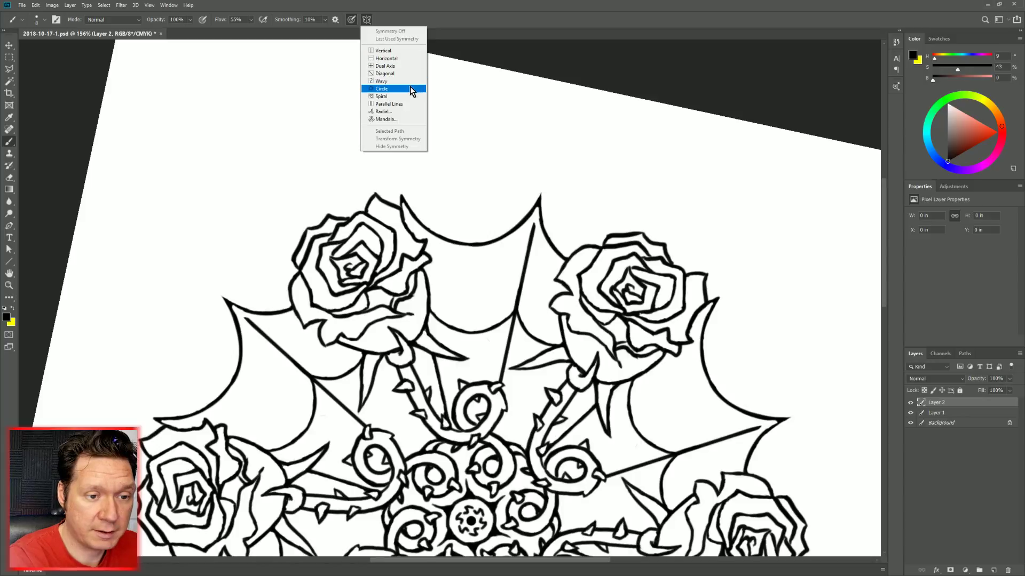
left_click(389, 119)
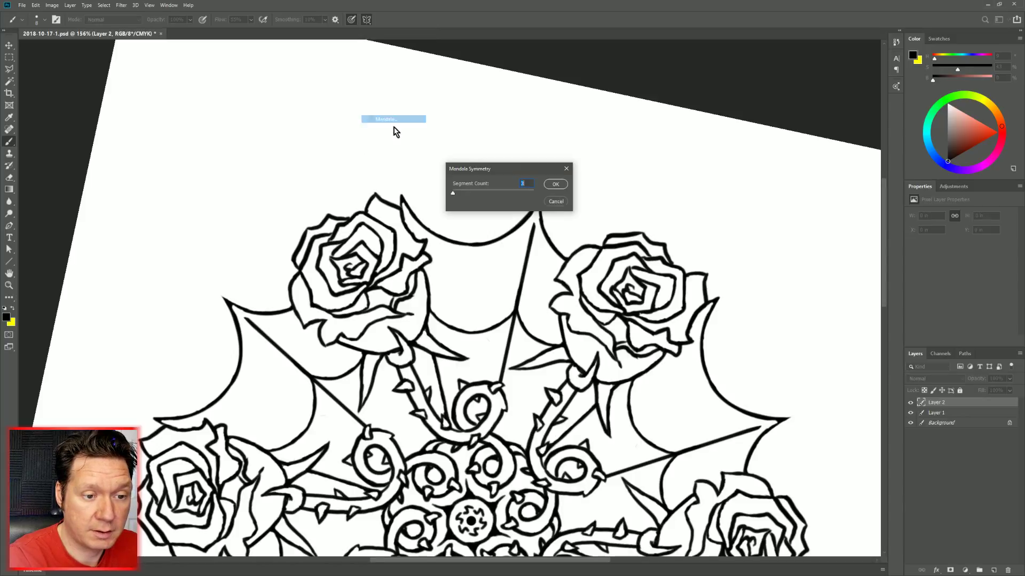
left_click(555, 184)
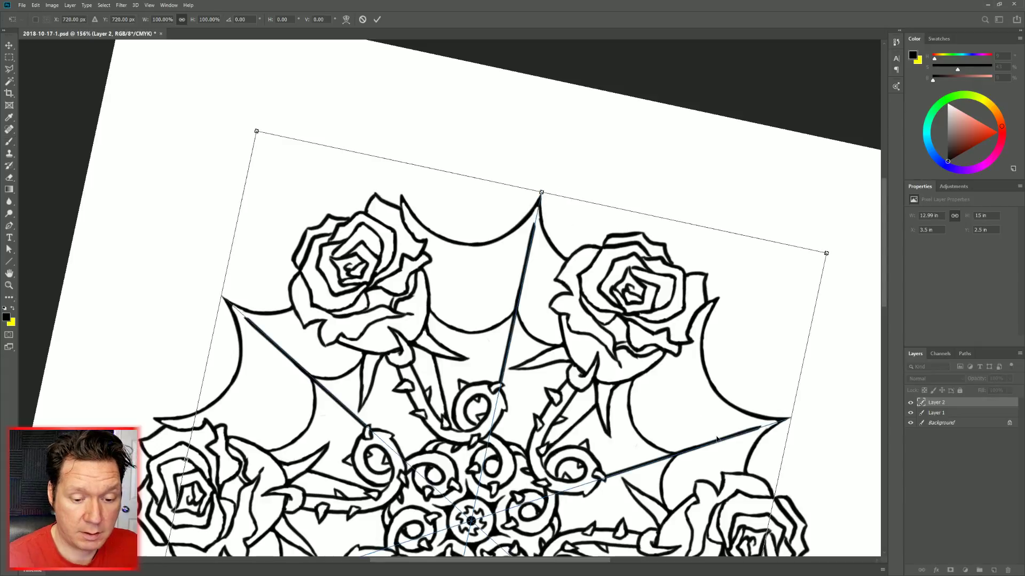
left_click_drag(831, 252, 740, 214)
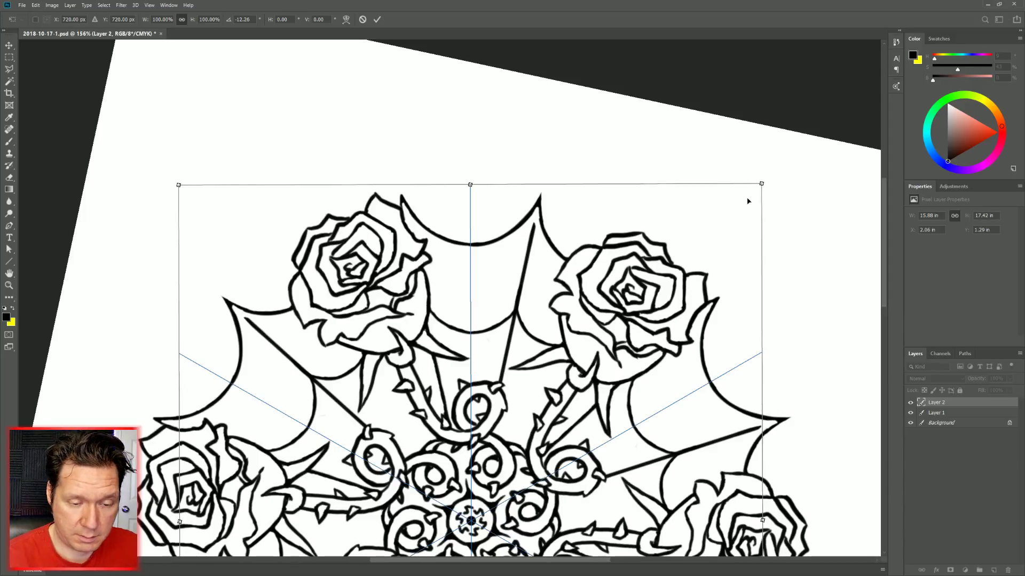
key("Return")
key("b")
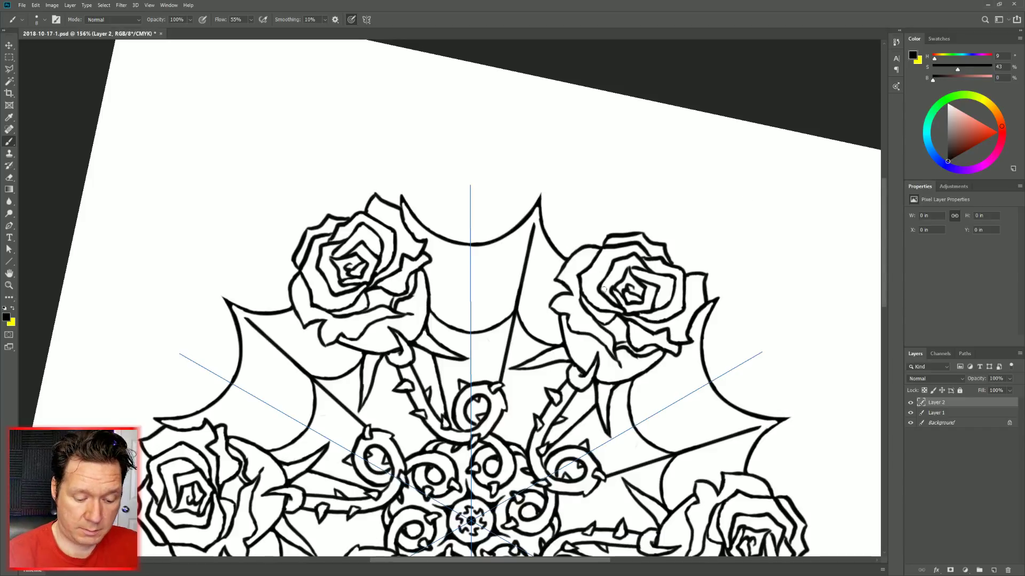
Paint a solid black oval spider body with a smaller head and two short feelers above the web's upper scallop.
mouse_move(468, 182)
left_mouse_down()
mouse_move(453, 204)
mouse_move(458, 224)
mouse_move(473, 227)
mouse_move(459, 188)
mouse_move(452, 216)
mouse_move(472, 228)
left_mouse_up()
key("ctrl+z")
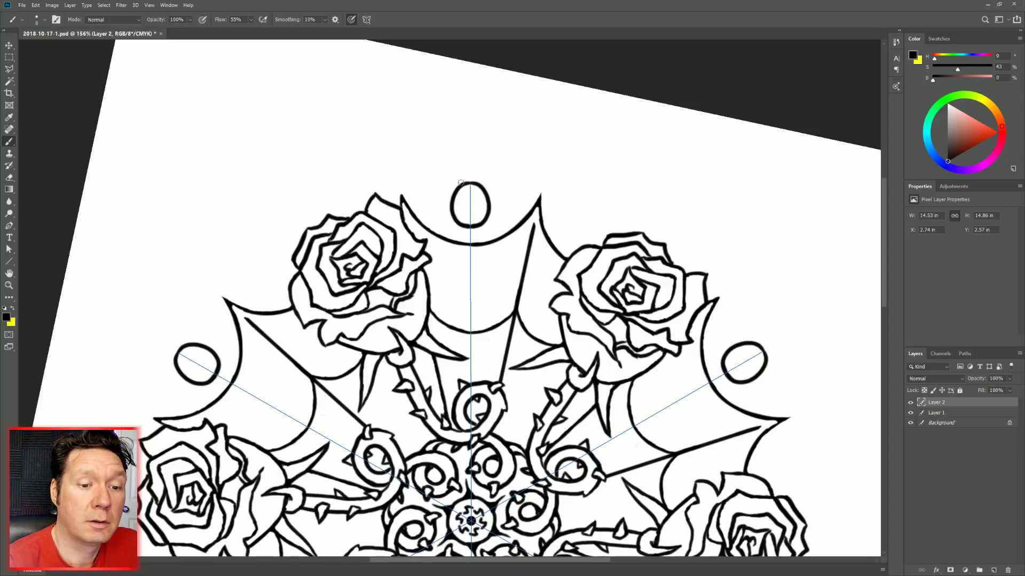
mouse_move(462, 185)
left_mouse_down()
mouse_move(479, 166)
mouse_move(461, 170)
mouse_move(472, 172)
mouse_move(459, 221)
mouse_move(473, 207)
mouse_move(466, 201)
mouse_move(478, 220)
left_mouse_up()
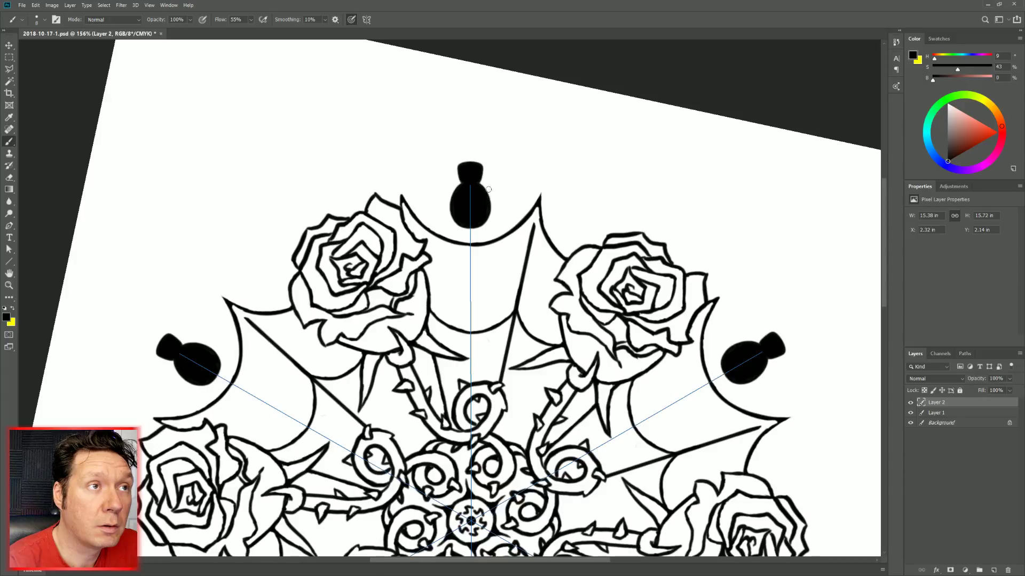
mouse_move(462, 162)
left_mouse_down()
mouse_move(470, 138)
mouse_move(459, 156)
left_mouse_up()
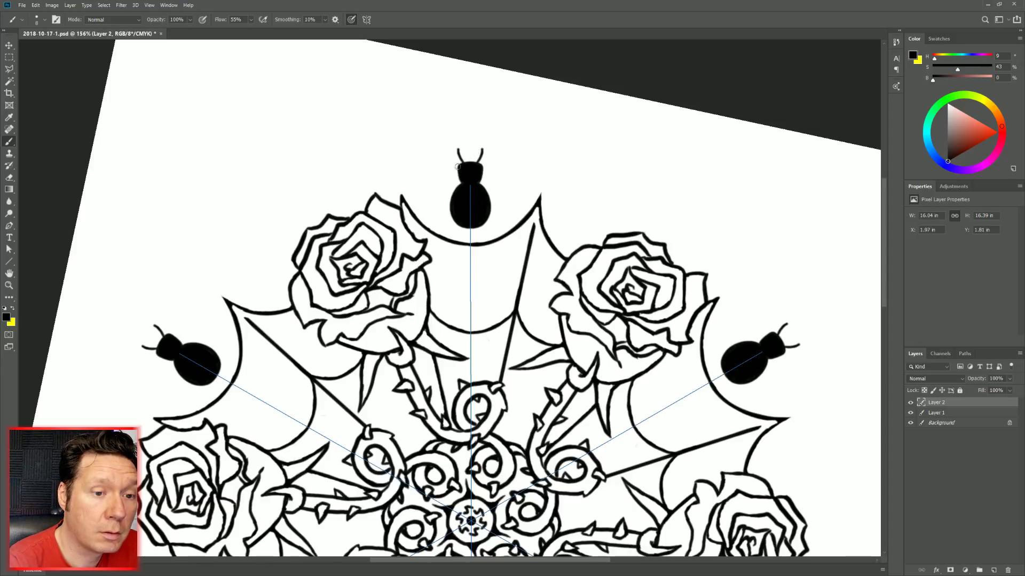
Draw two pairs of jointed front legs extending outward from the spider's head, redoing unsatisfactory strokes.
left_click_drag(458, 168, 444, 128)
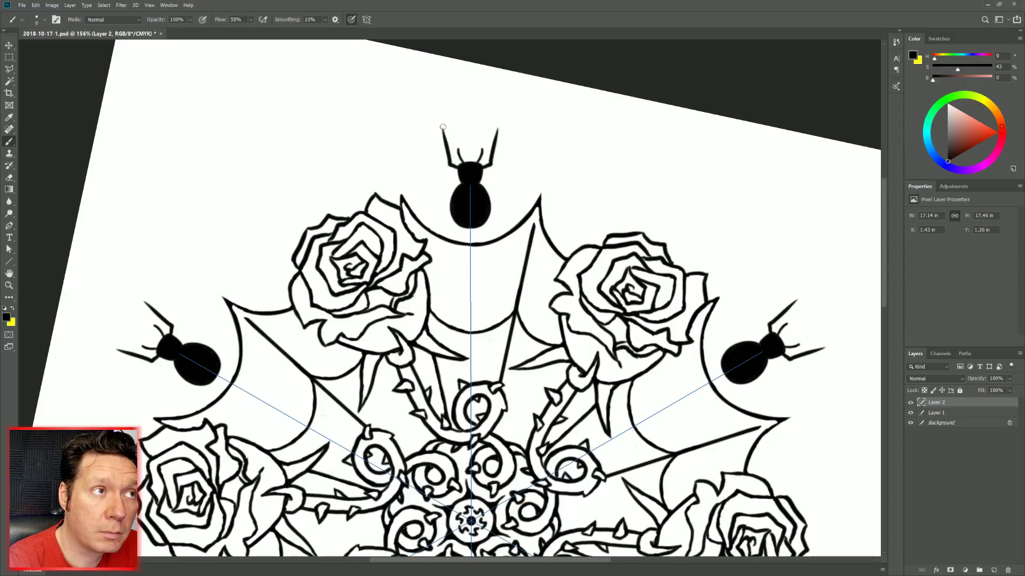
key("ctrl+z")
left_click_drag(450, 163, 459, 168)
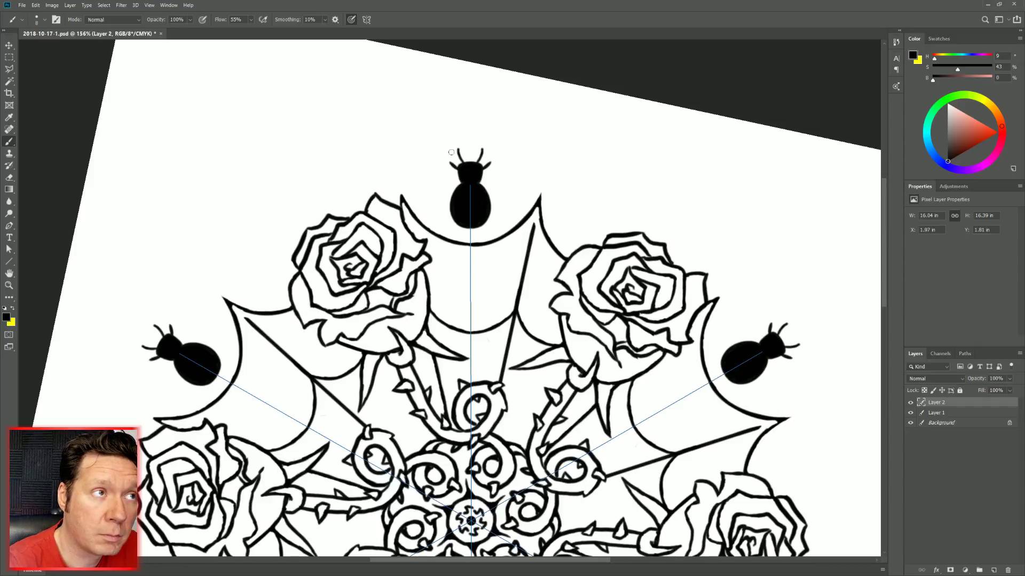
mouse_move(451, 163)
left_mouse_down()
mouse_move(443, 102)
mouse_move(439, 122)
mouse_move(463, 173)
left_mouse_up()
key("ctrl+z")
key("ctrl+z")
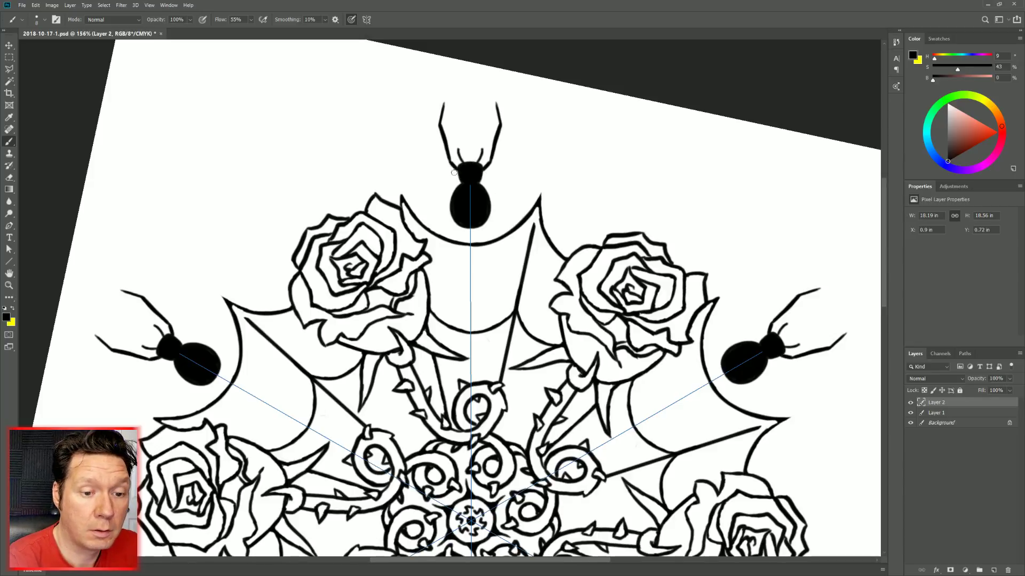
left_click_drag(452, 170, 424, 149)
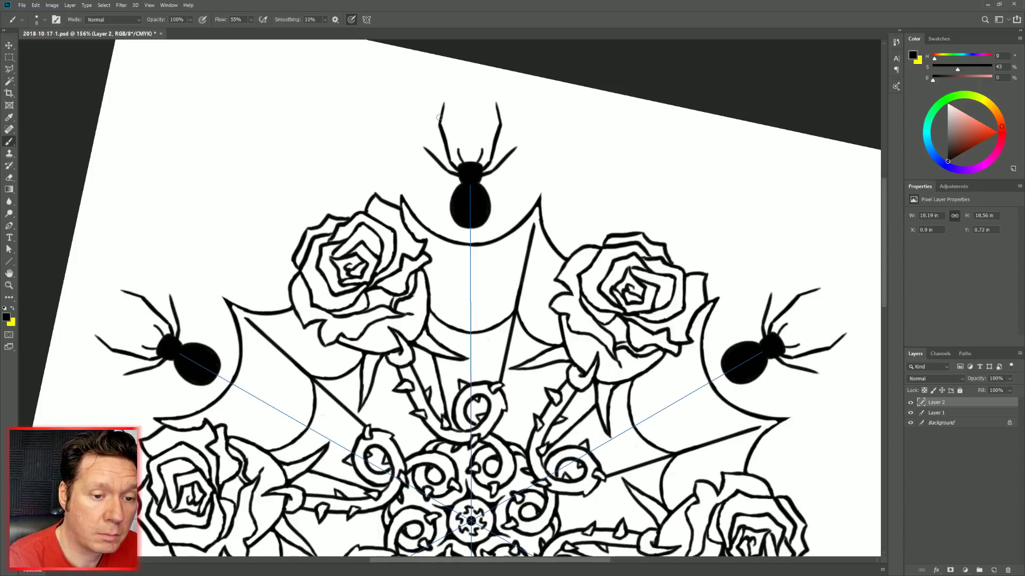
mouse_move(421, 145)
left_mouse_down()
mouse_move(431, 154)
mouse_move(413, 126)
left_mouse_up()
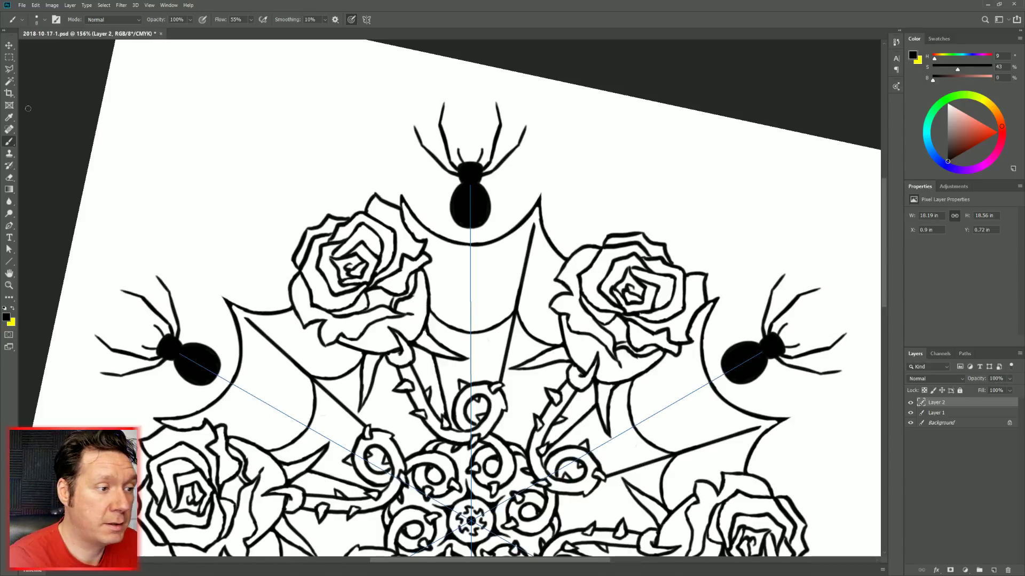
Select the whole canvas and clear the spiders from Layer 2.
left_click(13, 47)
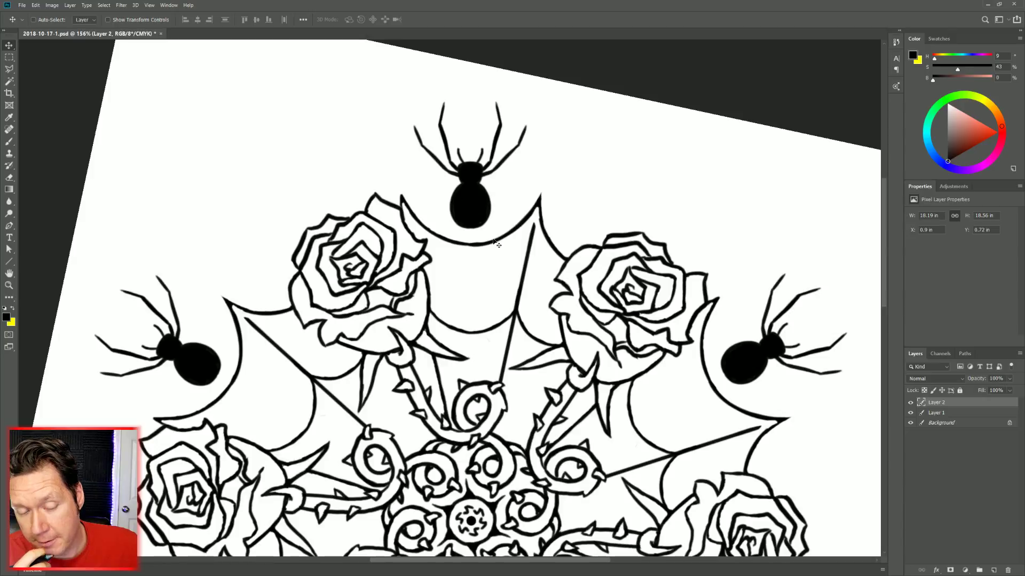
key("ctrl+a")
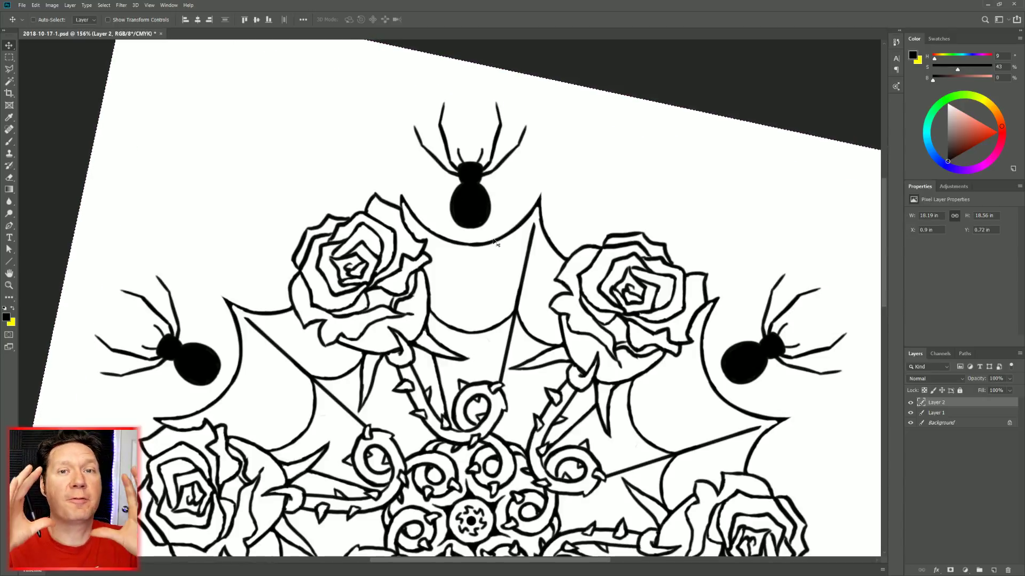
key("Delete")
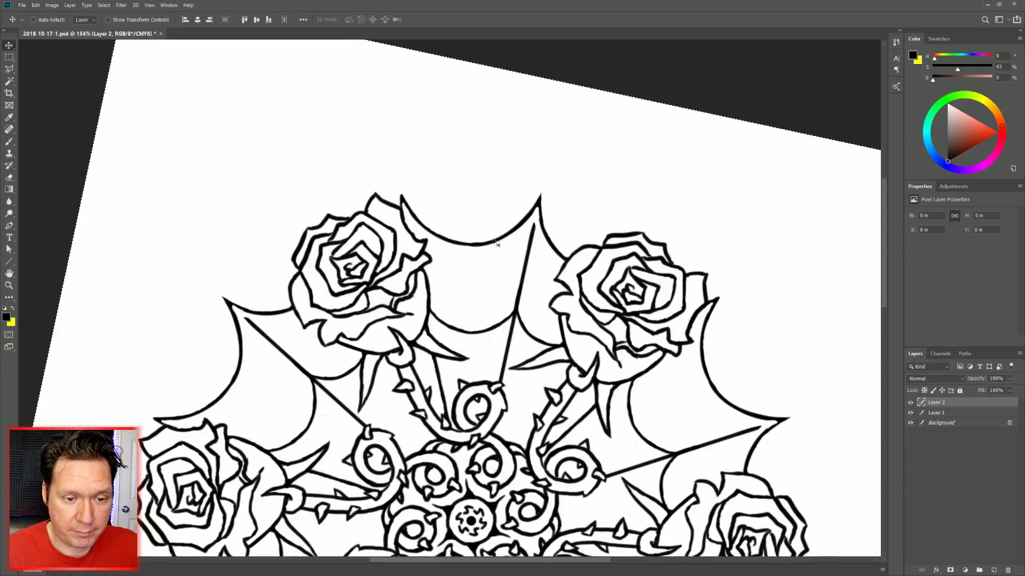
Paint a solid spider body and head farther above the upper scallop, with two long legs curving back around the body and short feelers.
key("b")
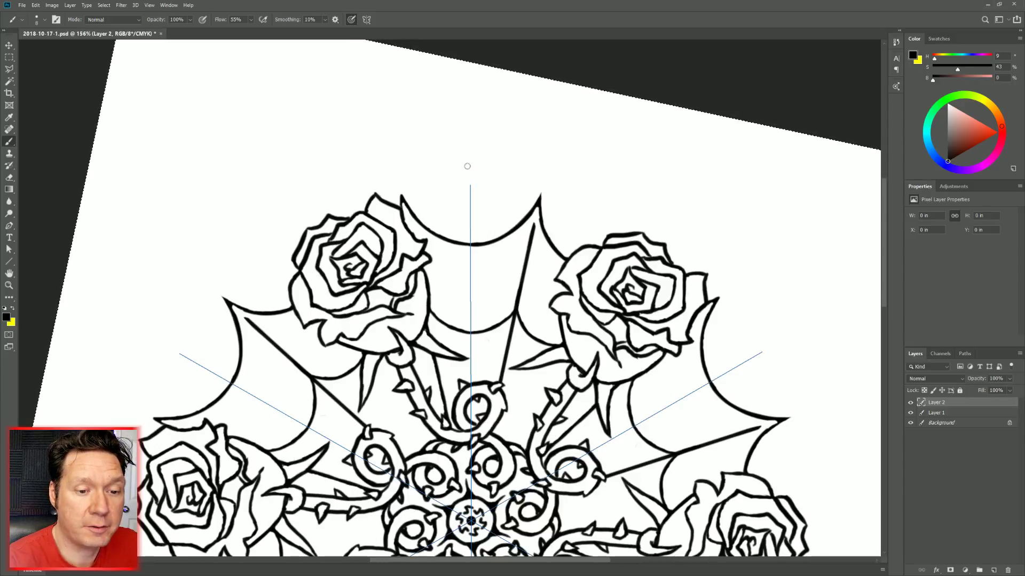
mouse_move(467, 166)
left_mouse_down()
mouse_move(463, 188)
mouse_move(480, 171)
mouse_move(464, 163)
mouse_move(462, 189)
mouse_move(469, 174)
mouse_move(458, 175)
left_mouse_up()
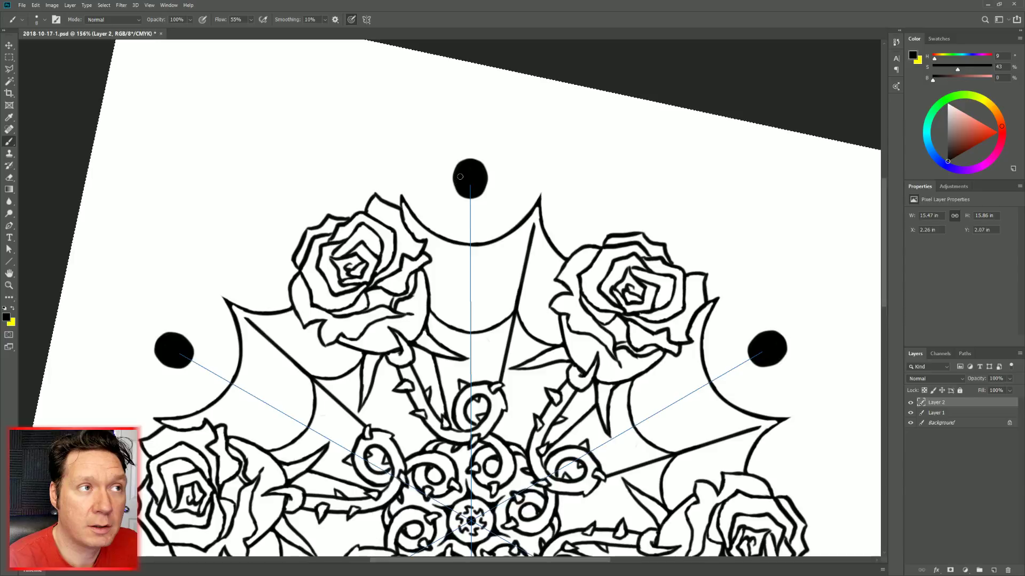
mouse_move(464, 156)
left_mouse_down()
mouse_move(438, 166)
mouse_move(469, 158)
mouse_move(444, 164)
mouse_move(443, 234)
mouse_move(446, 160)
left_mouse_up()
key("ctrl+z")
mouse_move(437, 203)
left_mouse_down()
mouse_move(446, 161)
mouse_move(462, 156)
left_mouse_up()
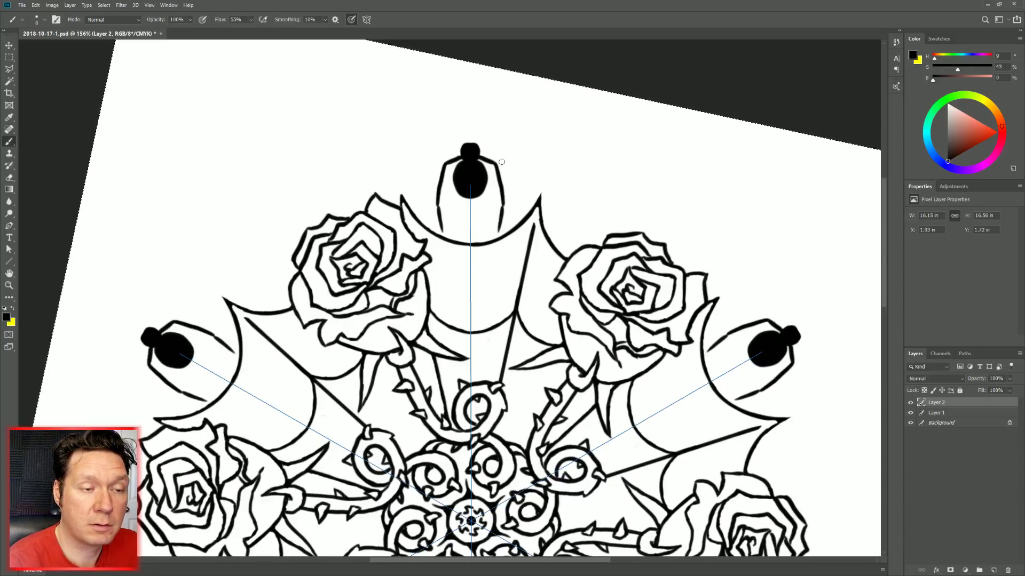
left_click_drag(465, 144, 461, 126)
key("ctrl+z")
key("ctrl+z")
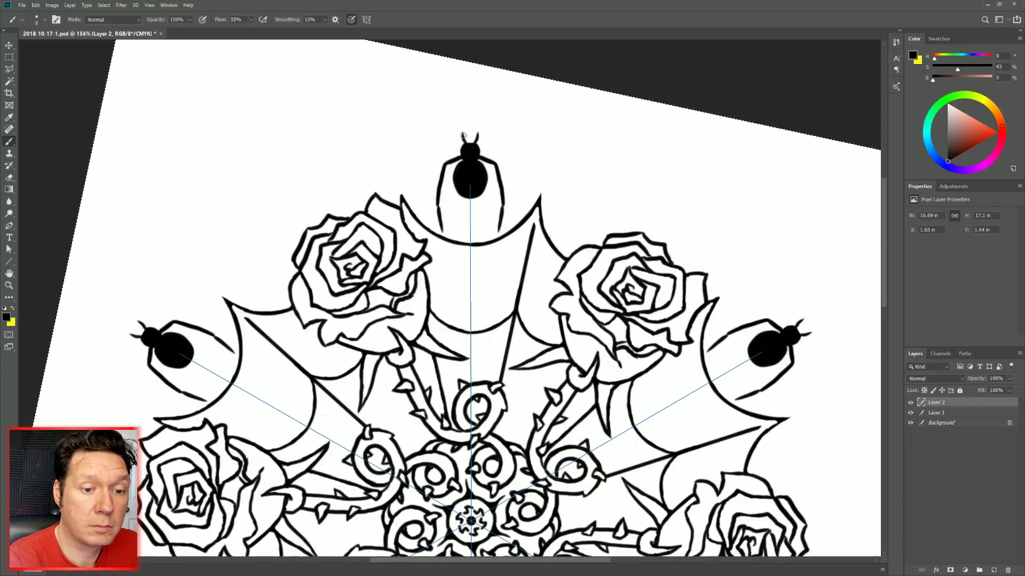
Draw two pairs of long jointed front legs and an outer pair of back legs reaching toward the web, redoing unsatisfactory strokes.
mouse_move(464, 148)
left_mouse_down()
mouse_move(435, 105)
mouse_move(439, 76)
left_mouse_up()
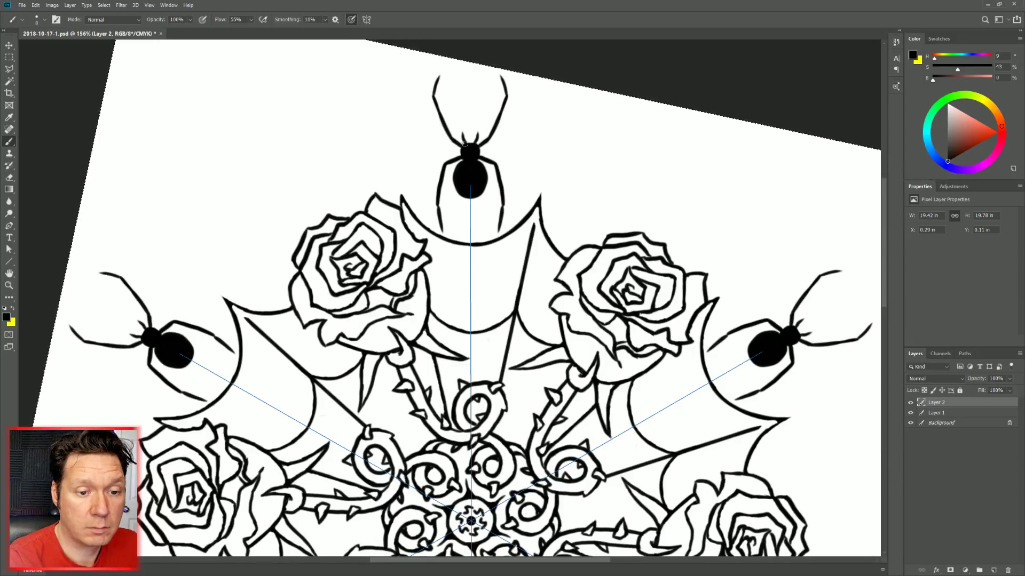
mouse_move(462, 149)
left_mouse_down()
mouse_move(443, 143)
mouse_move(473, 159)
mouse_move(436, 161)
mouse_move(417, 109)
left_mouse_up()
key("ctrl+z")
key("ctrl+z")
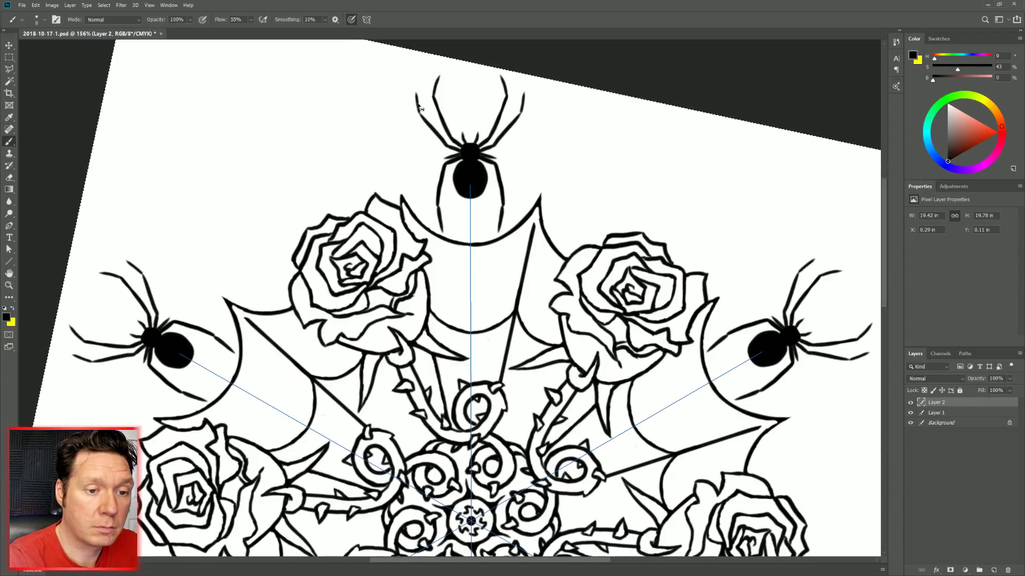
key("ctrl+z")
left_click_drag(446, 145, 412, 88)
mouse_move(452, 154)
left_mouse_down()
mouse_move(421, 179)
mouse_move(447, 157)
mouse_move(465, 150)
mouse_move(424, 178)
mouse_move(465, 159)
mouse_move(417, 181)
mouse_move(415, 214)
left_mouse_up()
key("ctrl+z")
key("ctrl+z")
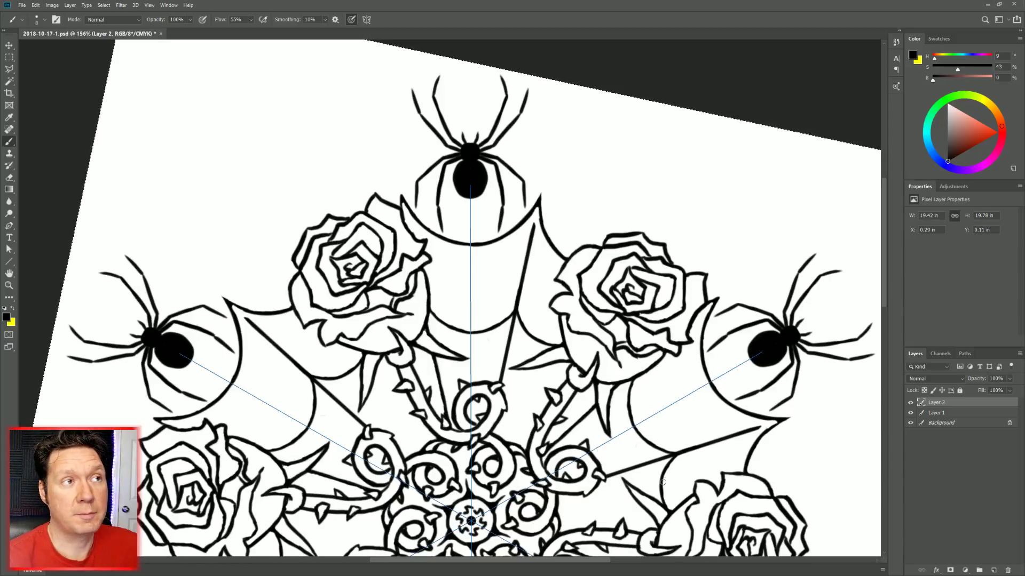
Erase an hourglass marking into the spider's body and sharpen its outline with a smaller 3 px brush.
key("e")
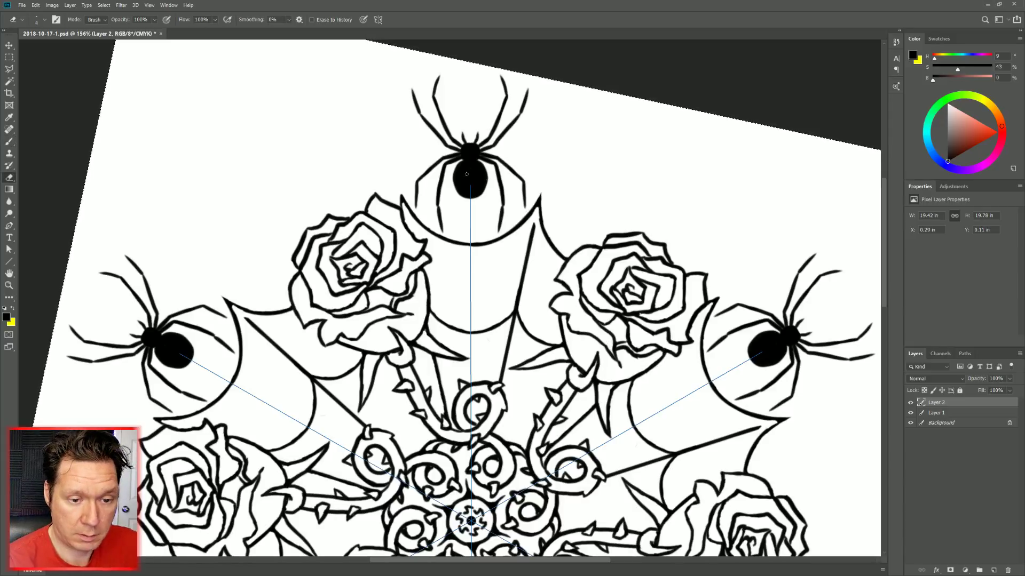
left_click(474, 176)
left_click_drag(475, 177, 469, 183)
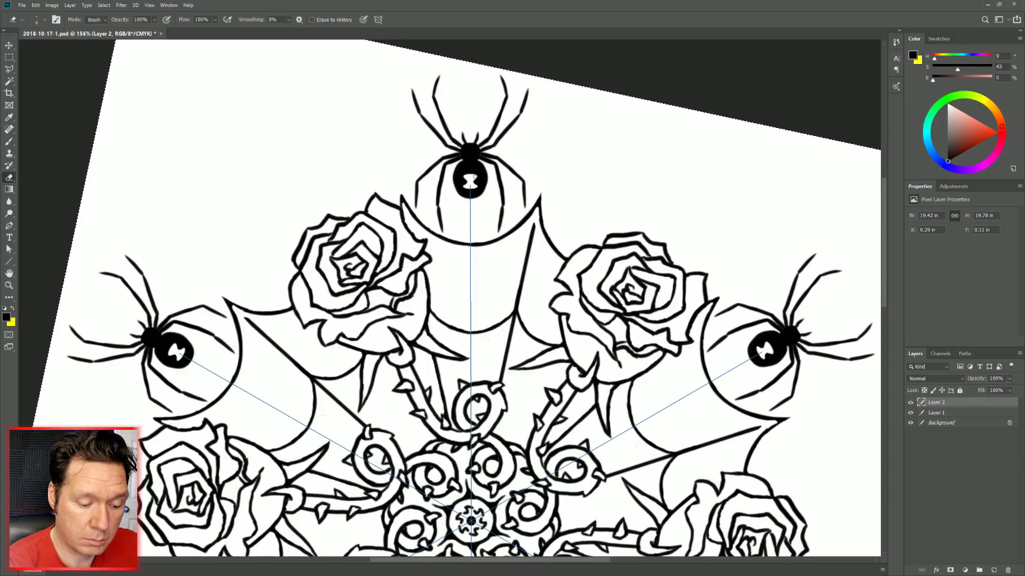
key("b")
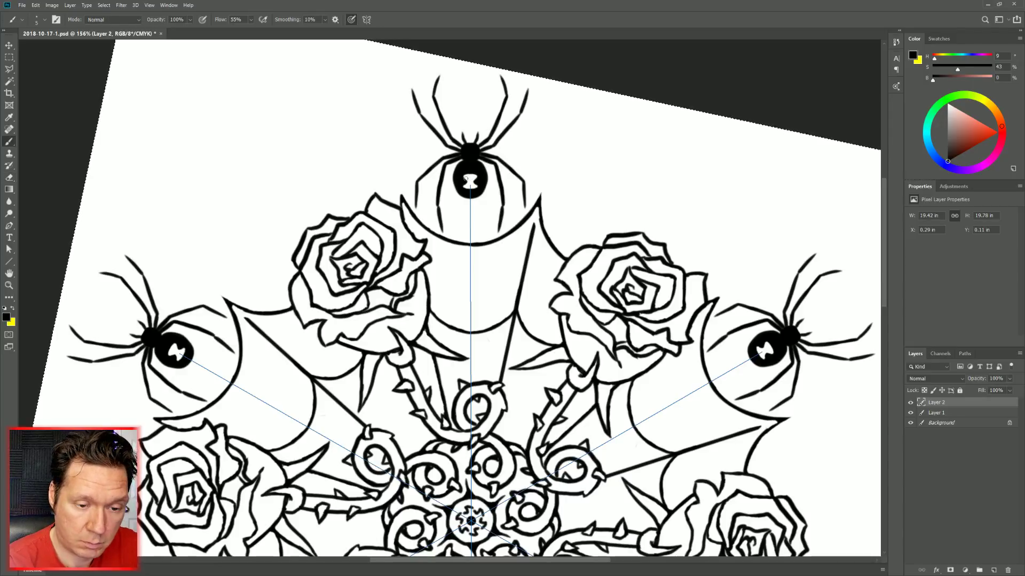
key("bracketleft")
key("bracketleft")
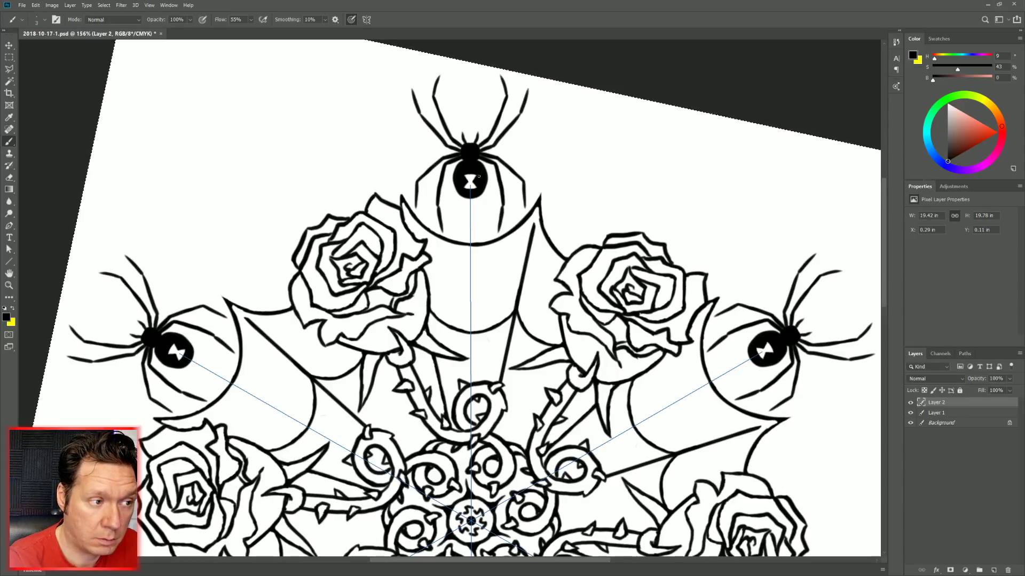
Erase two tiny eyes into the spider's head, redoing the marks until they are small and separate.
key("e")
left_click_drag(468, 144, 472, 149)
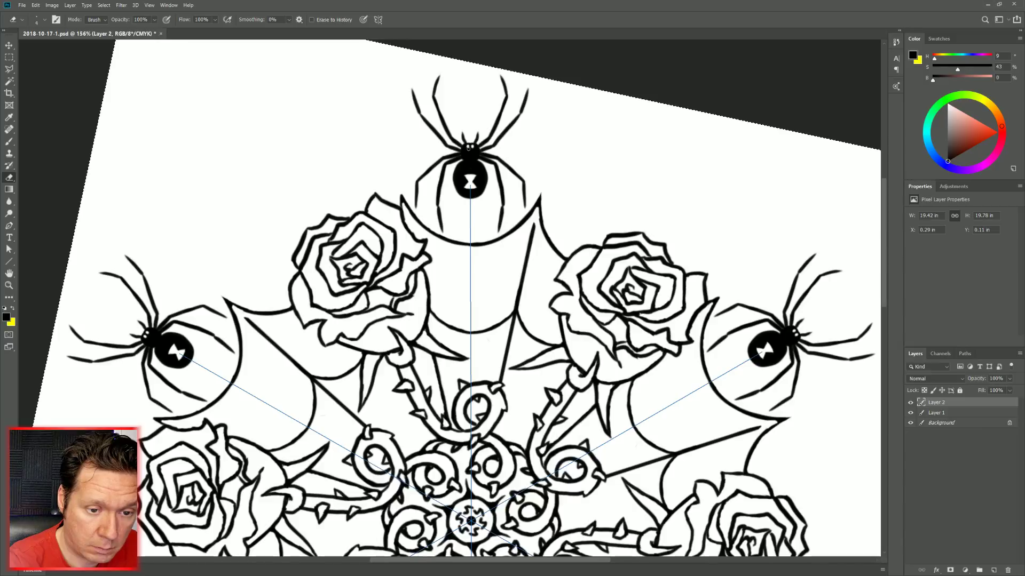
key("ctrl+z")
left_click(469, 147)
key("ctrl+z")
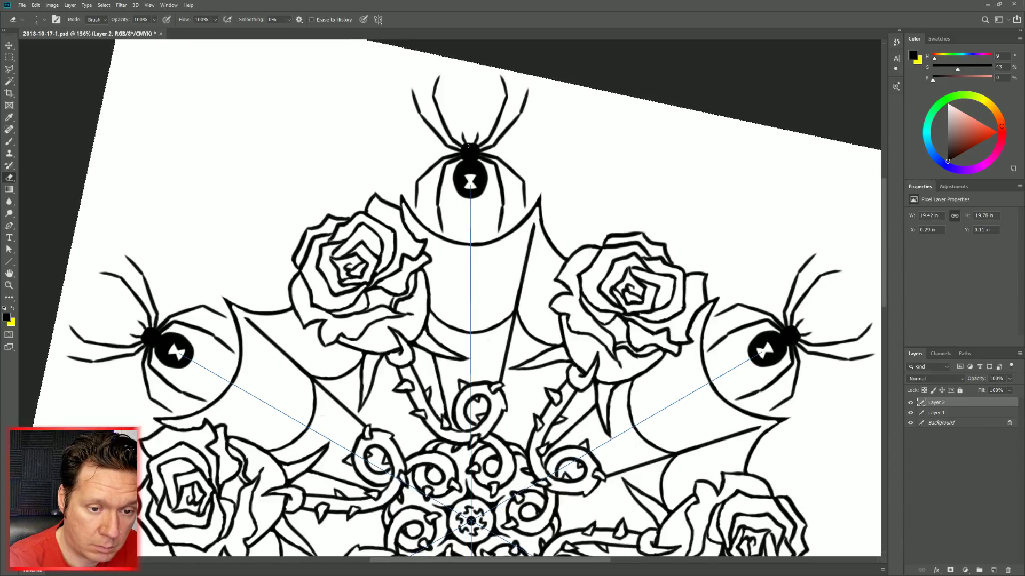
left_click(468, 146)
left_click(467, 147)
left_click(469, 146)
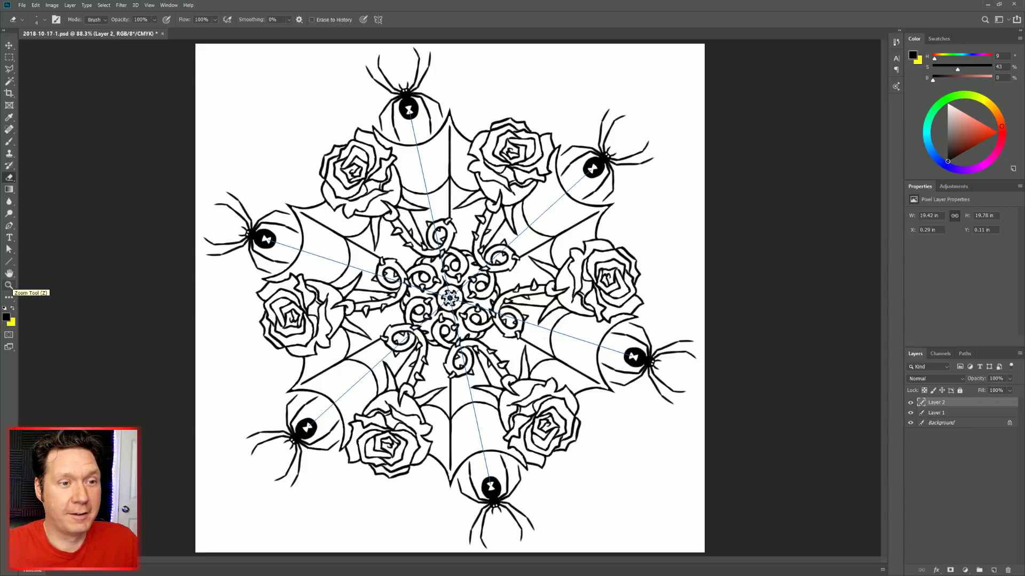
Disable the mandala symmetry path and inspect the whole drawing without its guide lines.
key("ctrl+a")
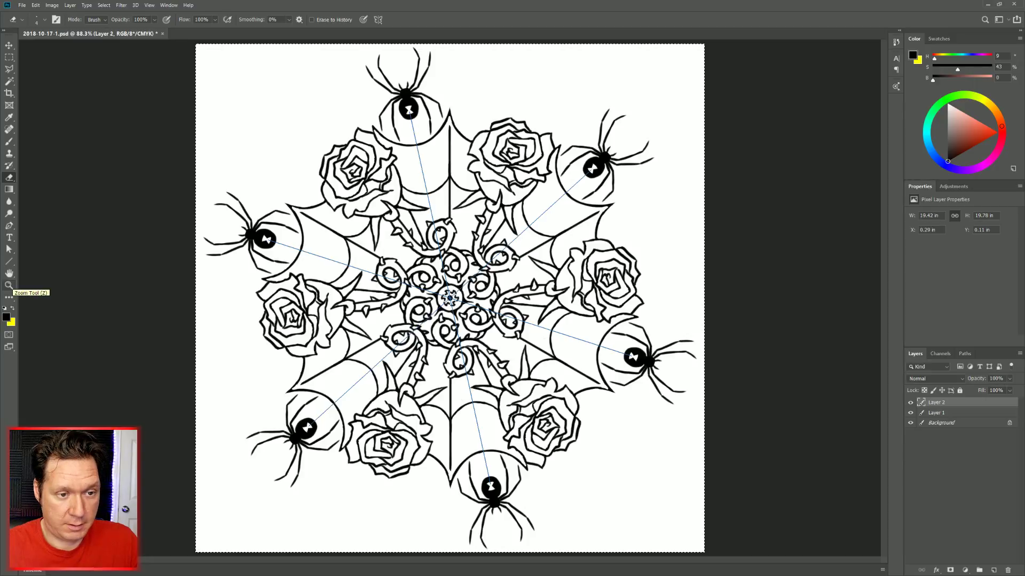
key("ctrl+d")
left_click(965, 353)
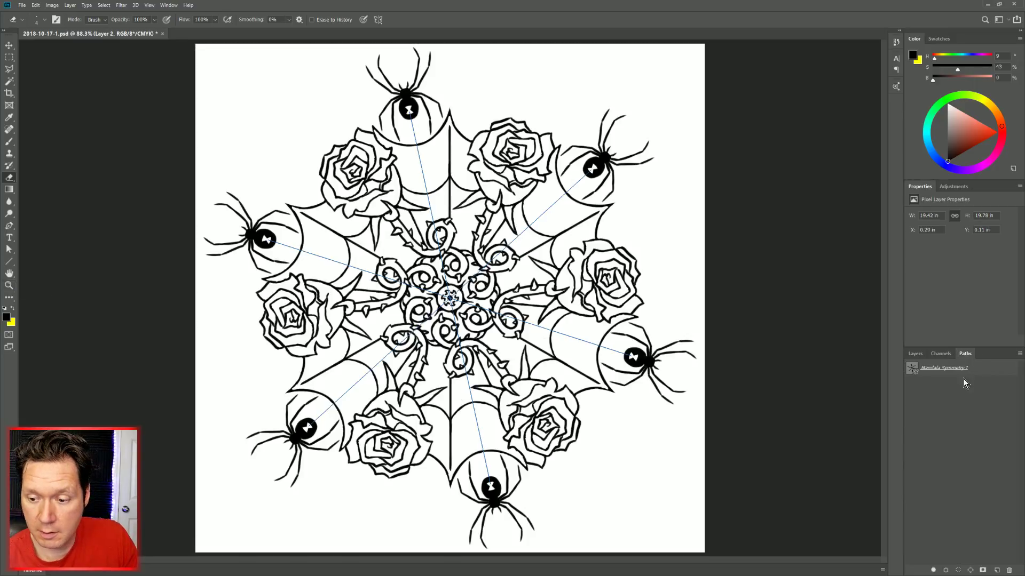
right_click(942, 373)
left_click(951, 429)
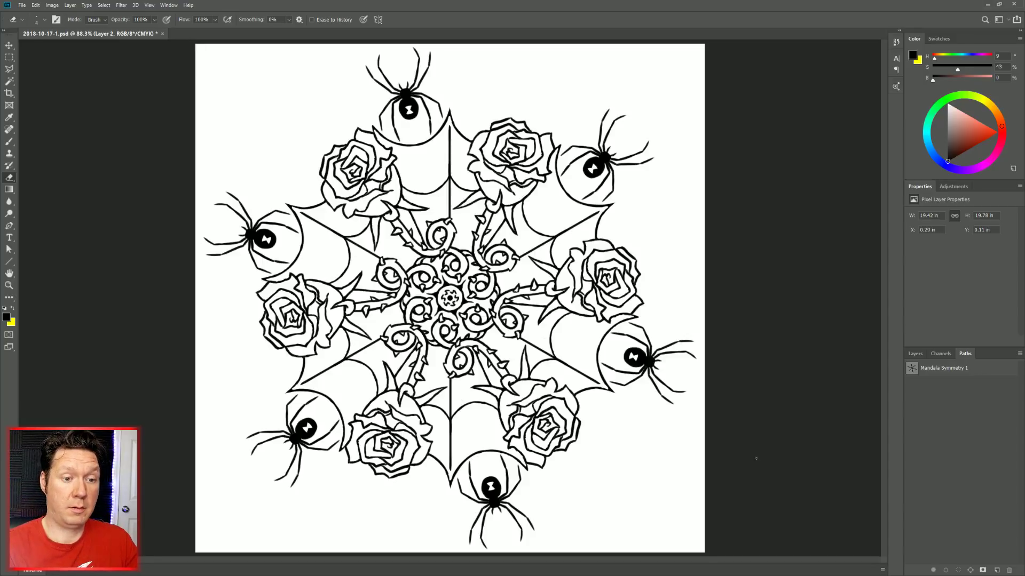
left_click(9, 285)
key("ctrl+minus")
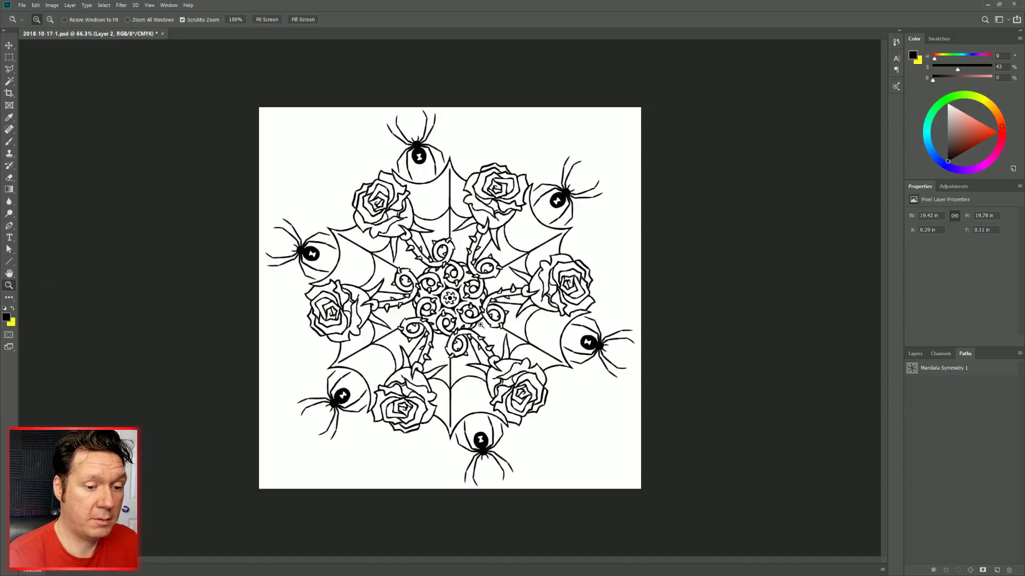
left_click(459, 332, "alt")
left_click_drag(459, 331, 464, 357)
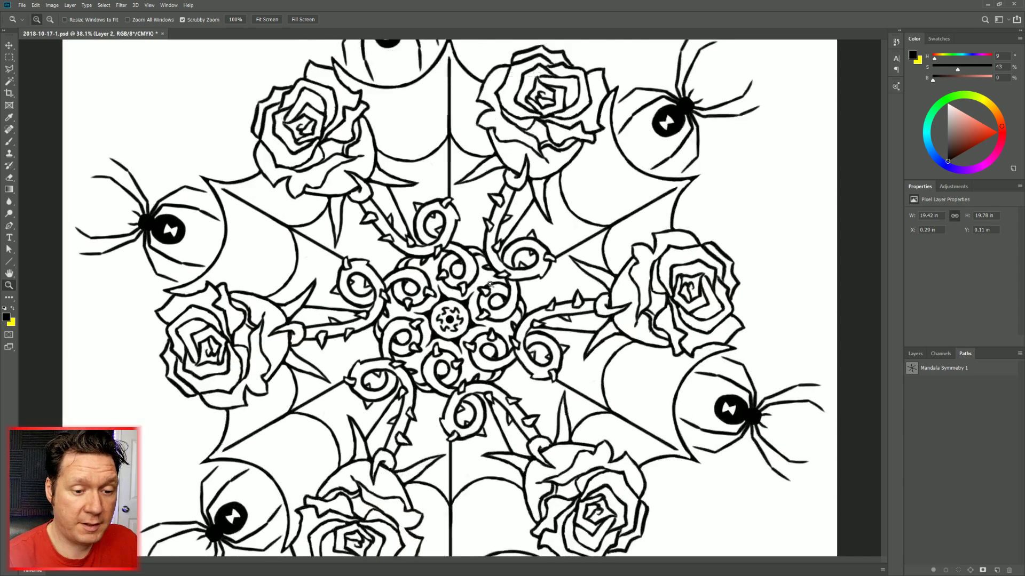
left_click_drag(446, 291, 473, 294)
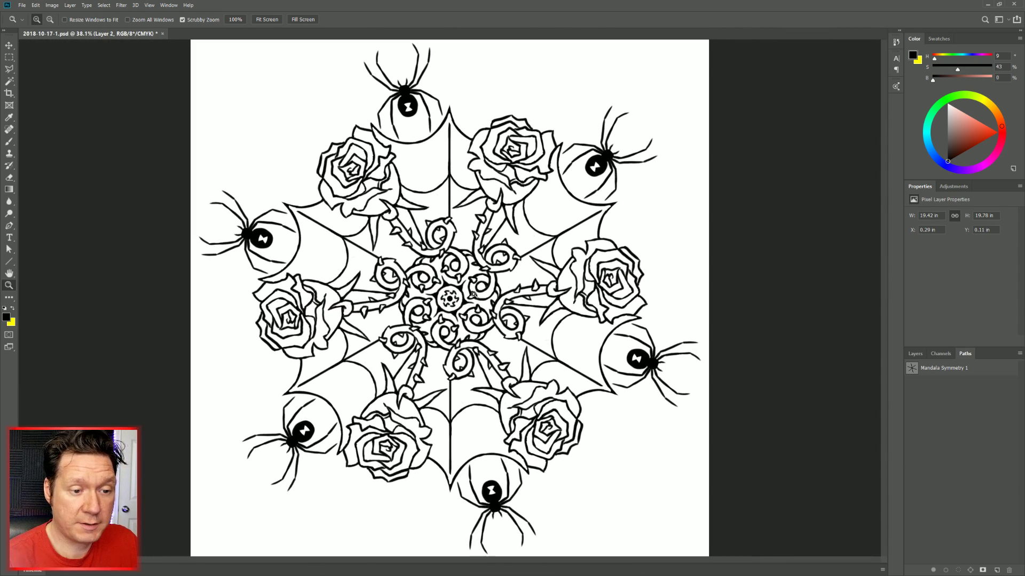
Make the Mandala Symmetry 1 path the active symmetry path again.
right_click(947, 370)
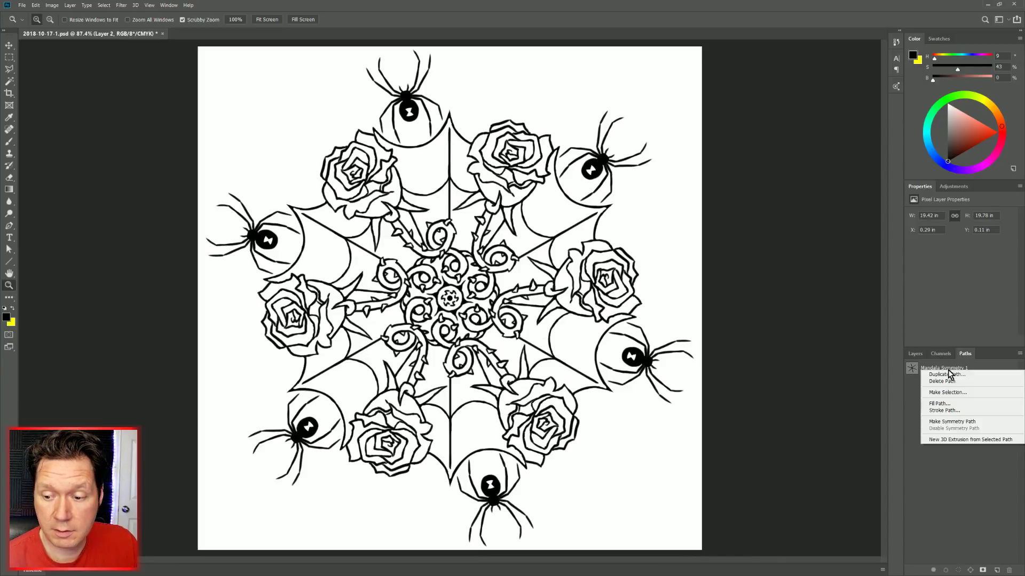
left_click(955, 422)
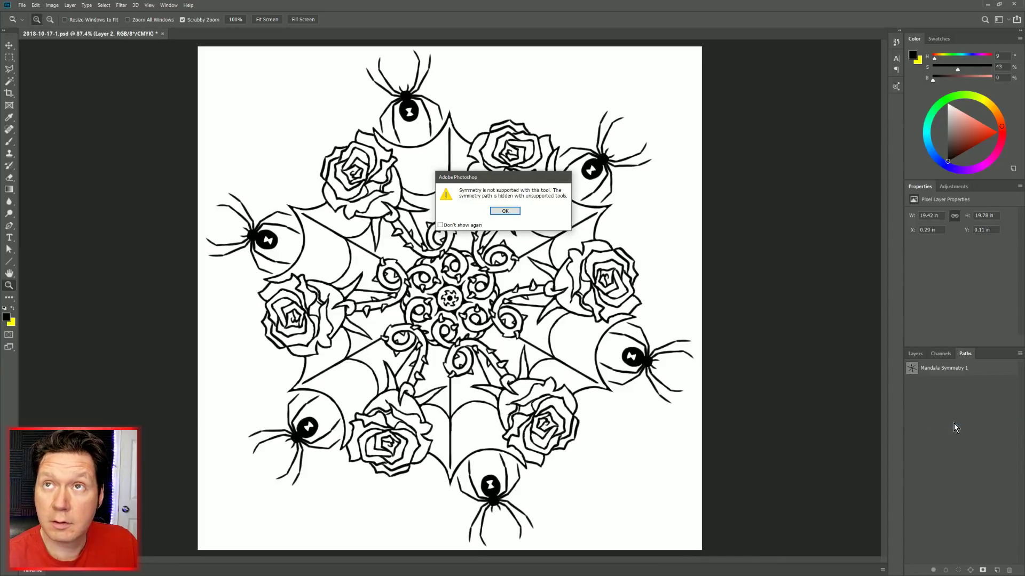
left_click(509, 212)
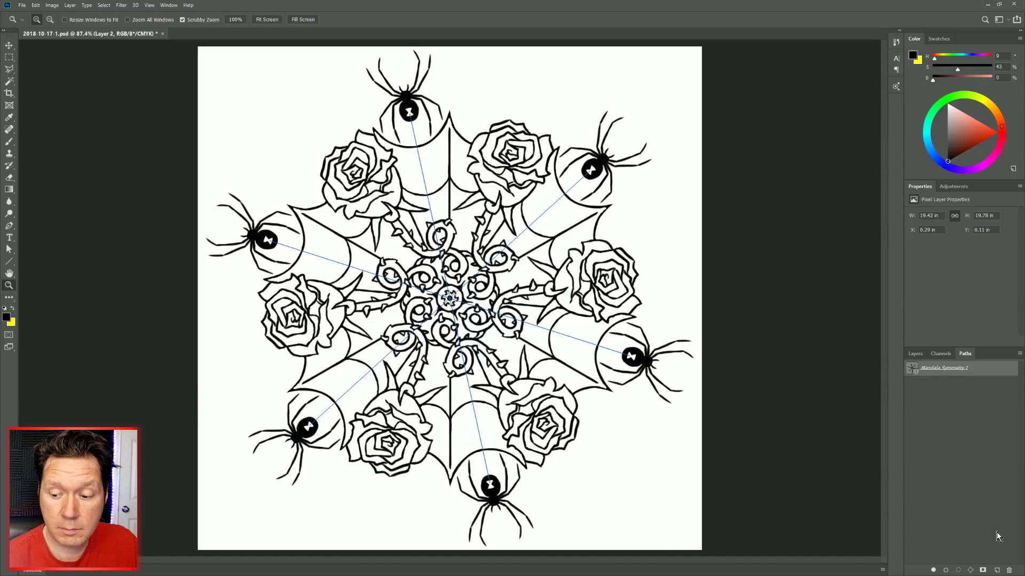
Delete the Mandala Symmetry 1 path and create a radial symmetry for the brush with the offered segment count.
left_click(1010, 570)
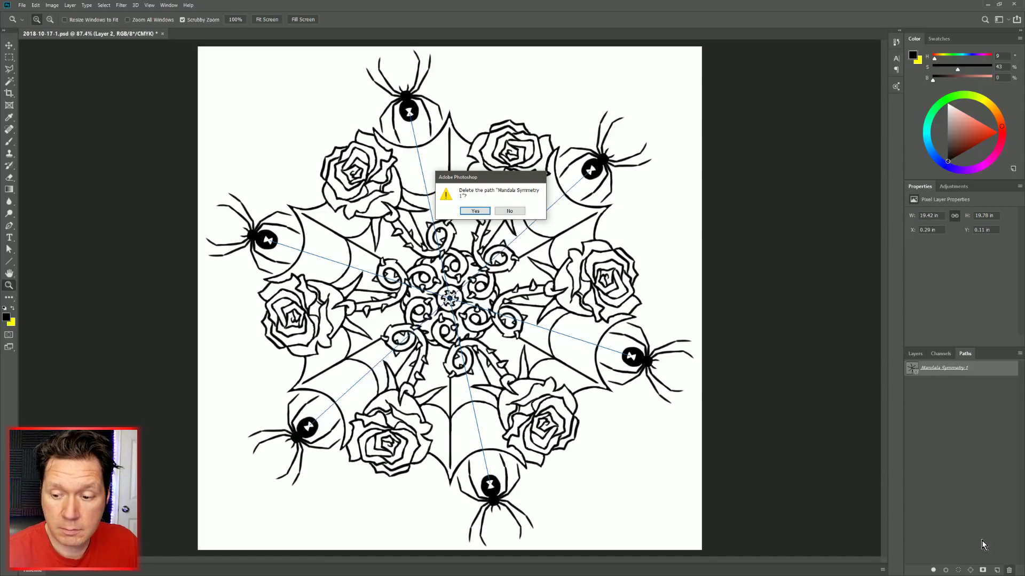
left_click(482, 212)
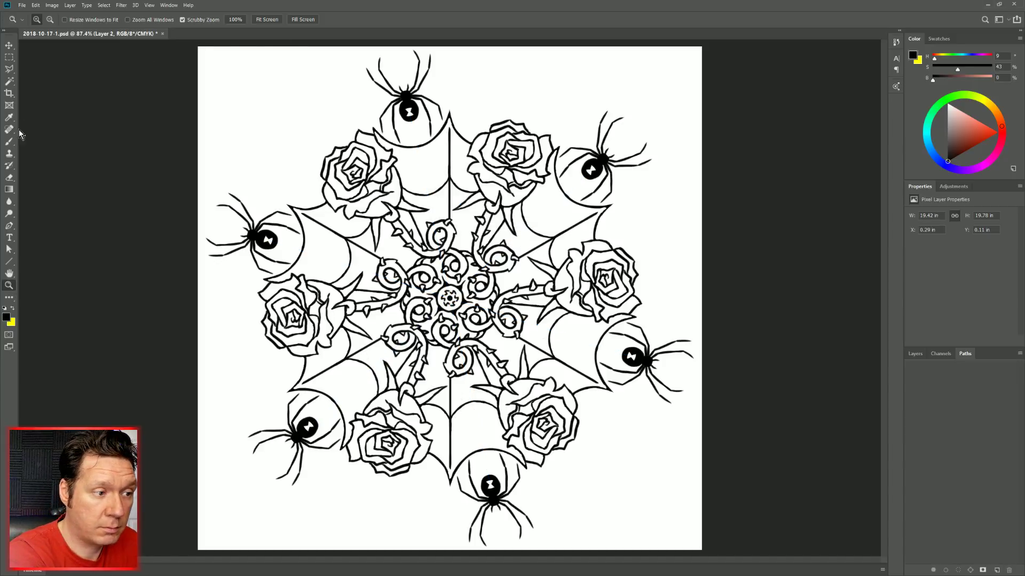
left_click(9, 142)
left_click(367, 21)
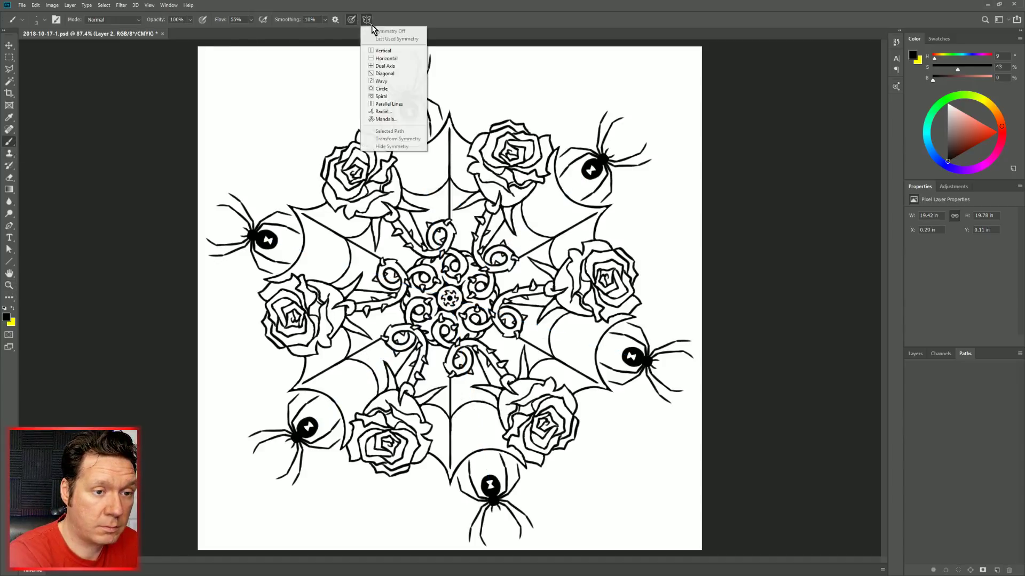
left_click(393, 113)
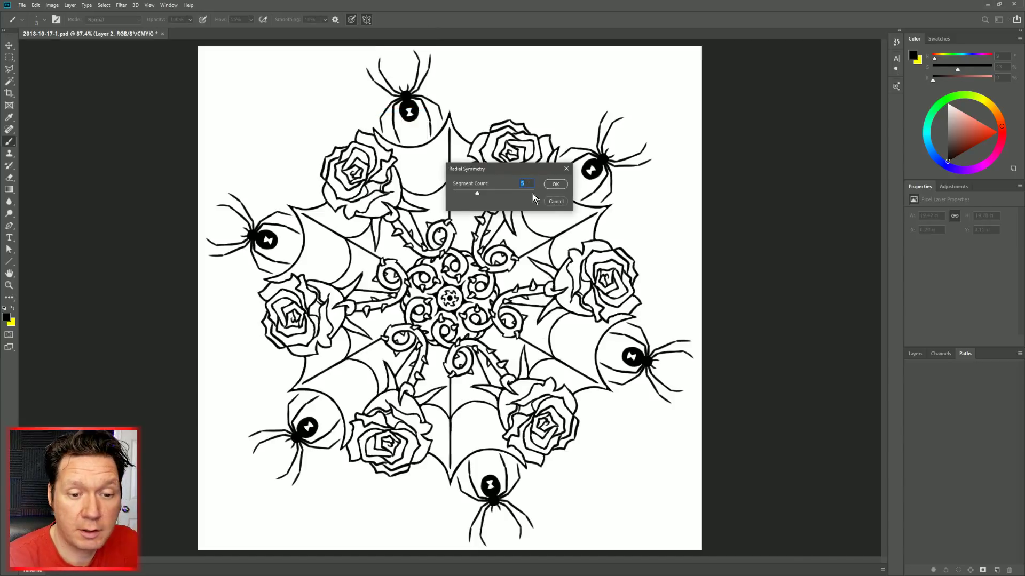
key("Return")
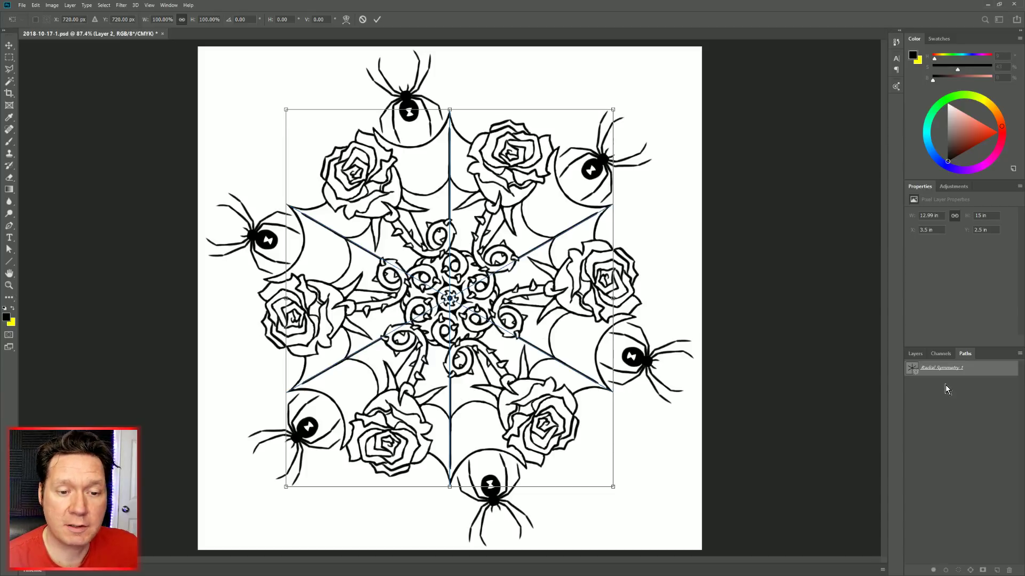
Accept the radial symmetry placement, and rename Layer 2 as spiders and Layer 1 as art.
left_click(916, 355)
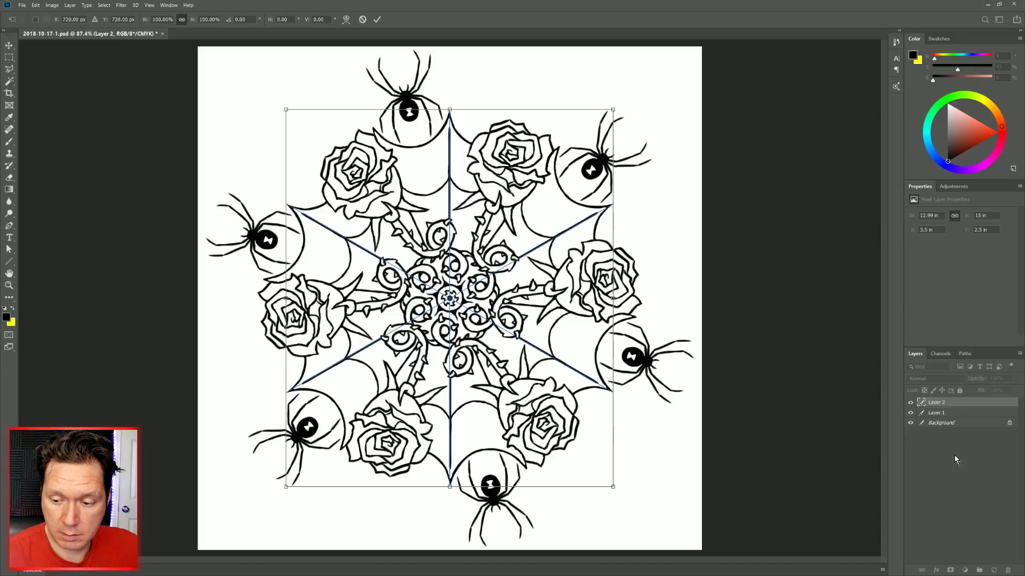
key("b")
double_click(936, 402)
type("spi")
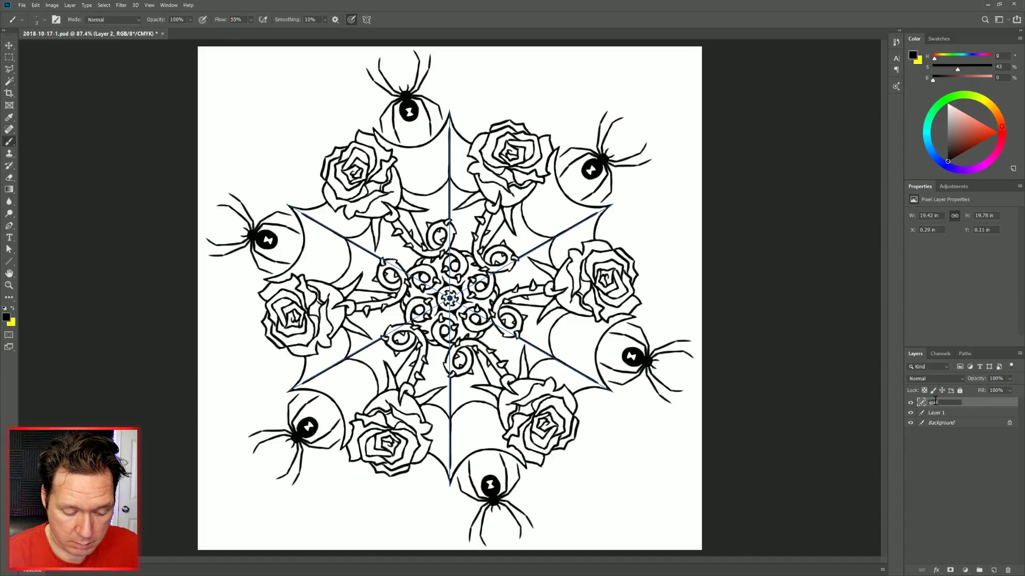
type("ders")
key("Return")
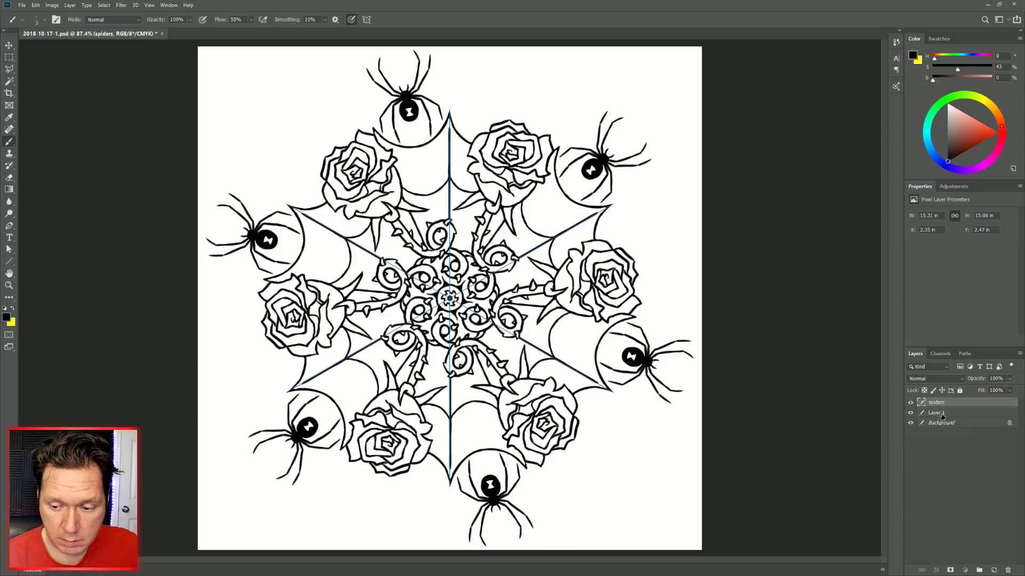
double_click(941, 413)
type("art")
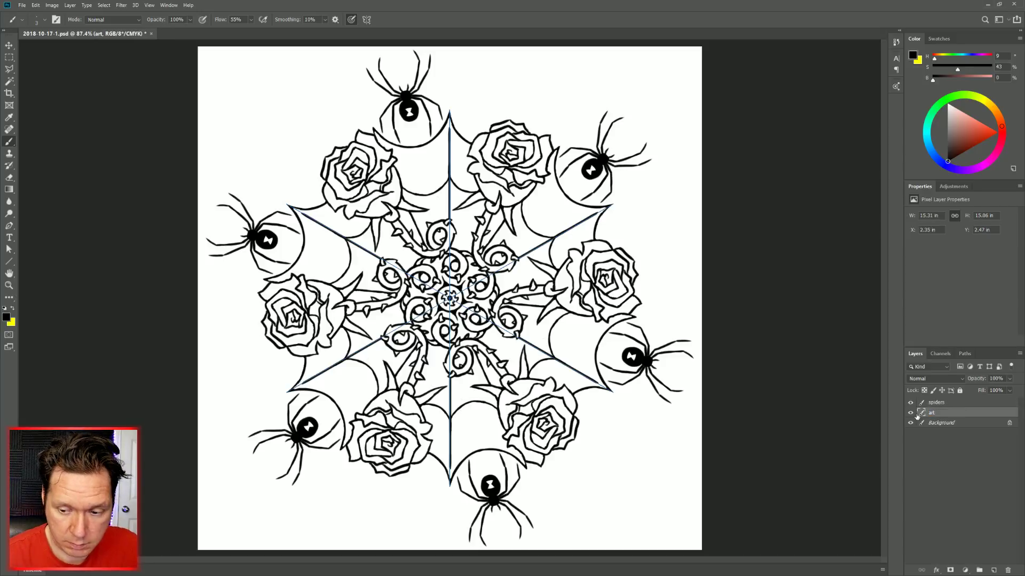
Add a new layer directly above art and paint black into the left and lower petals of the upper-right rose.
left_click(993, 570)
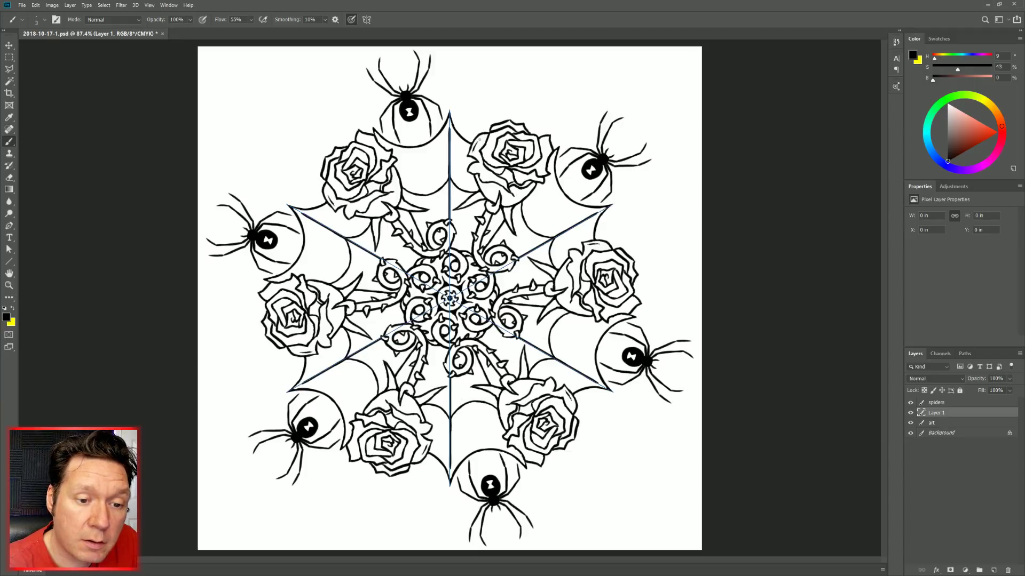
left_click(480, 139)
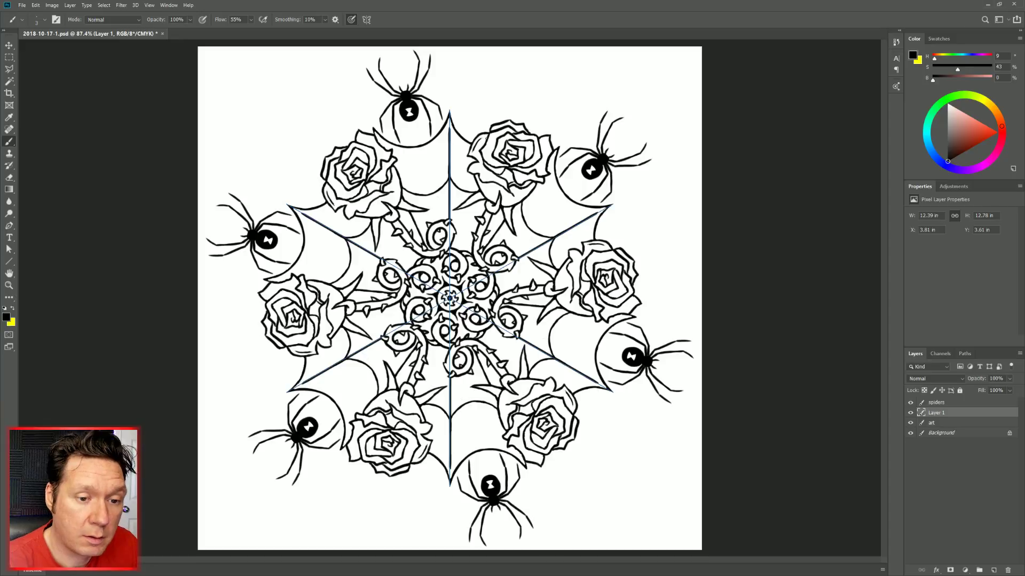
left_click(45, 19)
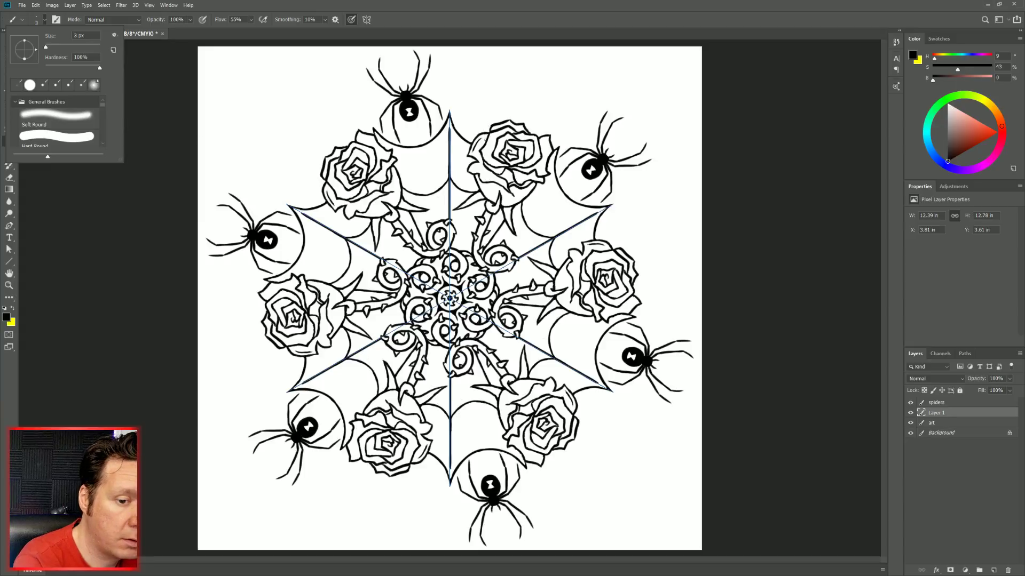
left_click(485, 140)
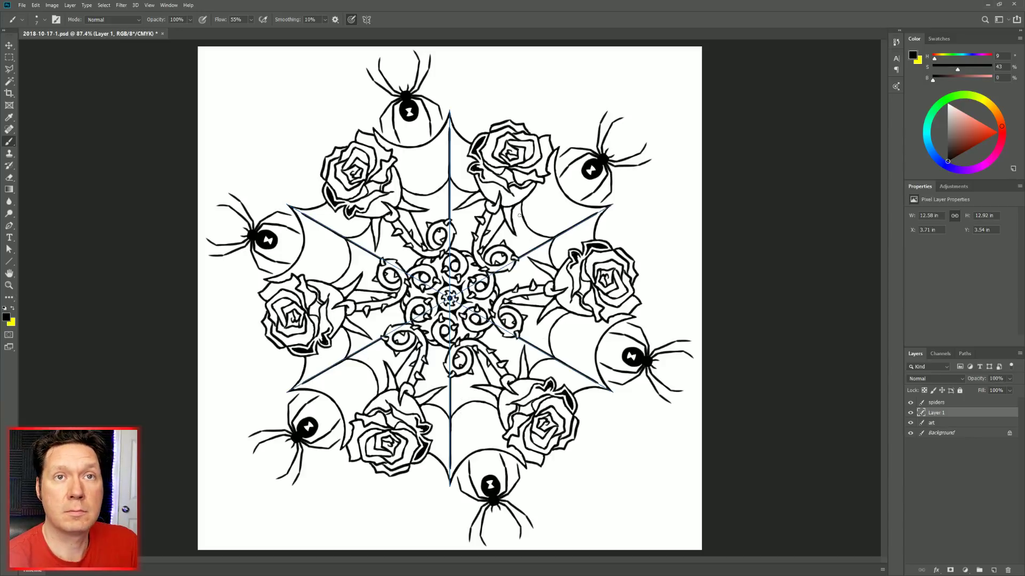
left_click_drag(486, 180, 495, 179)
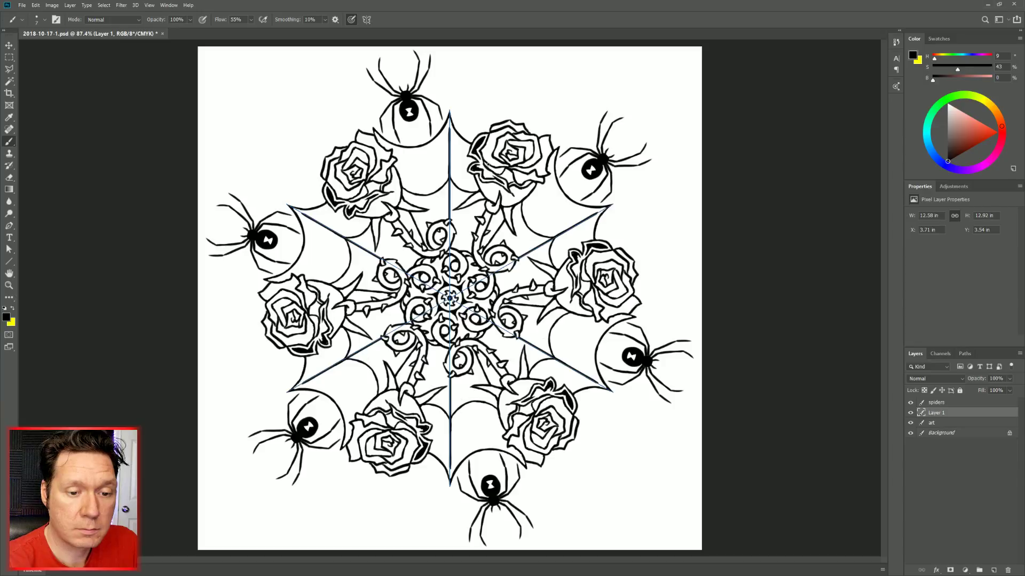
left_click_drag(487, 165, 484, 175)
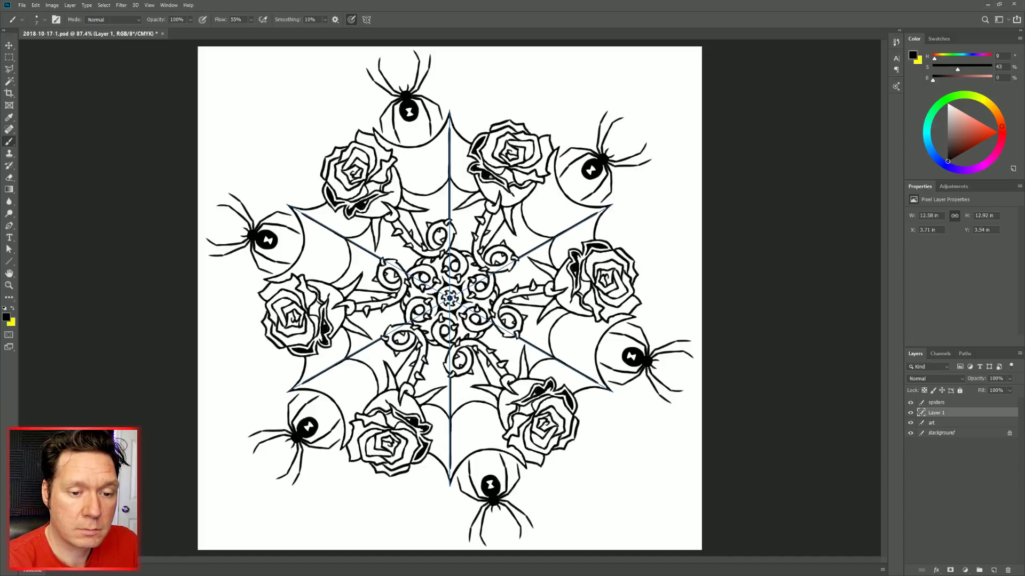
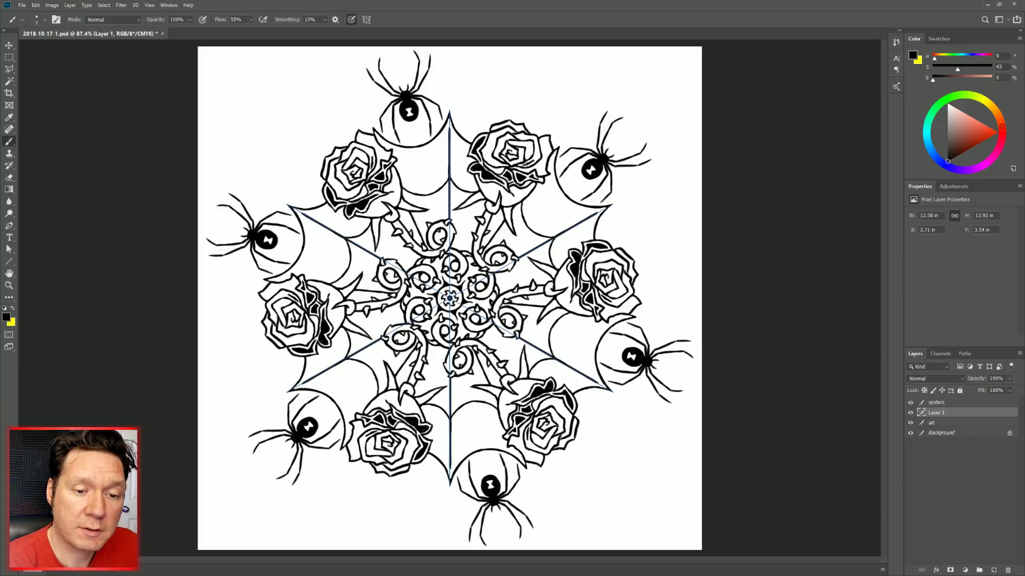
Paint black shading into the inner and outer petals on the right side of the upper-right rose.
left_click_drag(534, 160, 537, 158)
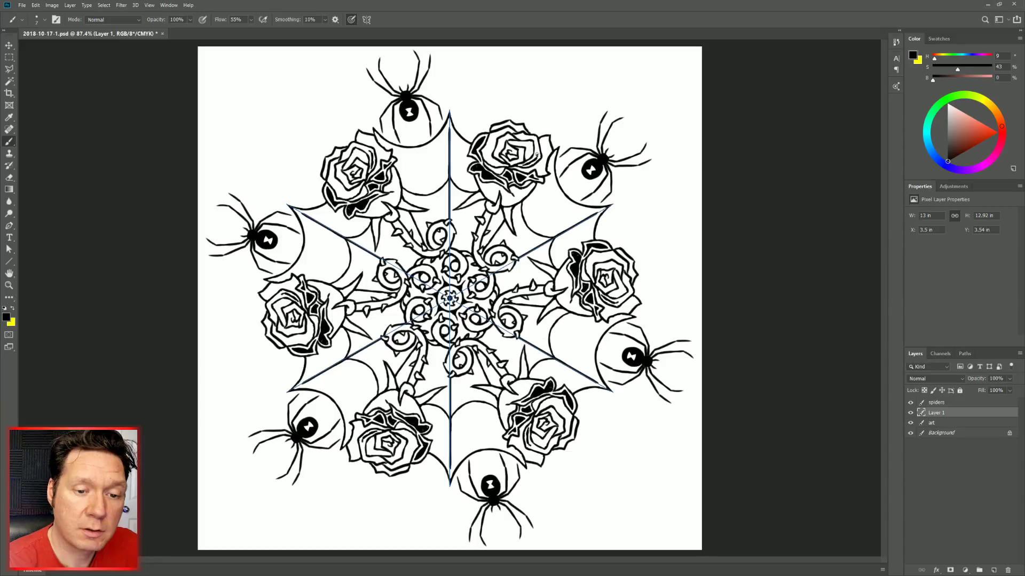
left_click_drag(535, 155, 537, 142)
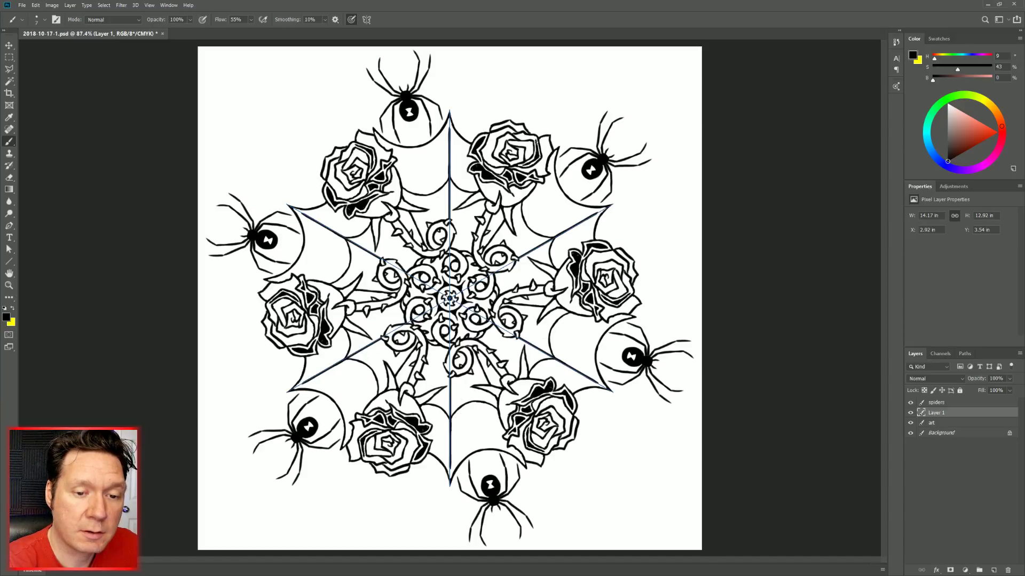
left_click_drag(525, 140, 523, 138)
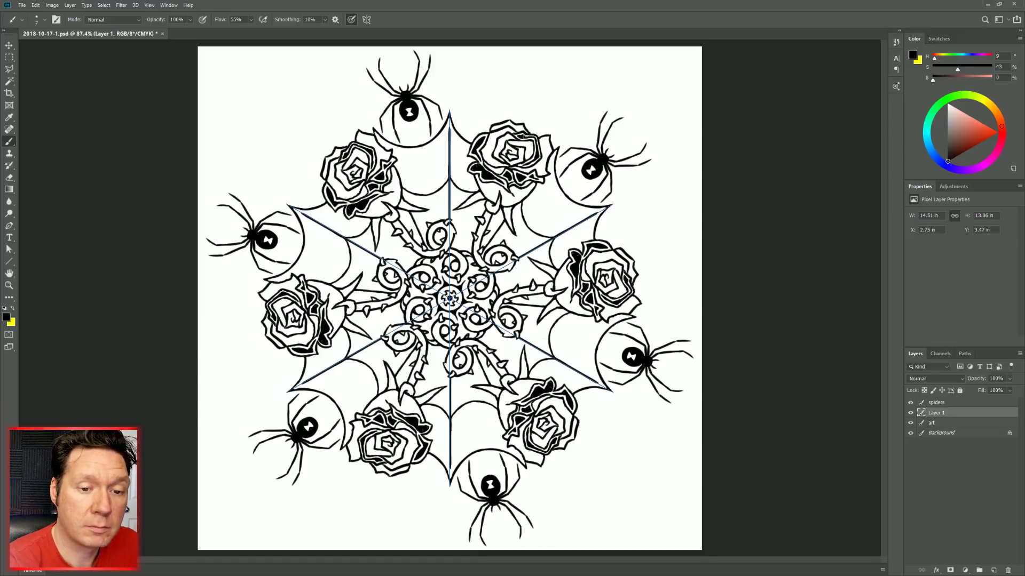
key("e")
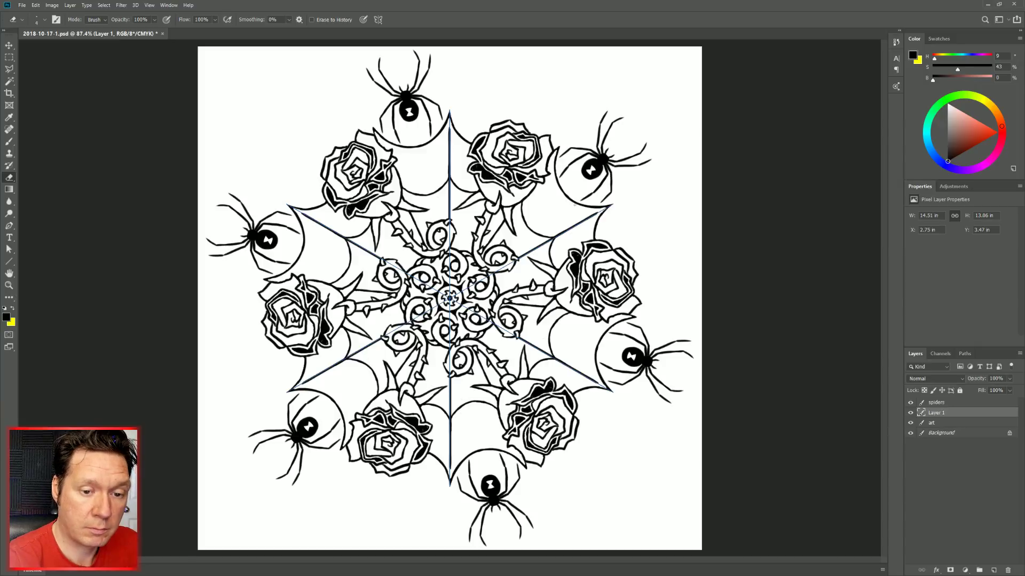
key("b")
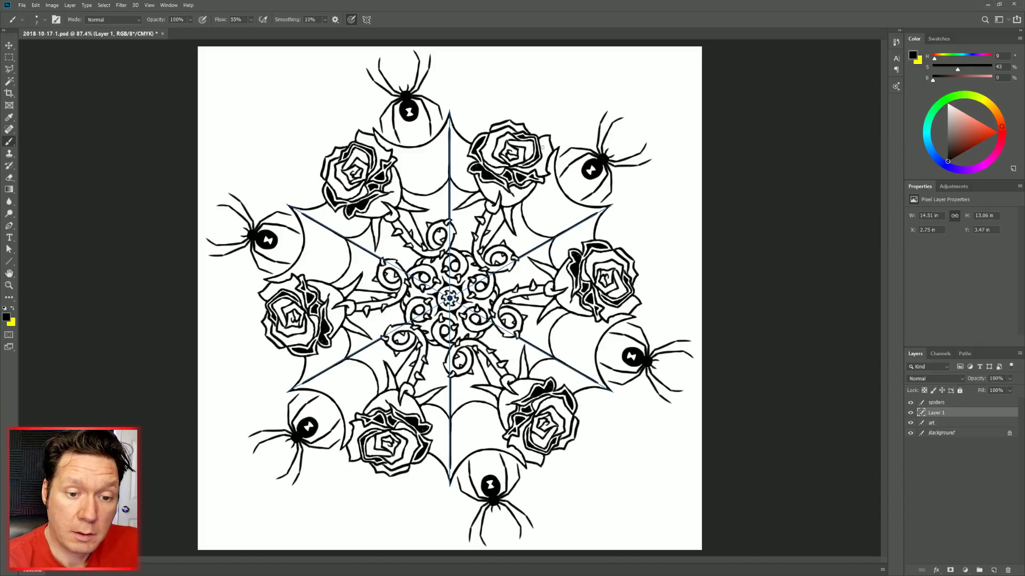
left_click_drag(543, 146, 545, 140)
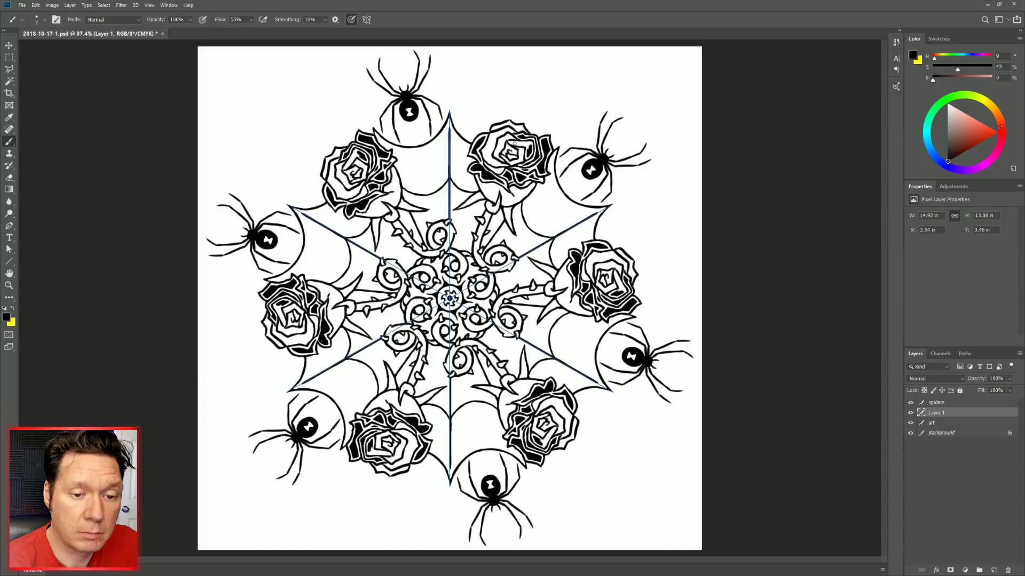
Fill the remaining top and left petals of the upper-right rose with black, undoing one unsatisfactory stroke.
left_click_drag(519, 143, 524, 143)
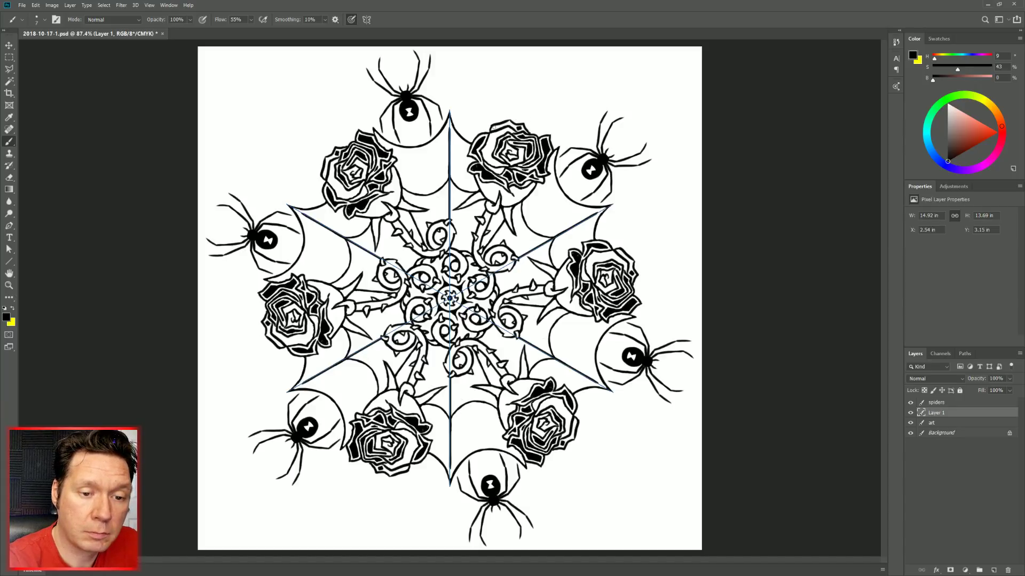
key("ctrl+z")
left_click_drag(495, 127, 507, 122)
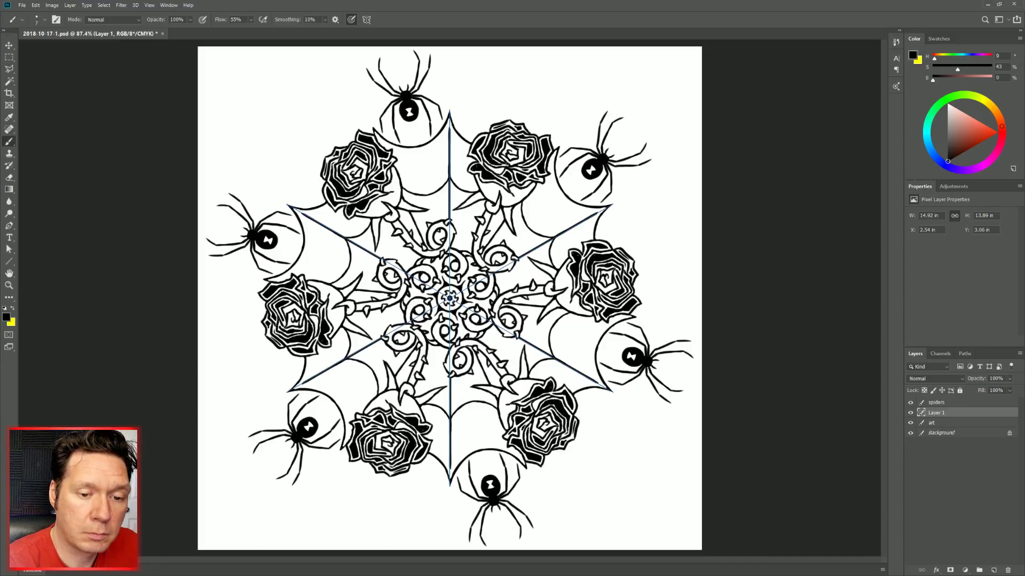
key("e")
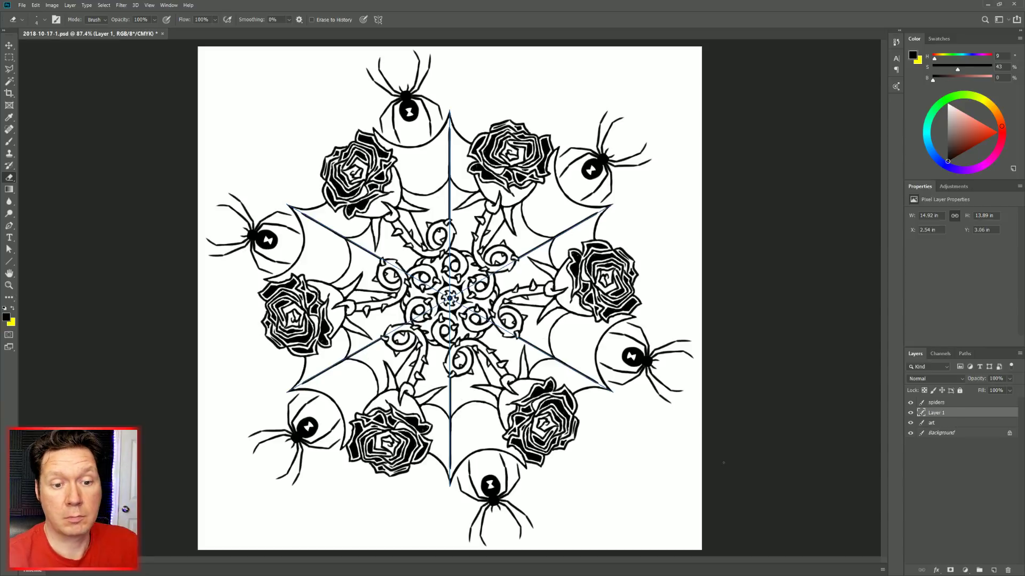
key("b")
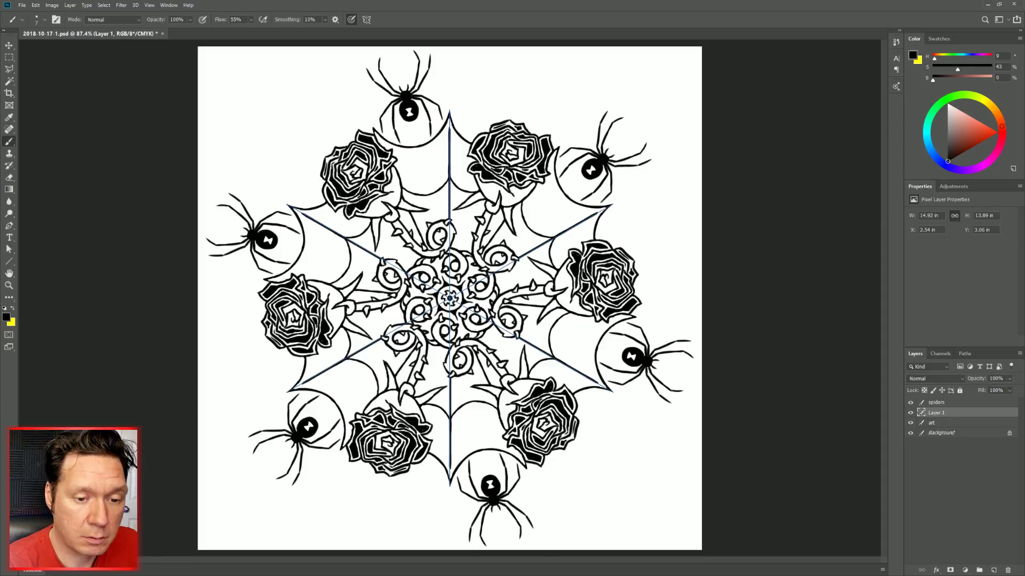
On the art layer, erase gaps into the left sepal's outline below the upper-right rose and redraw it with a jagged black edge.
key("e")
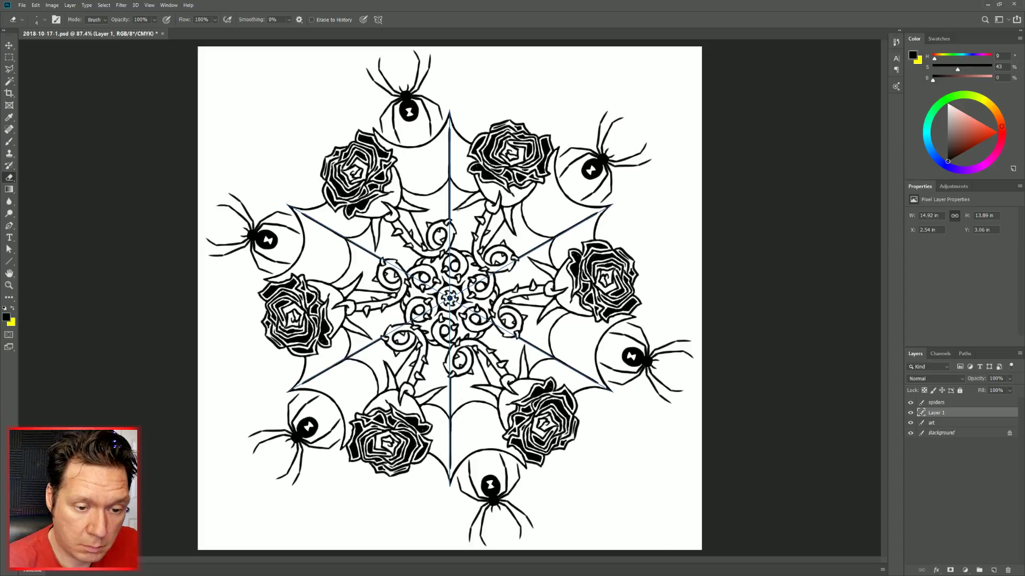
left_click(939, 423)
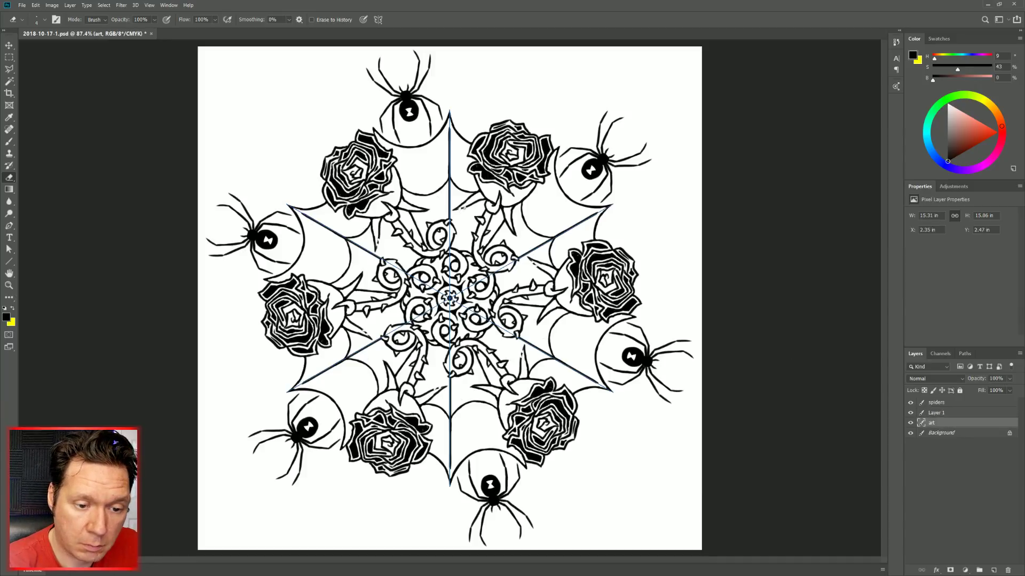
left_click_drag(462, 209, 473, 203)
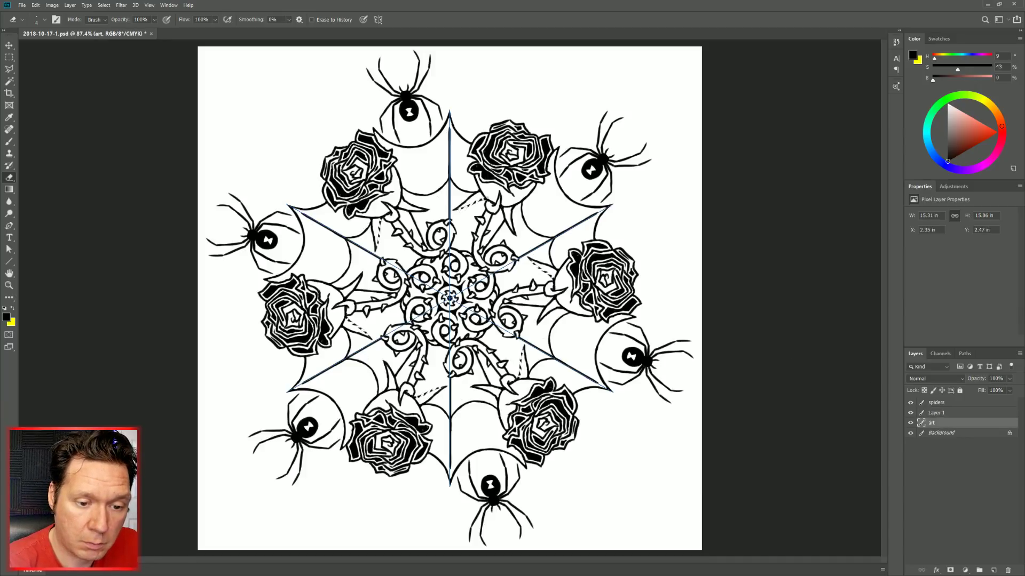
key("b")
left_click_drag(457, 209, 474, 204)
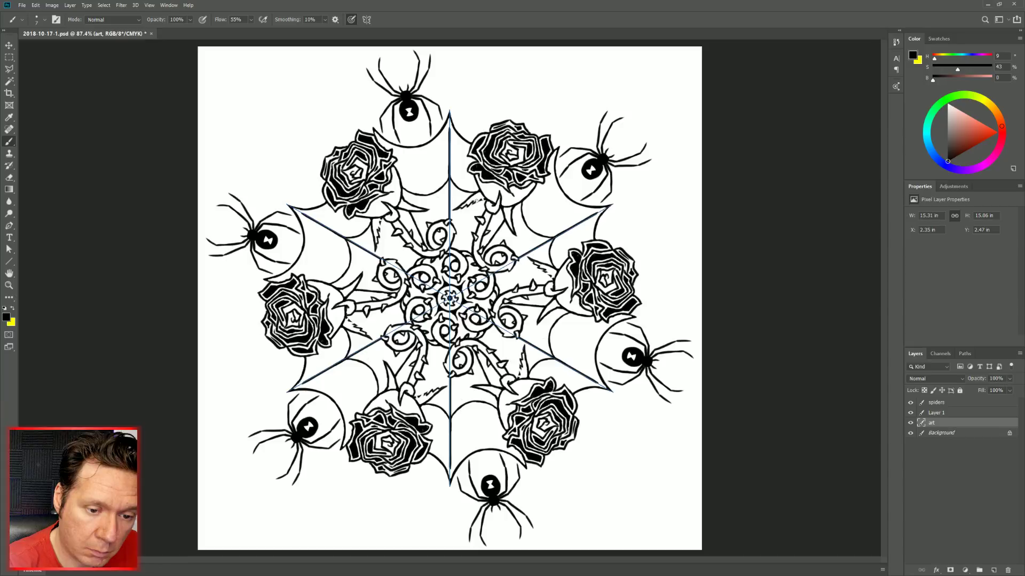
left_click_drag(473, 202, 492, 196)
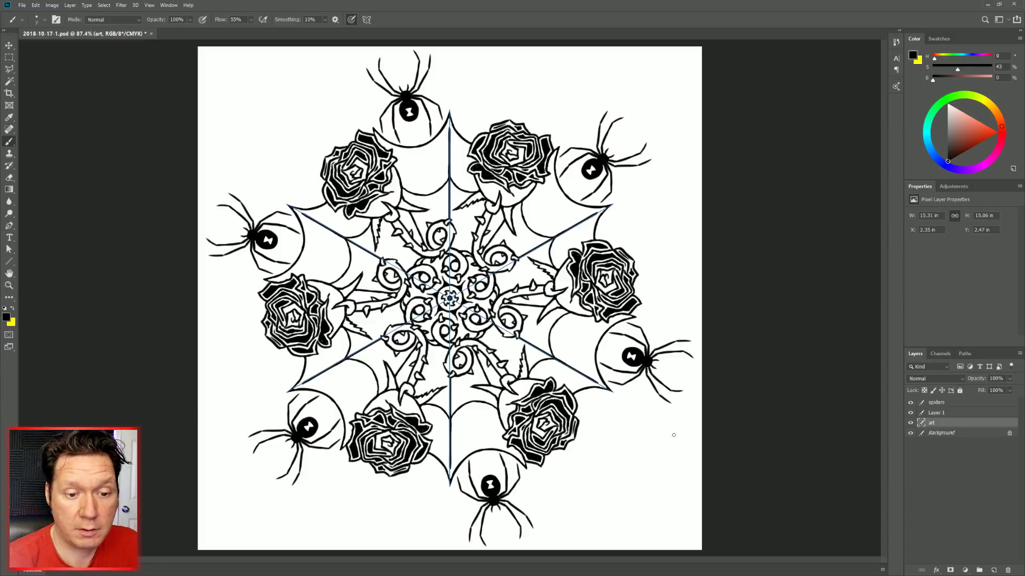
Give the right sepal below the upper-right rose a serrated outline and clean up the sepal edges by erasing and repainting.
key("e")
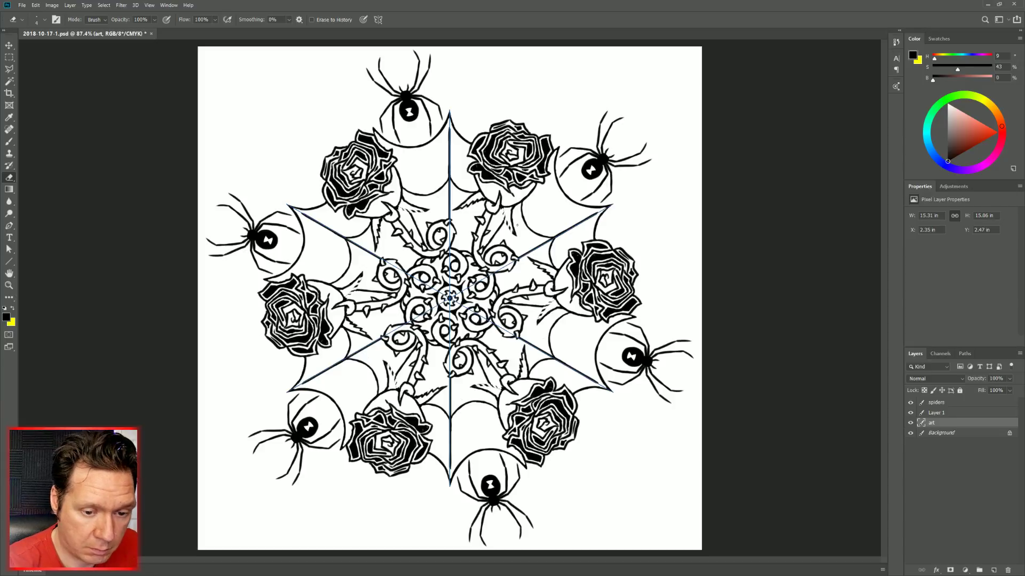
key("b")
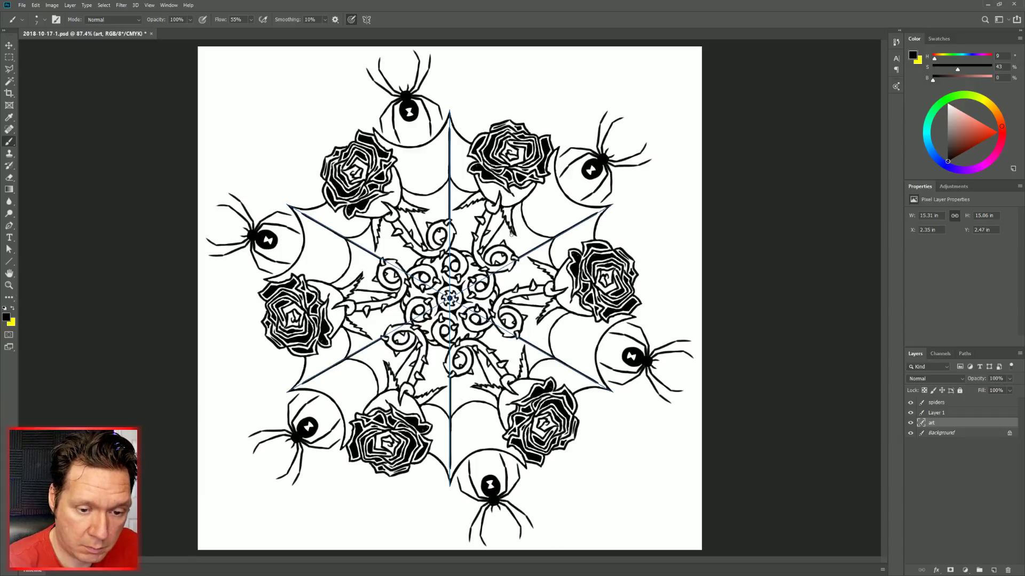
key("e")
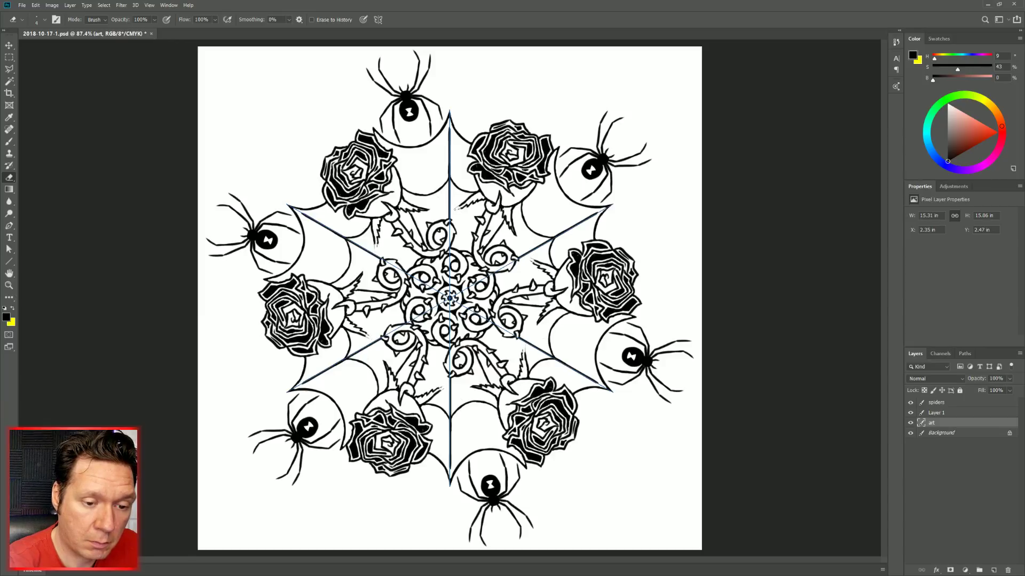
key("b")
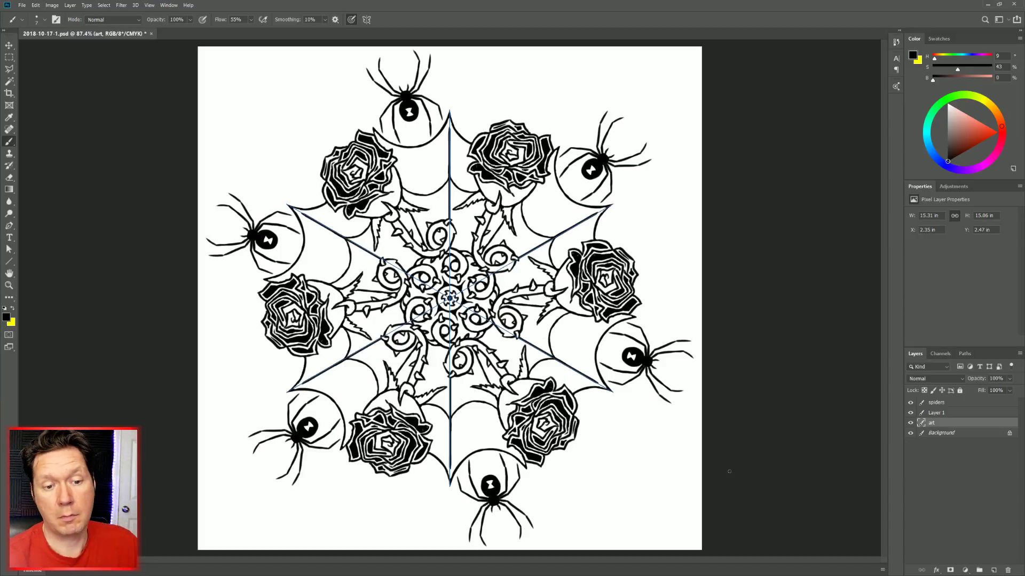
key("e")
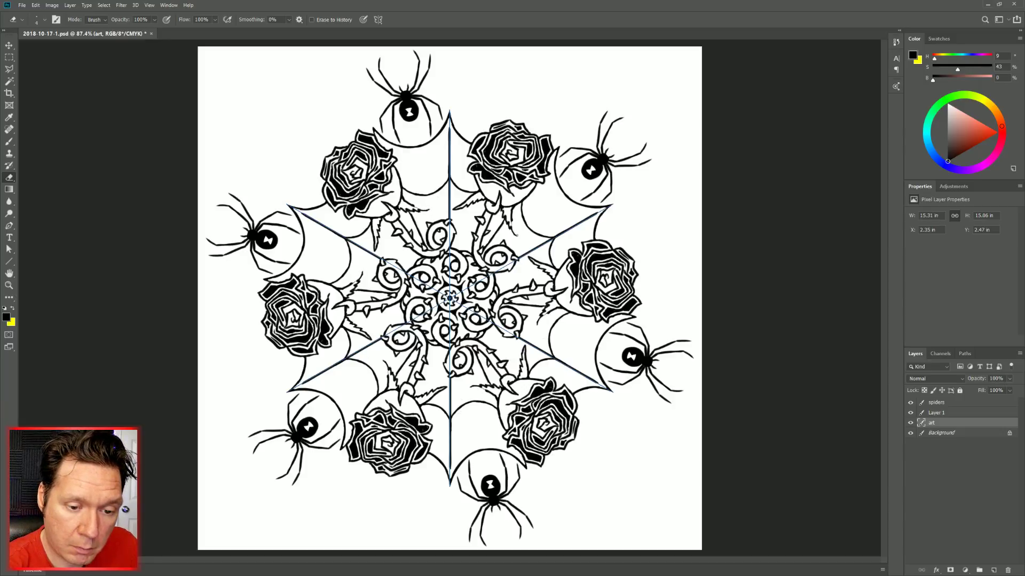
key("b")
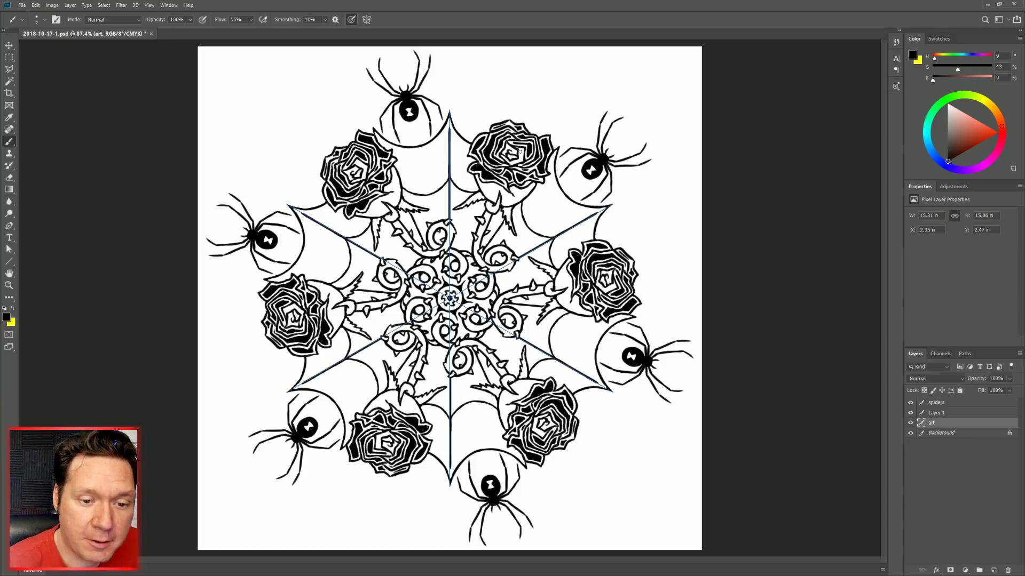
Paint black shading into the rose centre and the base below its petals on Layer 1, and merge the layer down into art.
left_click(938, 413)
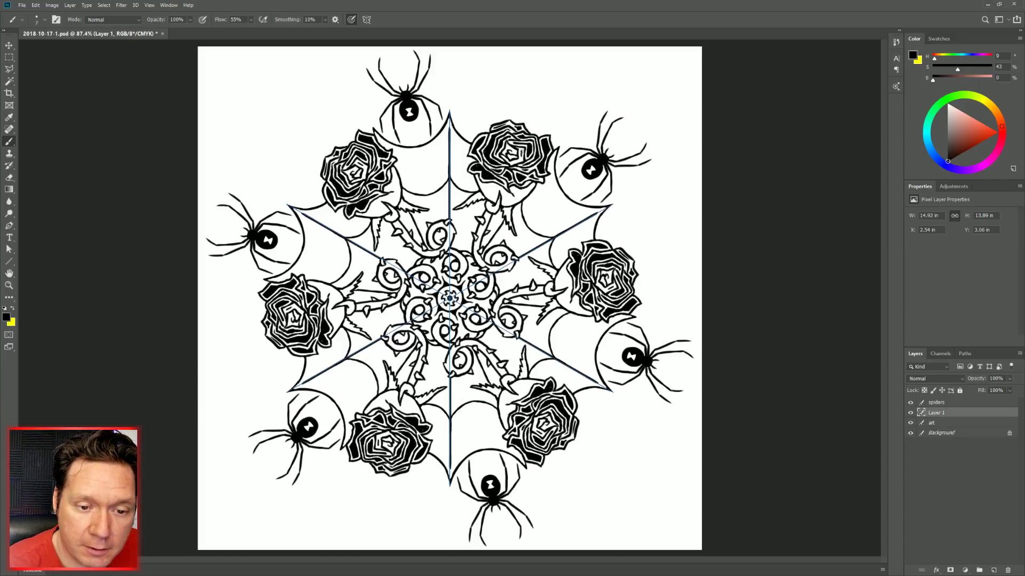
left_click_drag(521, 149, 521, 158)
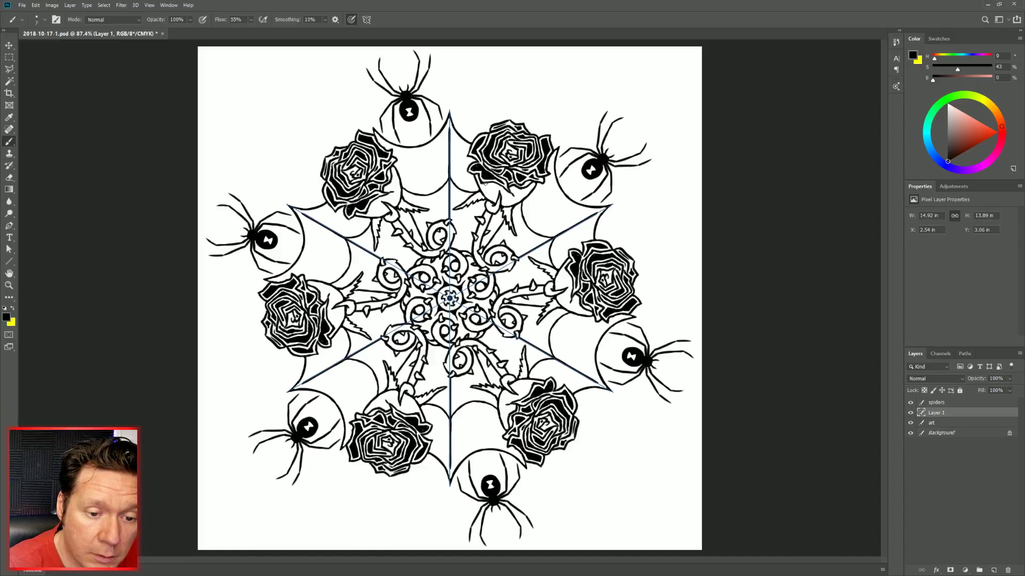
left_click_drag(484, 183, 491, 199)
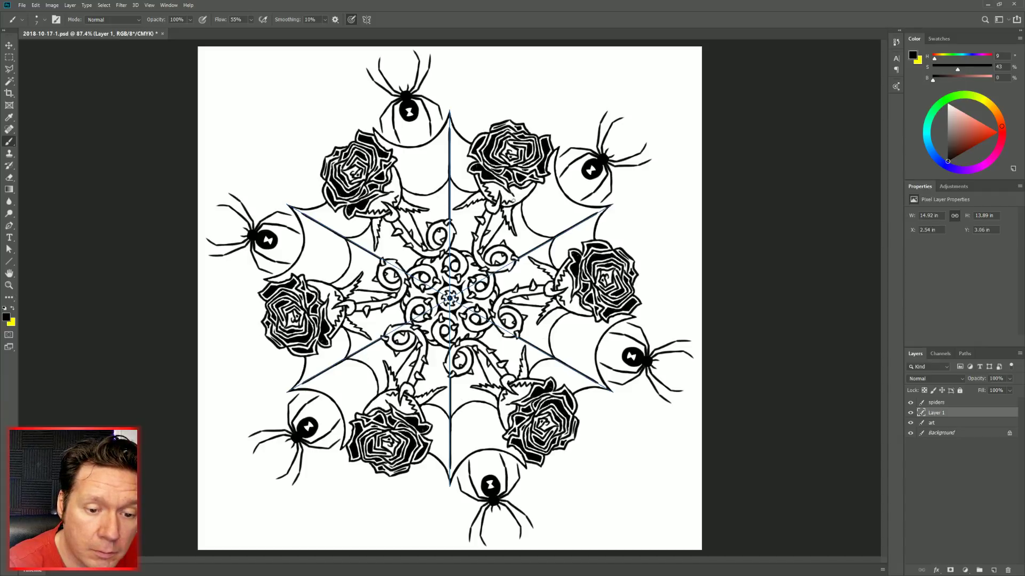
left_click_drag(512, 201, 532, 184)
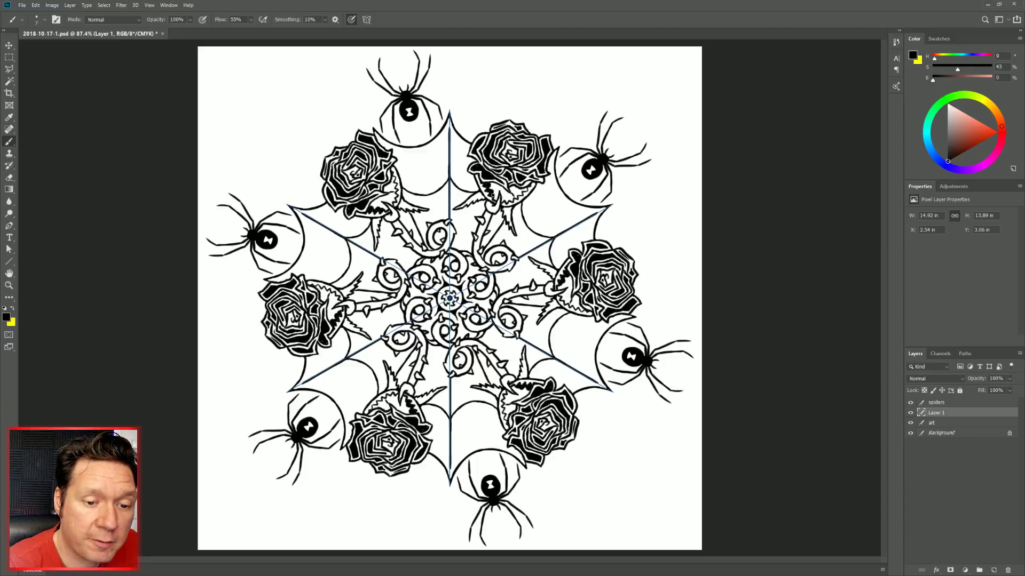
left_click_drag(494, 199, 494, 185)
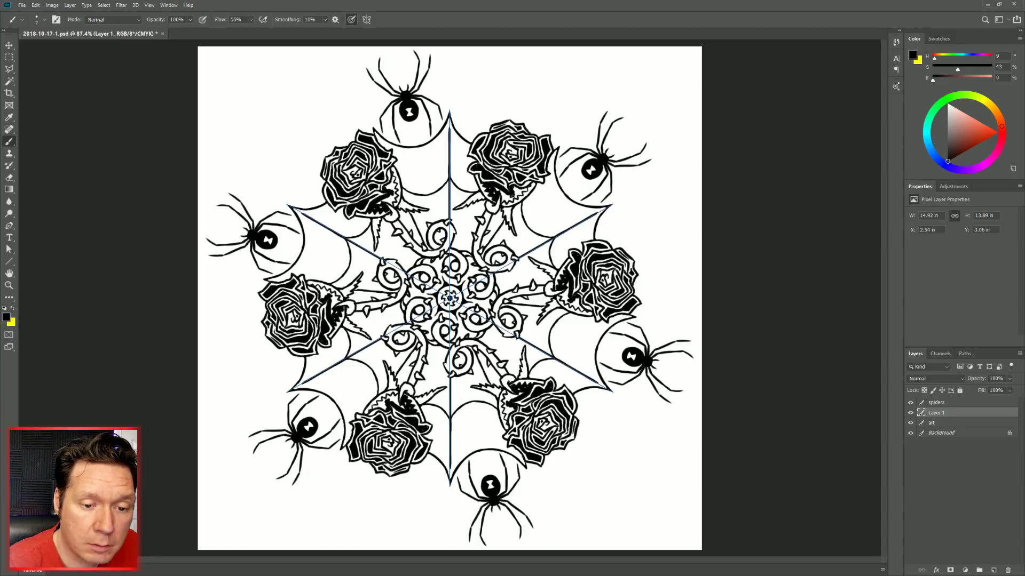
key("e")
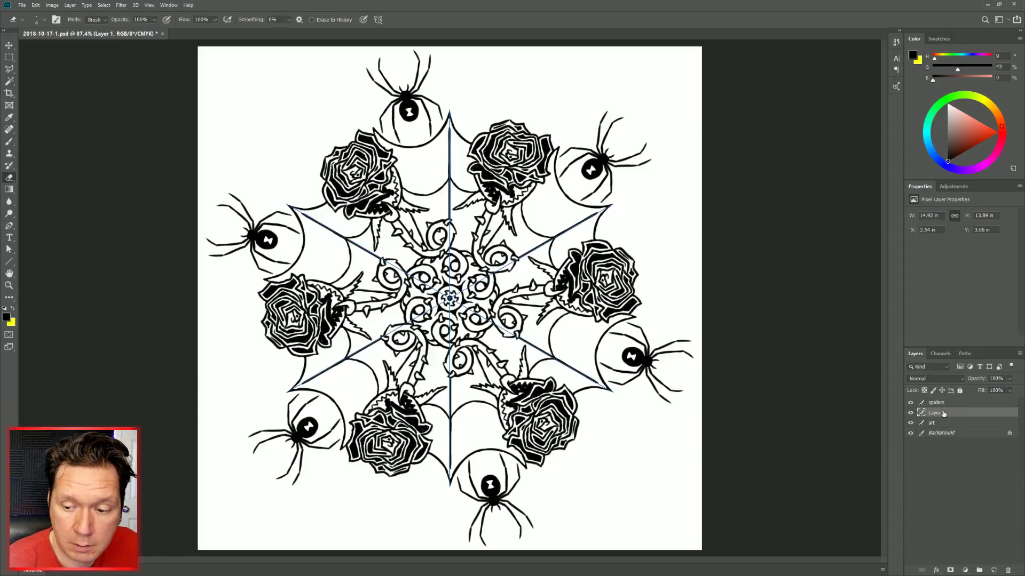
key("ctrl+e")
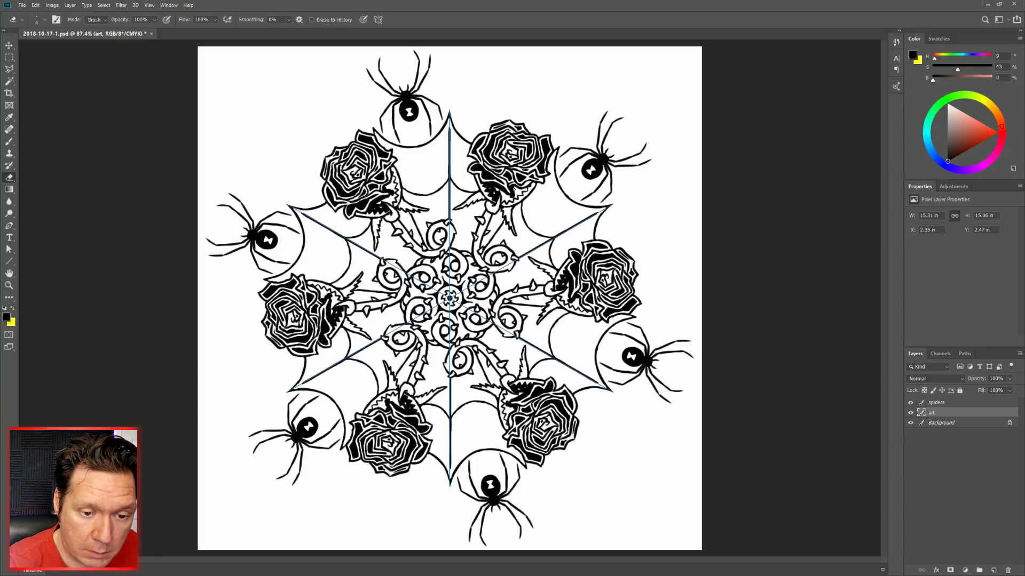
Fill the rest of the base below the upper-right rose with black and add fine hatching to its thorny stem.
key("b")
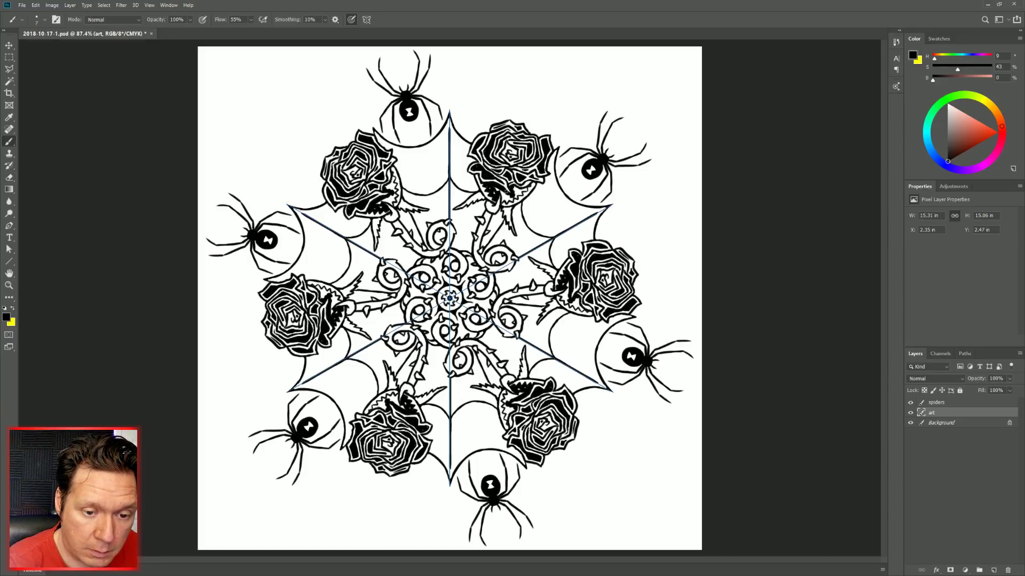
left_click_drag(517, 197, 526, 189)
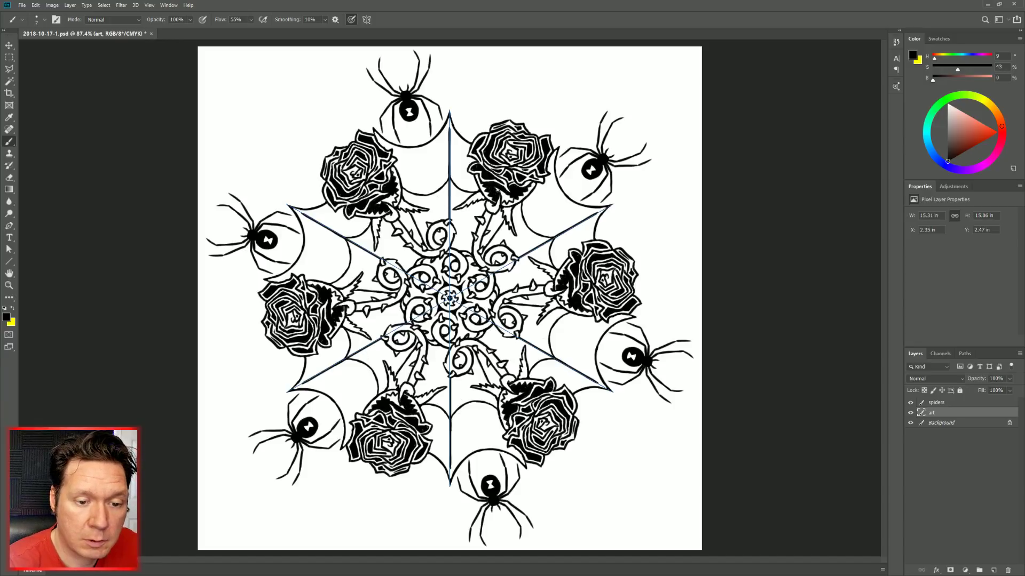
left_click_drag(503, 193, 503, 199)
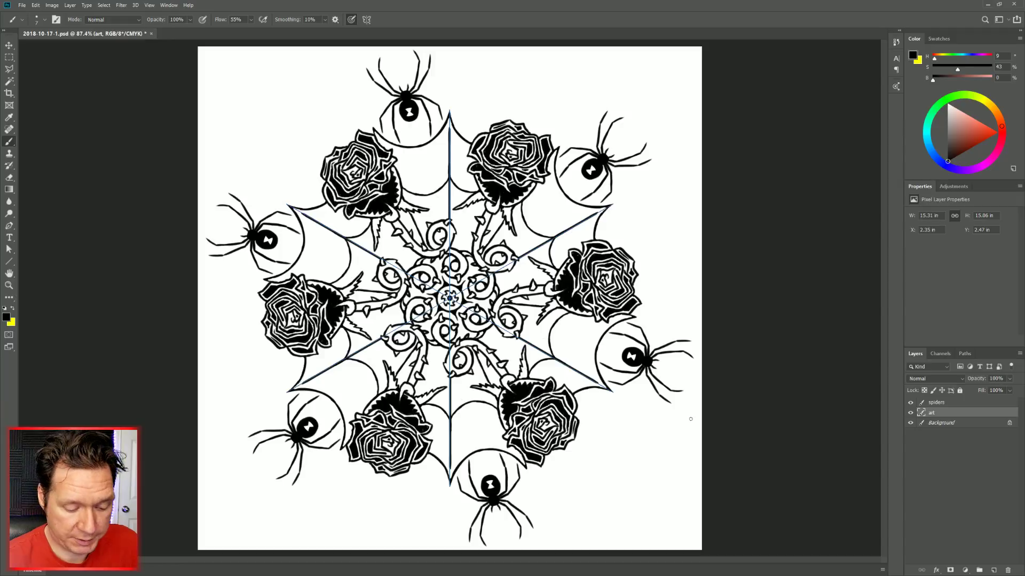
key("e")
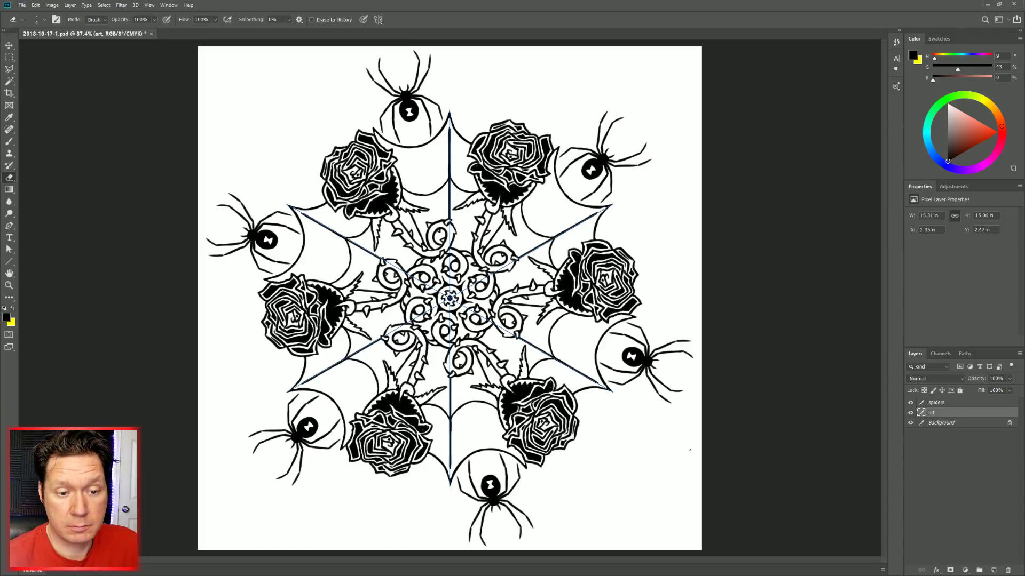
key("b")
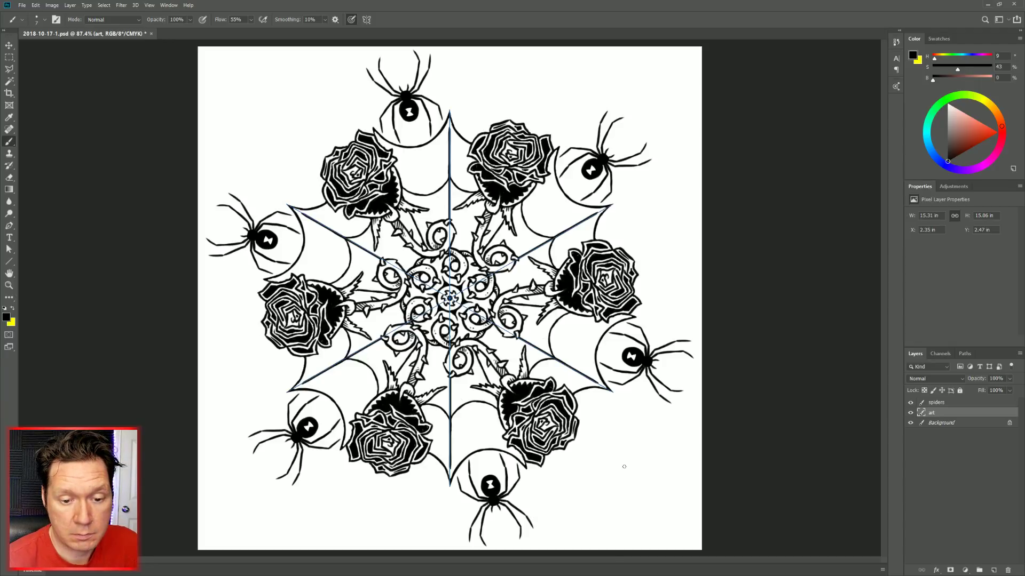
Disable the Radial Symmetry 1 path and review the whole mandala without its guide lines.
left_click(964, 354)
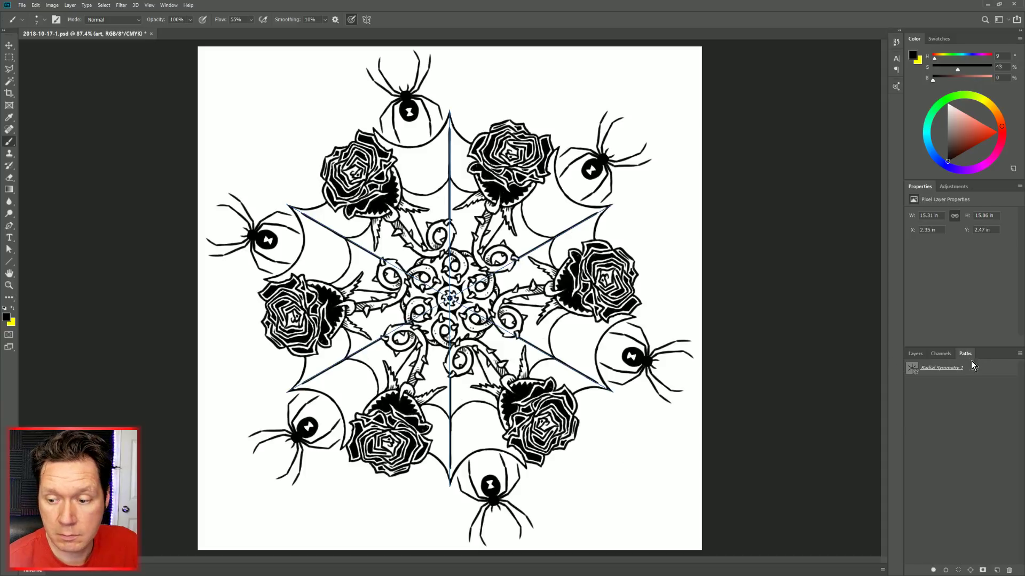
right_click(945, 374)
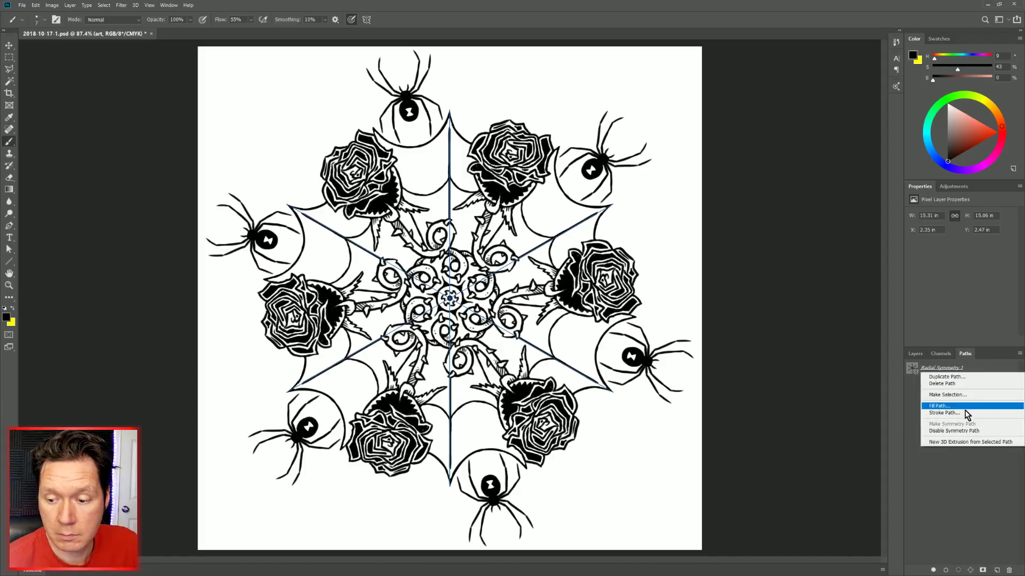
left_click(966, 432)
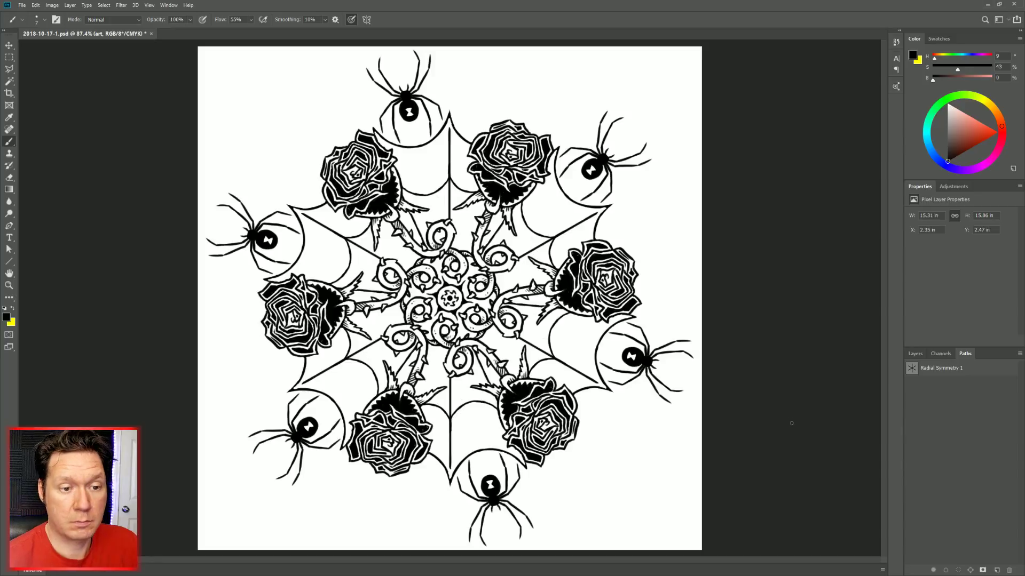
double_click(9, 286)
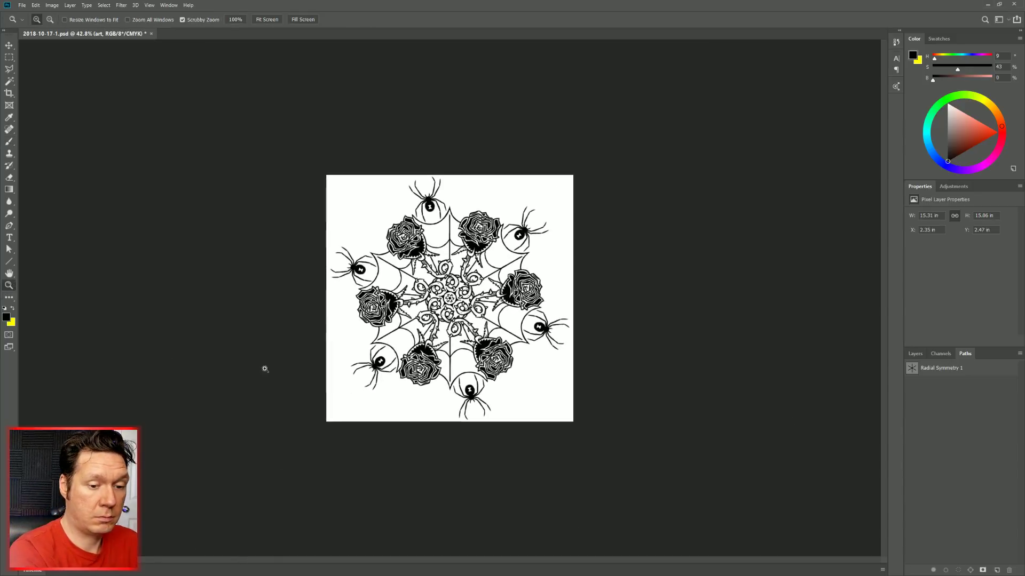
mouse_move(526, 365)
left_mouse_down()
mouse_move(499, 372)
mouse_move(517, 382)
left_mouse_up()
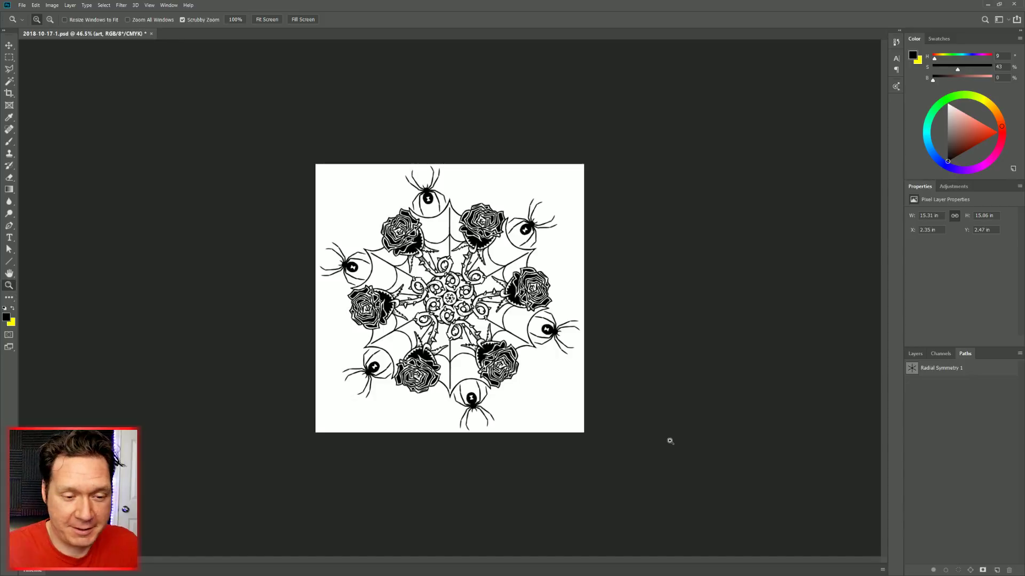
left_click_drag(454, 298, 469, 309)
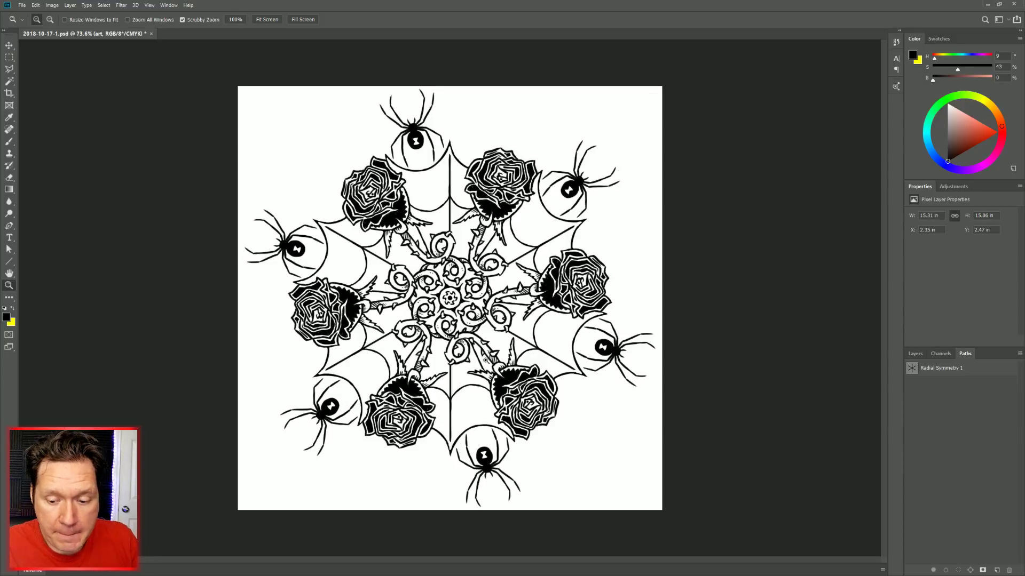
Add a new layer directly above art and make Radial Symmetry 1 the active symmetry path again for brush painting.
left_click(915, 354)
key("b")
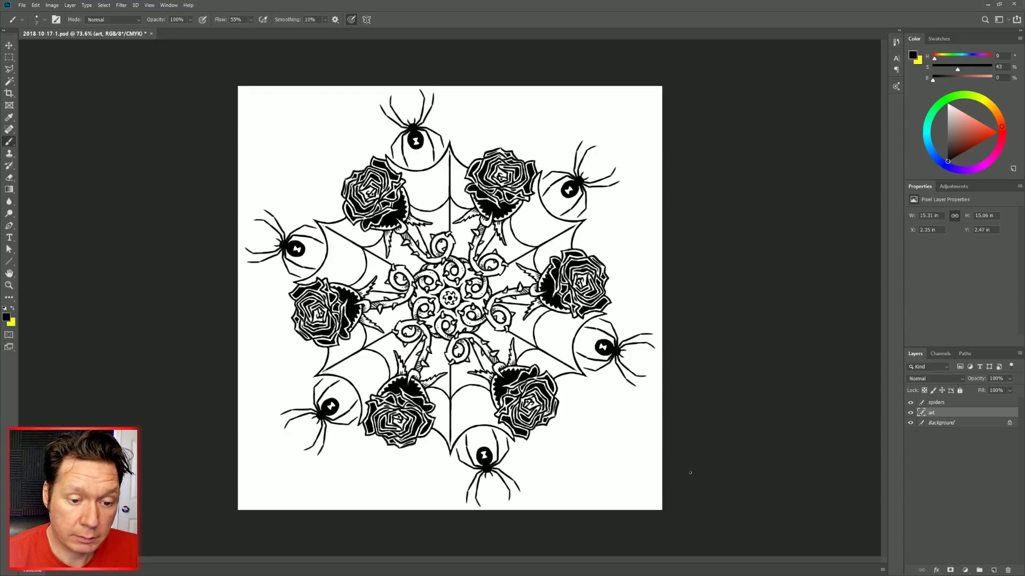
left_click(994, 571)
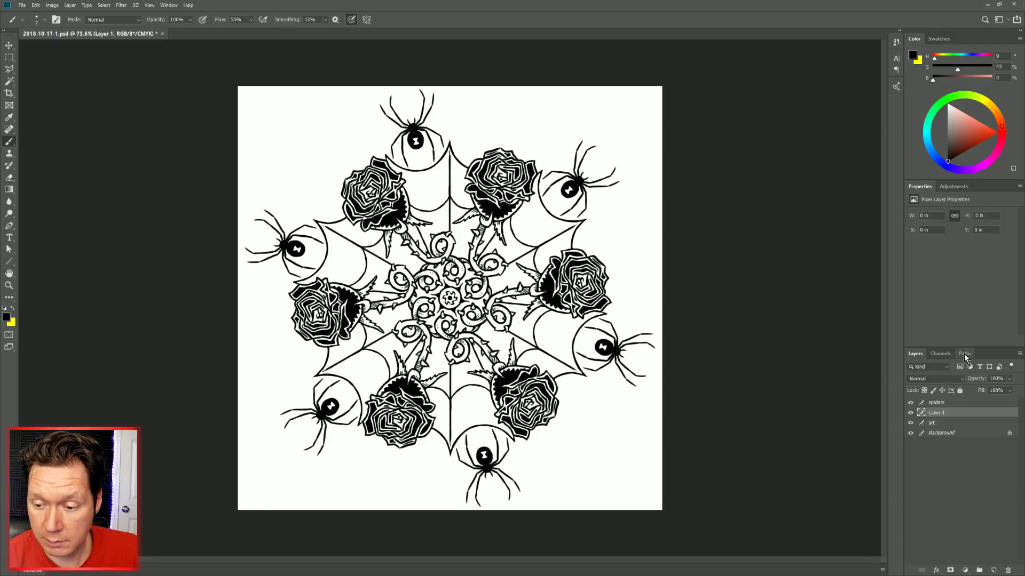
left_click(964, 354)
right_click(951, 377)
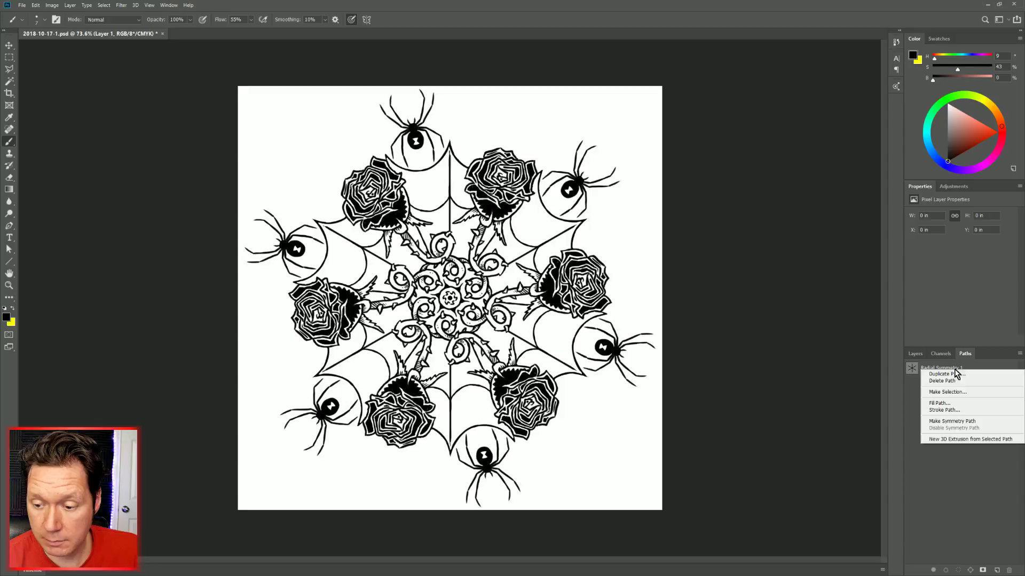
left_click(964, 418)
left_click(925, 356)
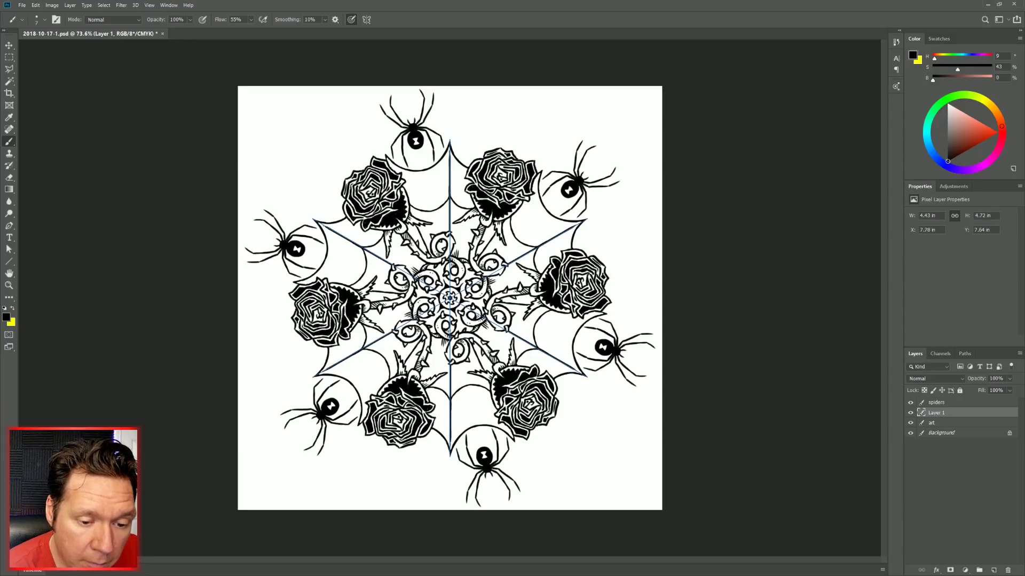
Paint fine radiating hatch strokes and dotted shading around the central ring of curled vines on Layer 1.
left_click_drag(489, 289, 498, 285)
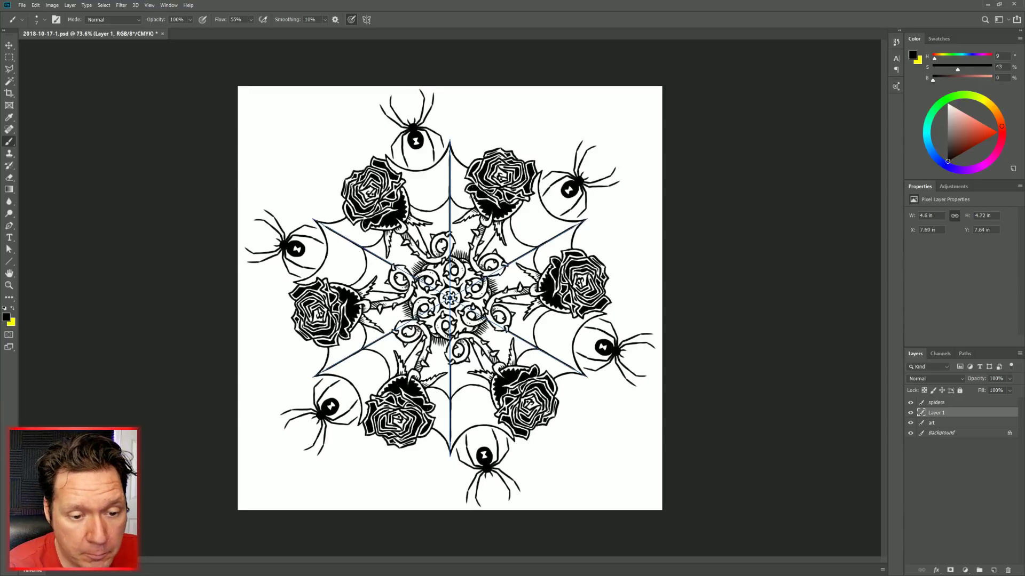
left_click(468, 199)
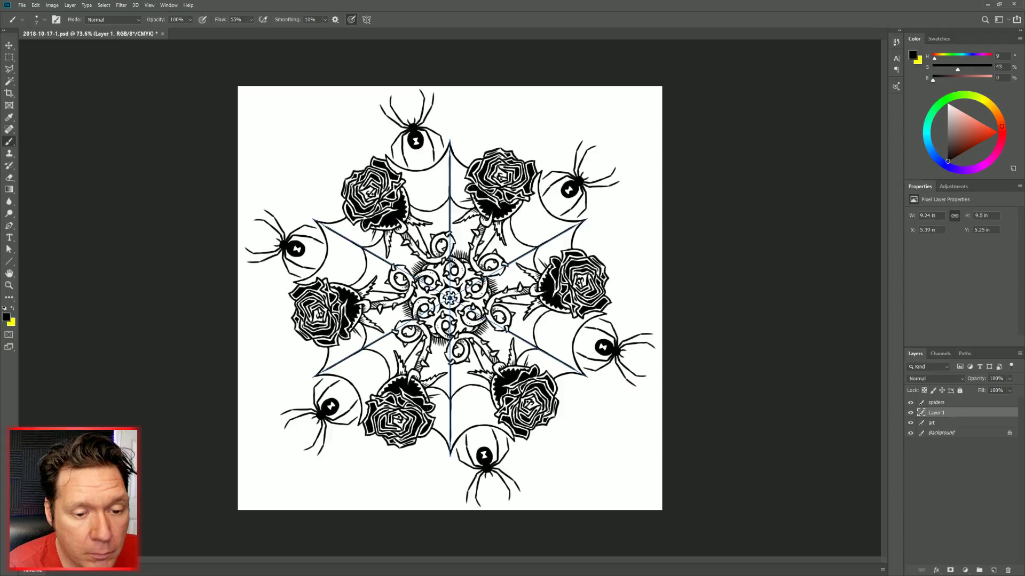
left_click(468, 203)
left_click(468, 206)
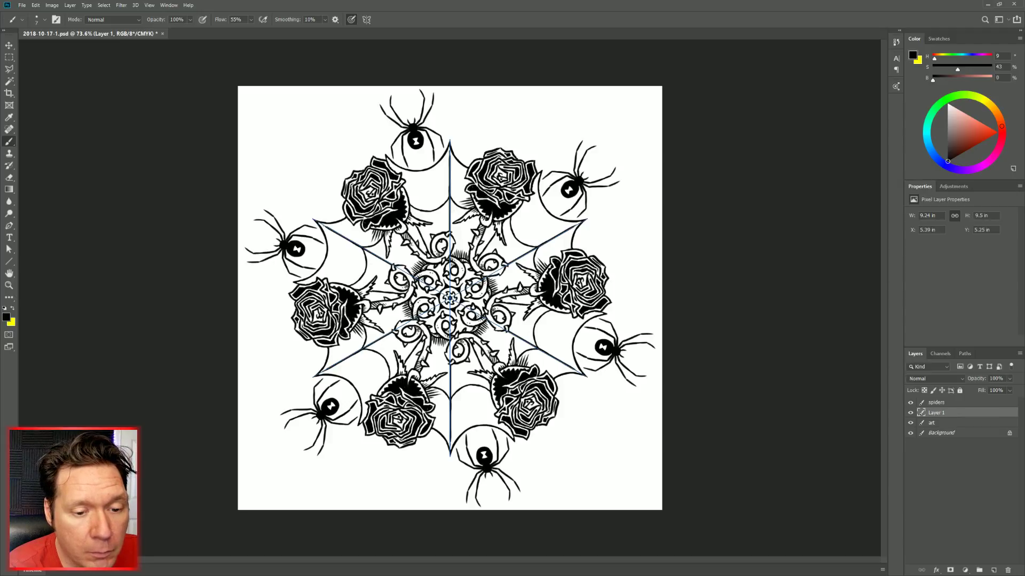
key("ctrl+z")
key("ctrl+z")
key("ctrl+z")
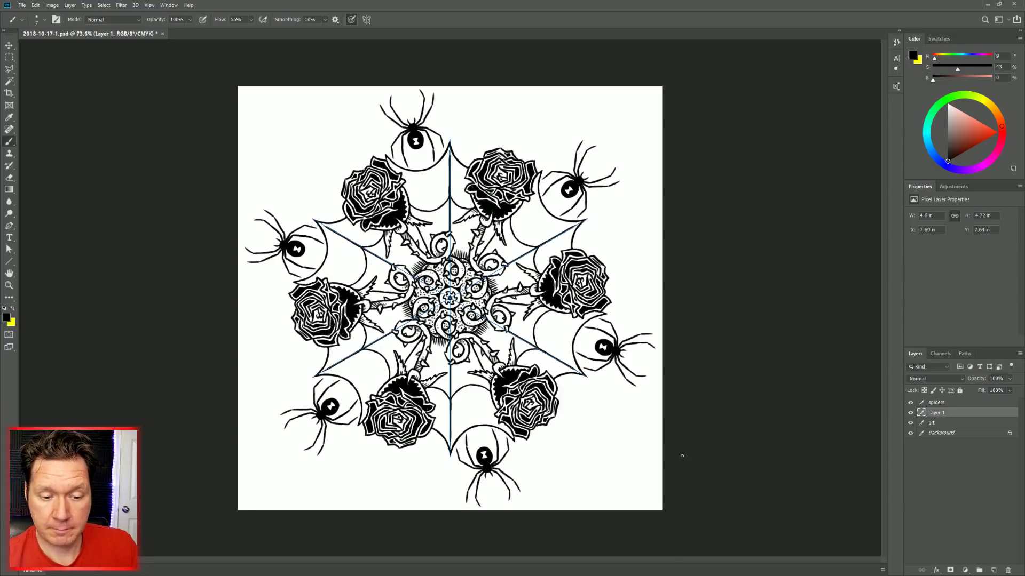
Disable the Radial Symmetry 1 path and merge Layer 1 down into the art layer.
left_click(965, 354)
right_click(933, 374)
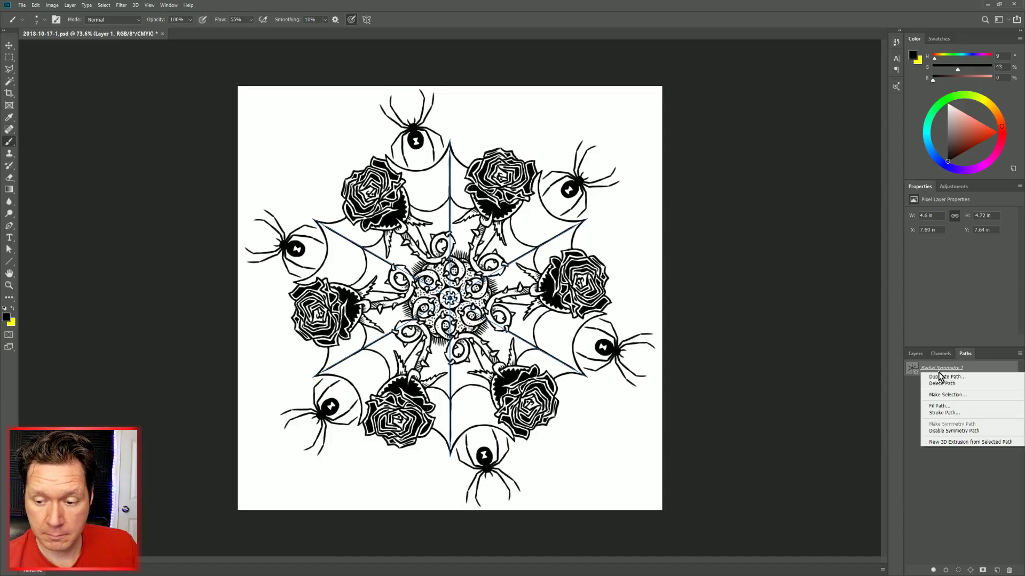
left_click(956, 430)
left_click(916, 354)
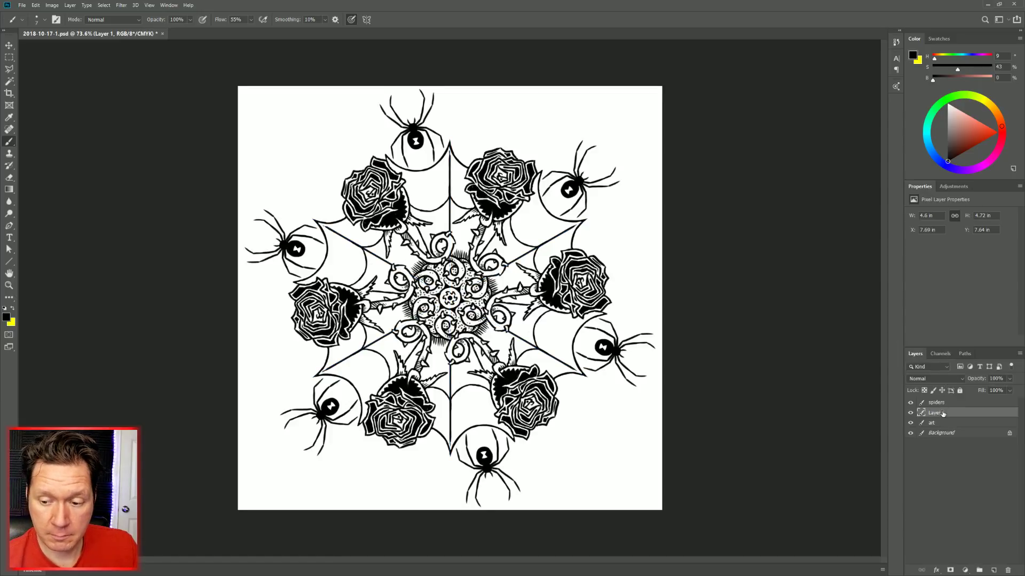
key("e")
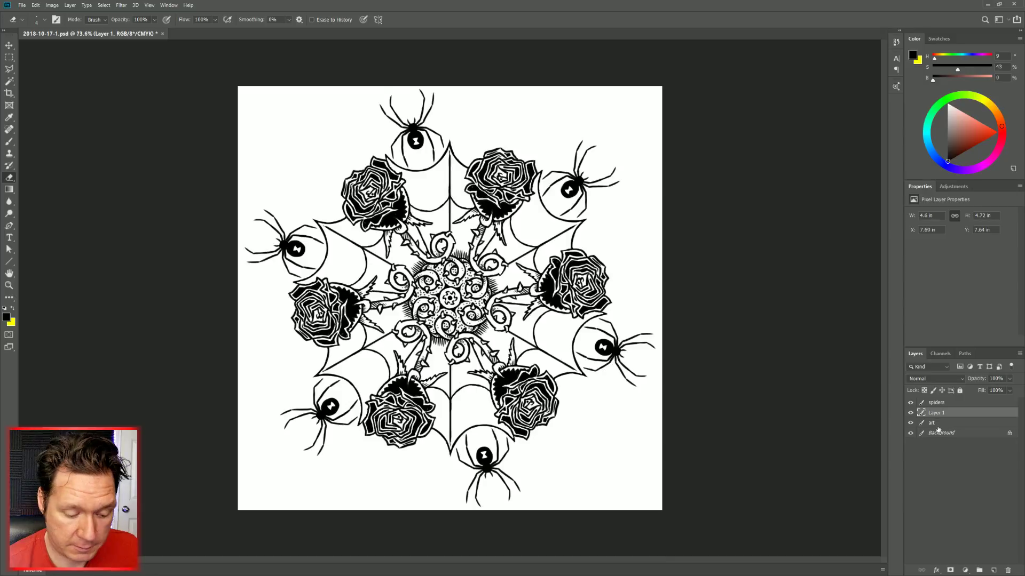
key("ctrl+e")
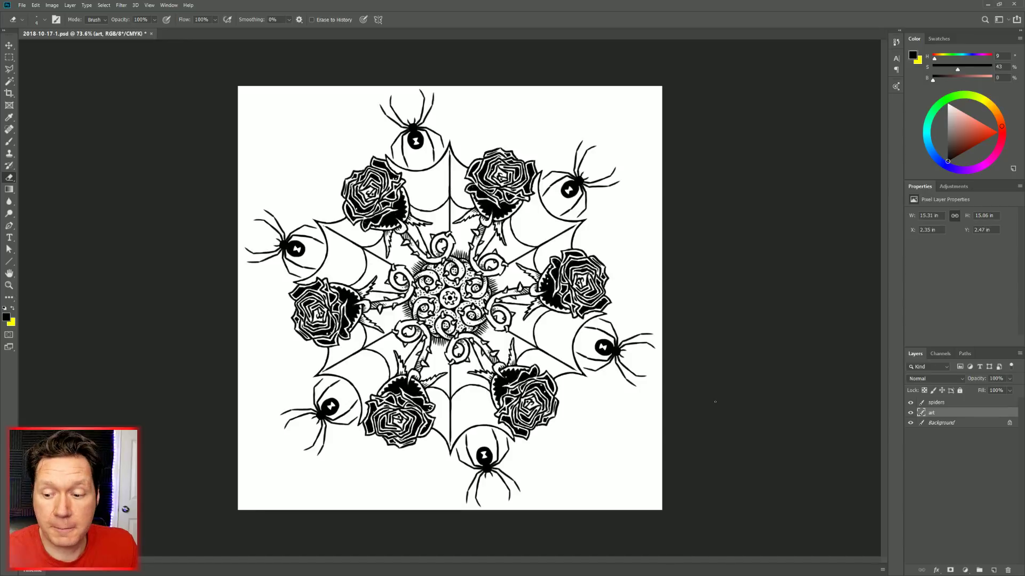
Add a new layer between art and Background and name it red.
left_click(993, 570)
left_click_drag(941, 415, 940, 427)
double_click(937, 423)
type("col")
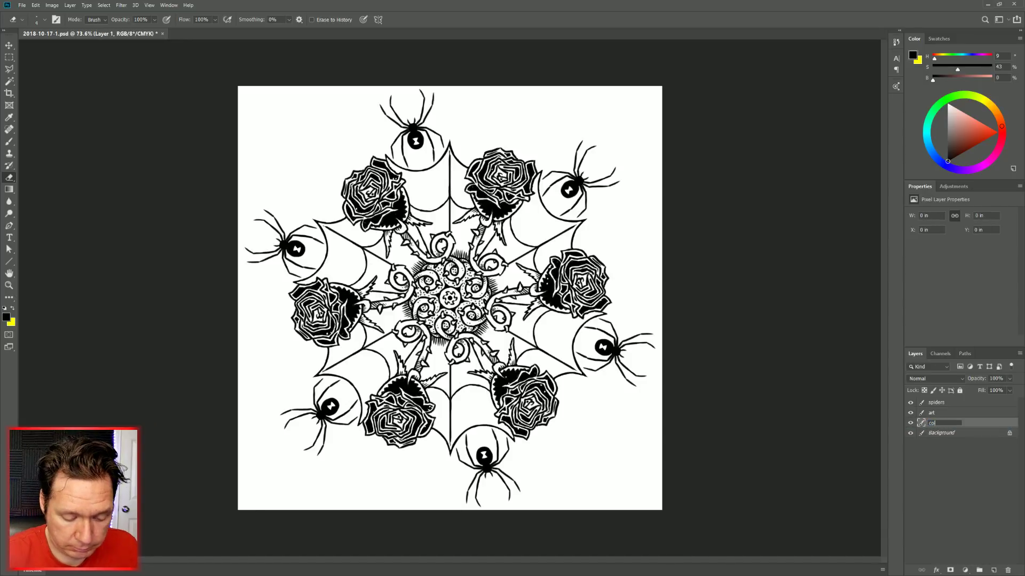
type("ed")
key("Return")
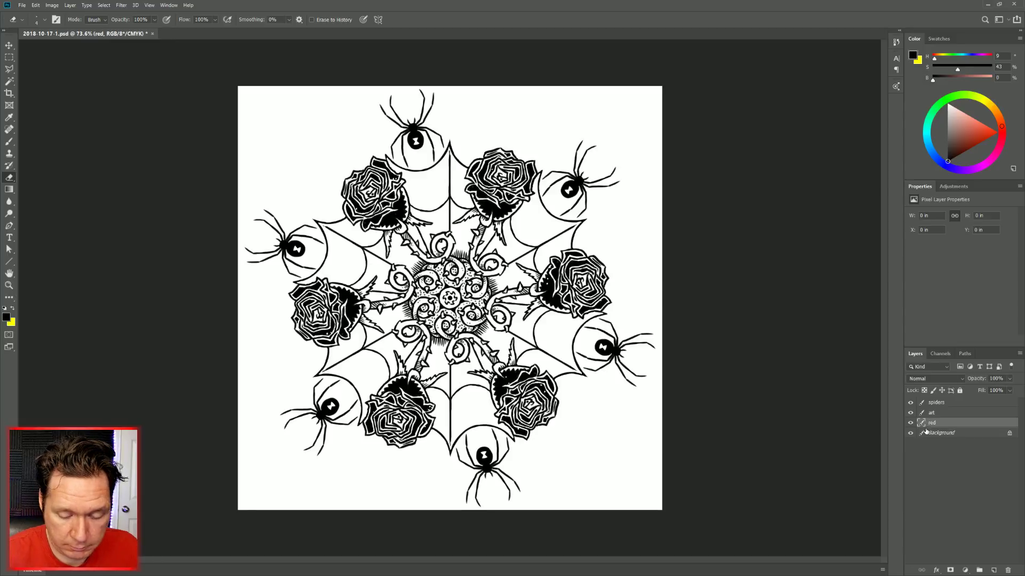
Pick a dark red at 82% brightness, reactivate the Radial Symmetry 1 path and brush the spiders' hourglass marks red.
left_click(996, 132)
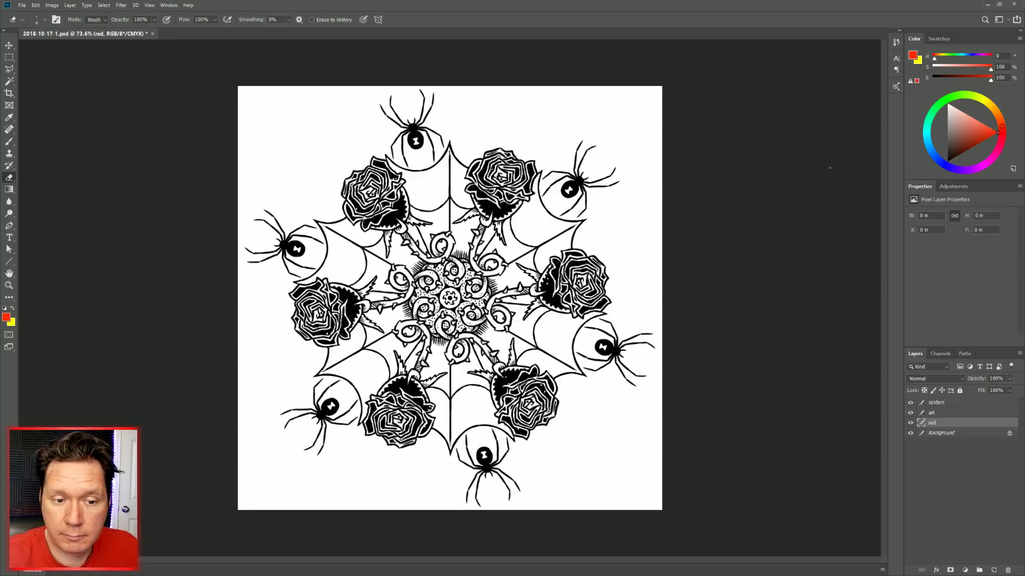
left_click_drag(986, 137, 988, 137)
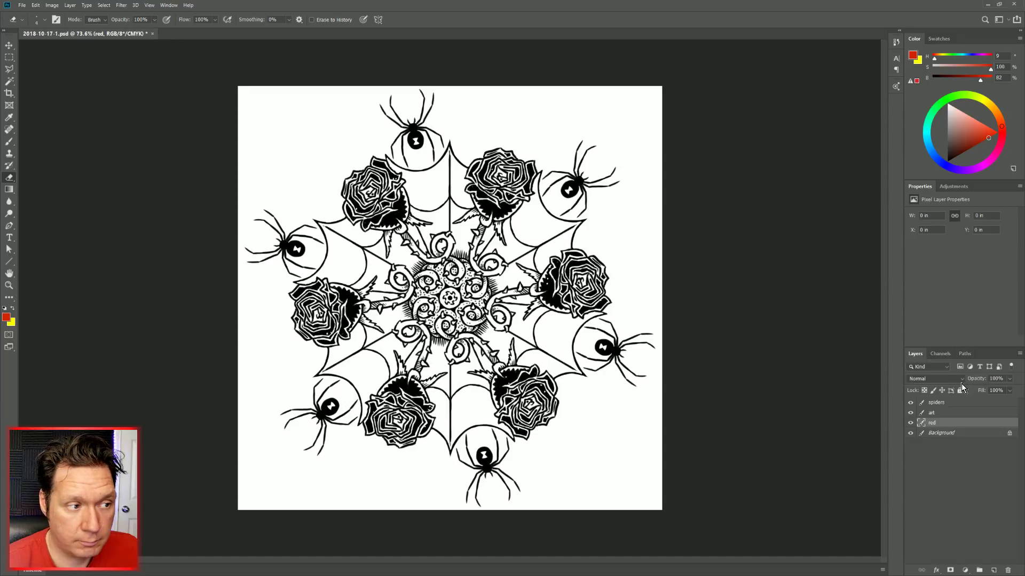
key("b")
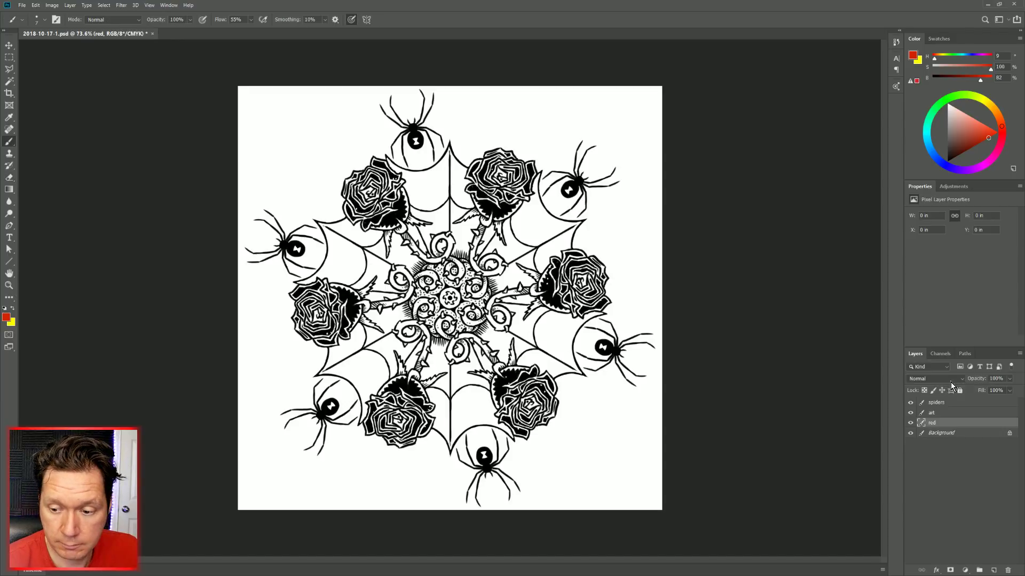
left_click(964, 354)
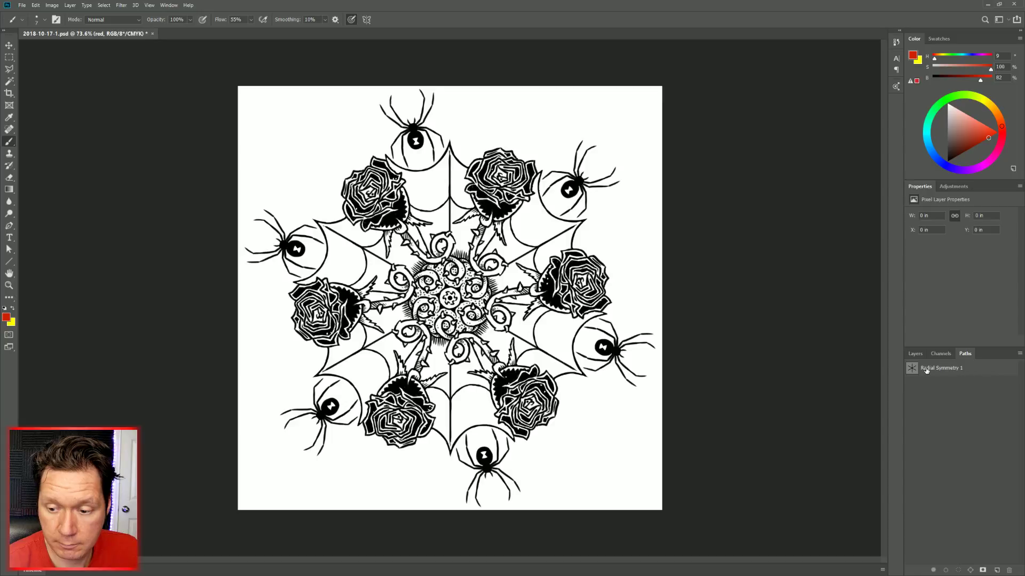
left_click(939, 371)
right_click(940, 372)
left_click(946, 415)
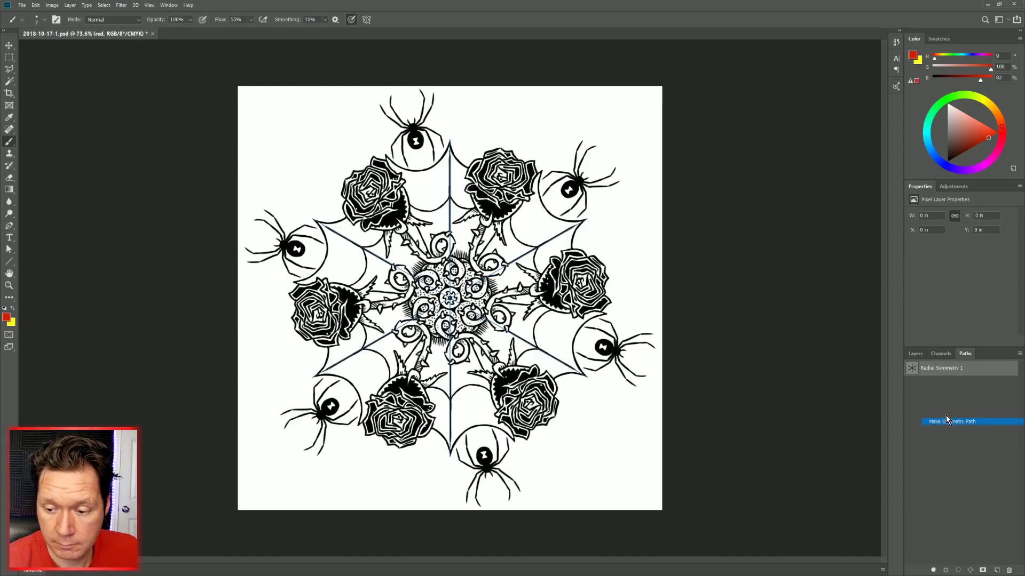
left_click(915, 354)
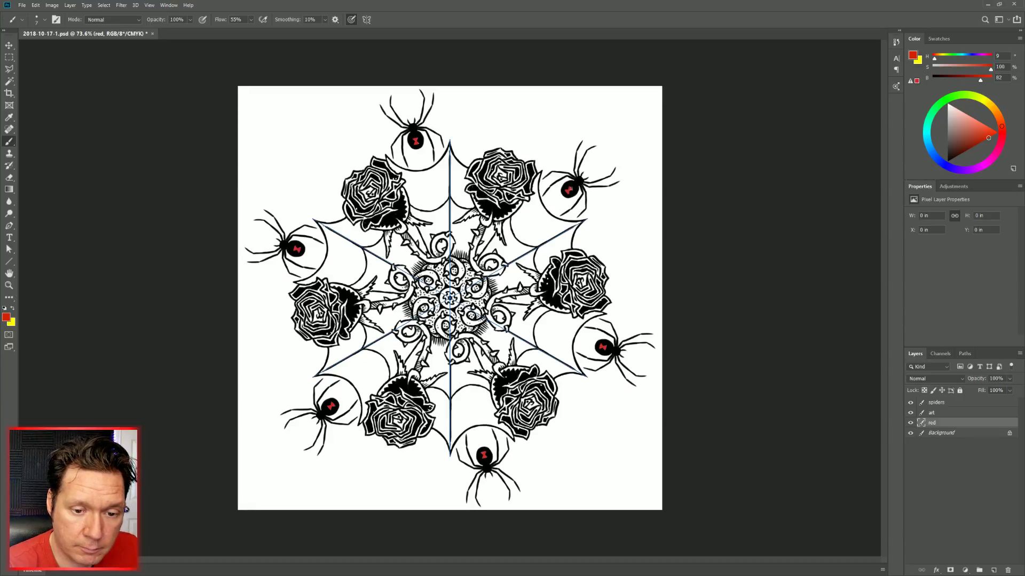
Brighten the red to 100% saturation and brightness and paint the areas between the curled vines in the mandala's centre.
left_click_drag(990, 131, 1005, 127)
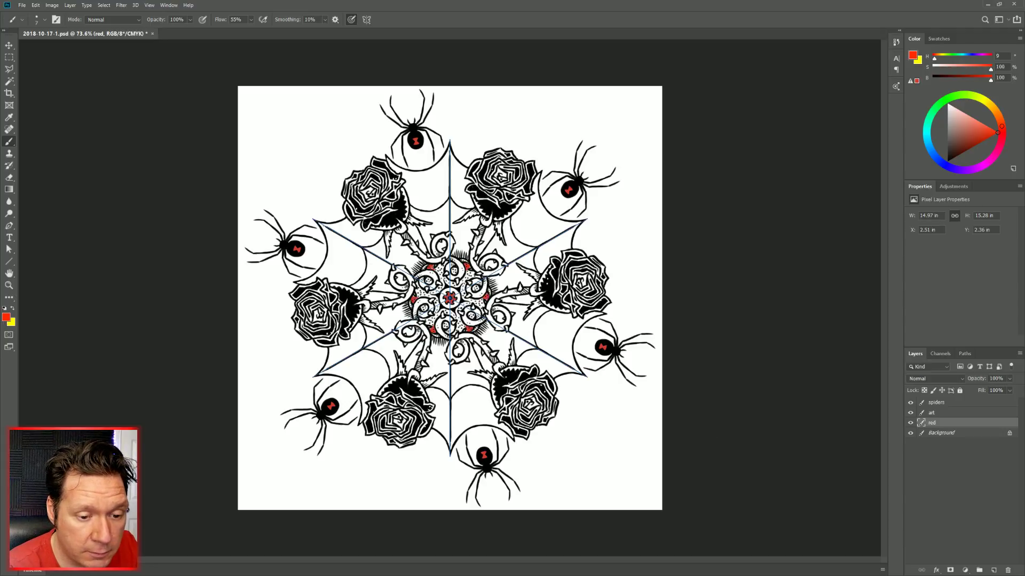
left_click_drag(431, 267, 443, 265)
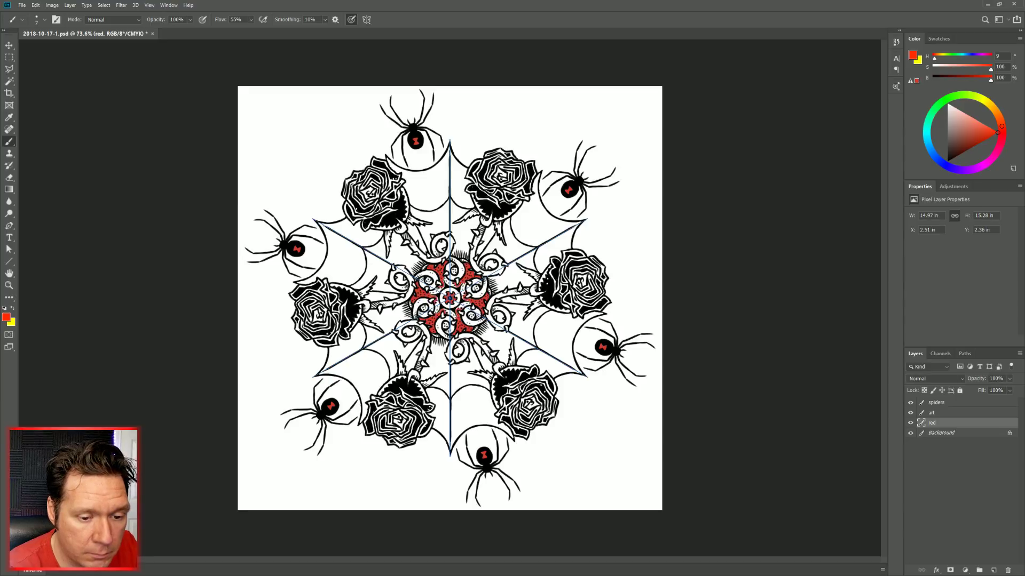
left_click_drag(428, 291, 440, 287)
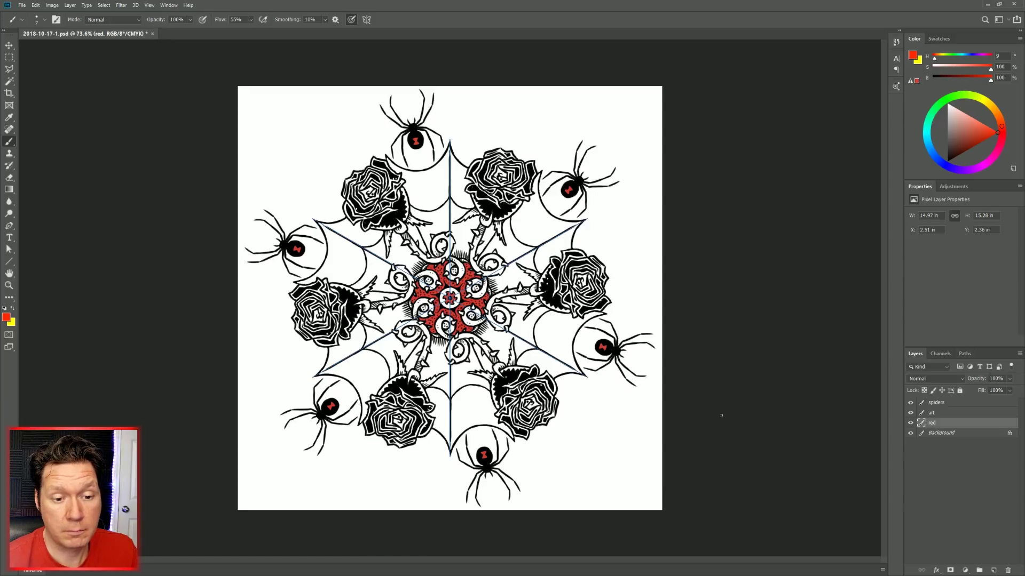
Paint the roses red from their outer edges inward, enlarging the brush to 25 px for the inner petals.
left_click_drag(473, 163, 467, 175)
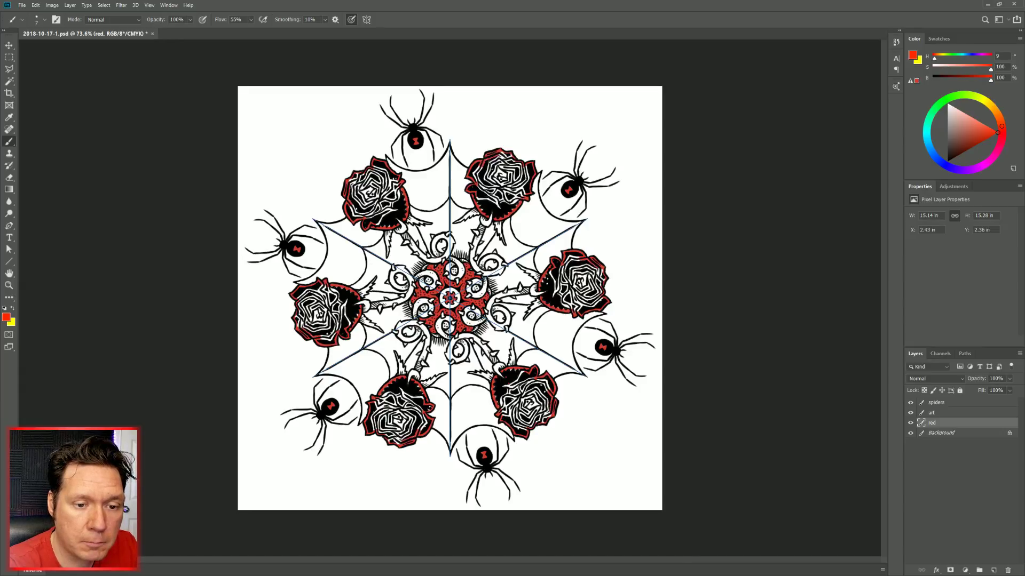
key("bracketright")
key("bracketright")
key("bracketright")
key("bracketright")
key("bracketright")
key("bracketright")
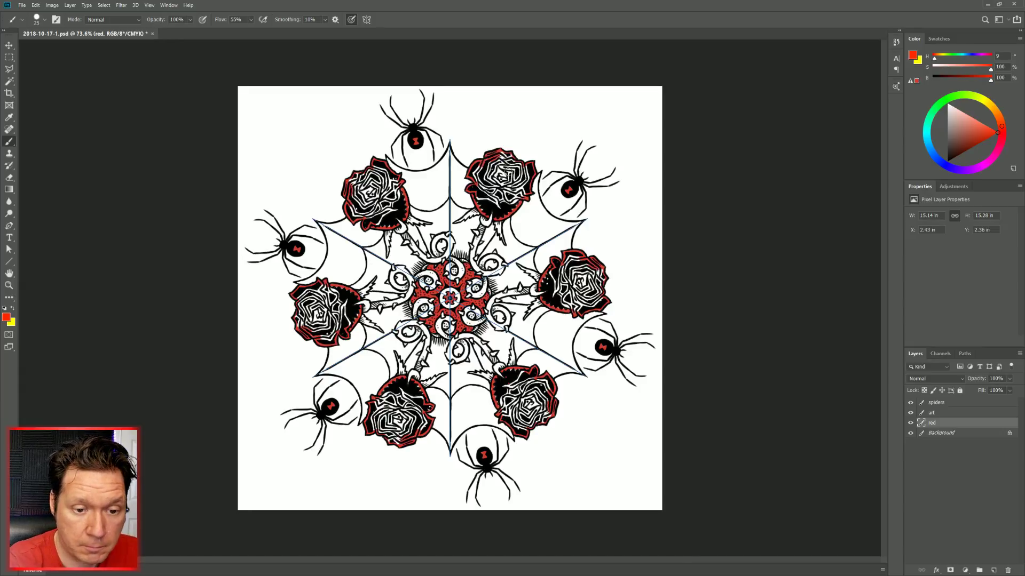
mouse_move(507, 173)
left_mouse_down()
mouse_move(469, 176)
mouse_move(484, 209)
mouse_move(495, 198)
mouse_move(502, 208)
mouse_move(511, 188)
mouse_move(526, 197)
mouse_move(516, 167)
mouse_move(493, 173)
mouse_move(513, 182)
mouse_move(503, 201)
mouse_move(518, 171)
mouse_move(515, 185)
mouse_move(540, 167)
mouse_move(512, 176)
left_mouse_up()
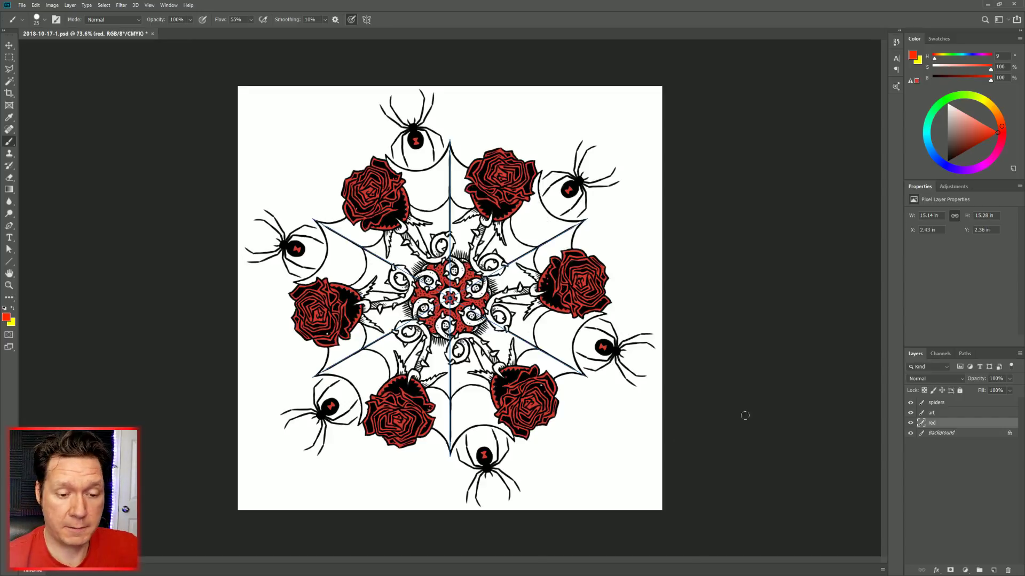
Disable the Radial Symmetry 1 path and dock the Paths panel above Layers at a reduced height.
left_click(965, 354)
right_click(967, 370)
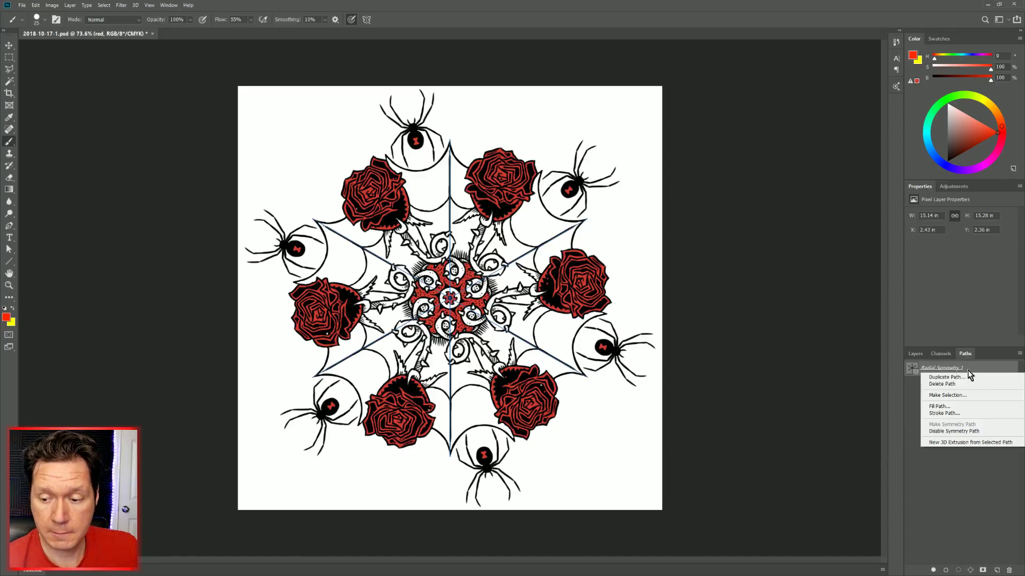
left_click(962, 431)
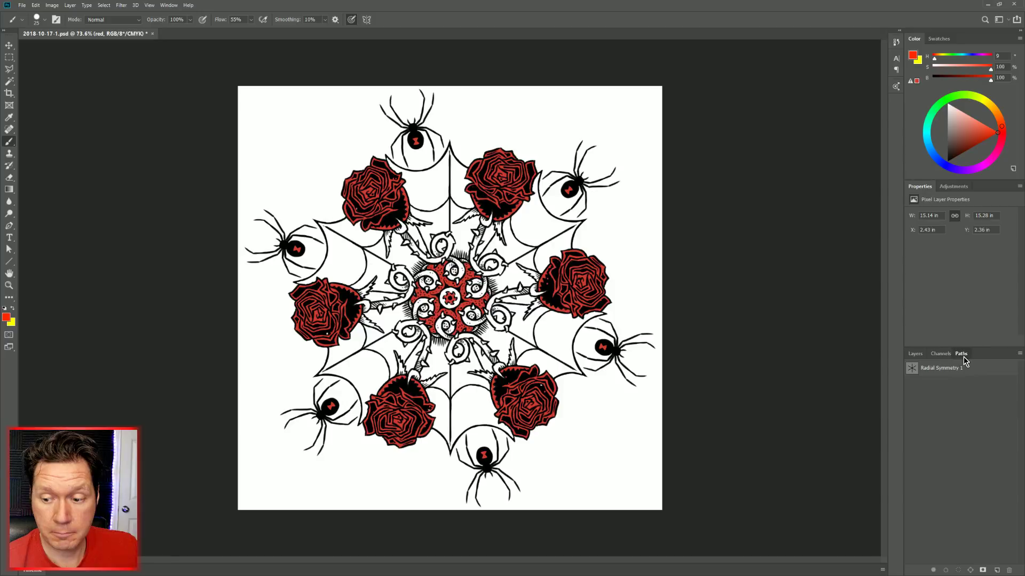
left_click_drag(963, 359, 947, 346)
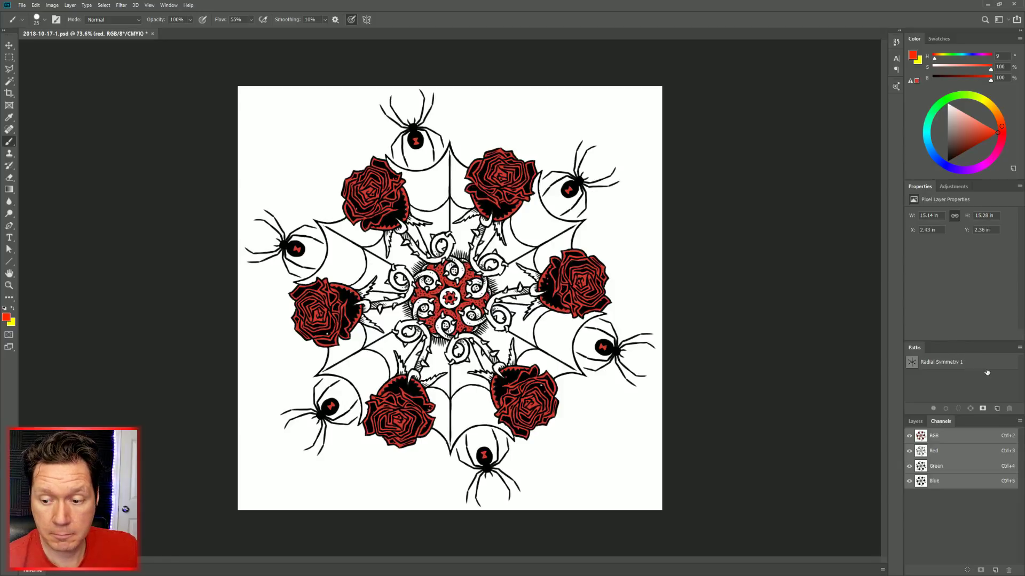
left_click(917, 421)
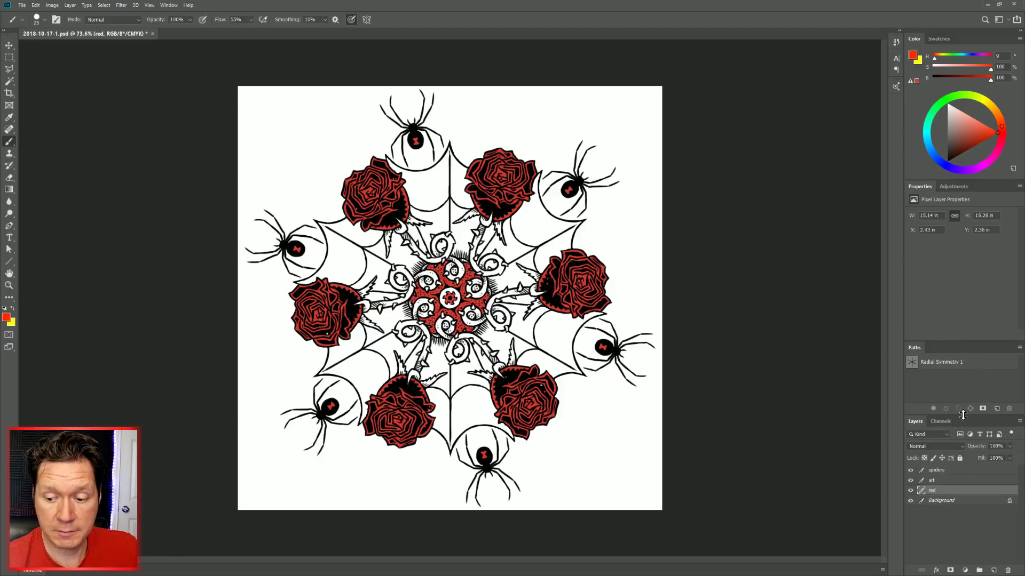
left_click_drag(955, 414, 952, 356)
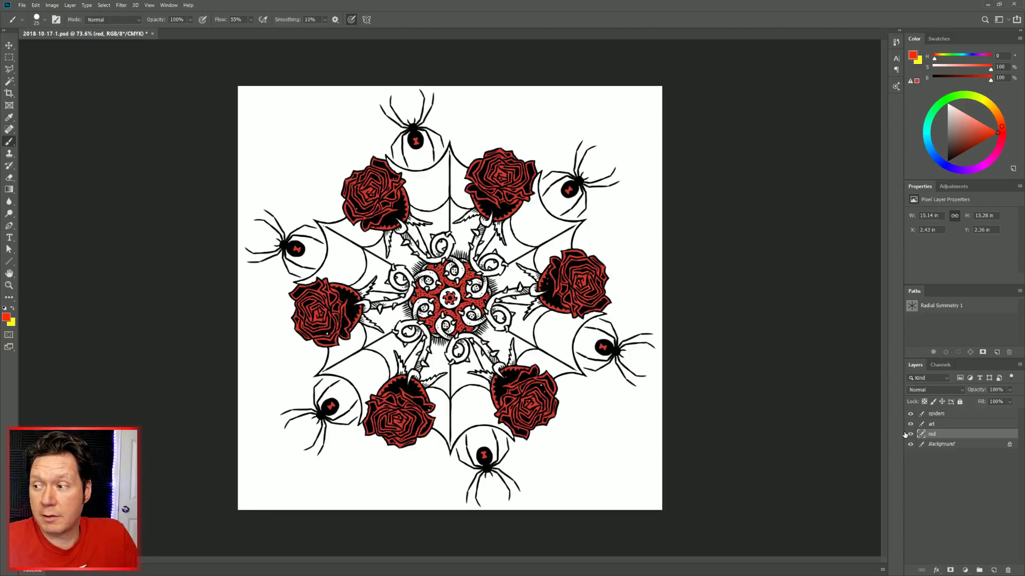
Undo the symmetry path change and the red painting on the roses.
key("ctrl+z")
key("ctrl+z")
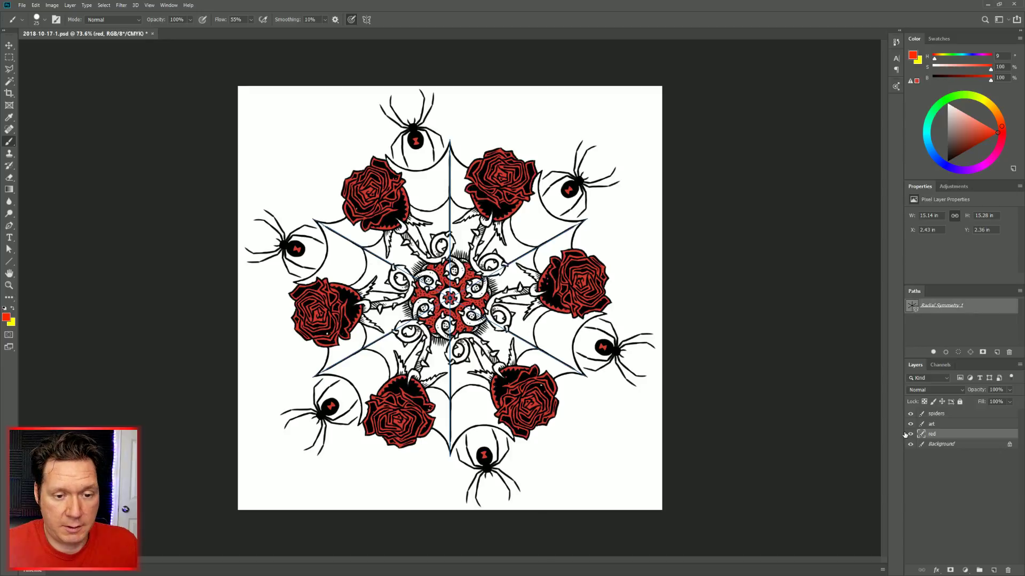
key("ctrl+z")
key("ctrl+z")
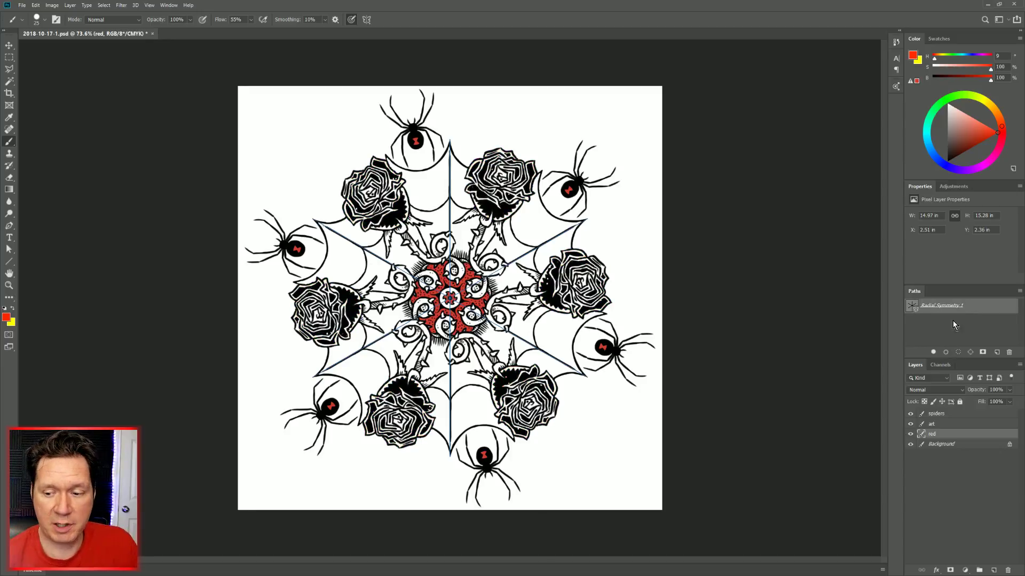
Disable the Radial Symmetry 1 path again and hide the red layer.
right_click(940, 308)
left_click(947, 369)
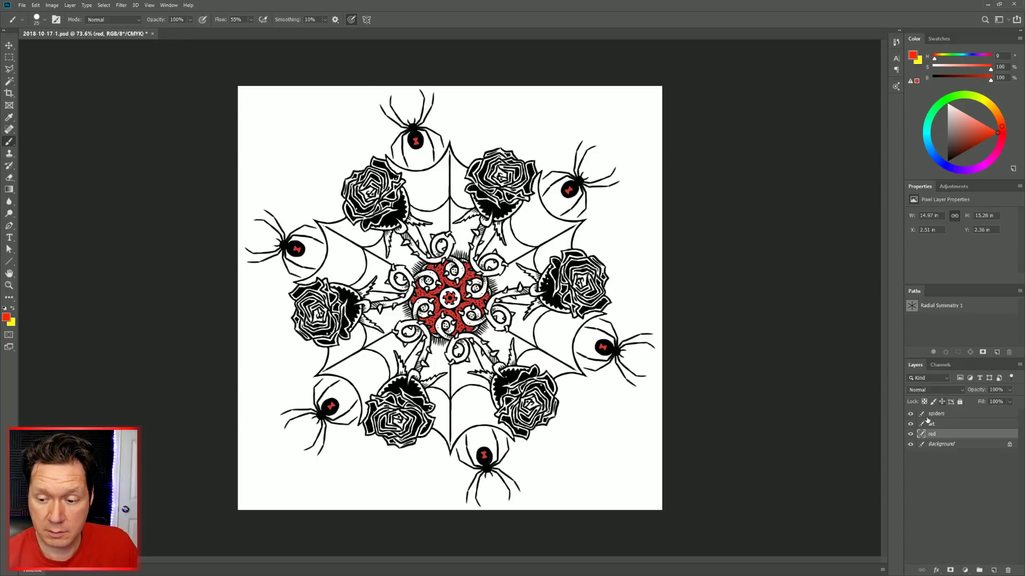
left_click(910, 434)
Add an Invert adjustment layer above spiders and merge it with the spiders and art layers.
left_click(945, 414)
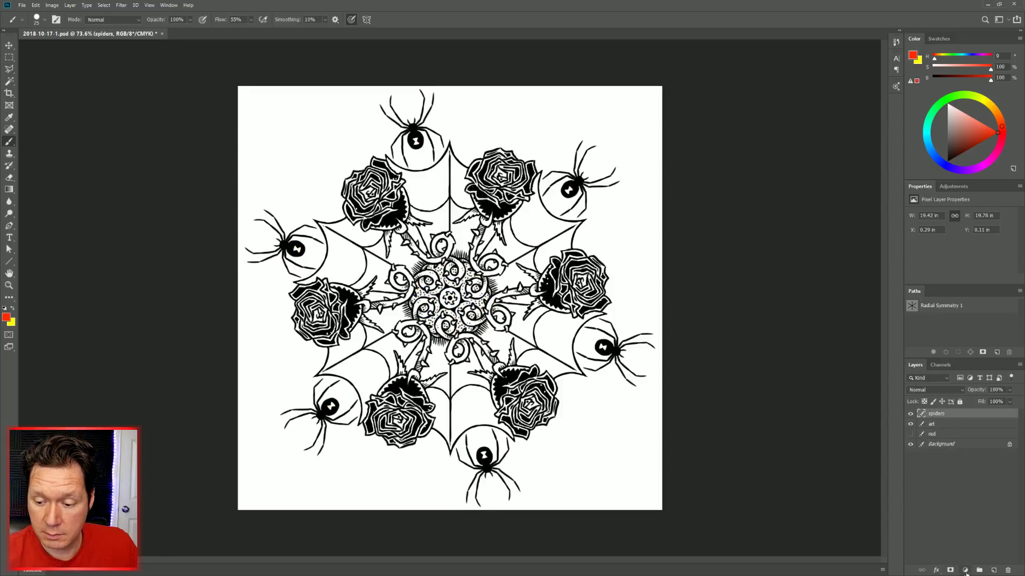
left_click(965, 570)
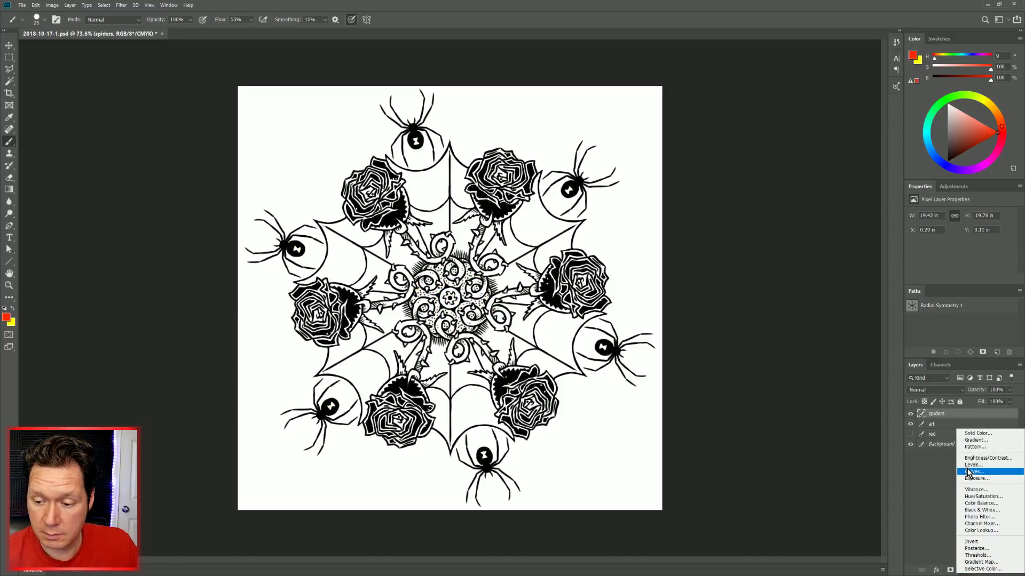
left_click(973, 542)
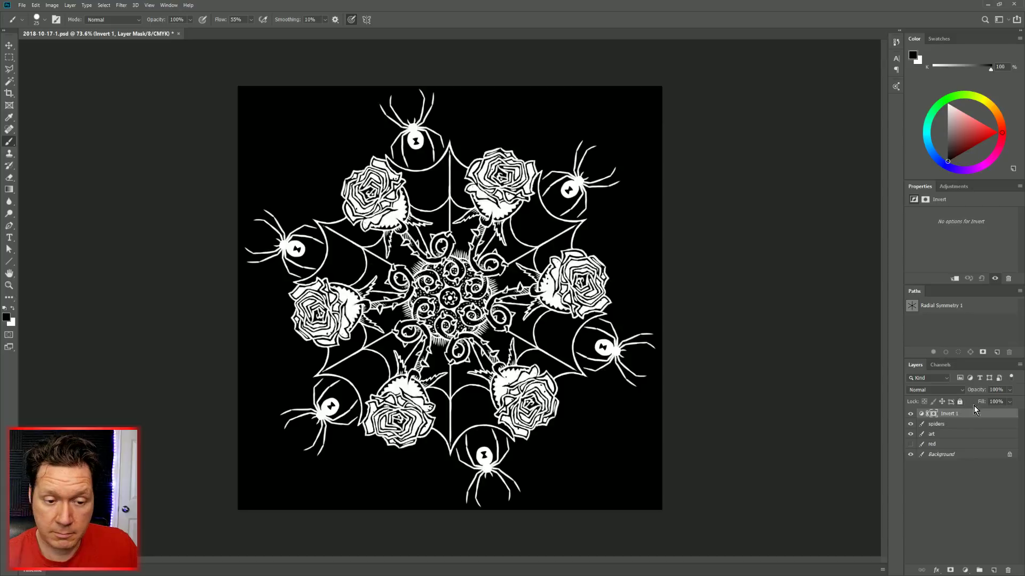
left_click(948, 436, "shift")
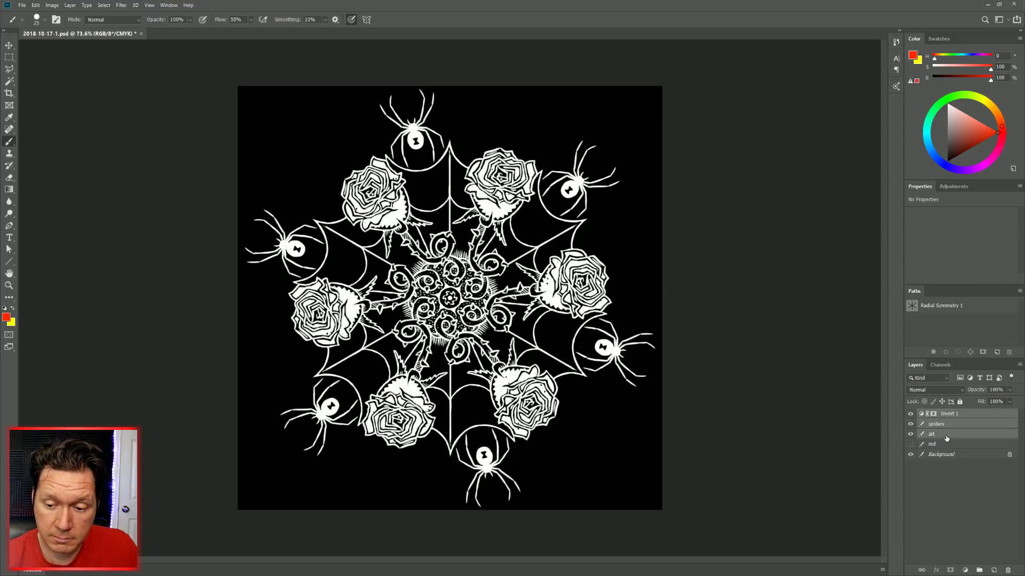
key("ctrl+e")
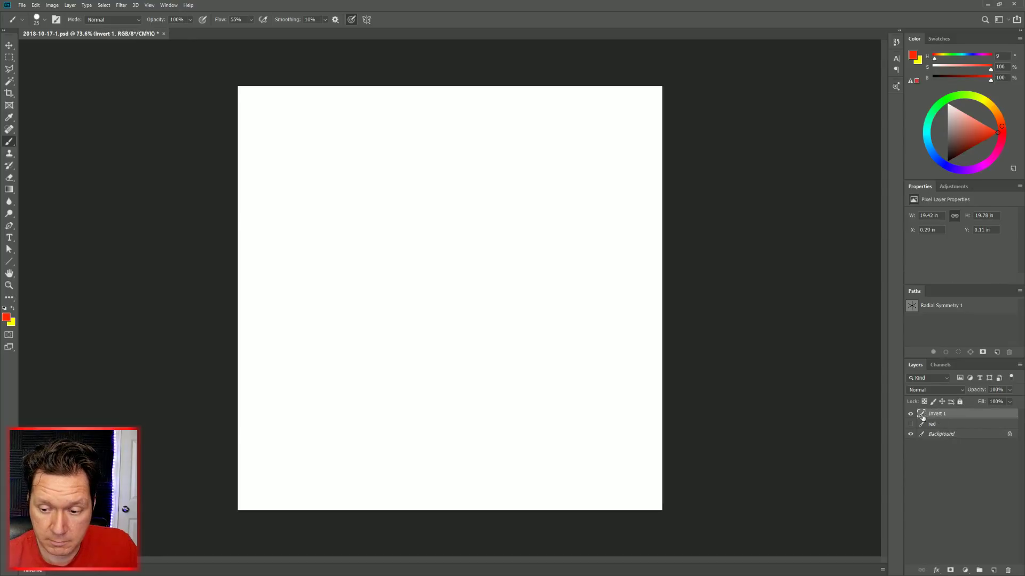
Undo the last layer merge, and delete the Invert adjustment layer and the red layer.
key("ctrl+z")
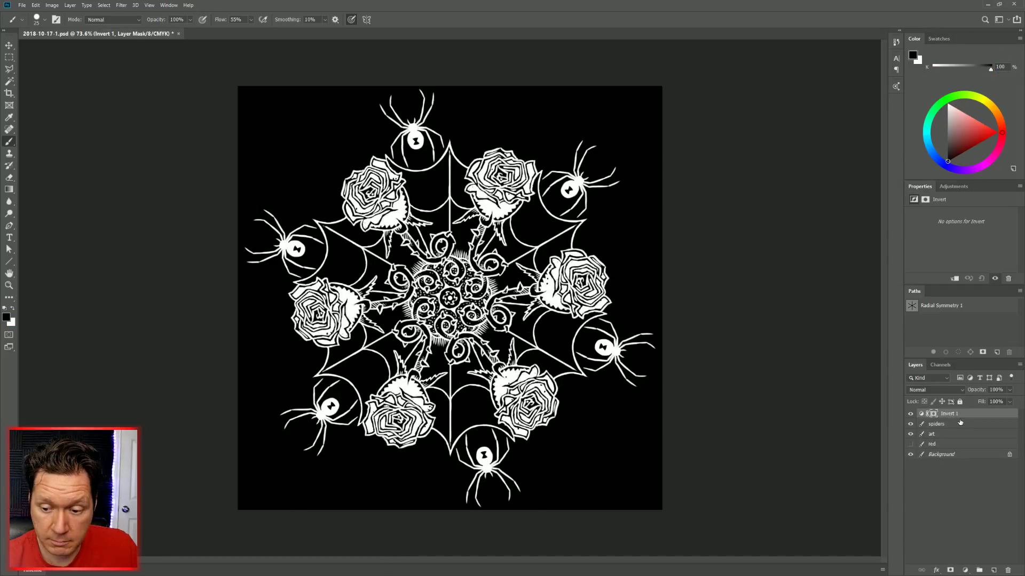
key("ctrl+2")
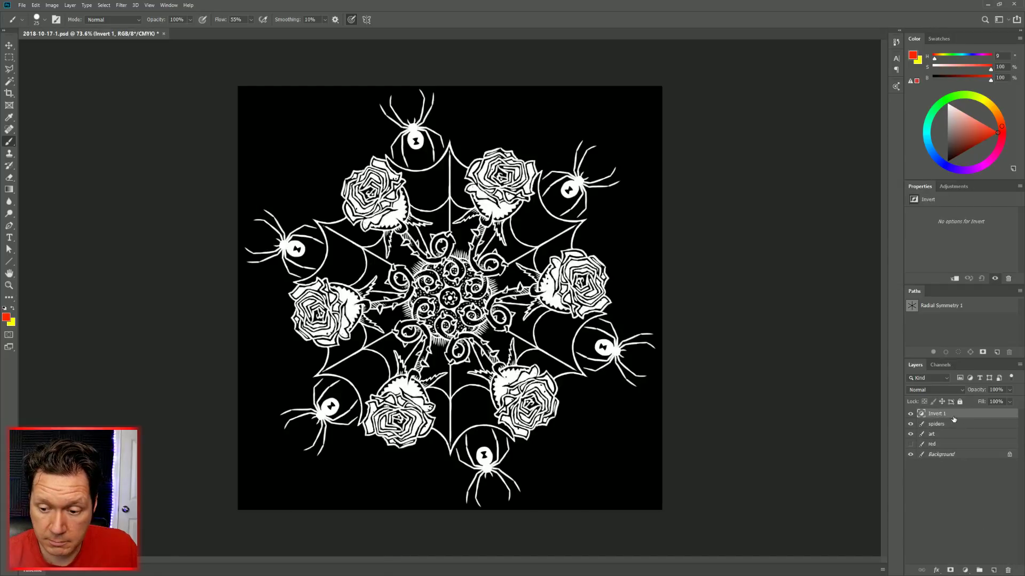
left_click(1007, 569)
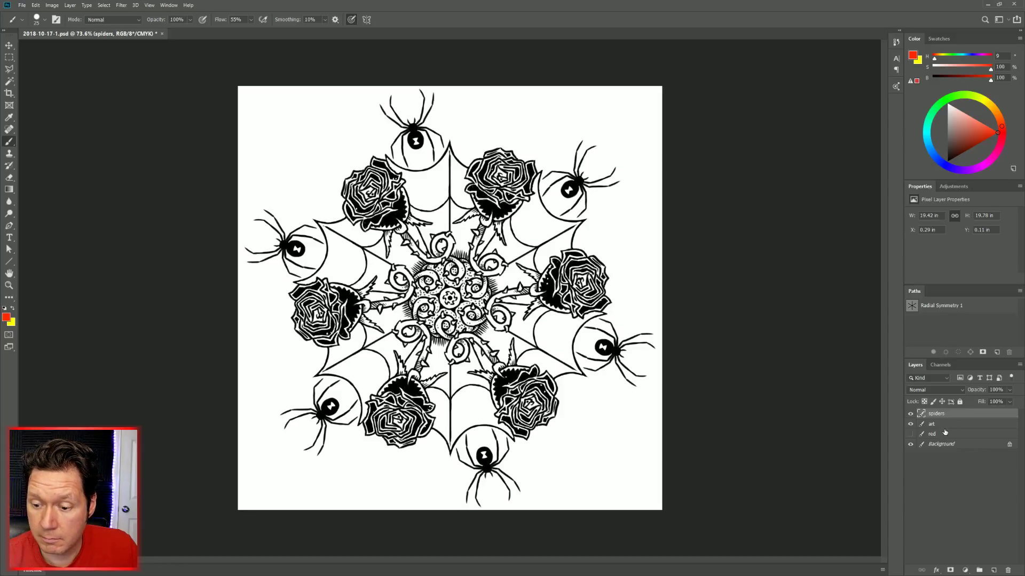
left_click(948, 433)
left_click(1007, 570)
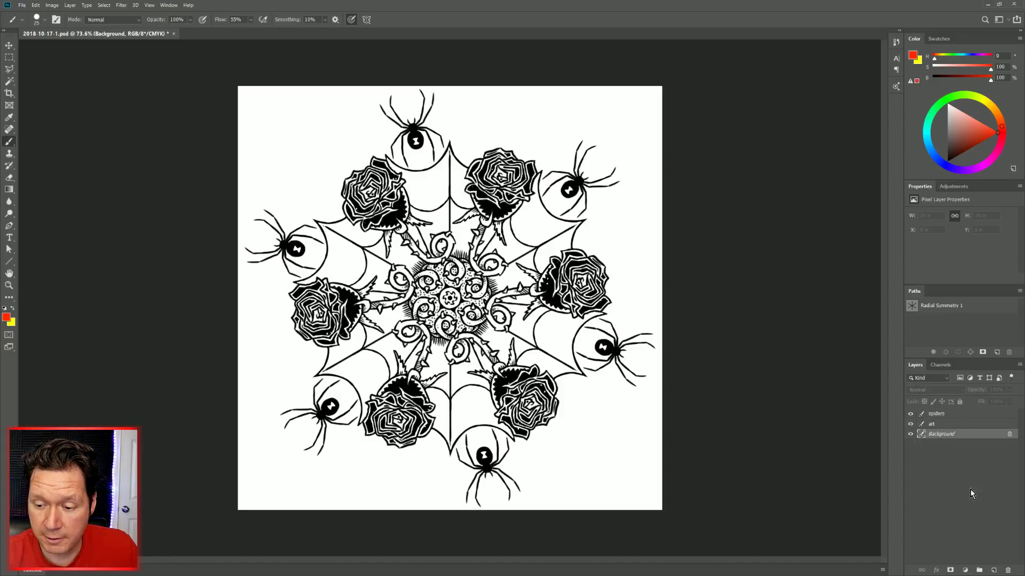
Merge the spiders and art layers and invert the merged layer's colors to white.
left_click(953, 414)
left_click(949, 424, "shift")
key("ctrl+e")
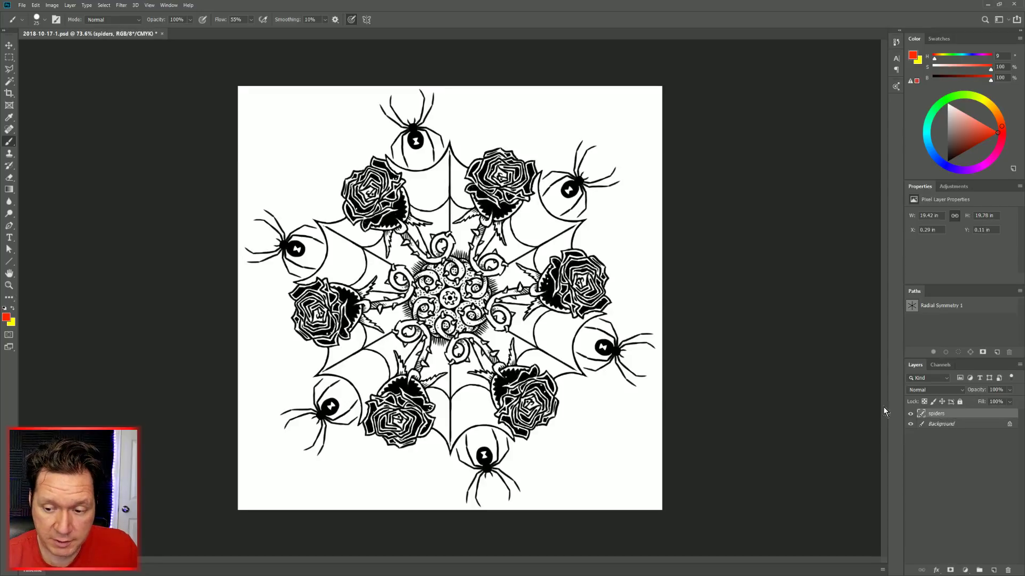
left_click(52, 5)
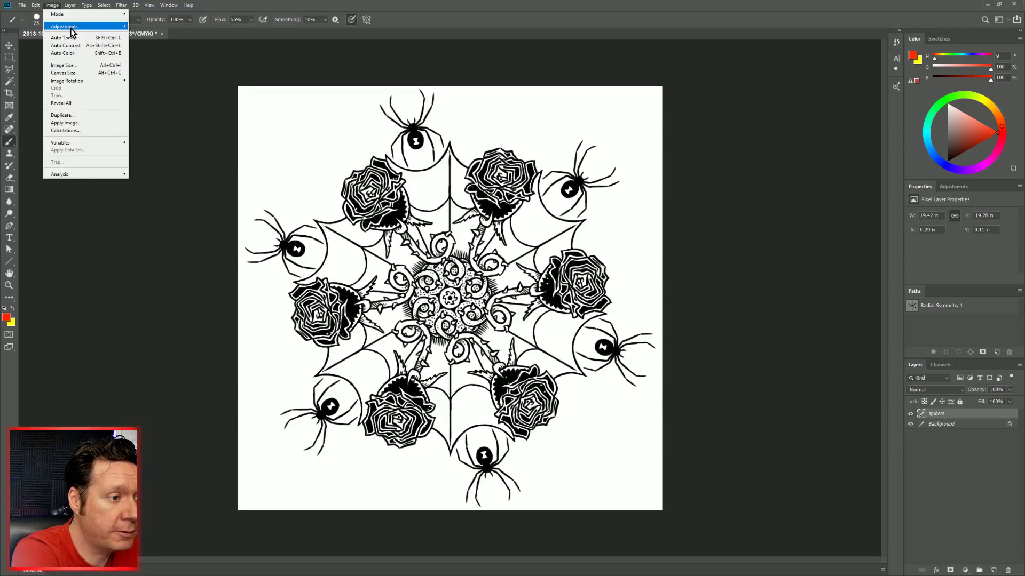
mouse_move(74, 26)
left_click(167, 119)
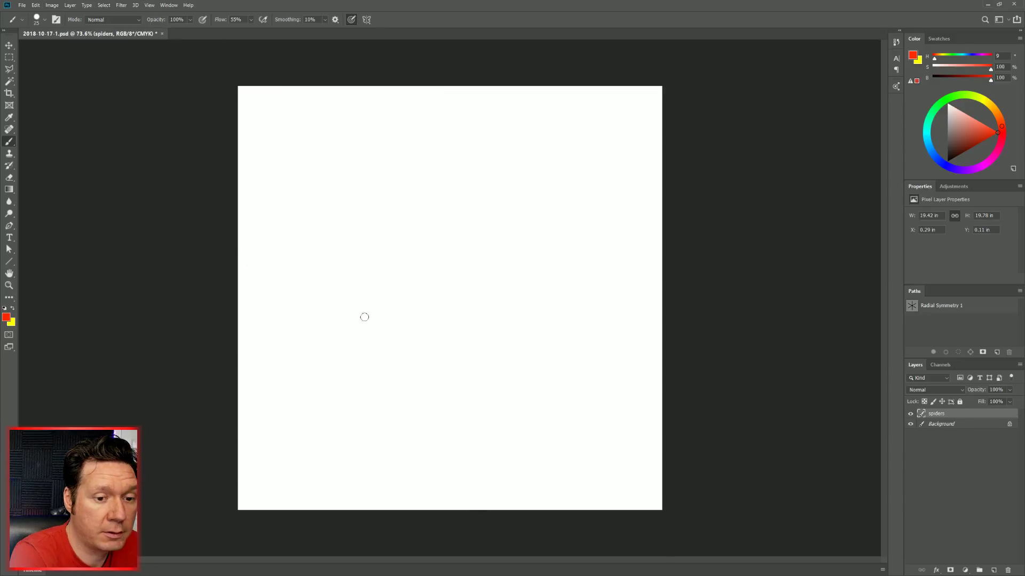
Fill the Background layer with black behind the white line art.
left_click(944, 425)
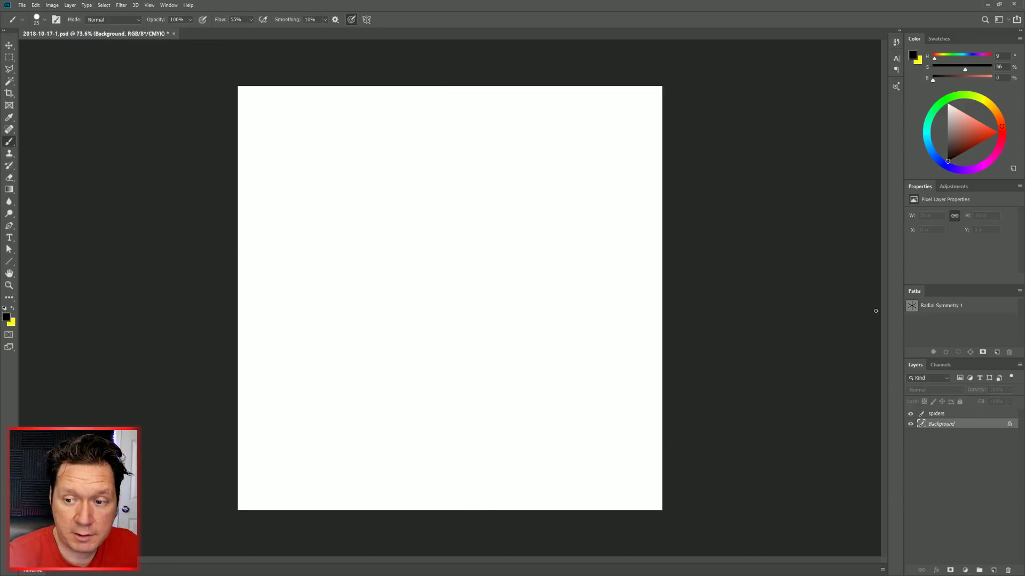
key("shift+BackSpace")
key("Return")
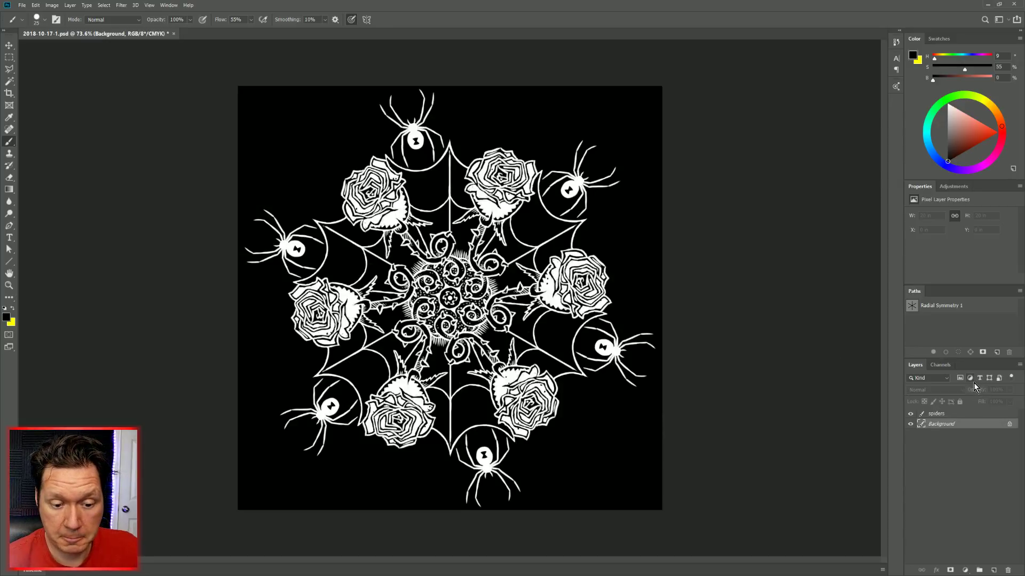
left_click(950, 414)
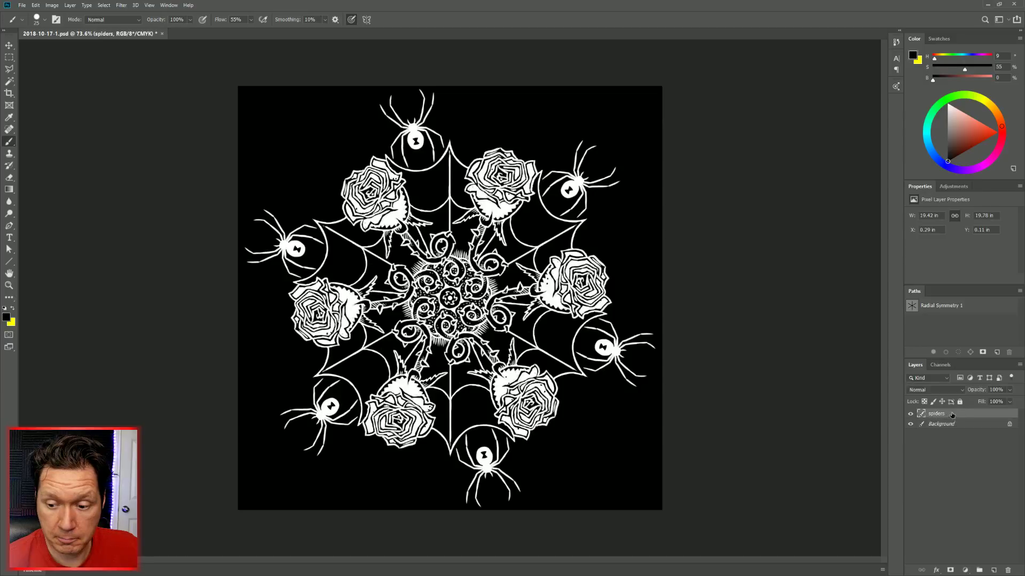
right_click(952, 414)
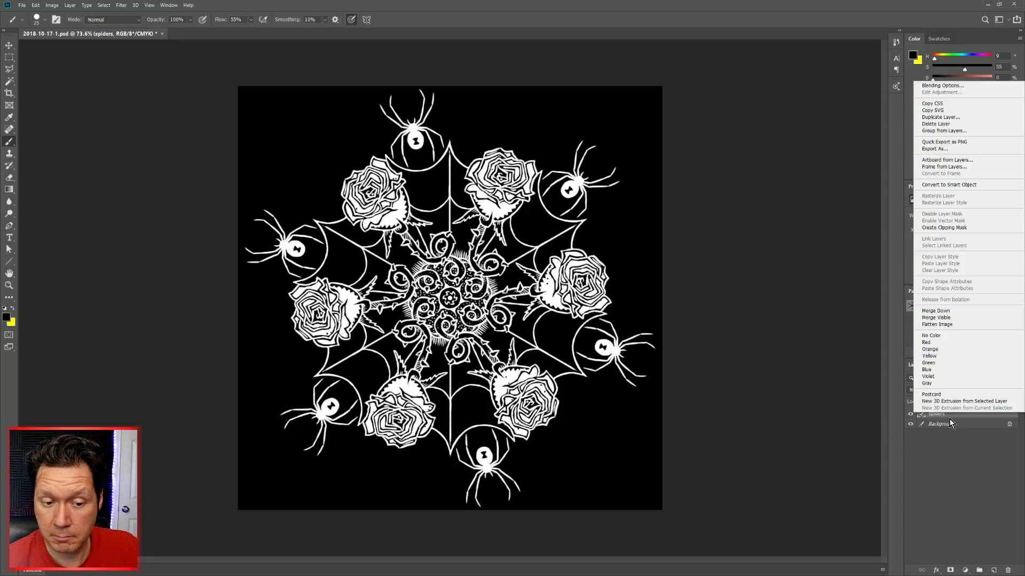
left_click(942, 442)
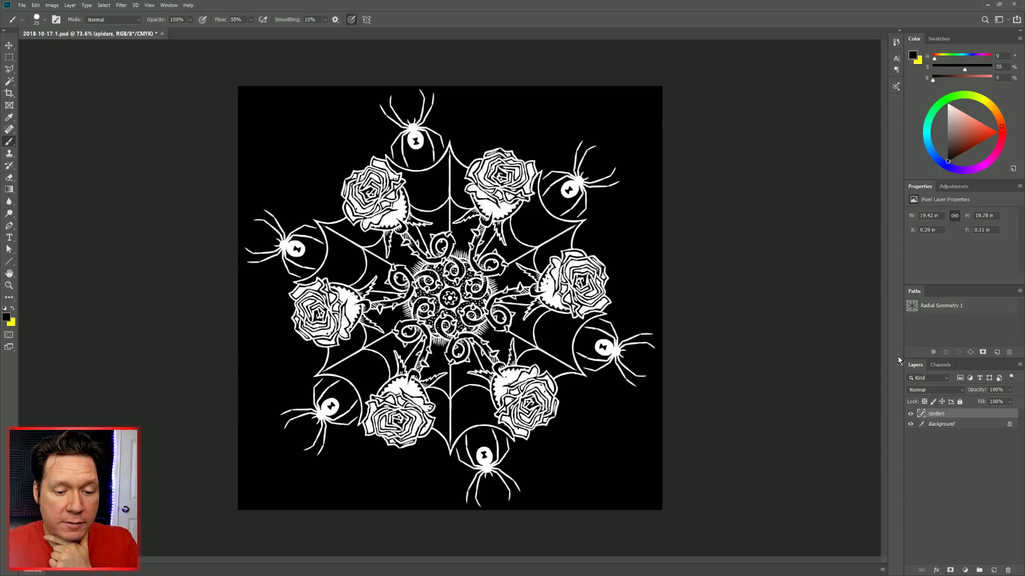
right_click(947, 414)
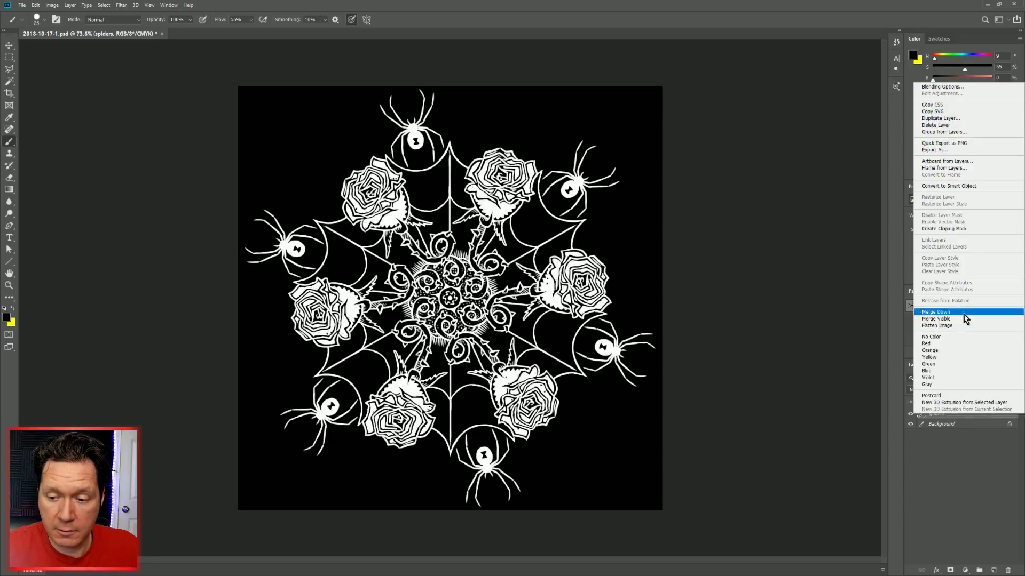
left_click(954, 118)
key("Return")
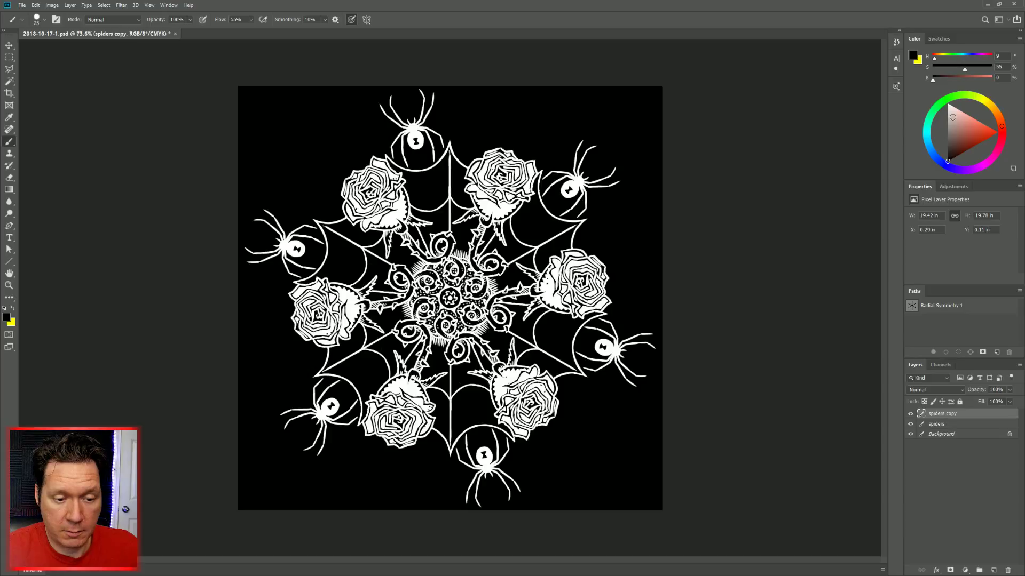
key("Delete")
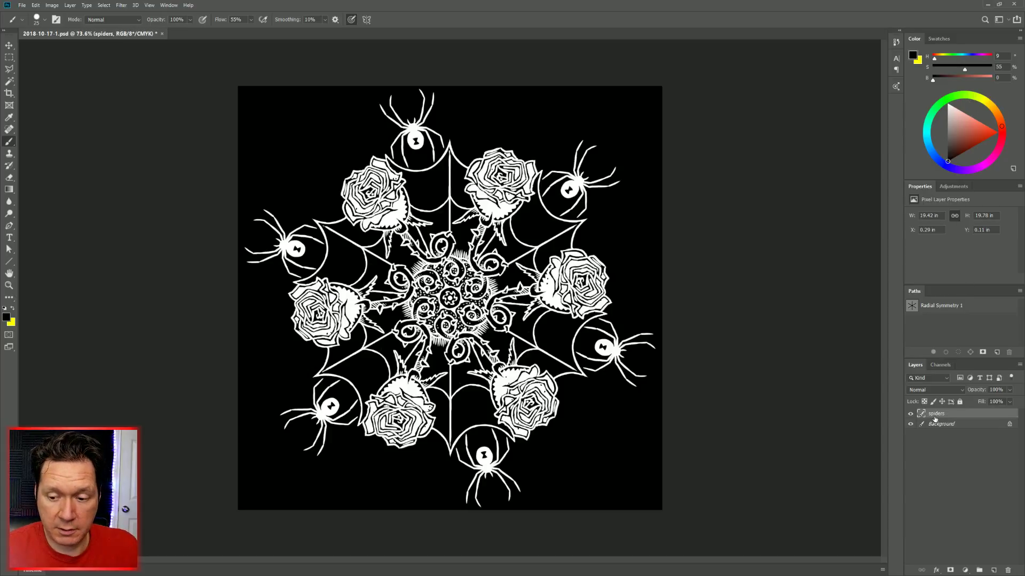
Deselect the layers and save the document in Photoshop format under the new name 2018-10-17-2.
left_click(945, 430)
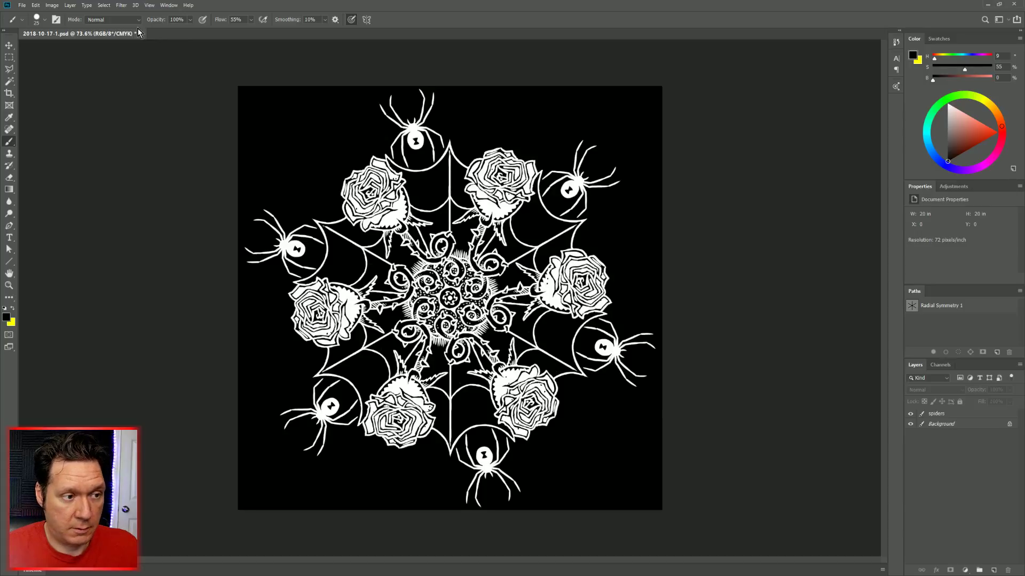
left_click(22, 4)
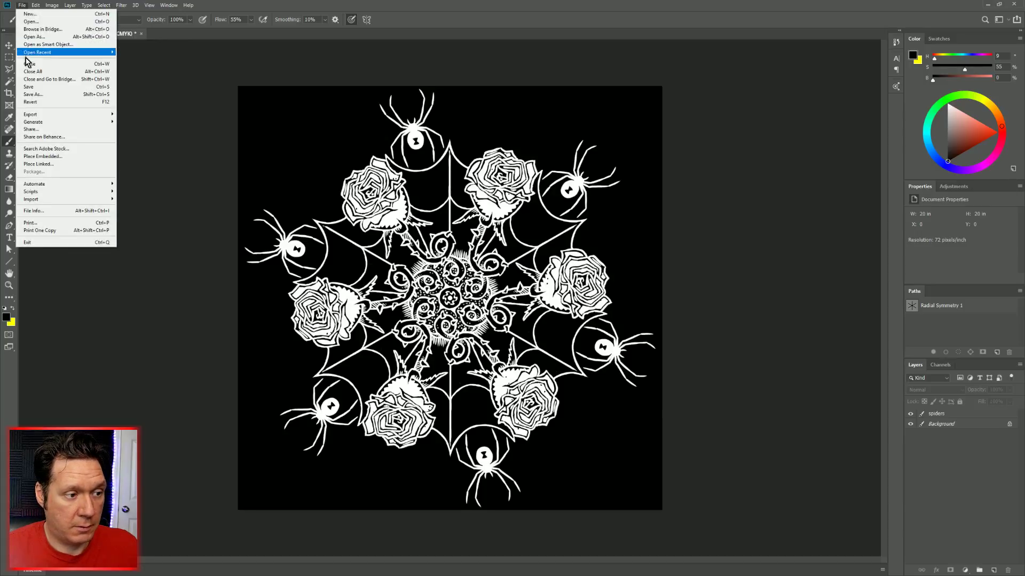
left_click(32, 94)
left_click_drag(253, 6, 297, 3)
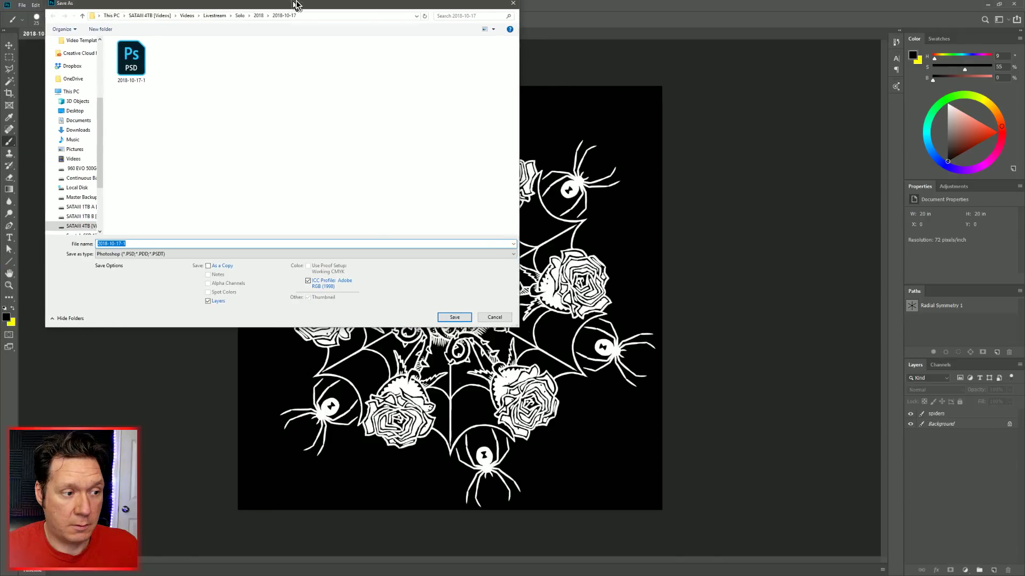
key("Escape")
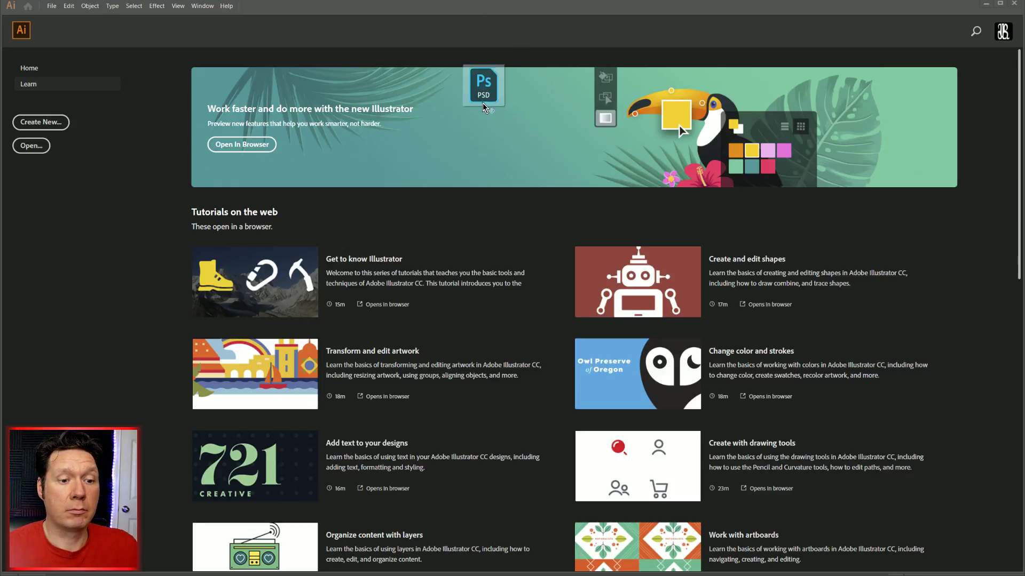
Switch to Illustrator and open 2018-10-17-2.psd with its layers converted to objects, showing the whole artboard.
left_click_drag(483, 88, 155, 238)
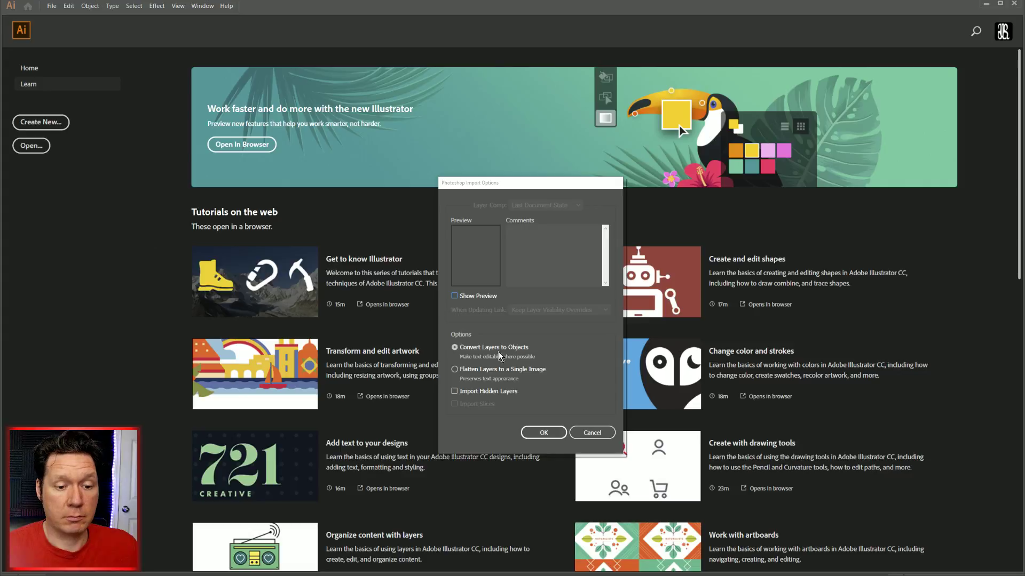
left_click(531, 431)
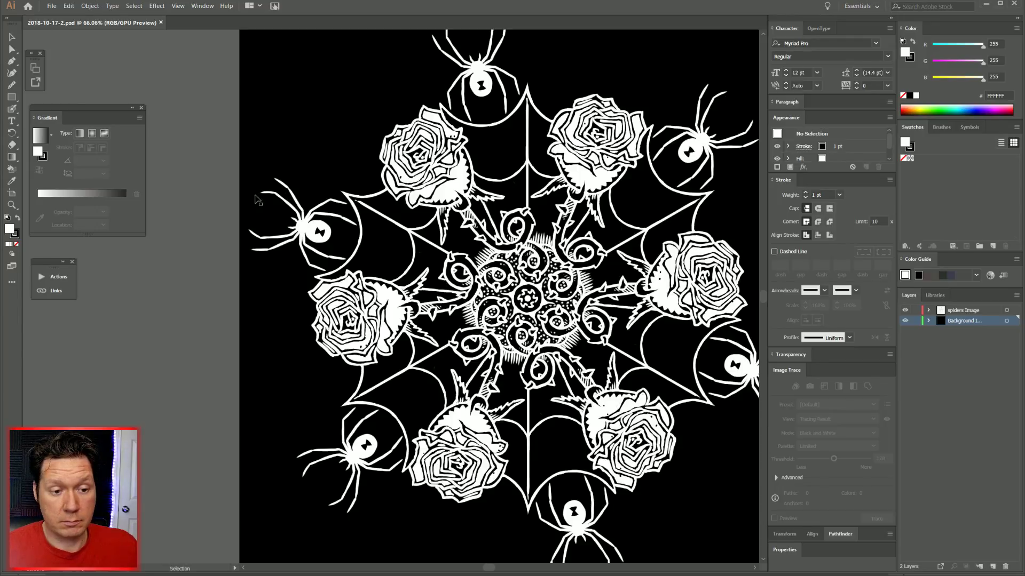
left_click(12, 206)
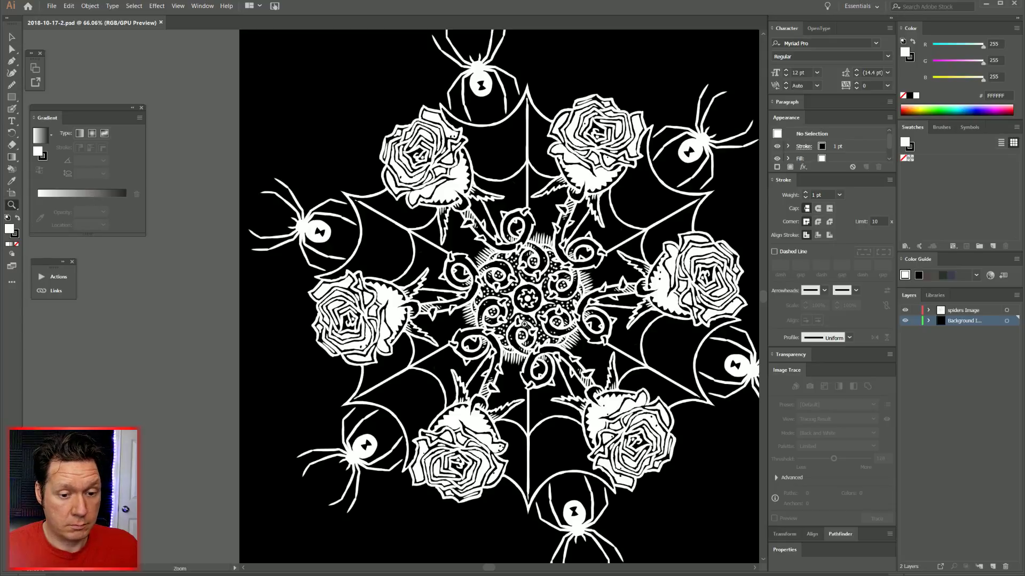
scroll(526, 325, "down", 2)
left_click_drag(523, 323, 458, 340)
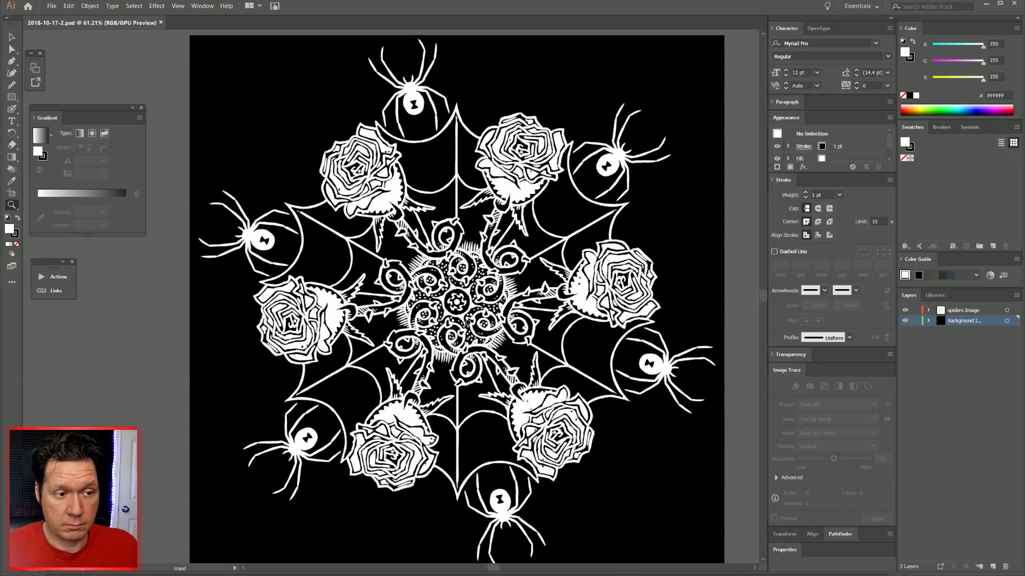
scroll(467, 322, "down", 1)
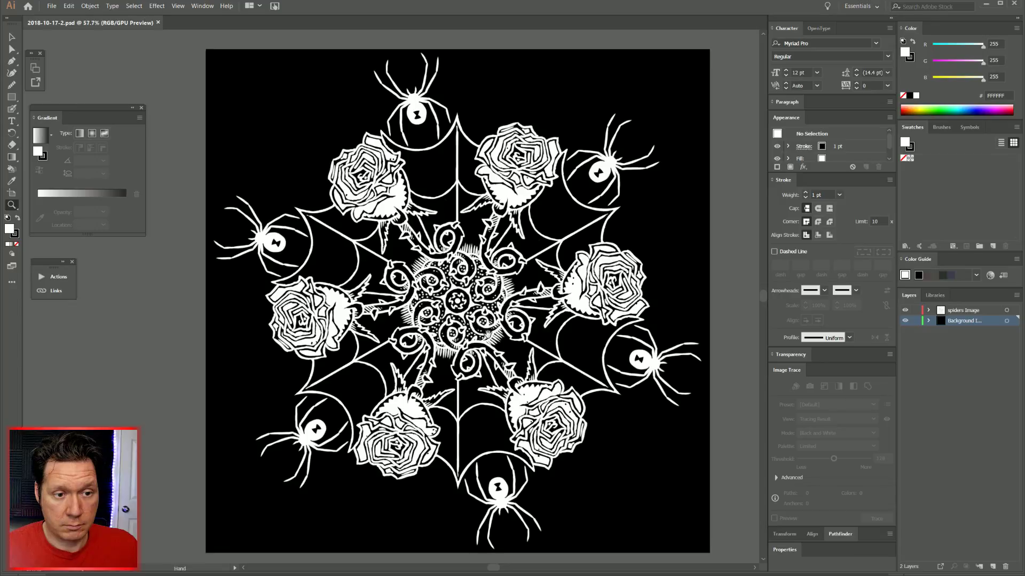
scroll(474, 325, "down", 1)
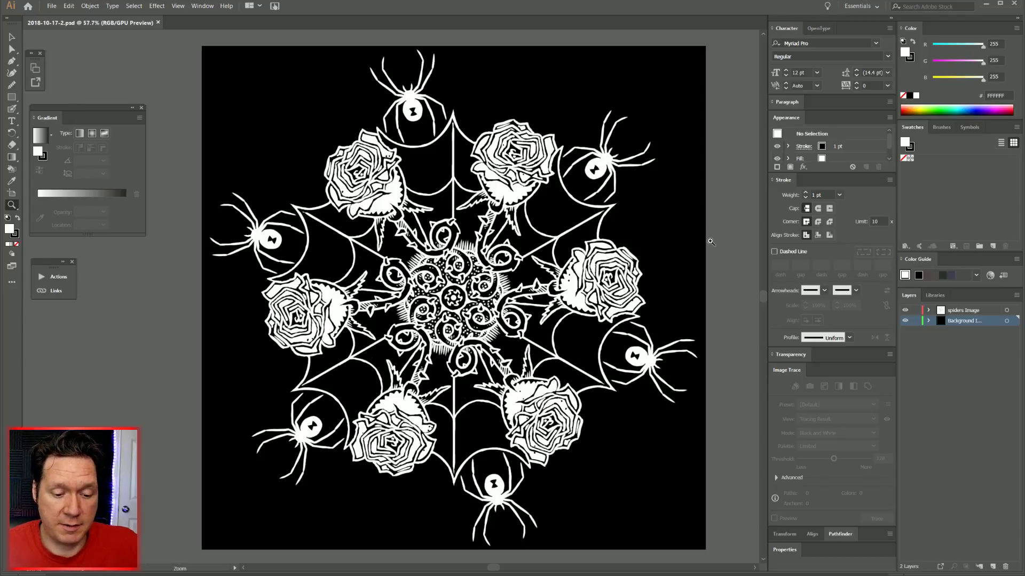
Target the spiders Image layer, hide the background layer, and invert the colors of the spiders artwork to black.
left_click(1006, 312)
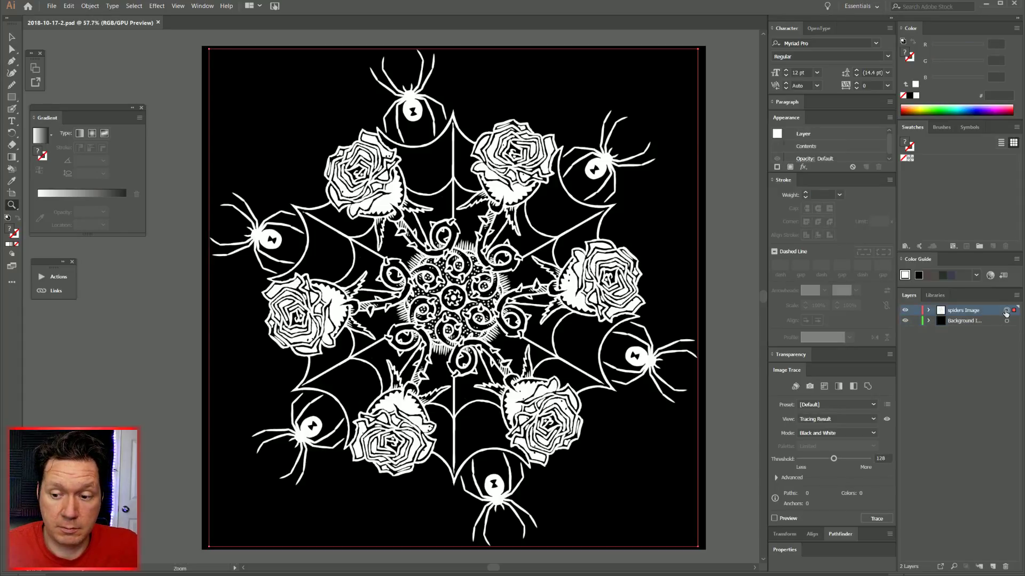
left_click(904, 322)
left_click(68, 6)
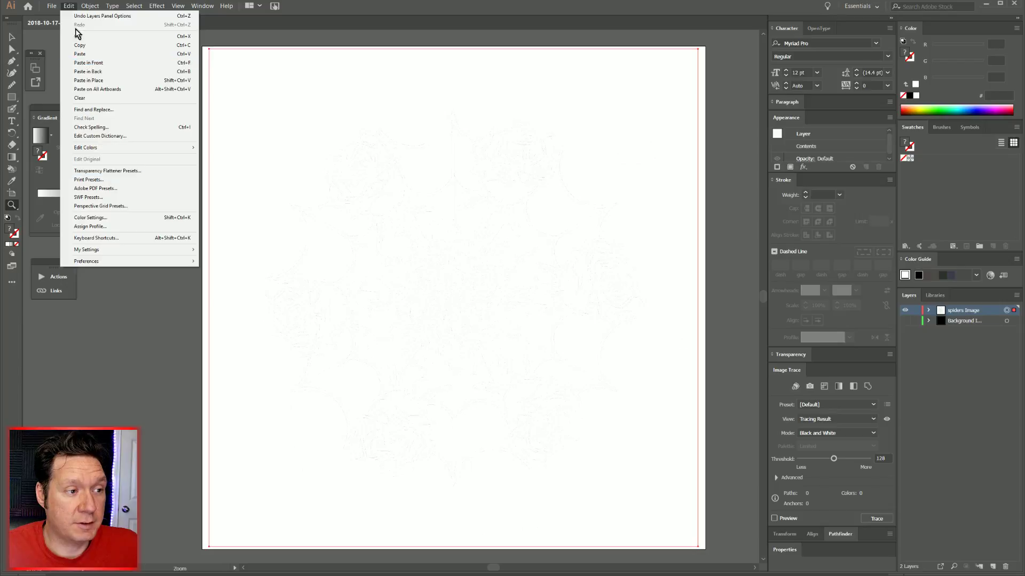
mouse_move(126, 148)
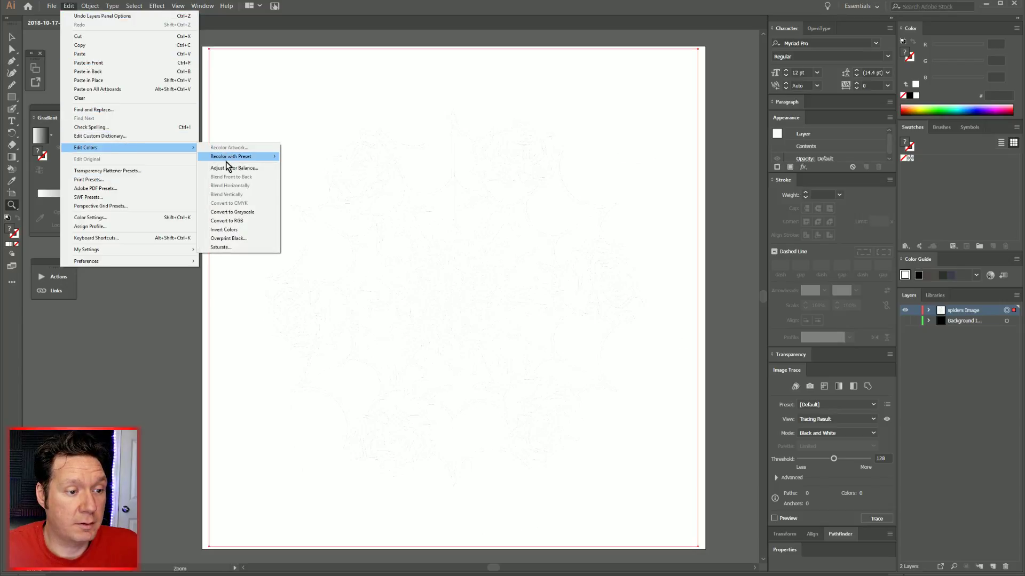
left_click(231, 230)
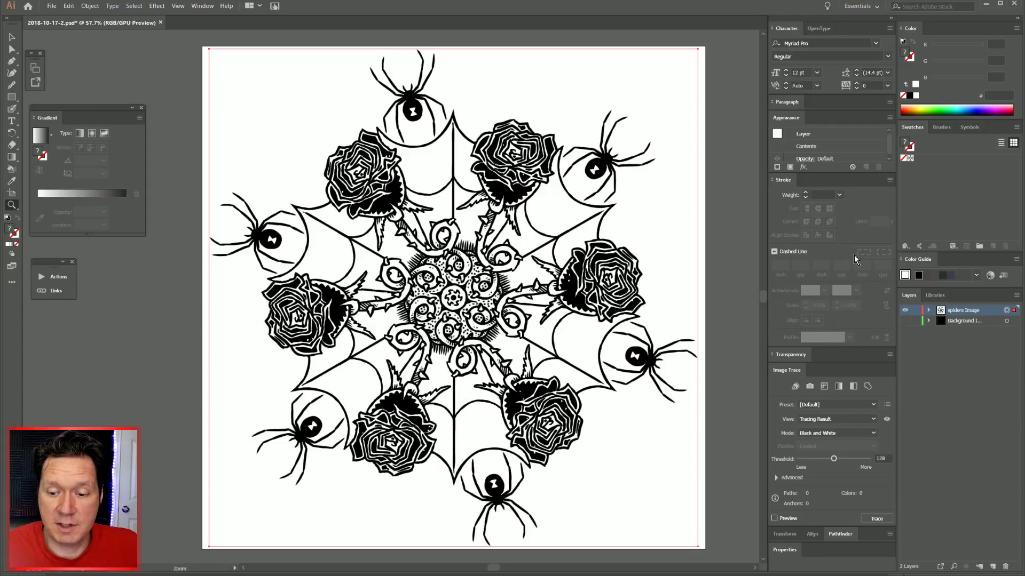
Image Trace the spiders artwork with the Black (No White) preset and set the threshold to 39.
left_click(830, 405)
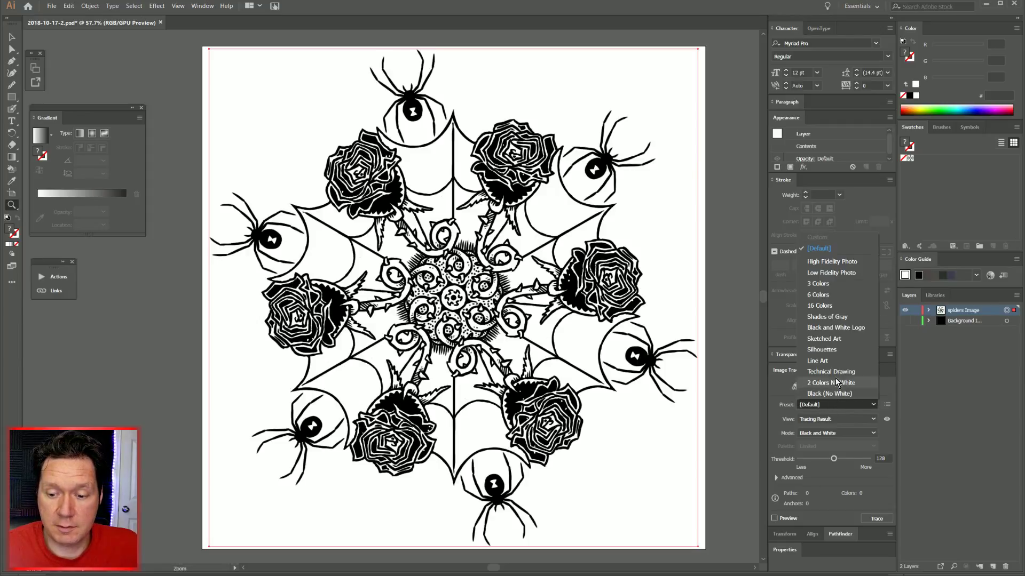
left_click(834, 393)
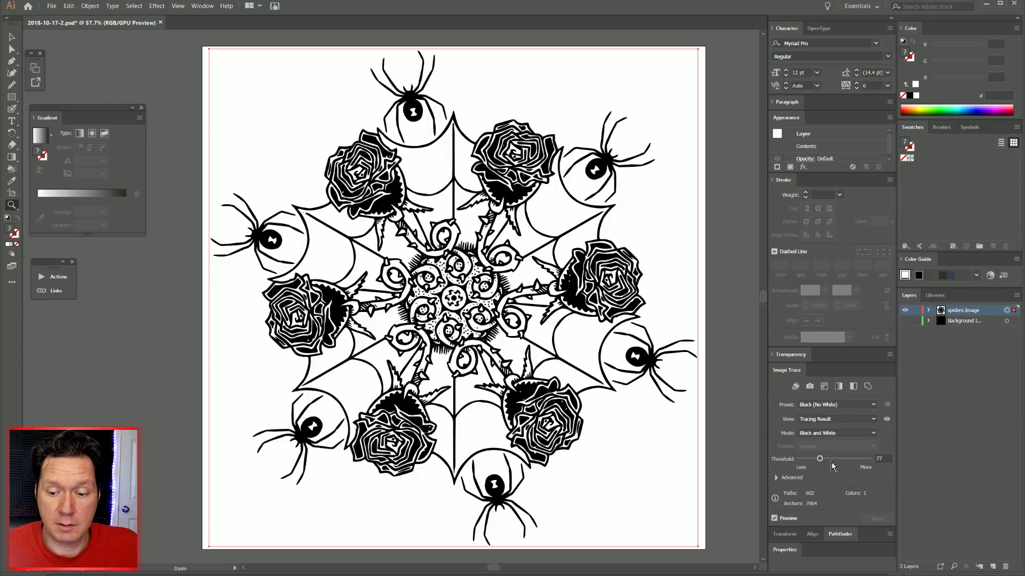
left_click_drag(810, 460, 808, 460)
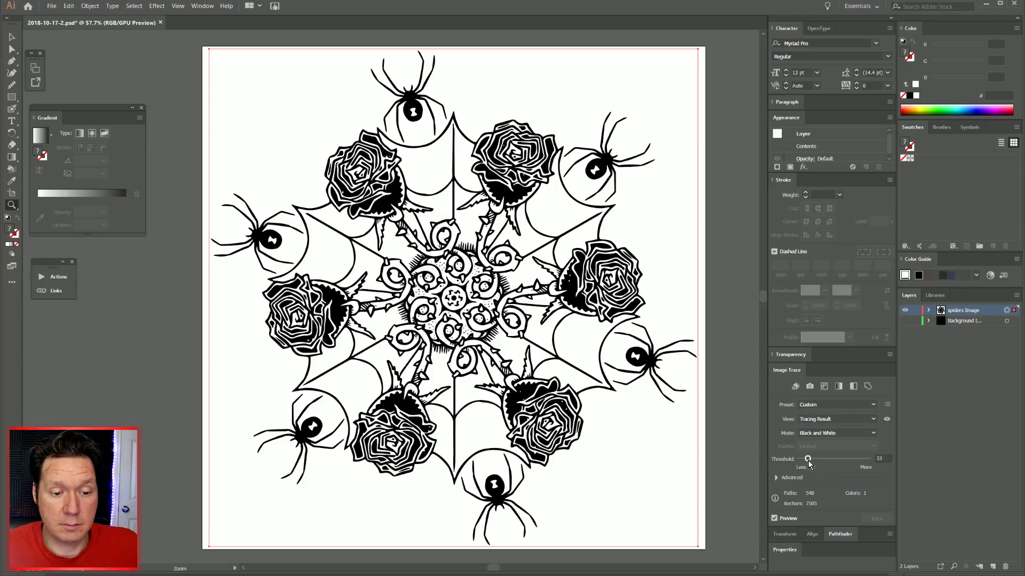
left_click_drag(808, 462, 848, 463)
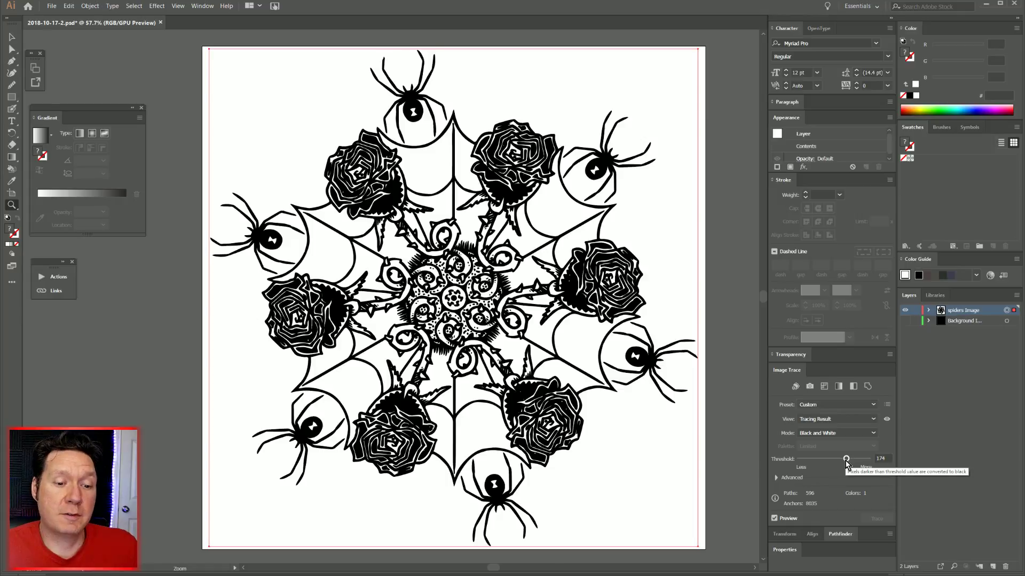
left_click_drag(847, 463, 802, 461)
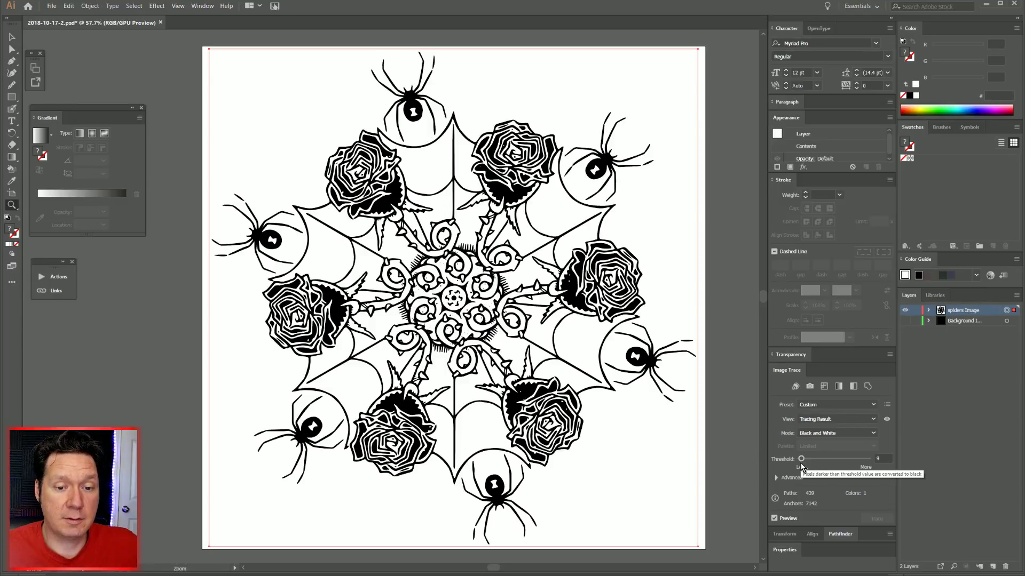
left_click(810, 460)
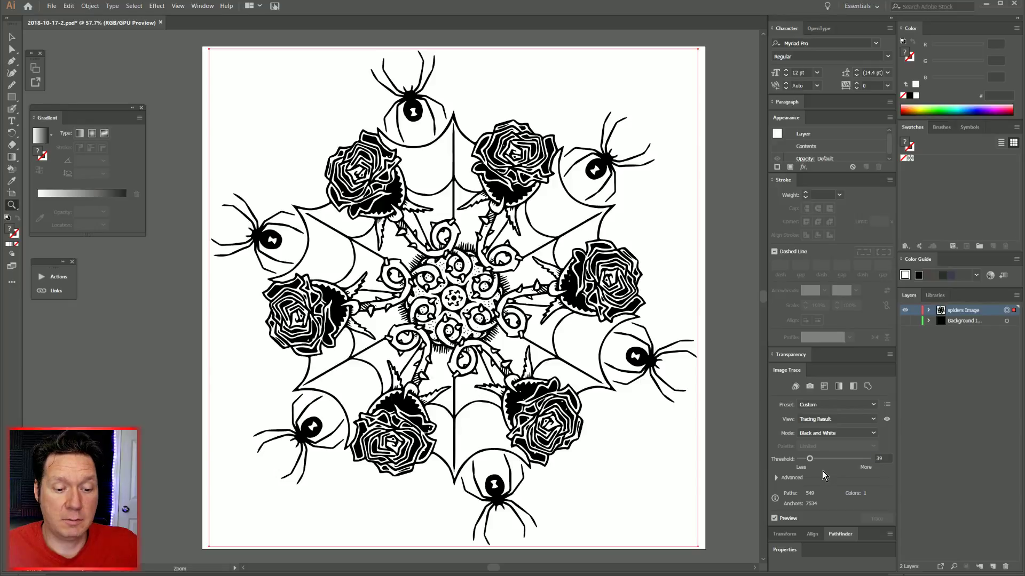
Expand the traced spiders artwork into editable paths, including both Object and Fill.
left_click(89, 6)
left_click(112, 90)
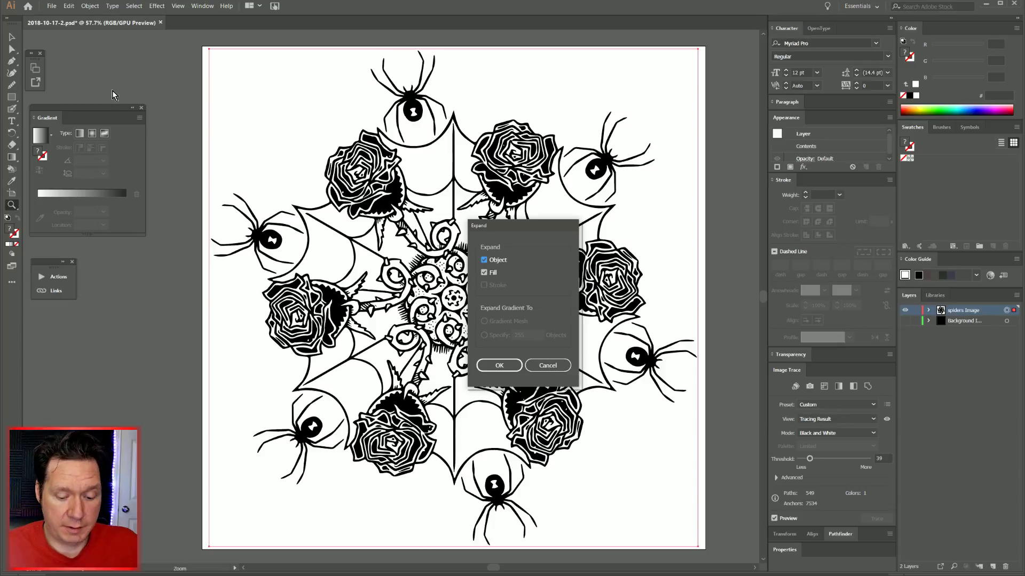
key("Return")
Invert the colors of the expanded line art to white and show the black background layer.
left_click(69, 6)
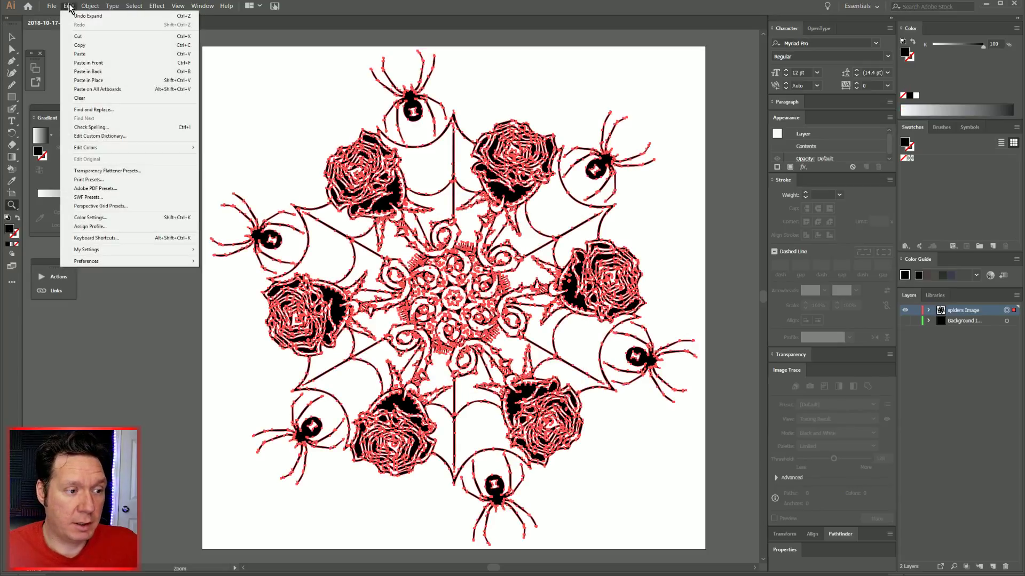
mouse_move(92, 147)
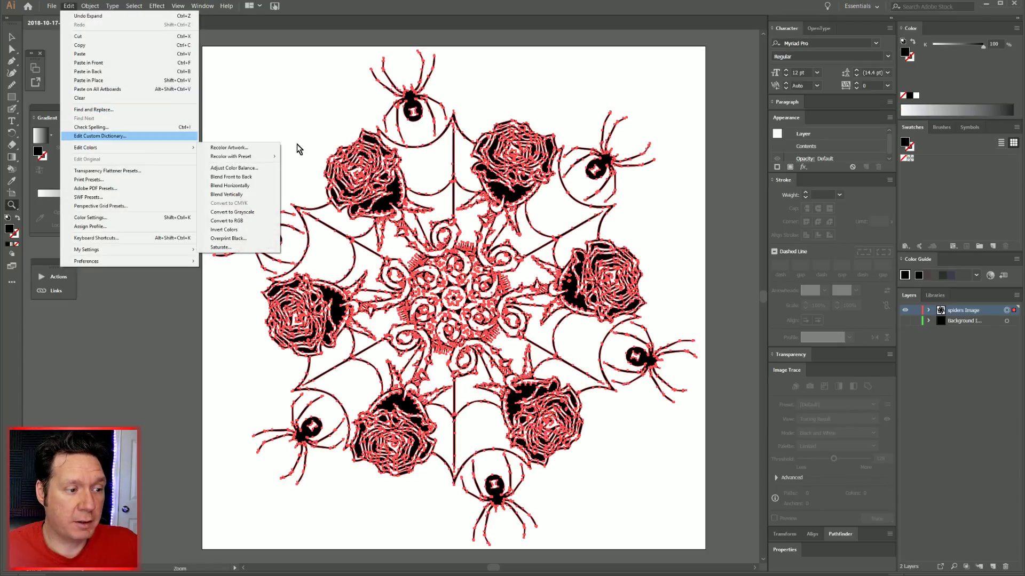
left_click(261, 230)
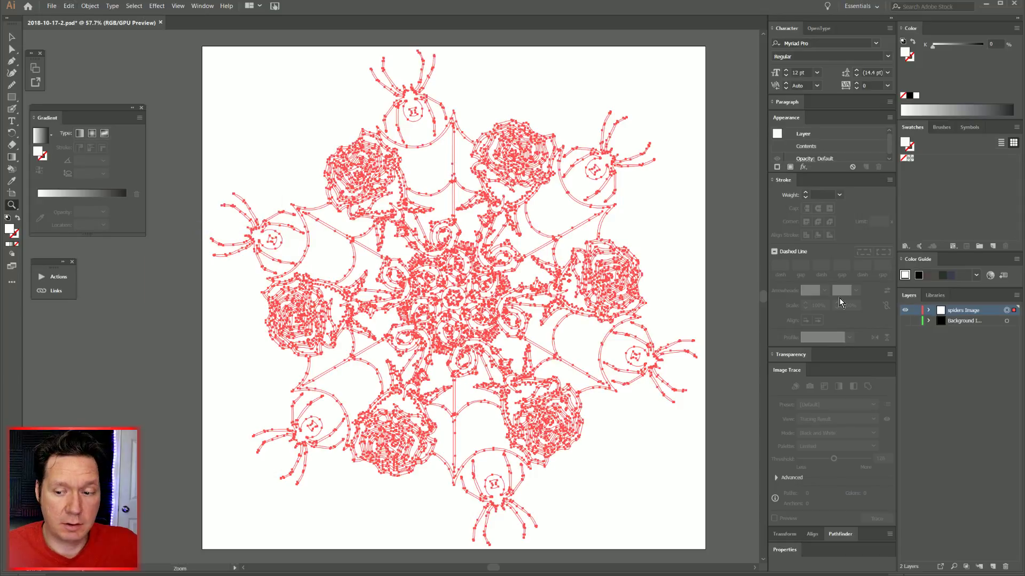
left_click(904, 320)
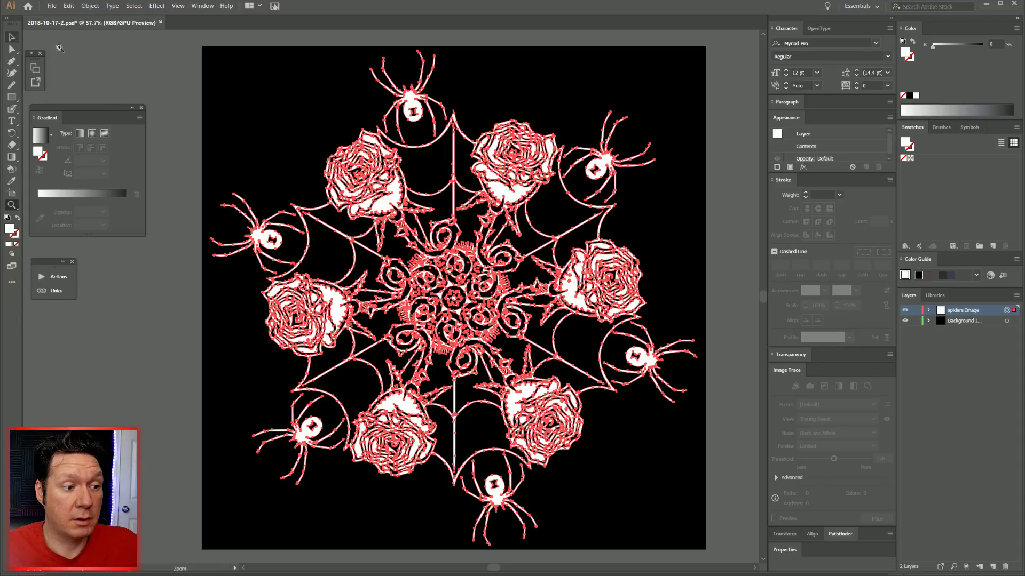
Switch the color sliders to HSB and recolor the line art bright green, followed by magenta, with the background layer locked.
left_click(107, 133)
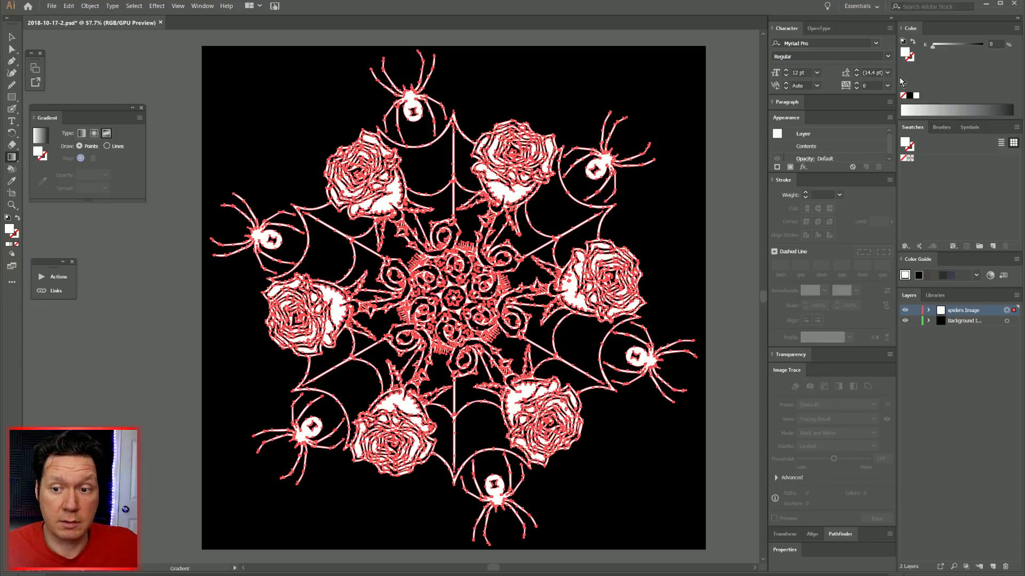
left_click(1016, 28)
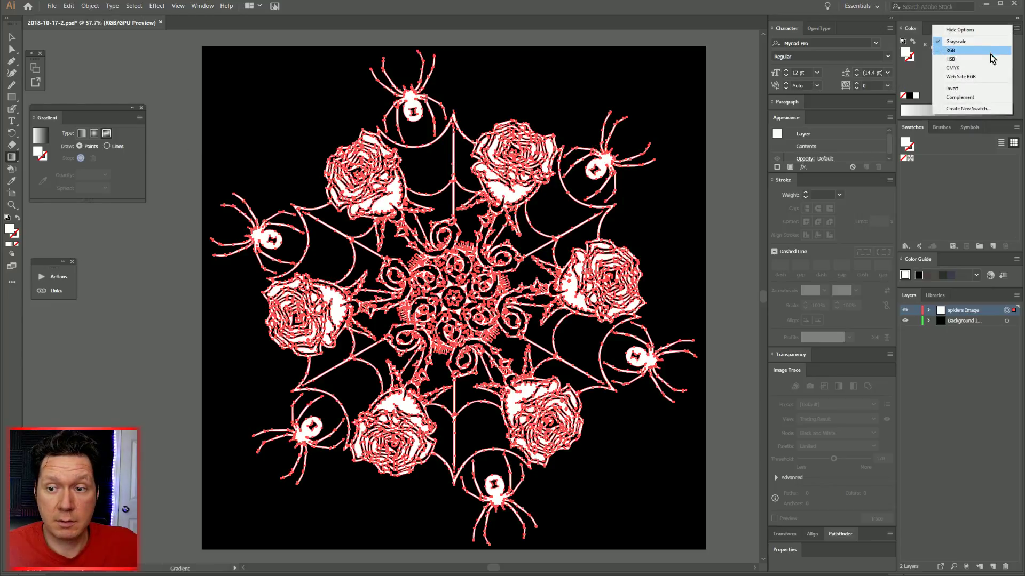
left_click(980, 63)
left_click(941, 102)
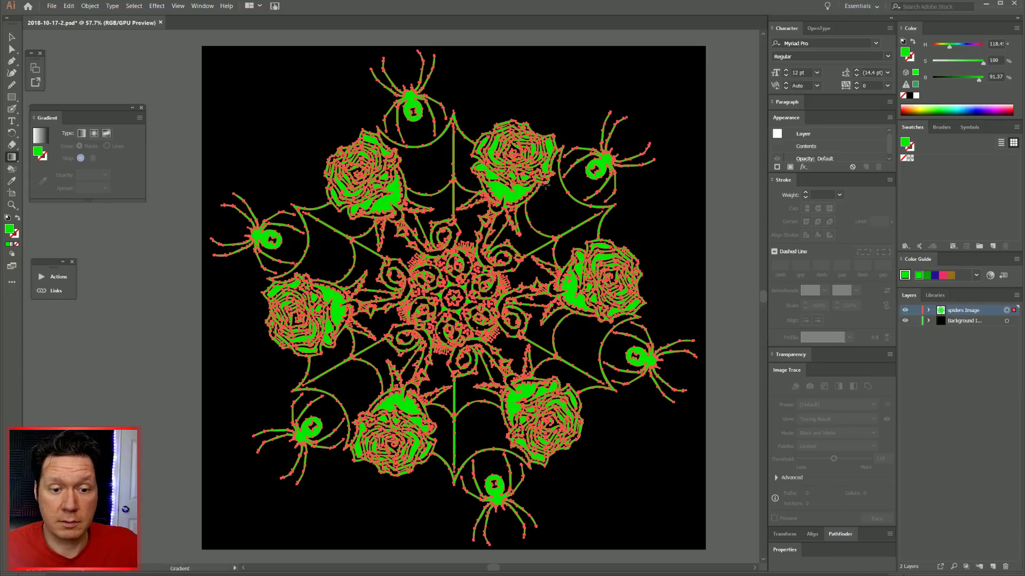
key("ctrl+shift+a")
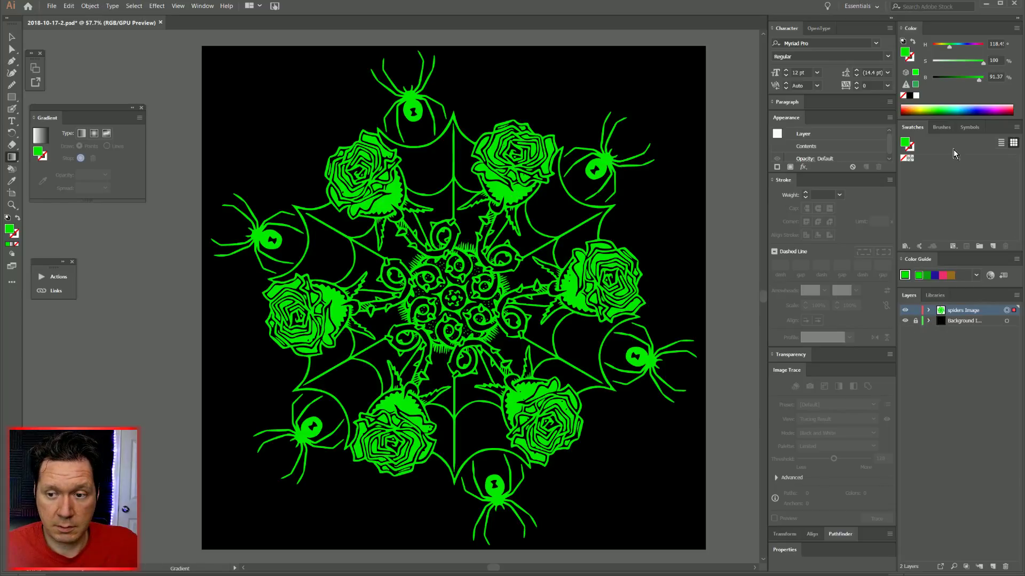
left_click(996, 106)
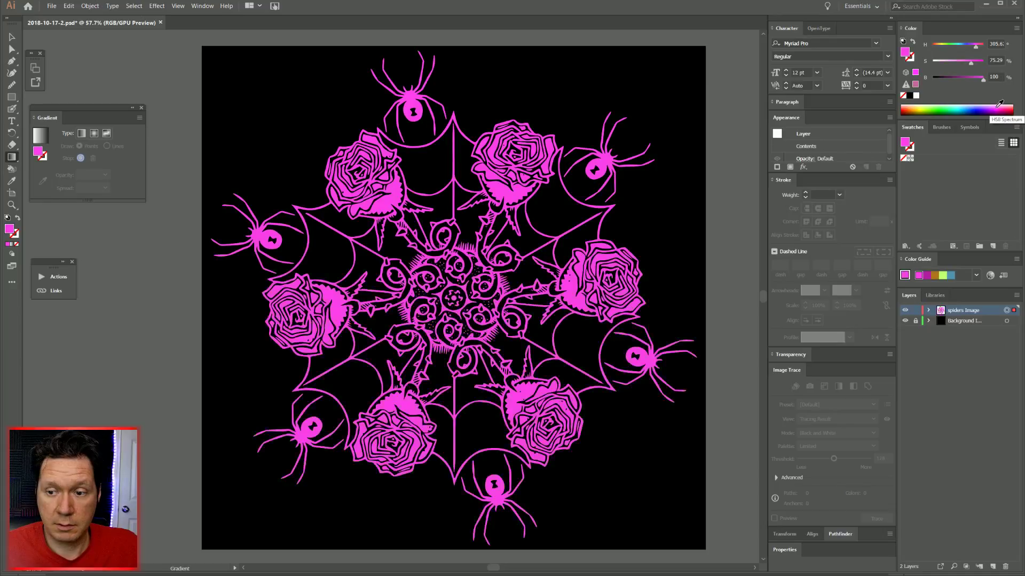
Try a freeform gradient on the magenta line art, expand its layer contents, and undo the gradient.
left_click(523, 192)
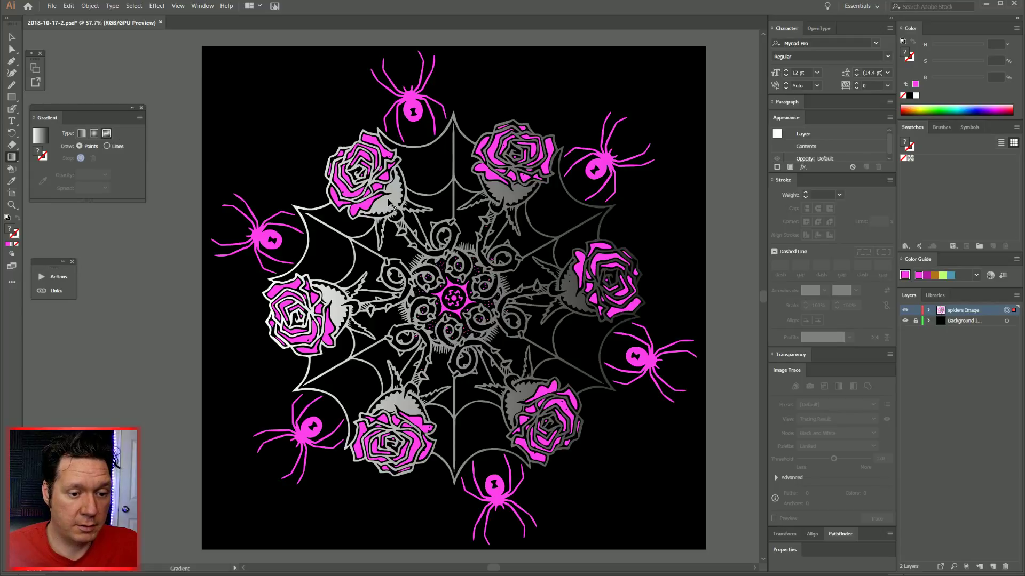
left_click(928, 311)
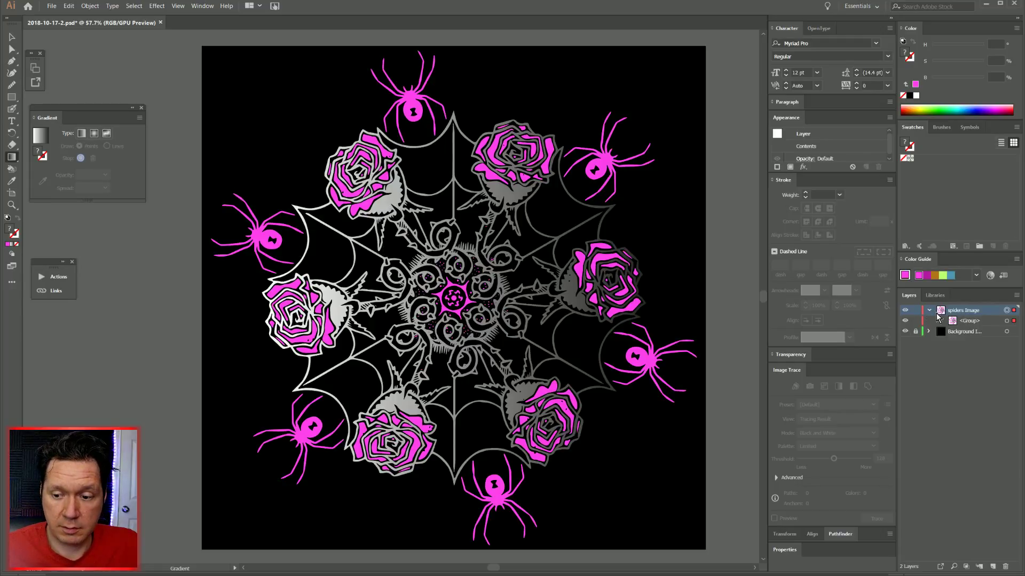
left_click(940, 320)
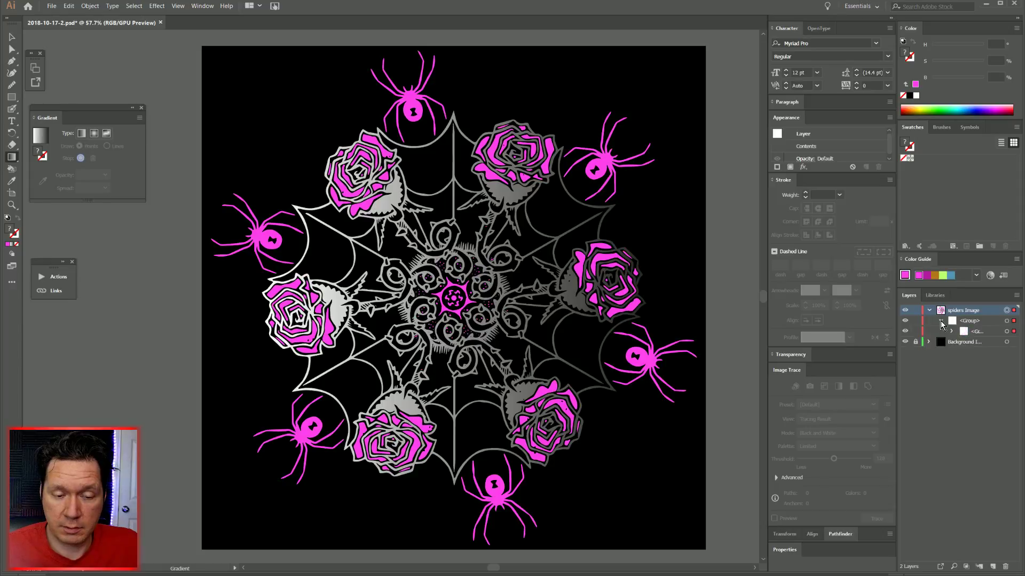
key("ctrl+z")
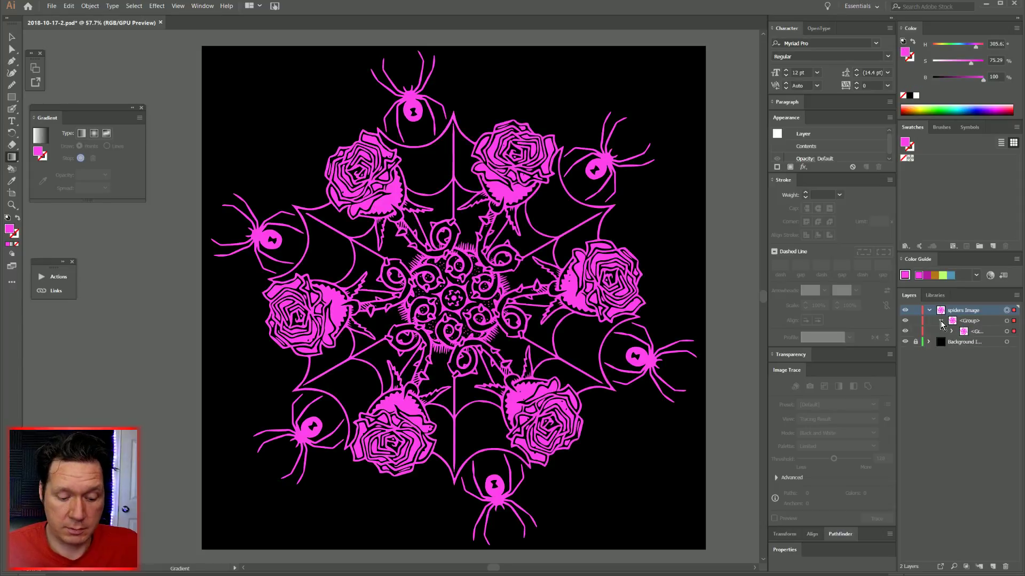
Ungroup the traced line art twice into separate paths and make it white by setting the saturation to 0.
key("ctrl+shift+g")
key("ctrl+shift+g")
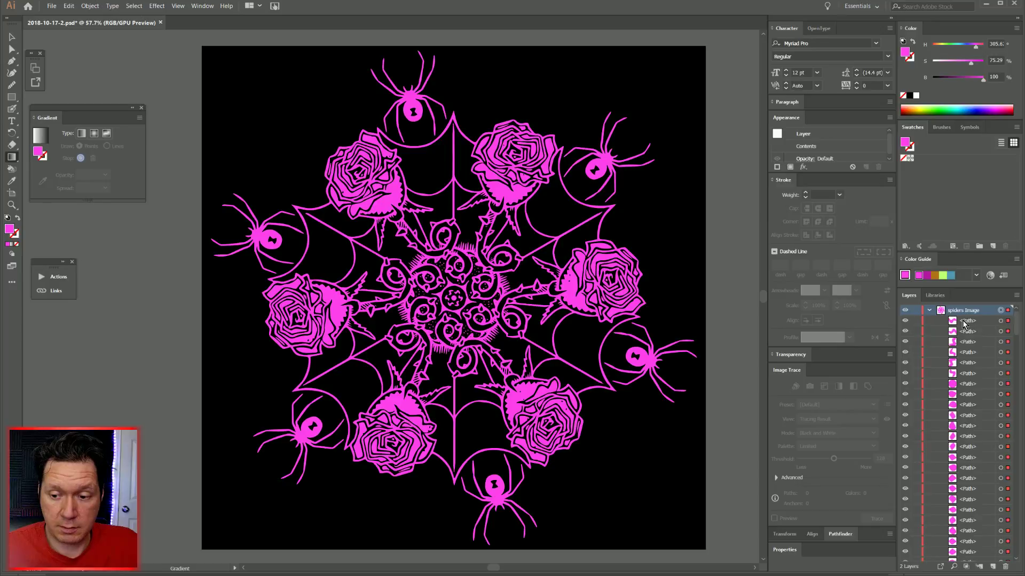
left_click(929, 310)
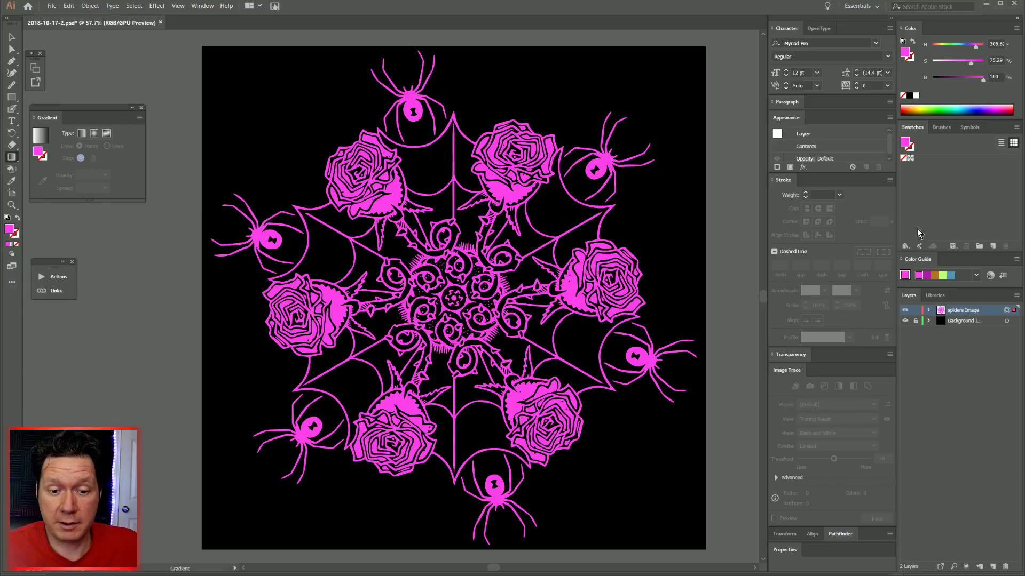
left_click_drag(970, 67, 933, 64)
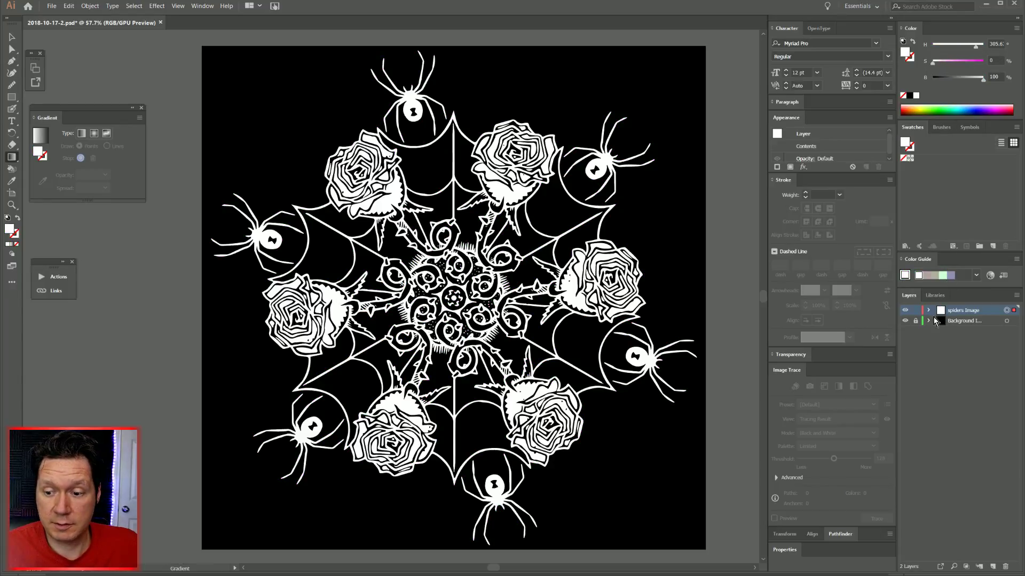
Lock the spiders Image layer and draw a white rectangle covering the whole artboard on a new layer above it.
left_click(915, 310)
left_click(993, 567)
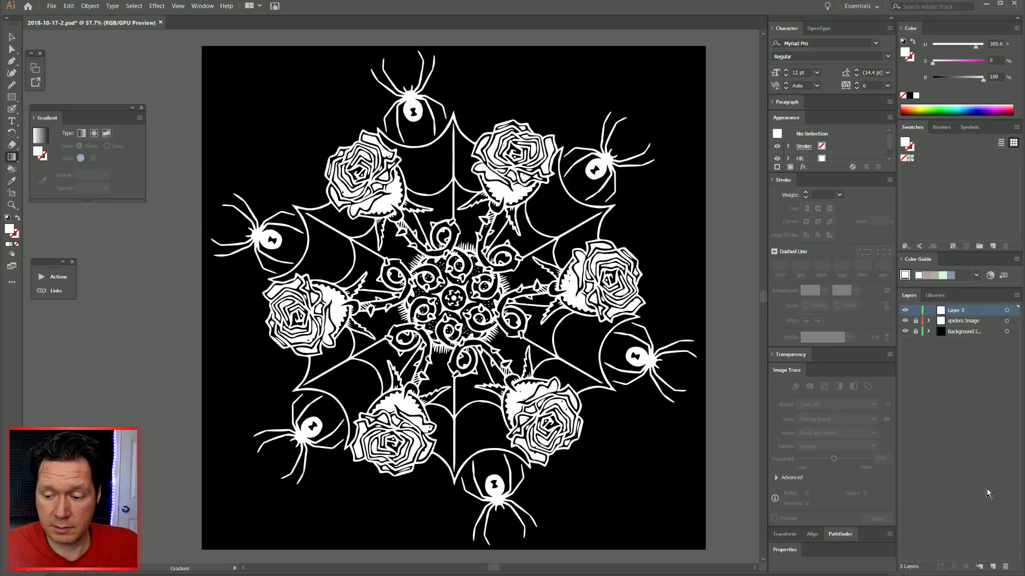
left_click(12, 96)
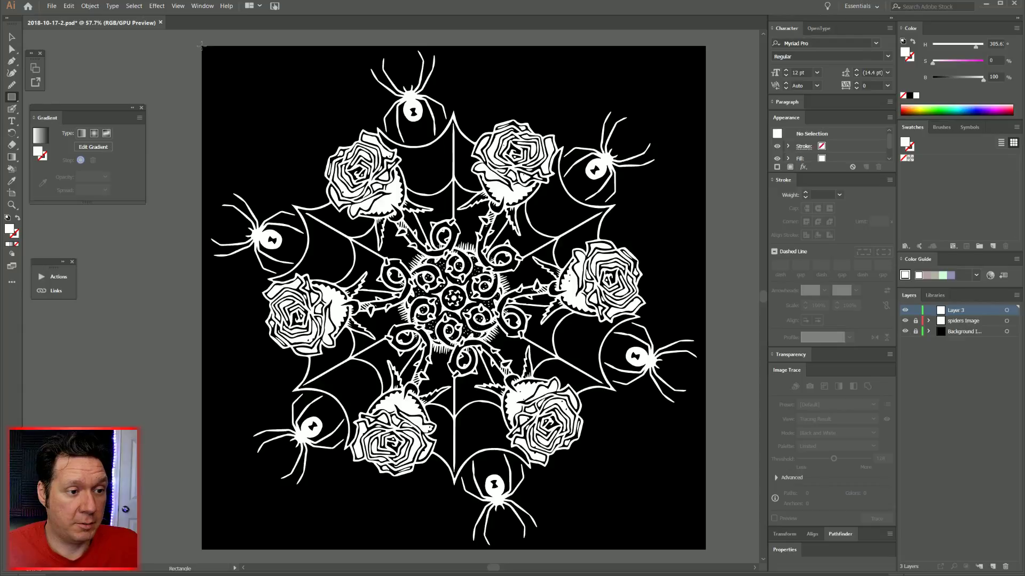
left_click_drag(201, 46, 706, 550)
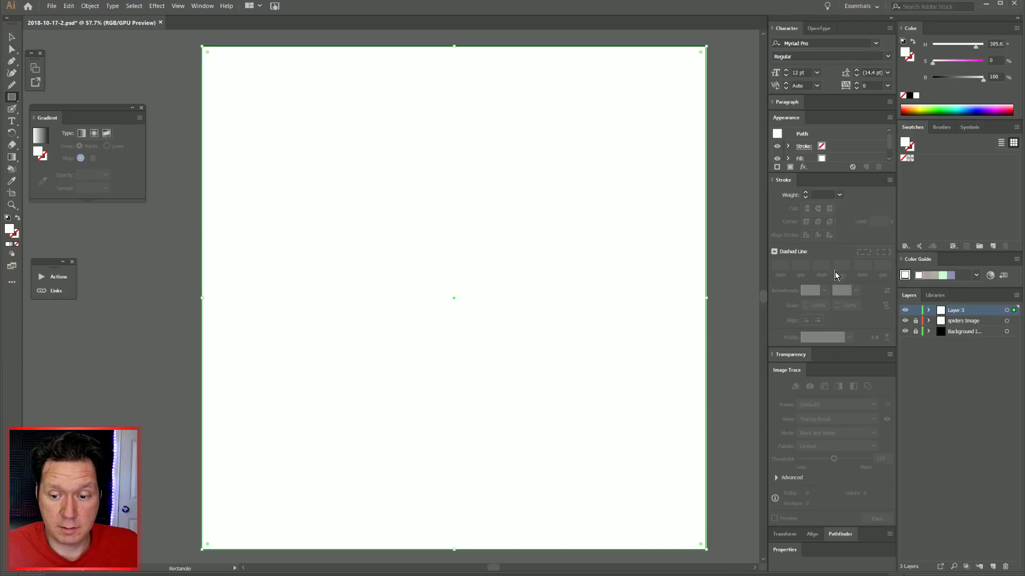
Set the blending mode of the white rectangle to Multiply.
left_click(796, 355)
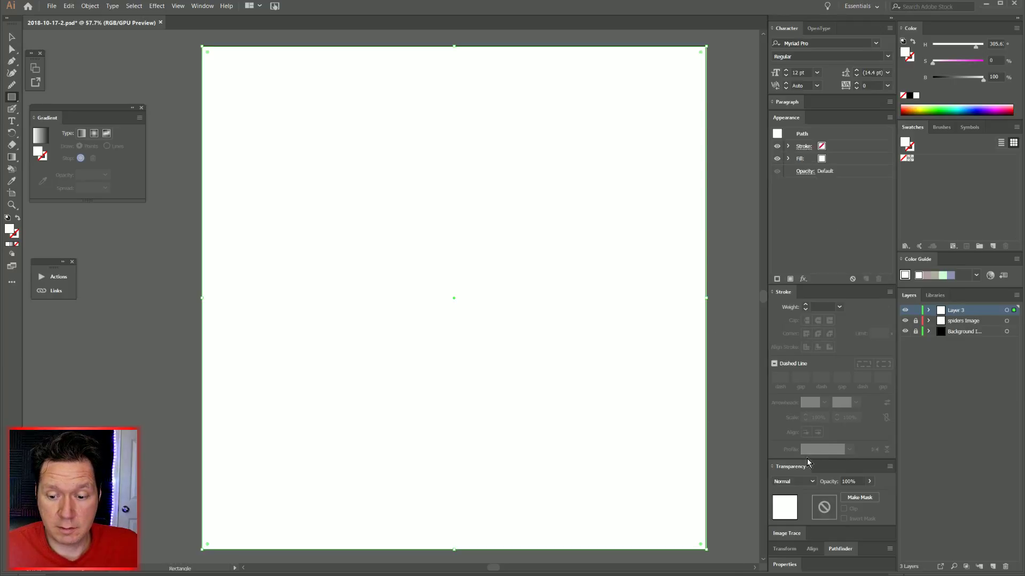
left_click(808, 483)
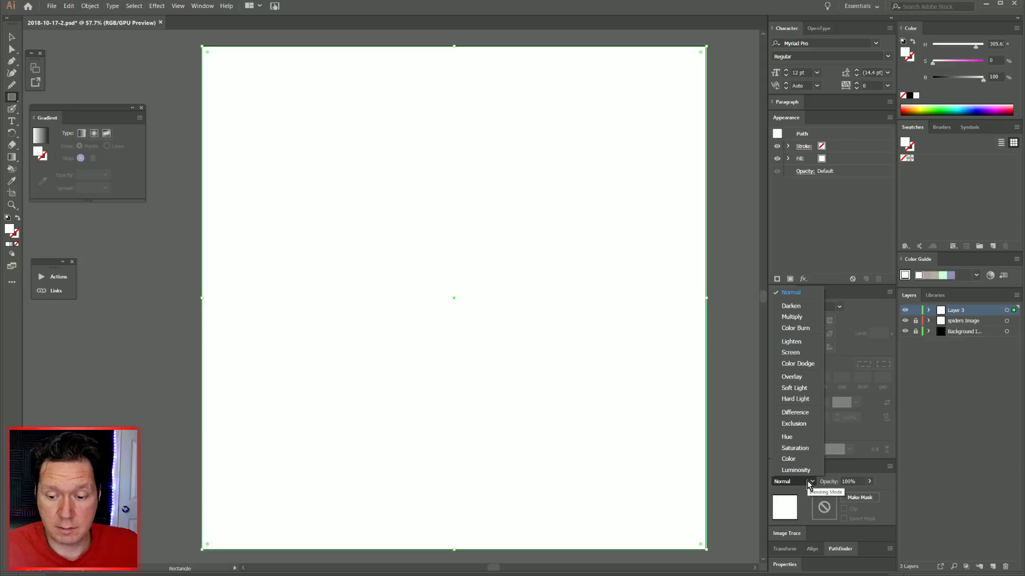
left_click(789, 317)
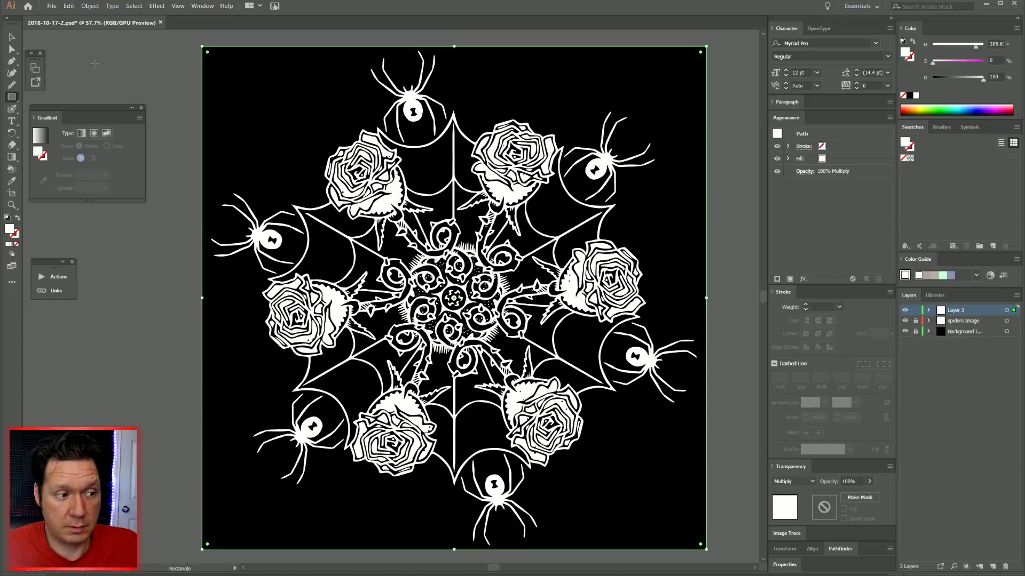
Apply a freeform gradient to the rectangle and color its upper-right stop orange with saturation 100 and brightness 100.
left_click(106, 136)
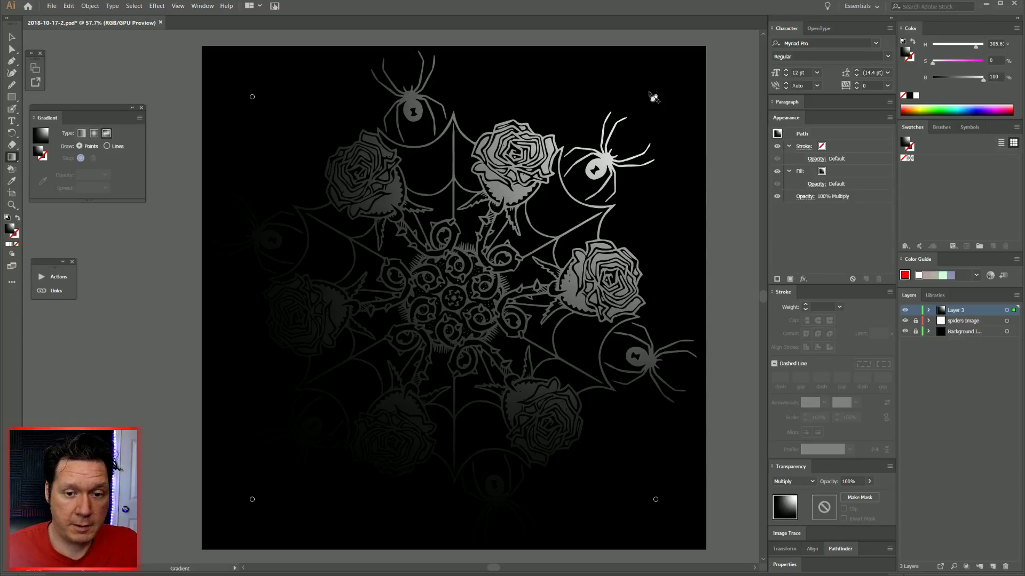
left_click(655, 97)
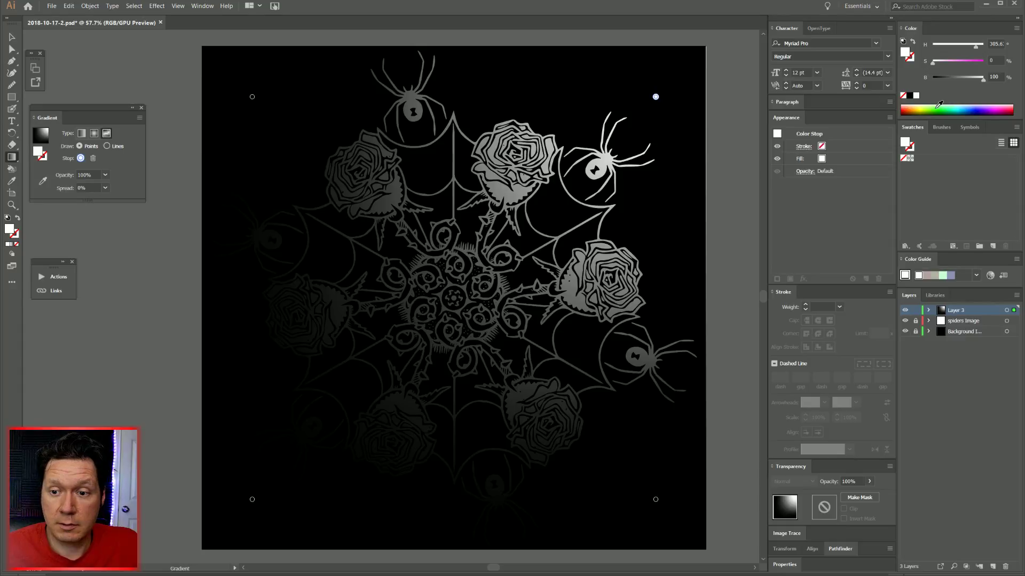
left_click(916, 109)
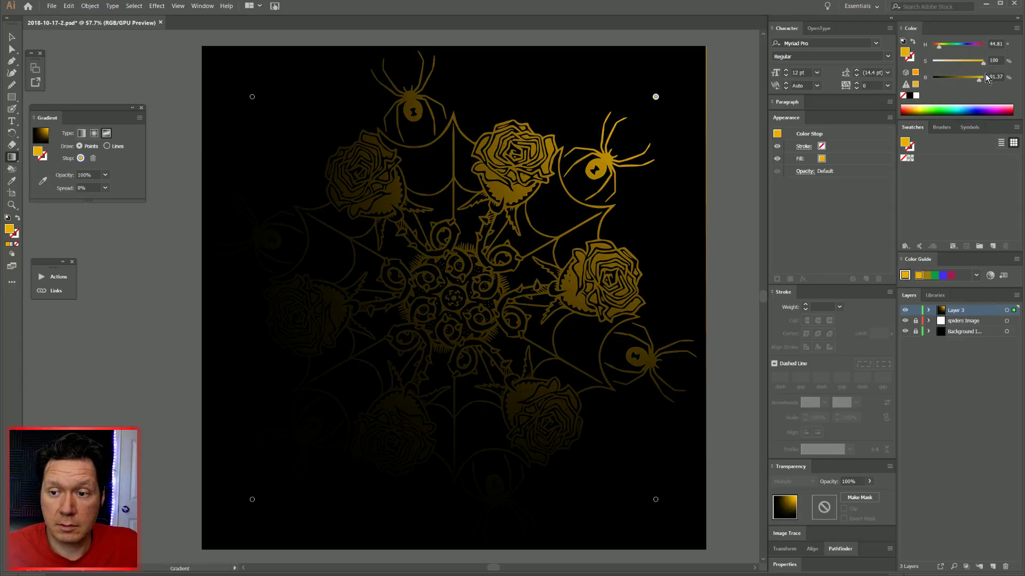
left_click_drag(981, 78, 992, 86)
left_click_drag(940, 48, 938, 49)
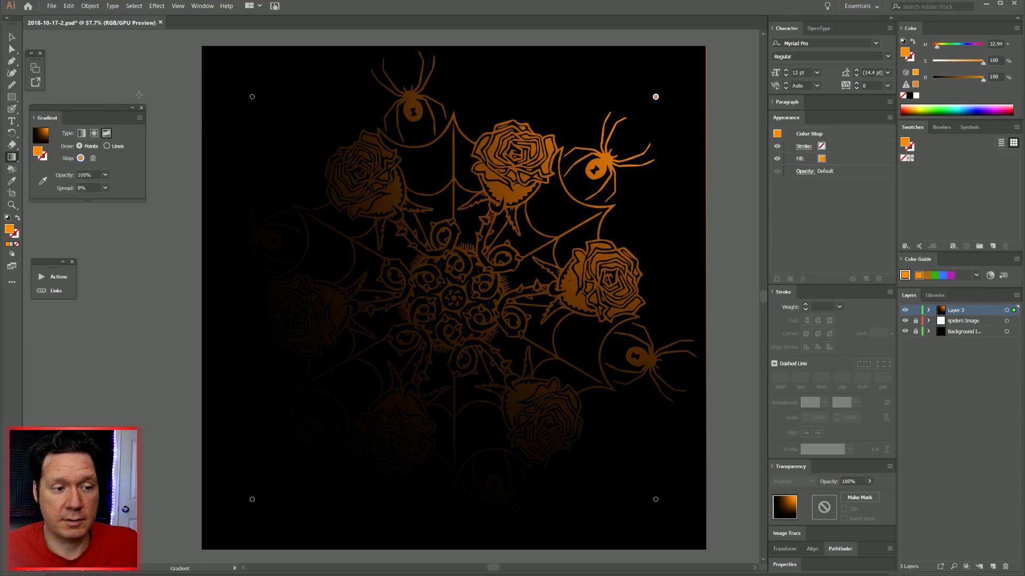
Select the three black corner stops together and make them the same orange by setting the brightness to 100.
left_click(253, 97)
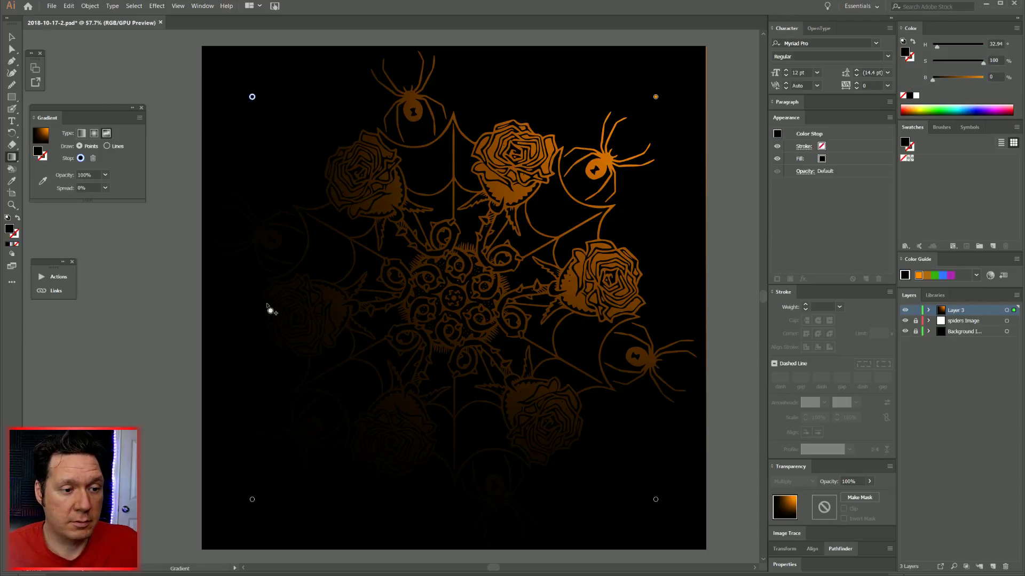
left_click(252, 500, "shift")
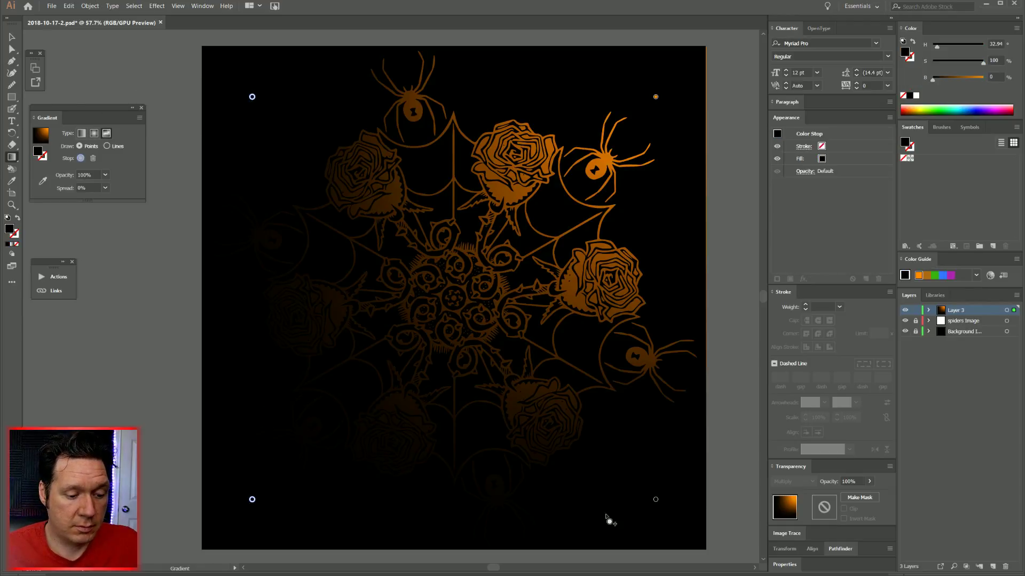
left_click(655, 500, "shift")
left_click(982, 78)
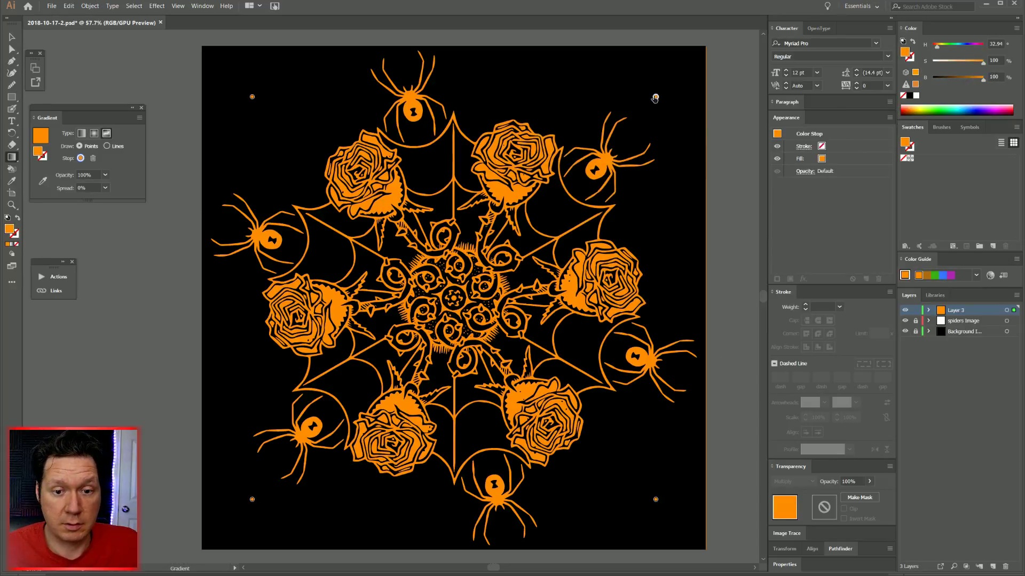
left_click_drag(656, 96, 551, 152)
key("ctrl+z")
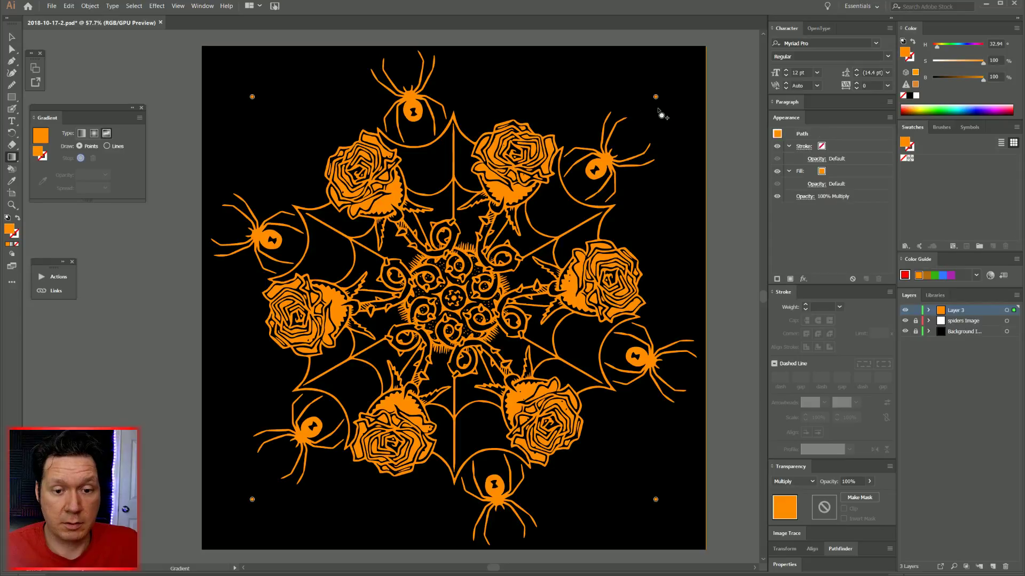
Add a gradient color stop over the upper-left rose and color it purple.
left_click(358, 151)
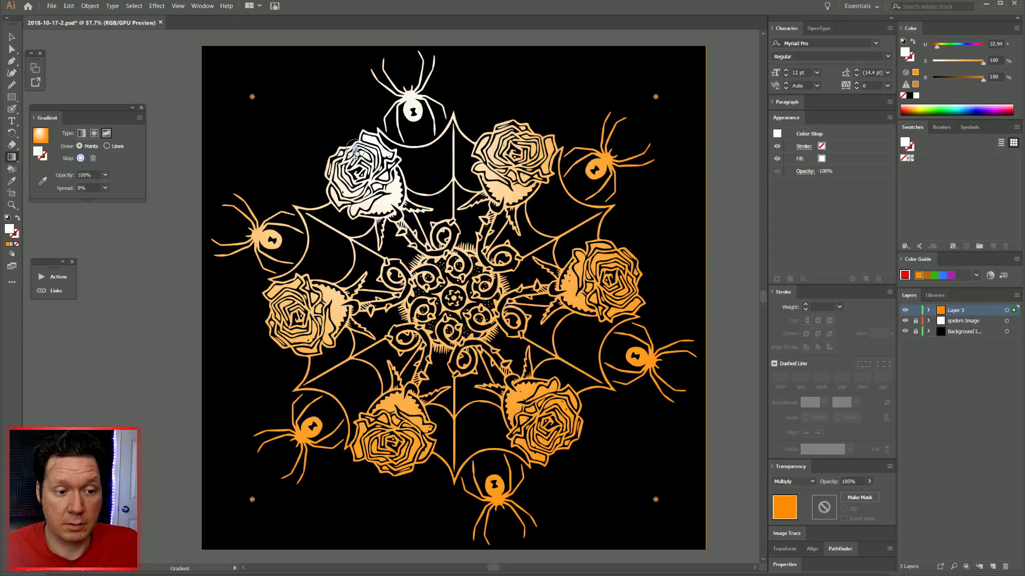
left_click(914, 106)
left_click_drag(913, 106, 990, 105)
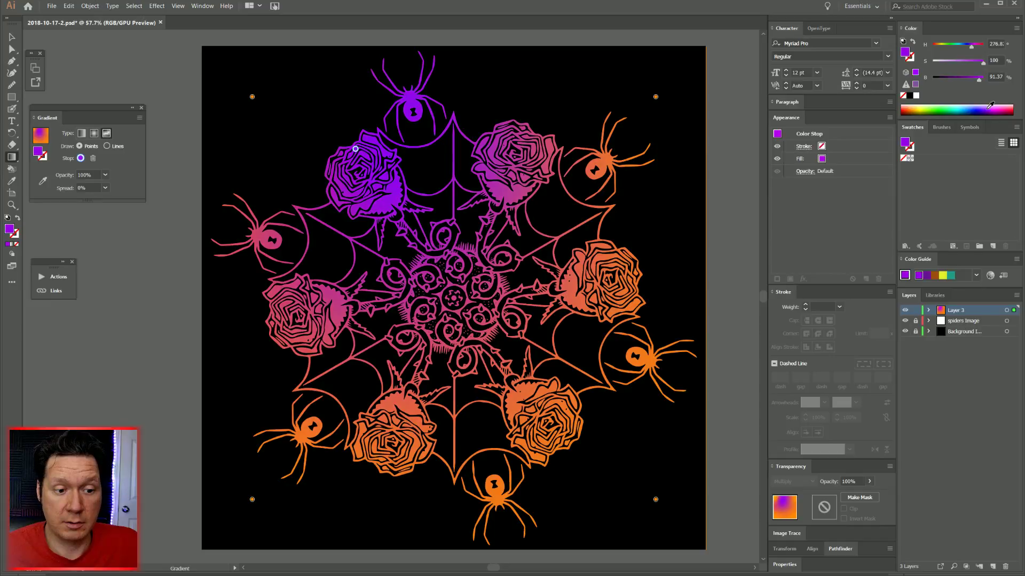
Add a gradient color stop at the base of the right-hand rose and color it yellow-green.
left_click(582, 286)
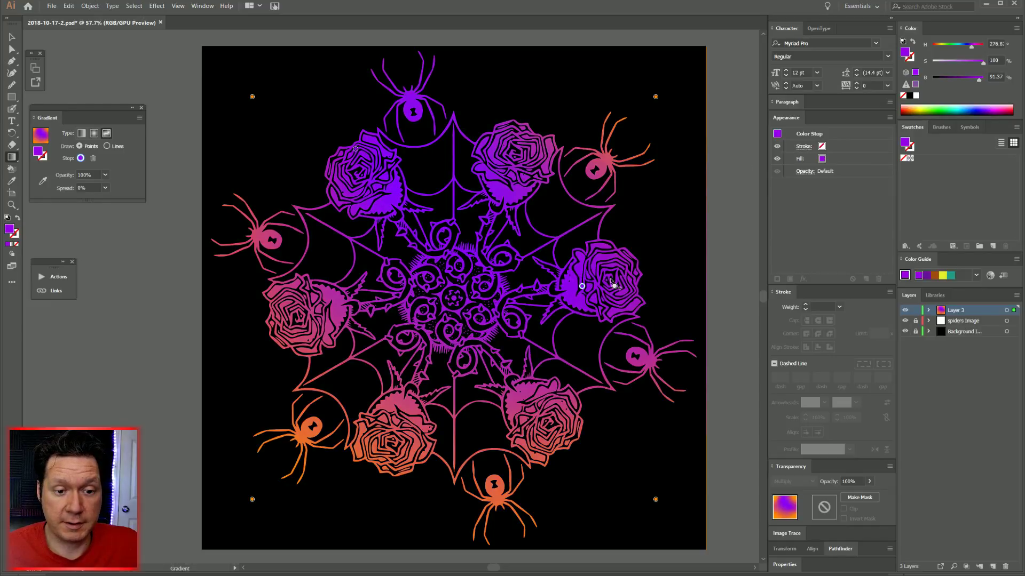
left_click(930, 108)
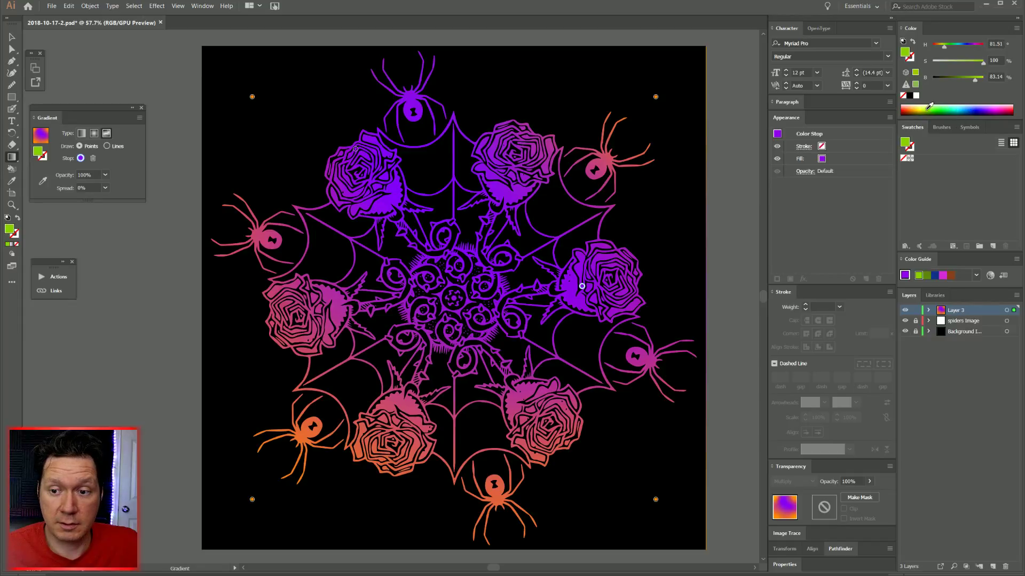
left_click(926, 107)
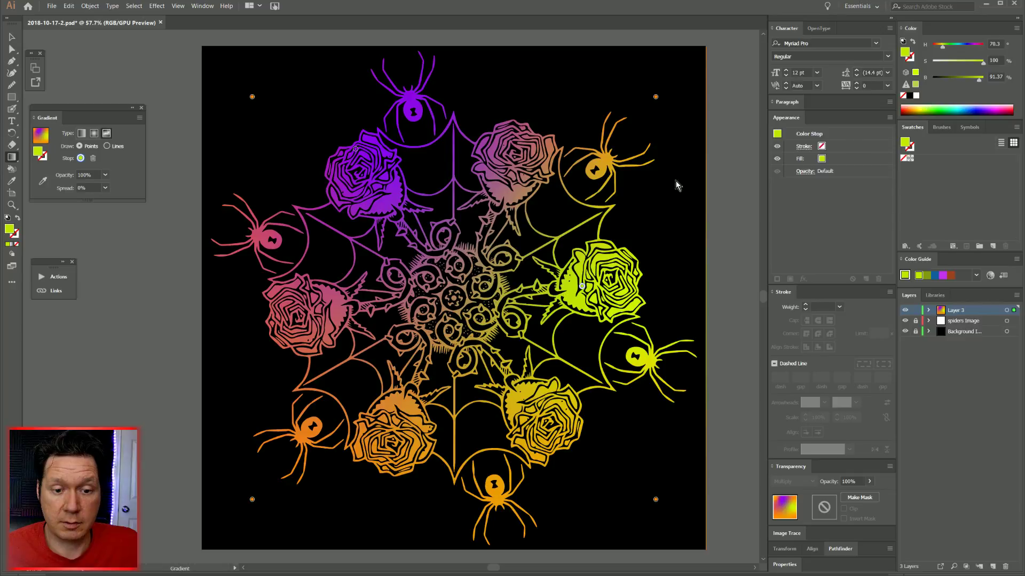
Add a blue color stop beside the lower-left spider and move it to the inner edge of the lower-left rose.
left_click_drag(358, 412, 339, 424)
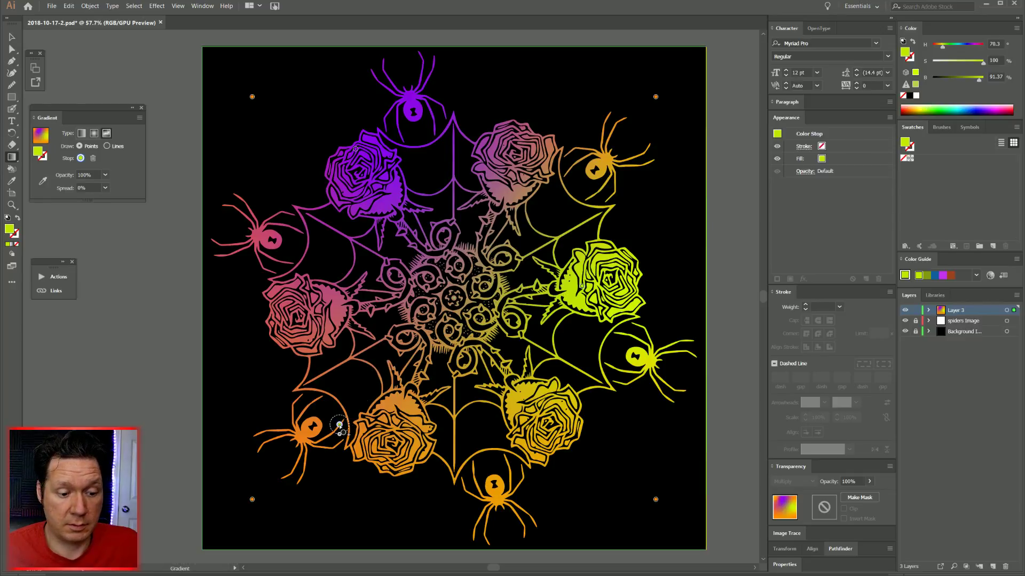
left_click_drag(990, 108, 962, 108)
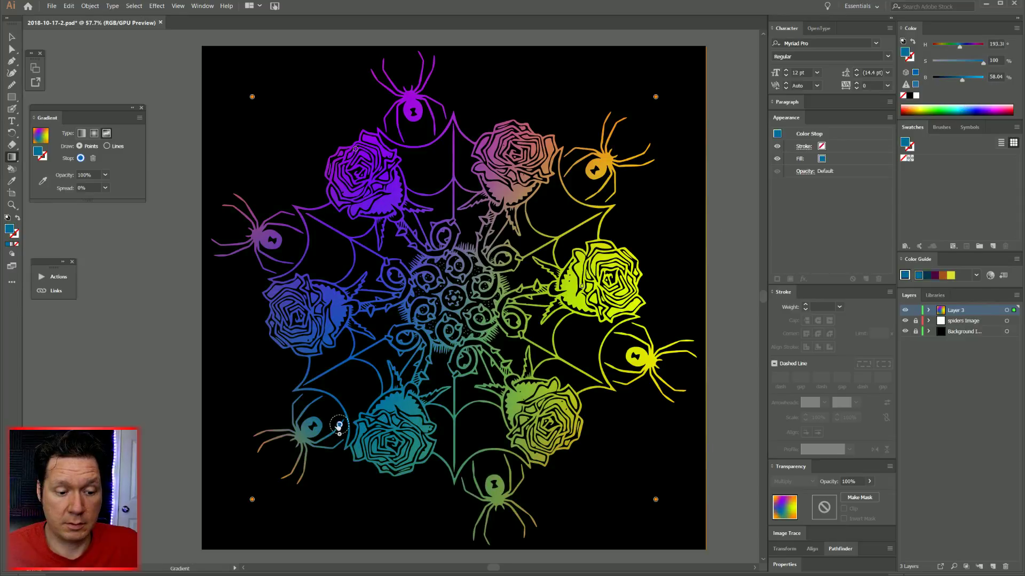
left_click_drag(339, 424, 432, 392)
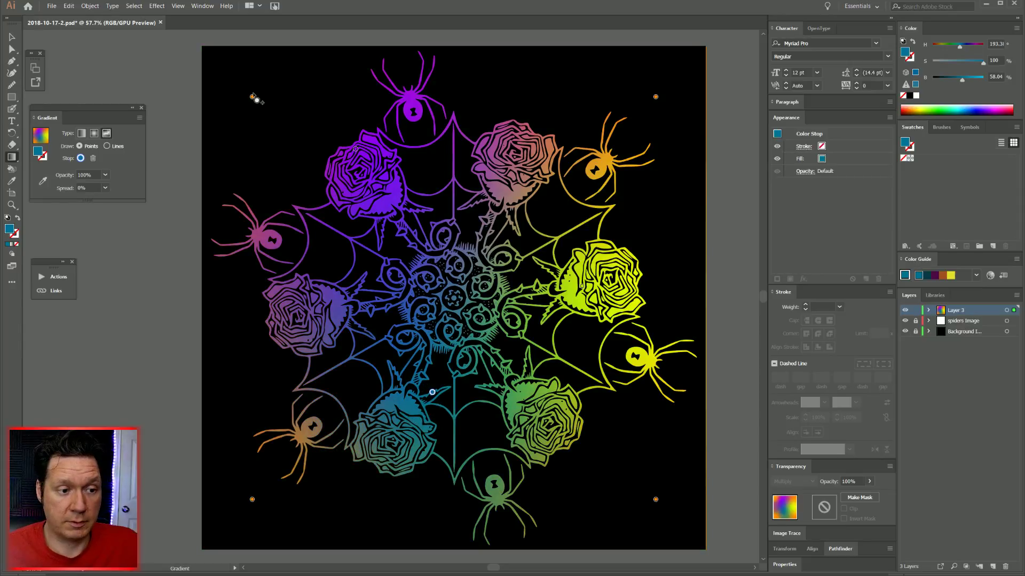
Move the upper-left, upper-right and lower-left orange stops slightly inward, and shift the purple stop toward the right edge of the upper-left rose.
left_click_drag(252, 96, 275, 118)
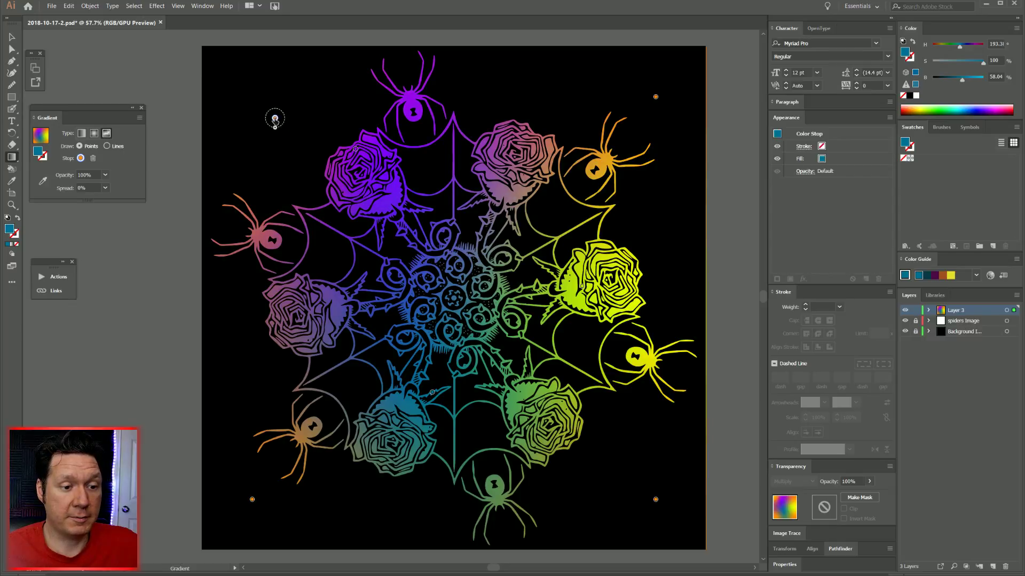
mouse_move(356, 150)
left_mouse_down()
mouse_move(408, 158)
mouse_move(374, 144)
left_mouse_up()
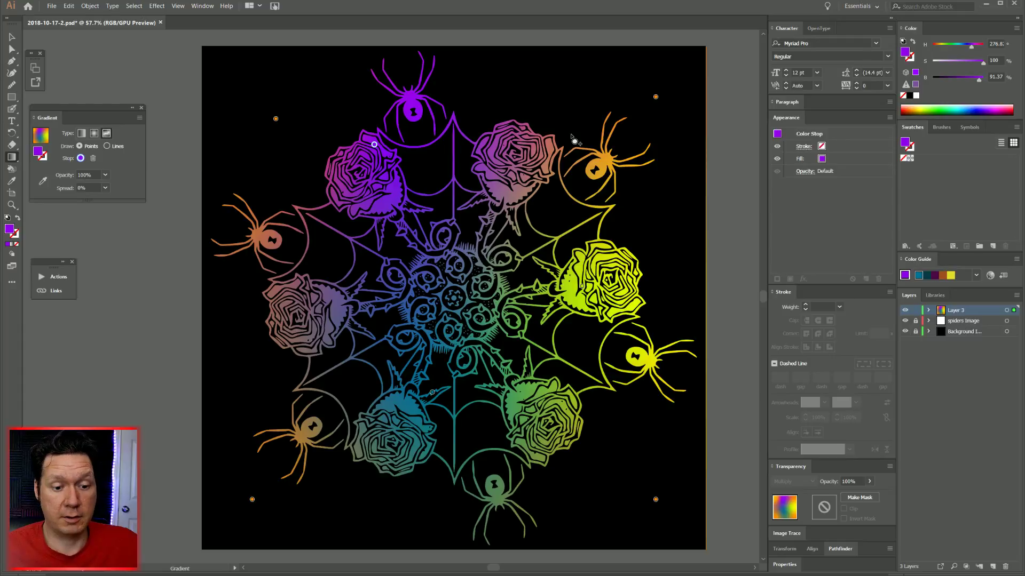
left_click_drag(655, 97, 642, 104)
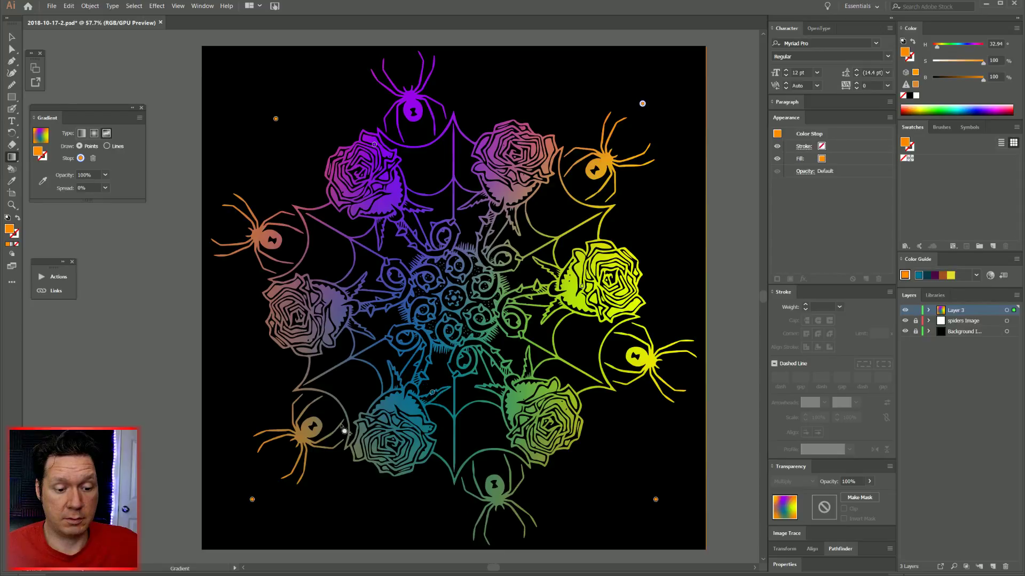
left_click_drag(252, 499, 302, 450)
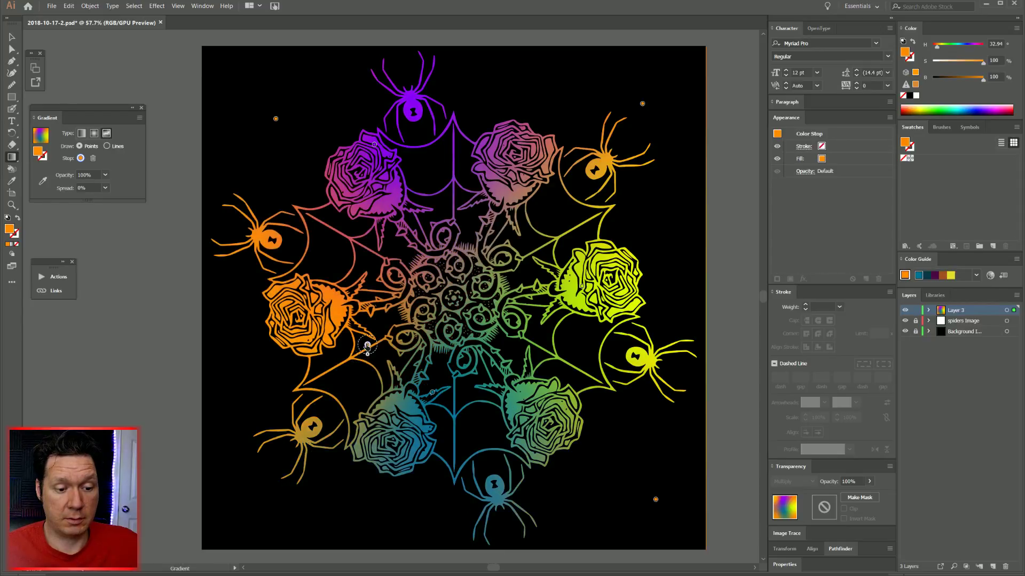
left_click(350, 366)
left_click_drag(350, 366, 272, 493)
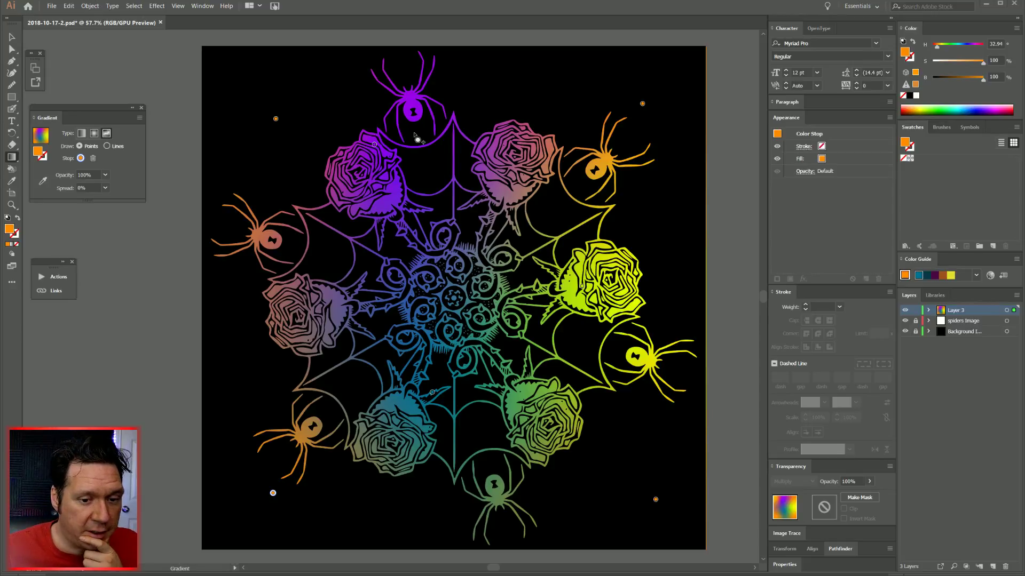
key("z")
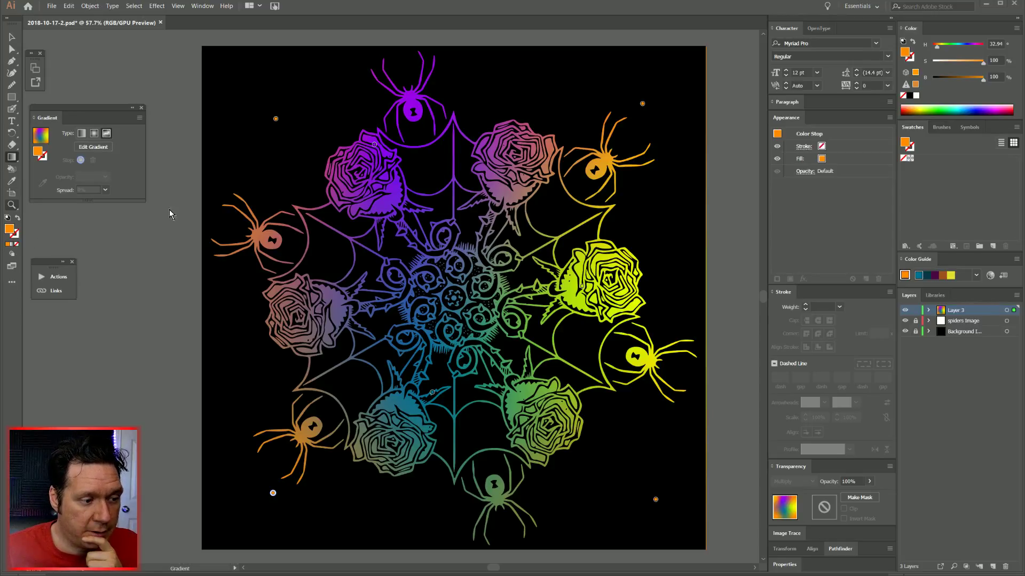
mouse_move(401, 257)
left_mouse_down()
mouse_move(302, 273)
mouse_move(389, 260)
left_mouse_up()
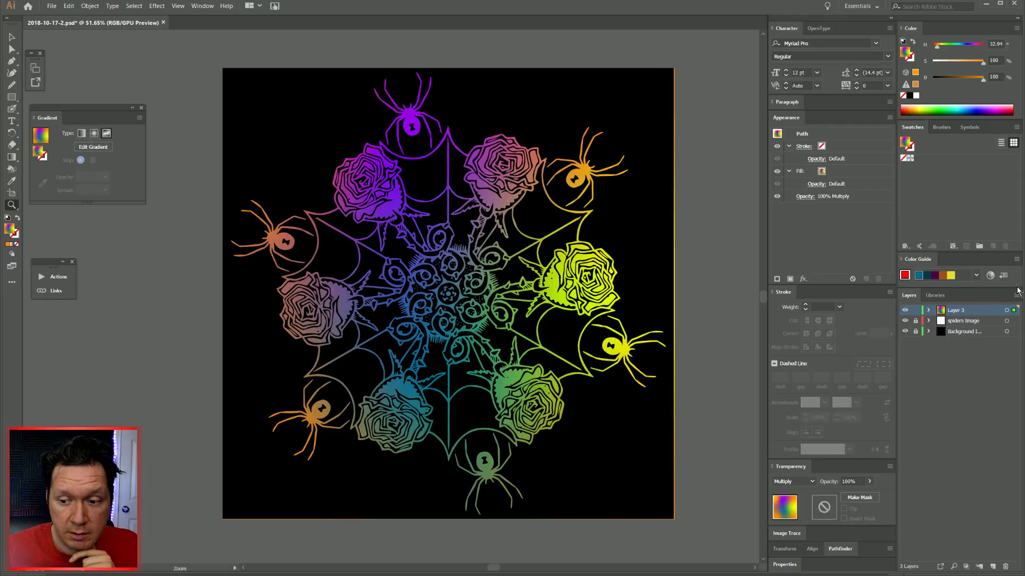
left_click(1006, 310)
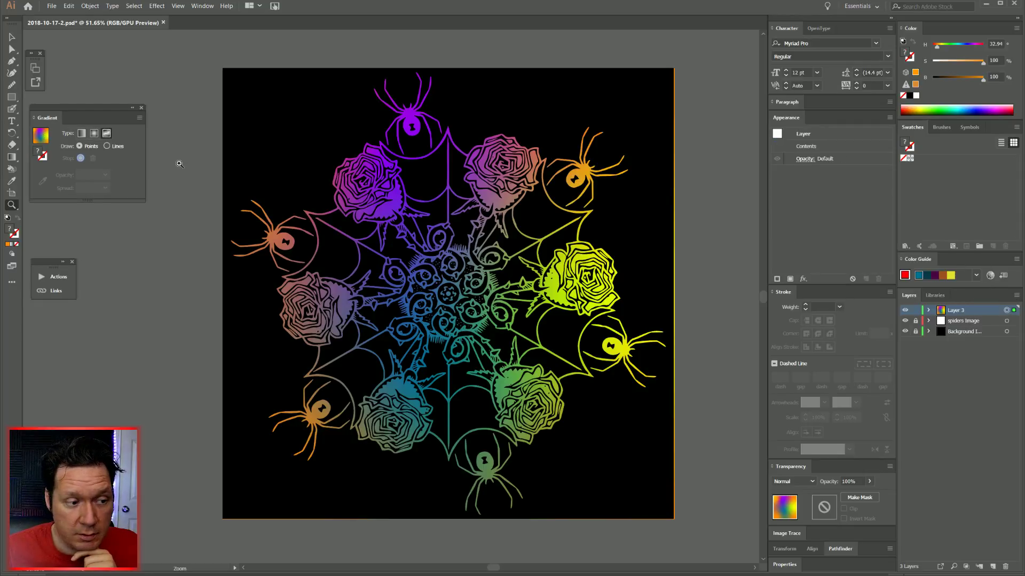
left_click(456, 241)
left_click_drag(398, 305, 490, 240)
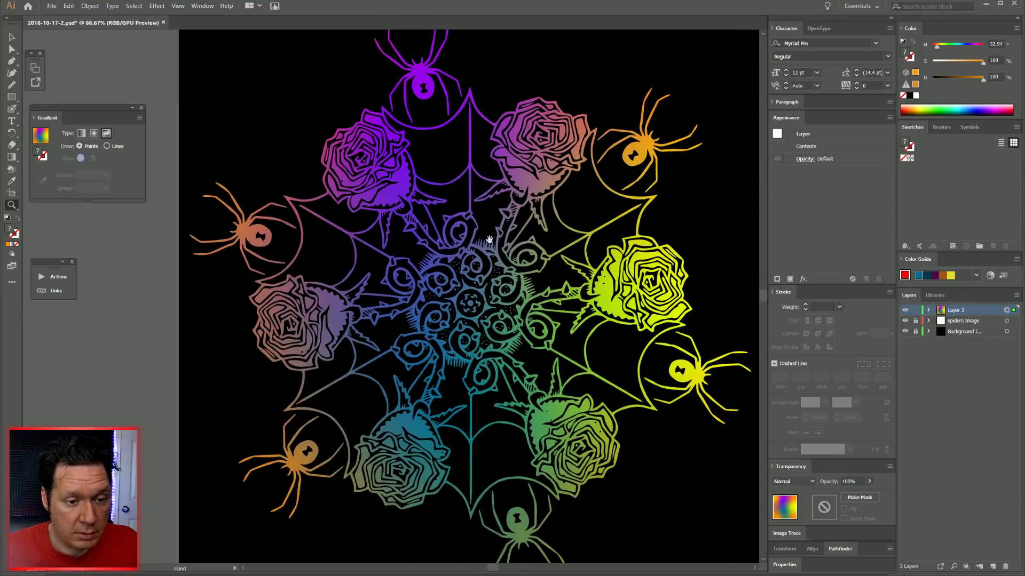
key("ctrl+0")
Delete the yellow-green and blue color stops from the freeform gradient.
left_click(12, 159)
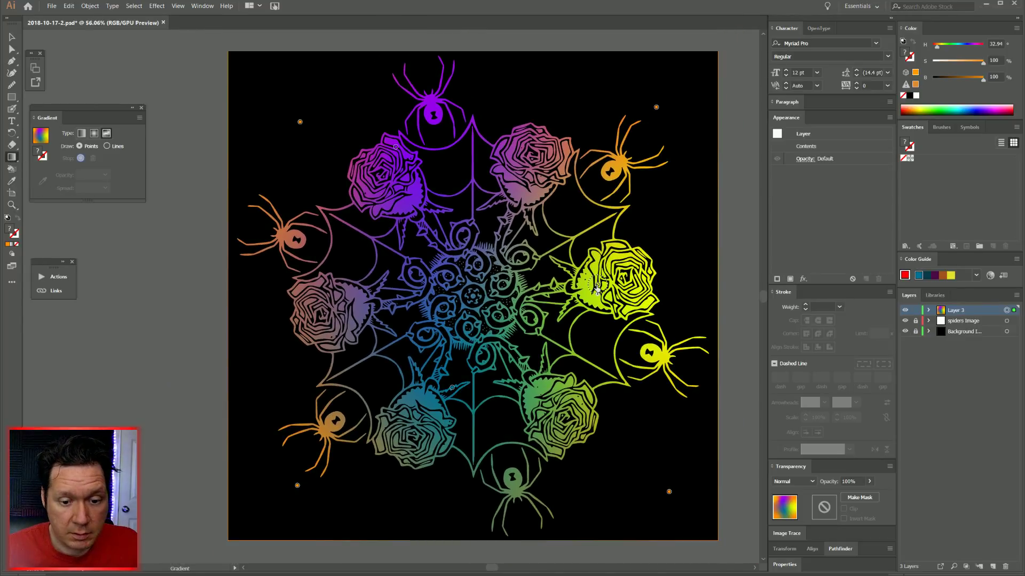
left_click(597, 289)
key("Delete")
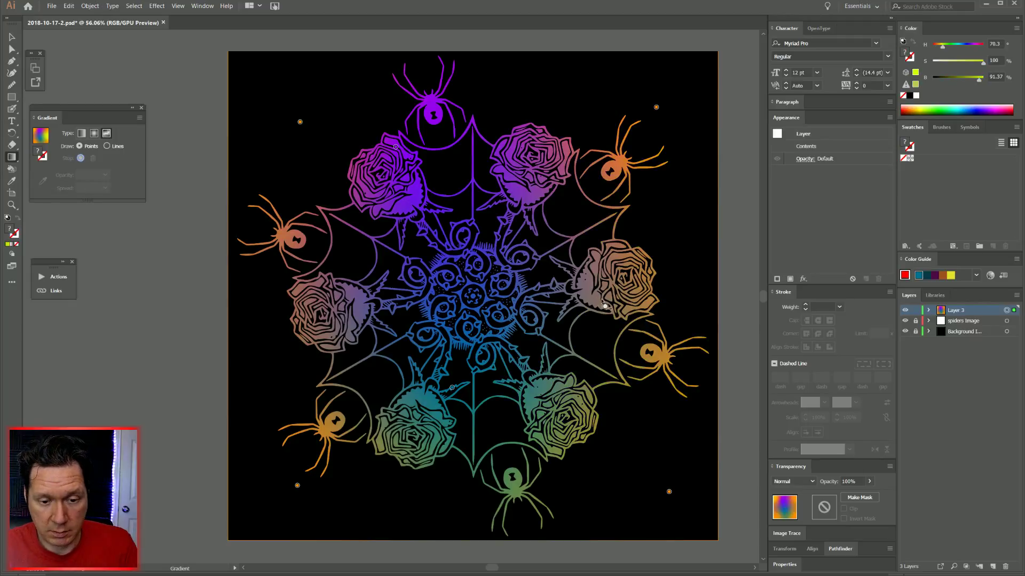
left_click(452, 388)
key("Delete")
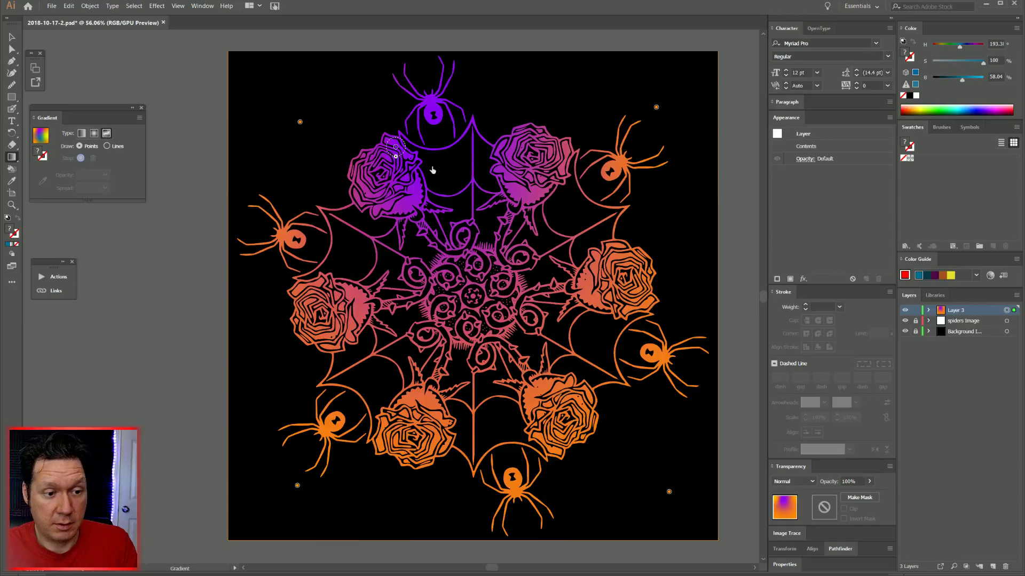
Move the purple color stop to the center of the mandala and deselect the gradient rectangle.
left_click_drag(395, 146, 473, 296)
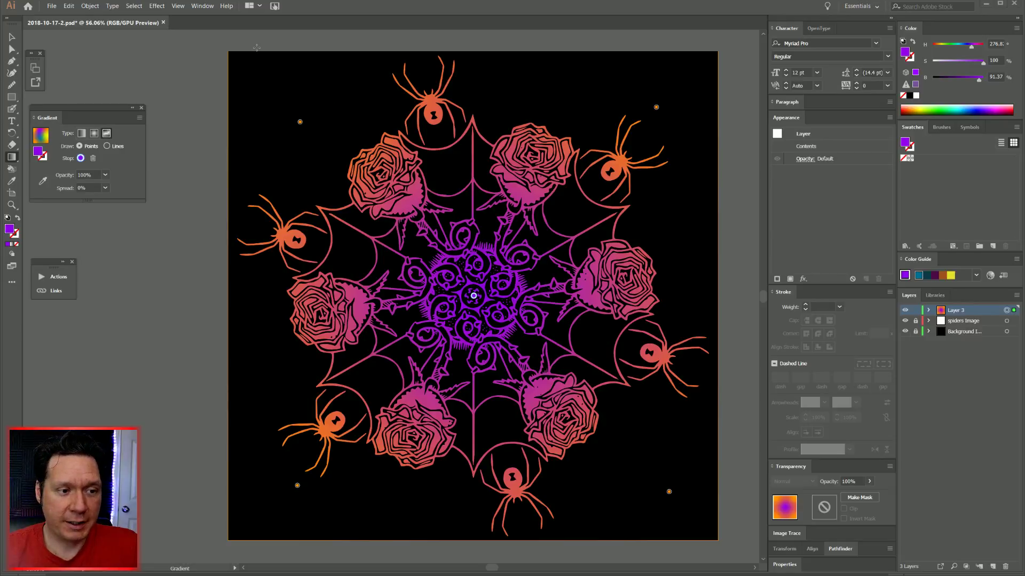
key("v")
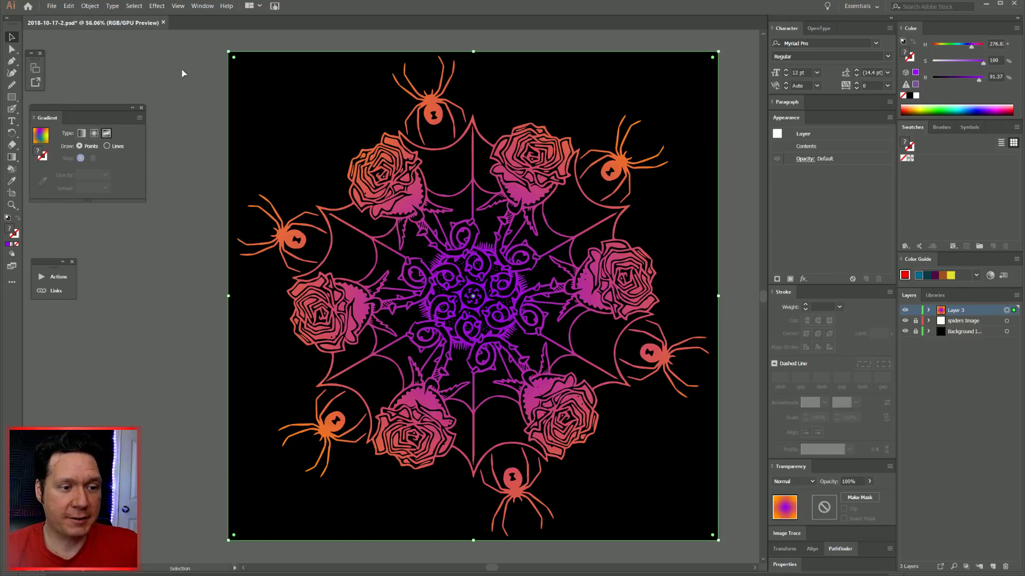
left_click(181, 70)
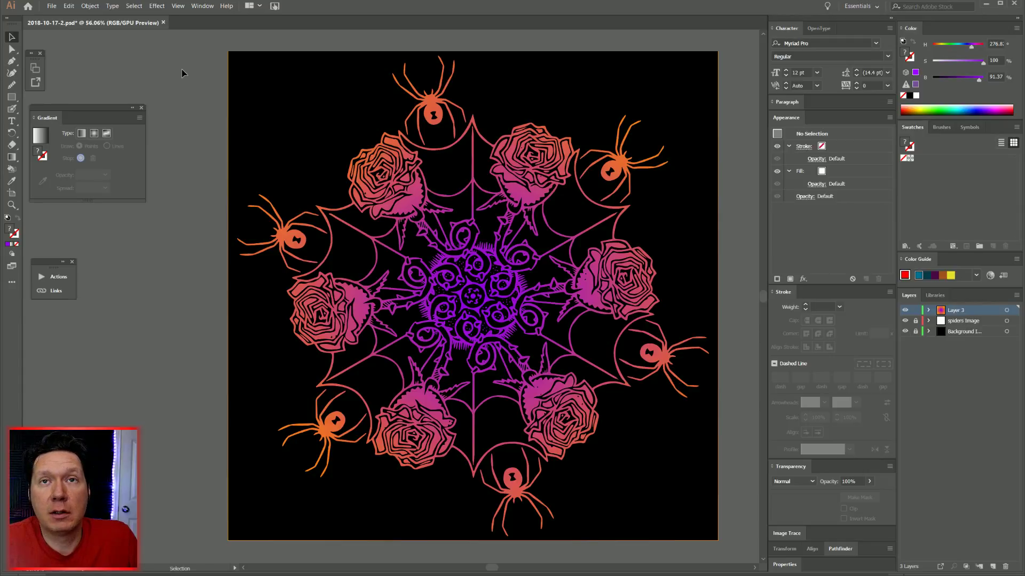
Save the artwork as an Adobe Illustrator file named spider-rose-color, accepting the Illustrator CC save options.
left_click(51, 5)
left_click(68, 72)
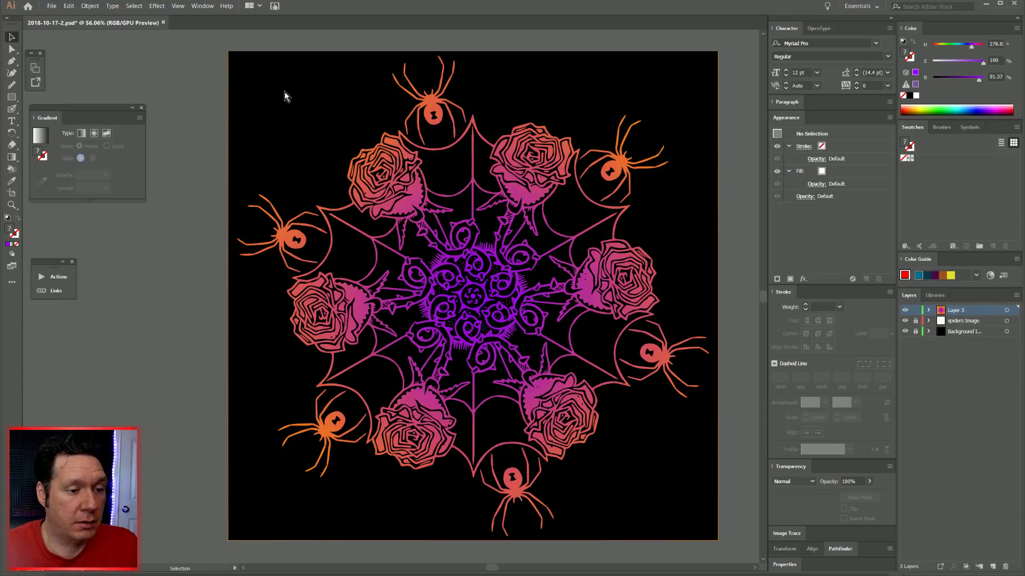
left_click_drag(321, 8, 341, 27)
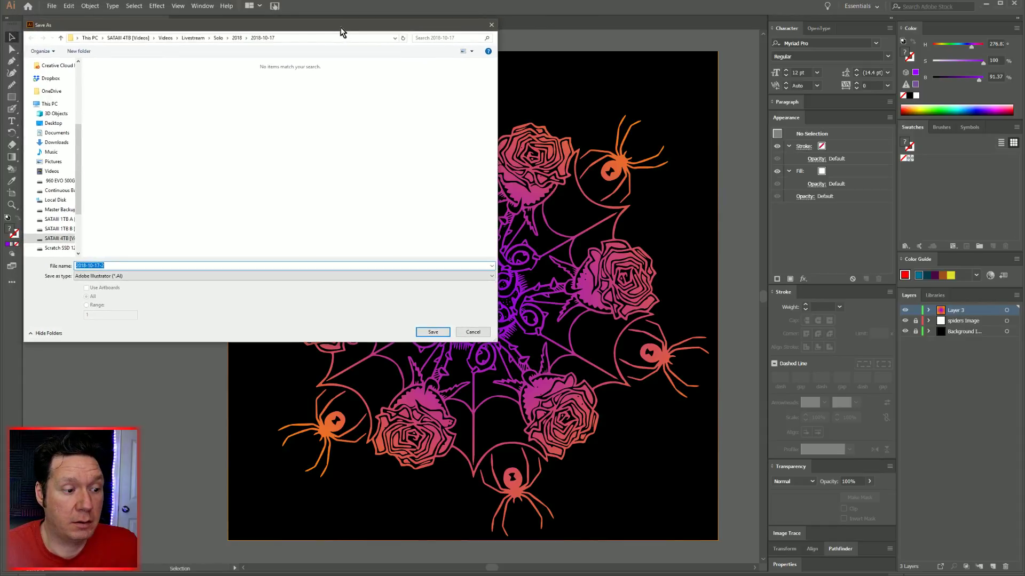
left_click(123, 266)
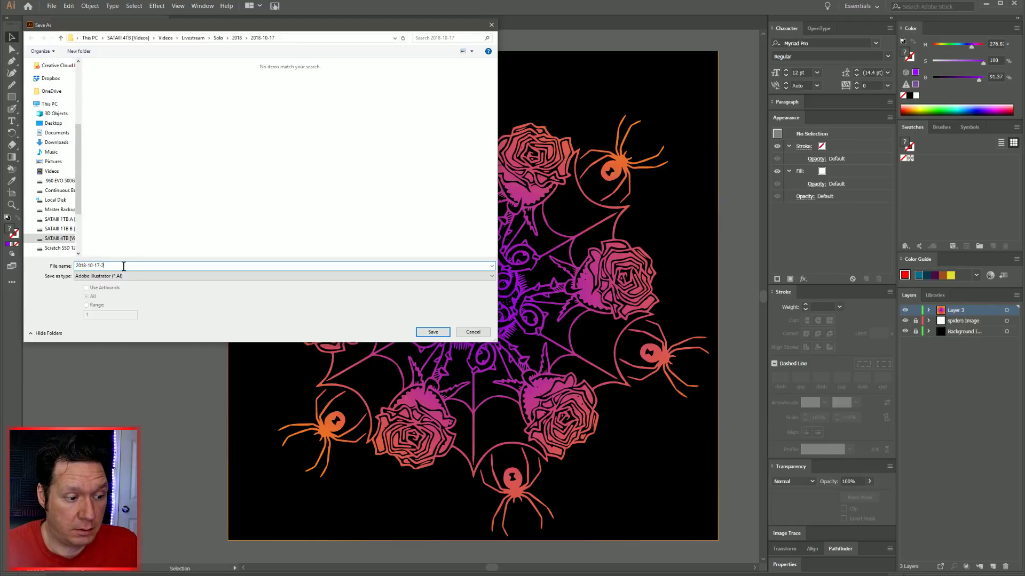
key("BackSpace")
key("BackSpace")
key("BackSpace")
key("BackSpace")
key("BackSpace")
key("BackSpace")
key("BackSpace")
key("BackSpace")
key("BackSpace")
key("BackSpace")
key("BackSpace")
key("BackSpace")
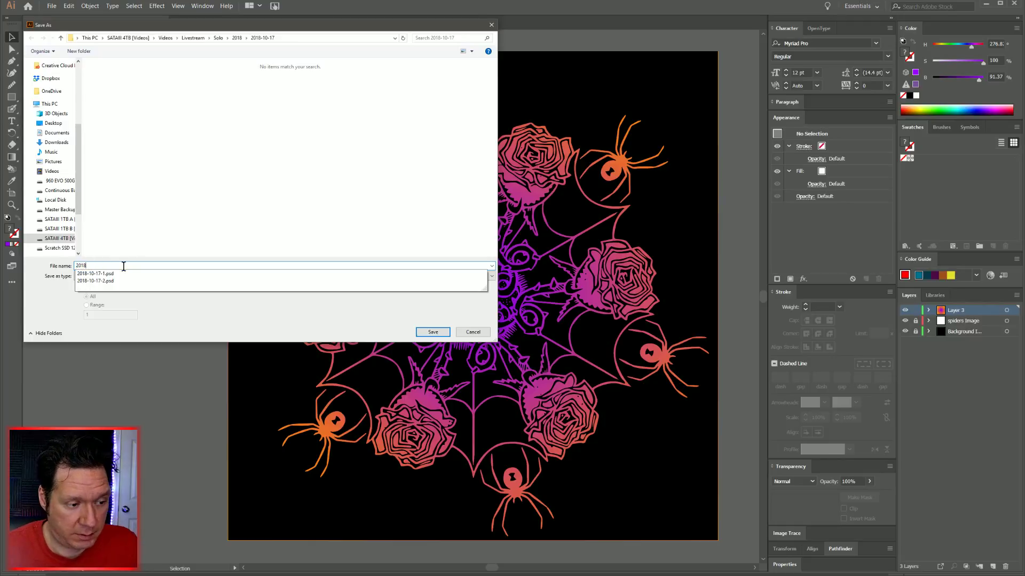
type("spider")
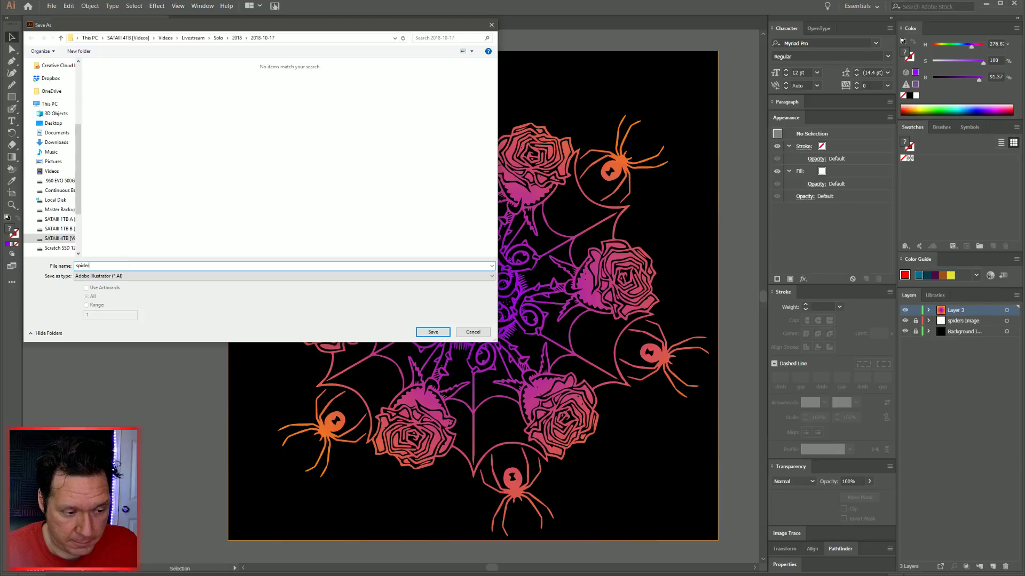
type("-rose")
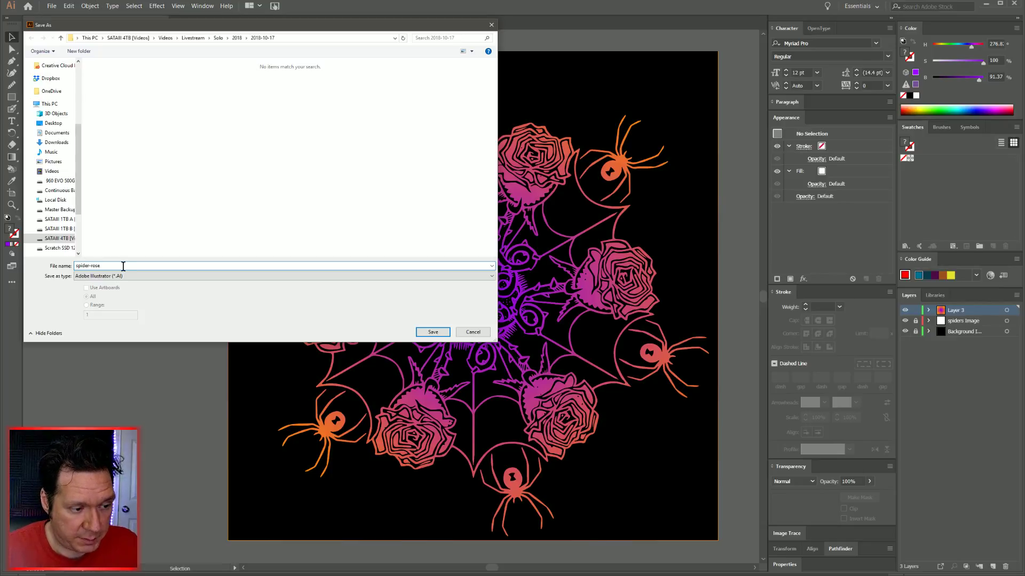
type("-web")
key("Return")
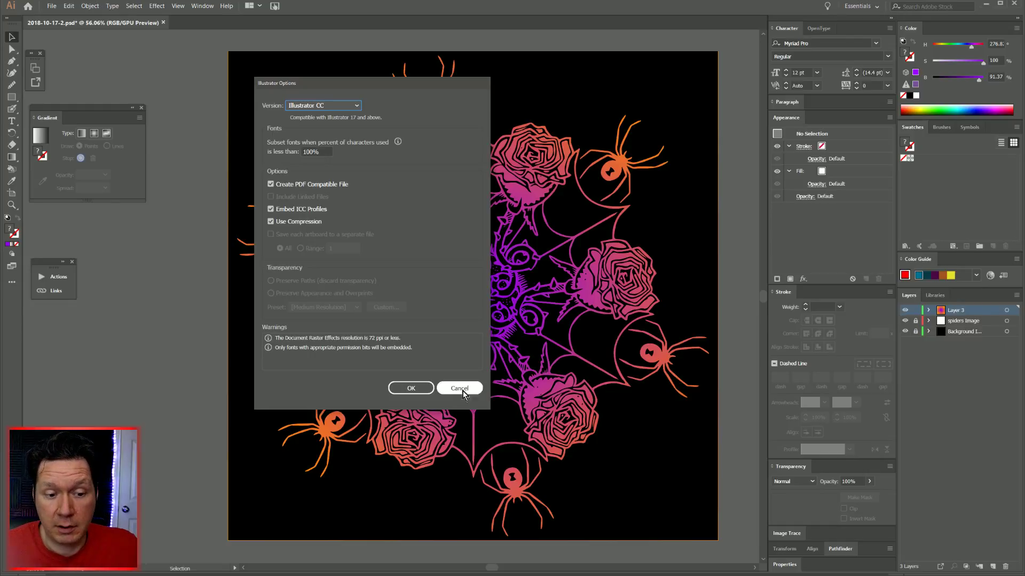
left_click(427, 393)
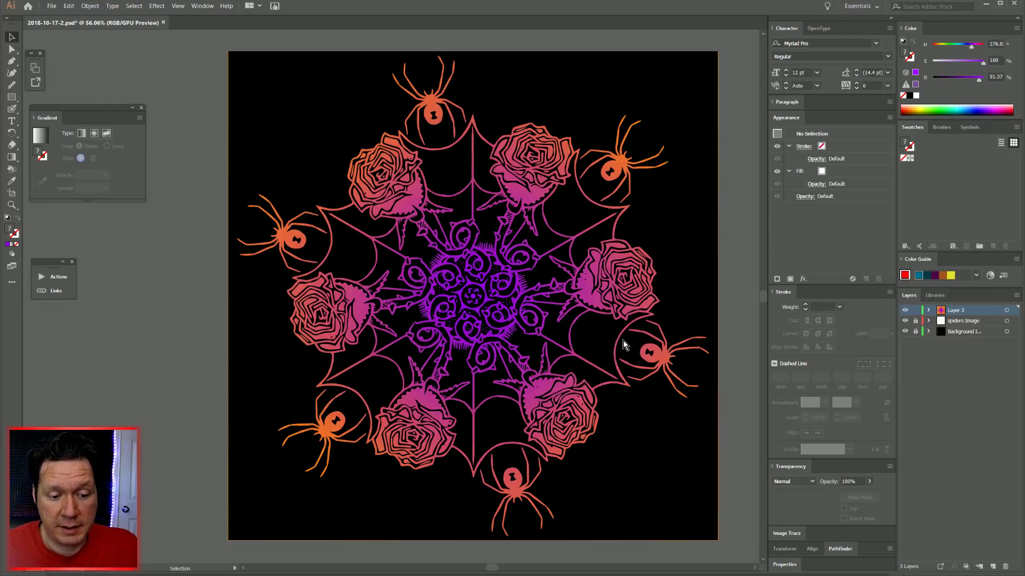
Toggle the visibility of the gradient layer, Layer 3, to compare the white line art with the colored version.
left_click(906, 311)
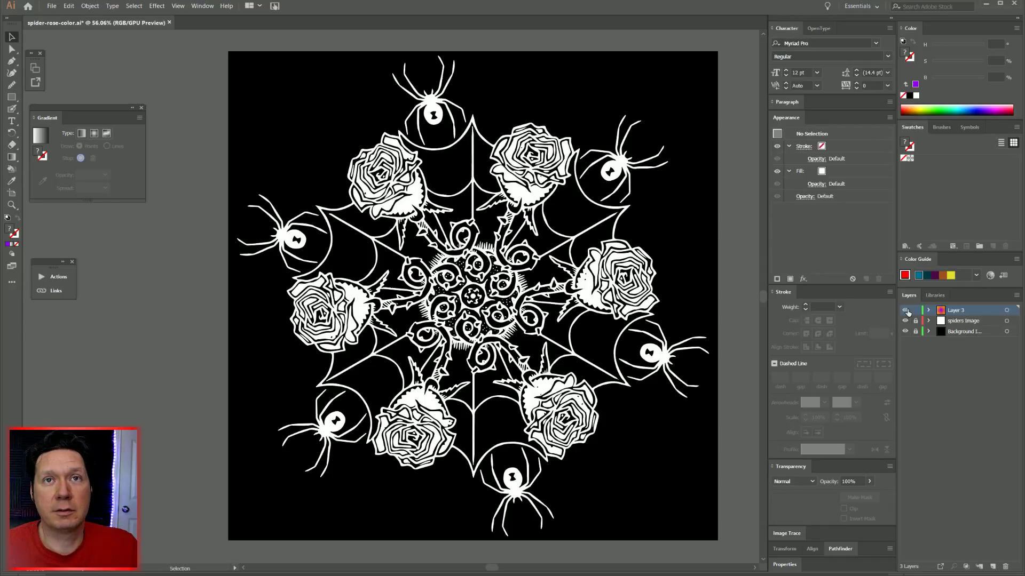
left_click(906, 311)
left_click(906, 310)
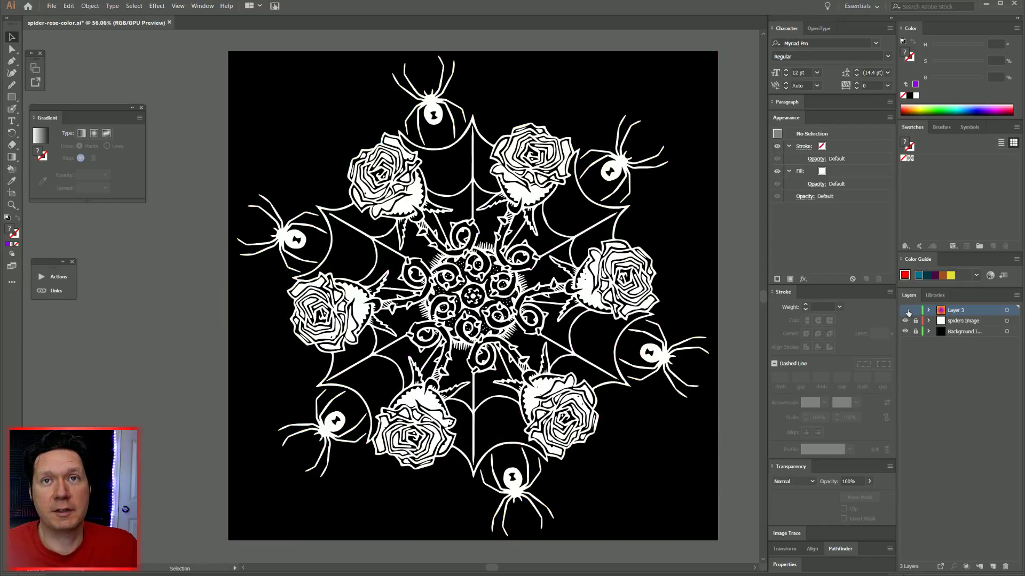
left_click(906, 310)
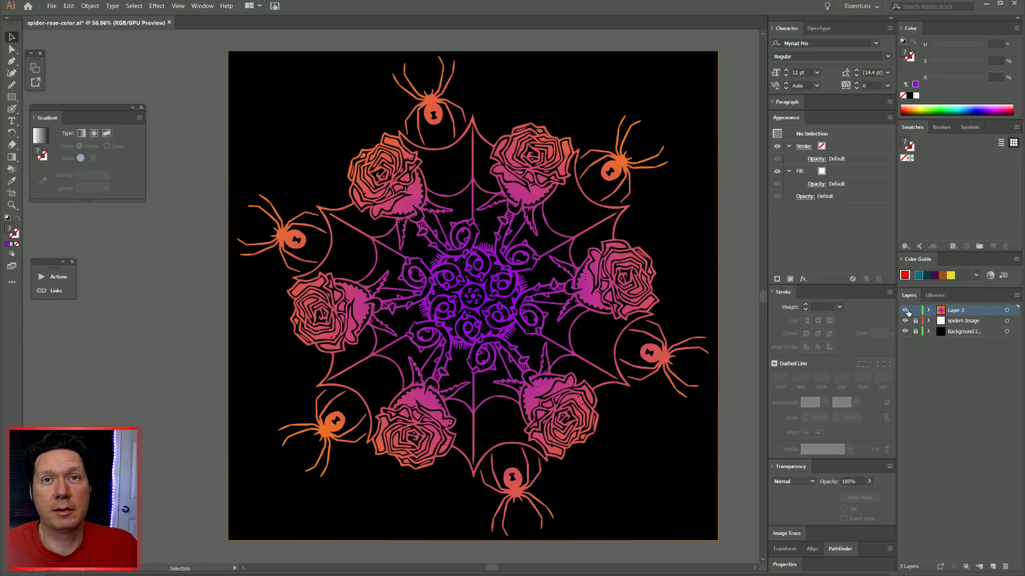
left_click(906, 311)
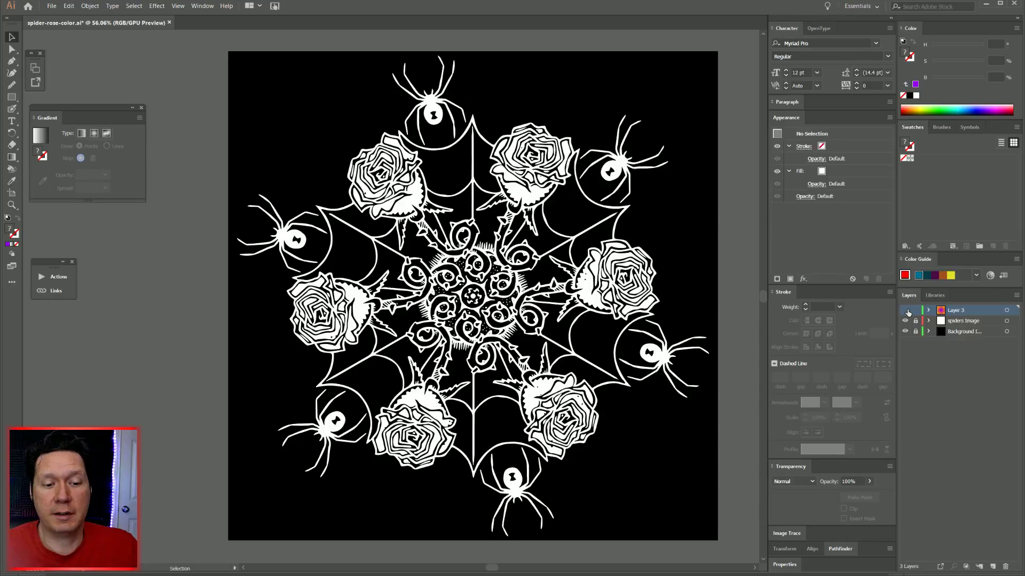
left_click(905, 311)
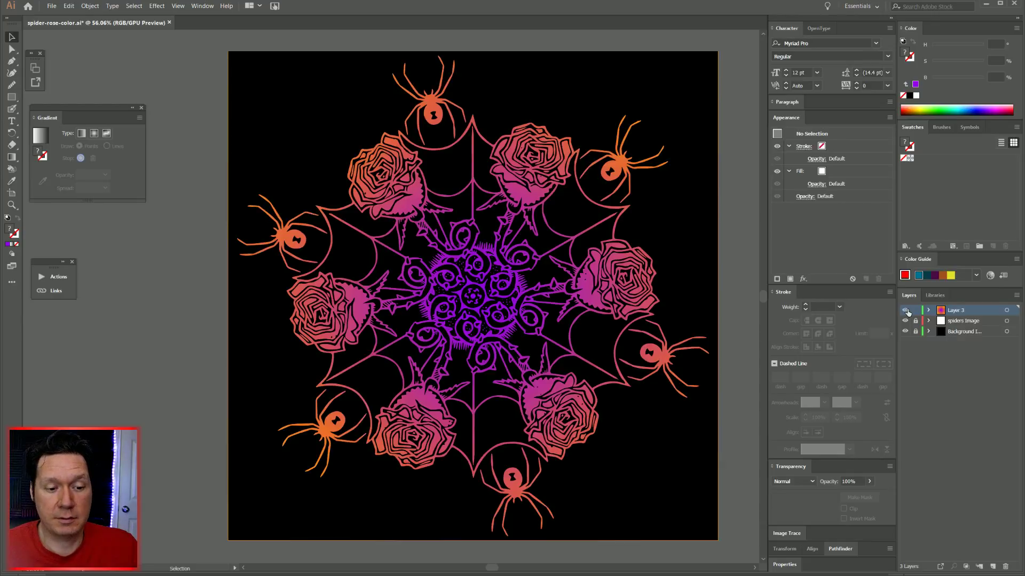